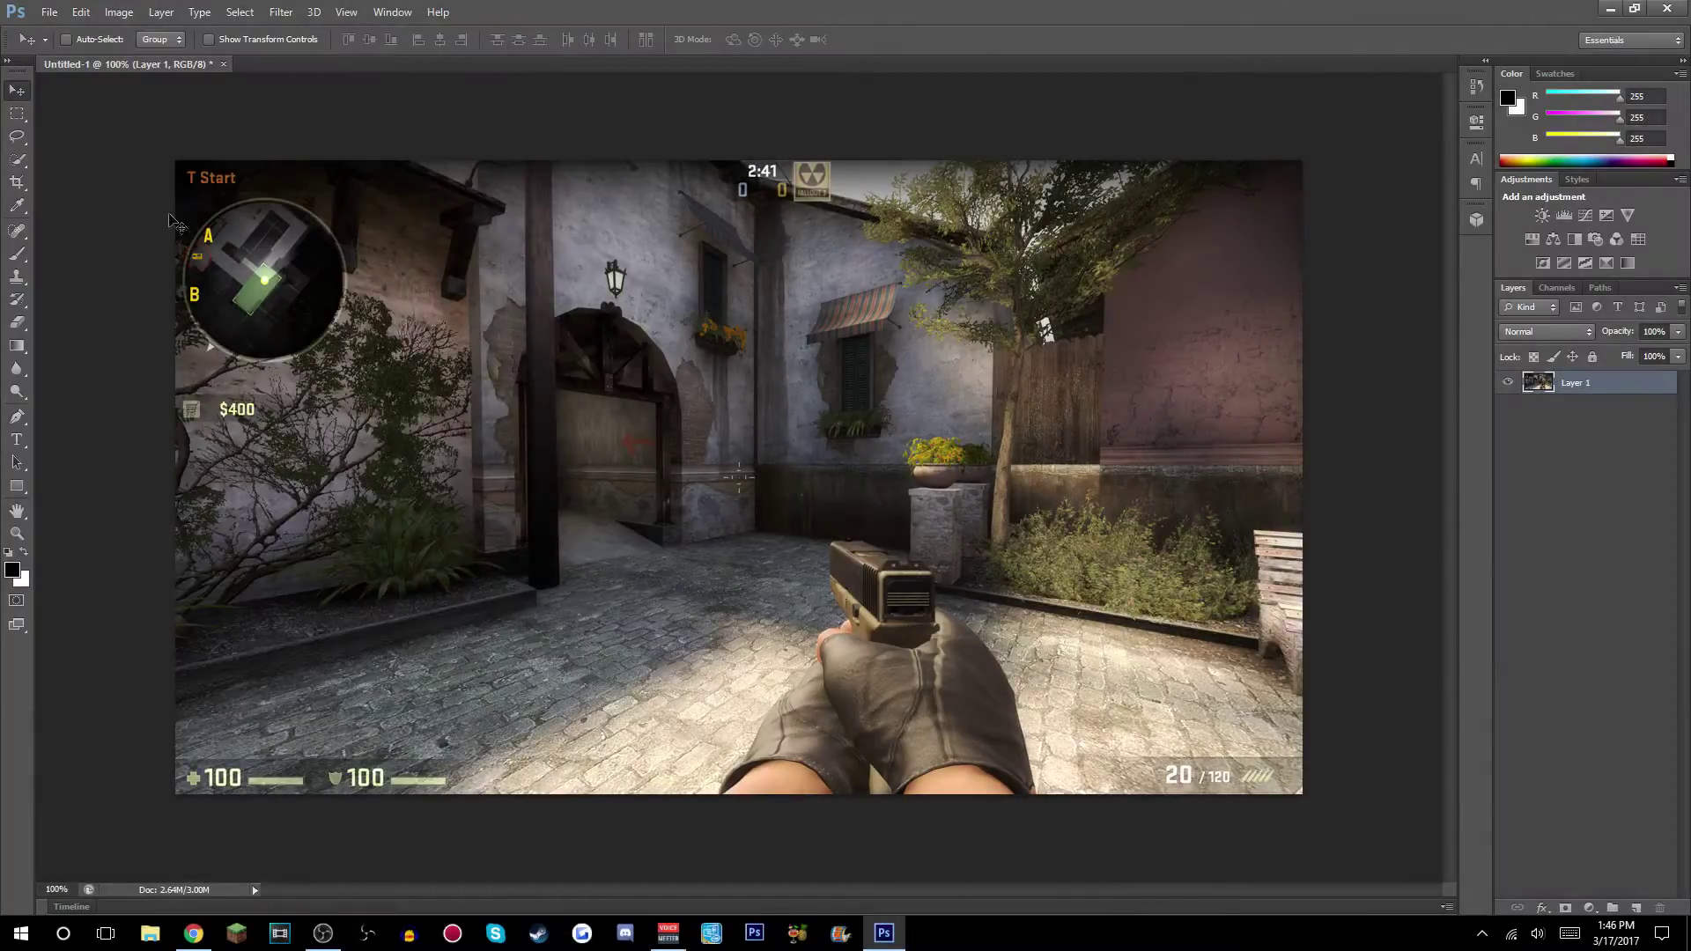
# Select the pistol and both gloved hands with the Quick Selection Tool.
pyautogui.click(18, 161)
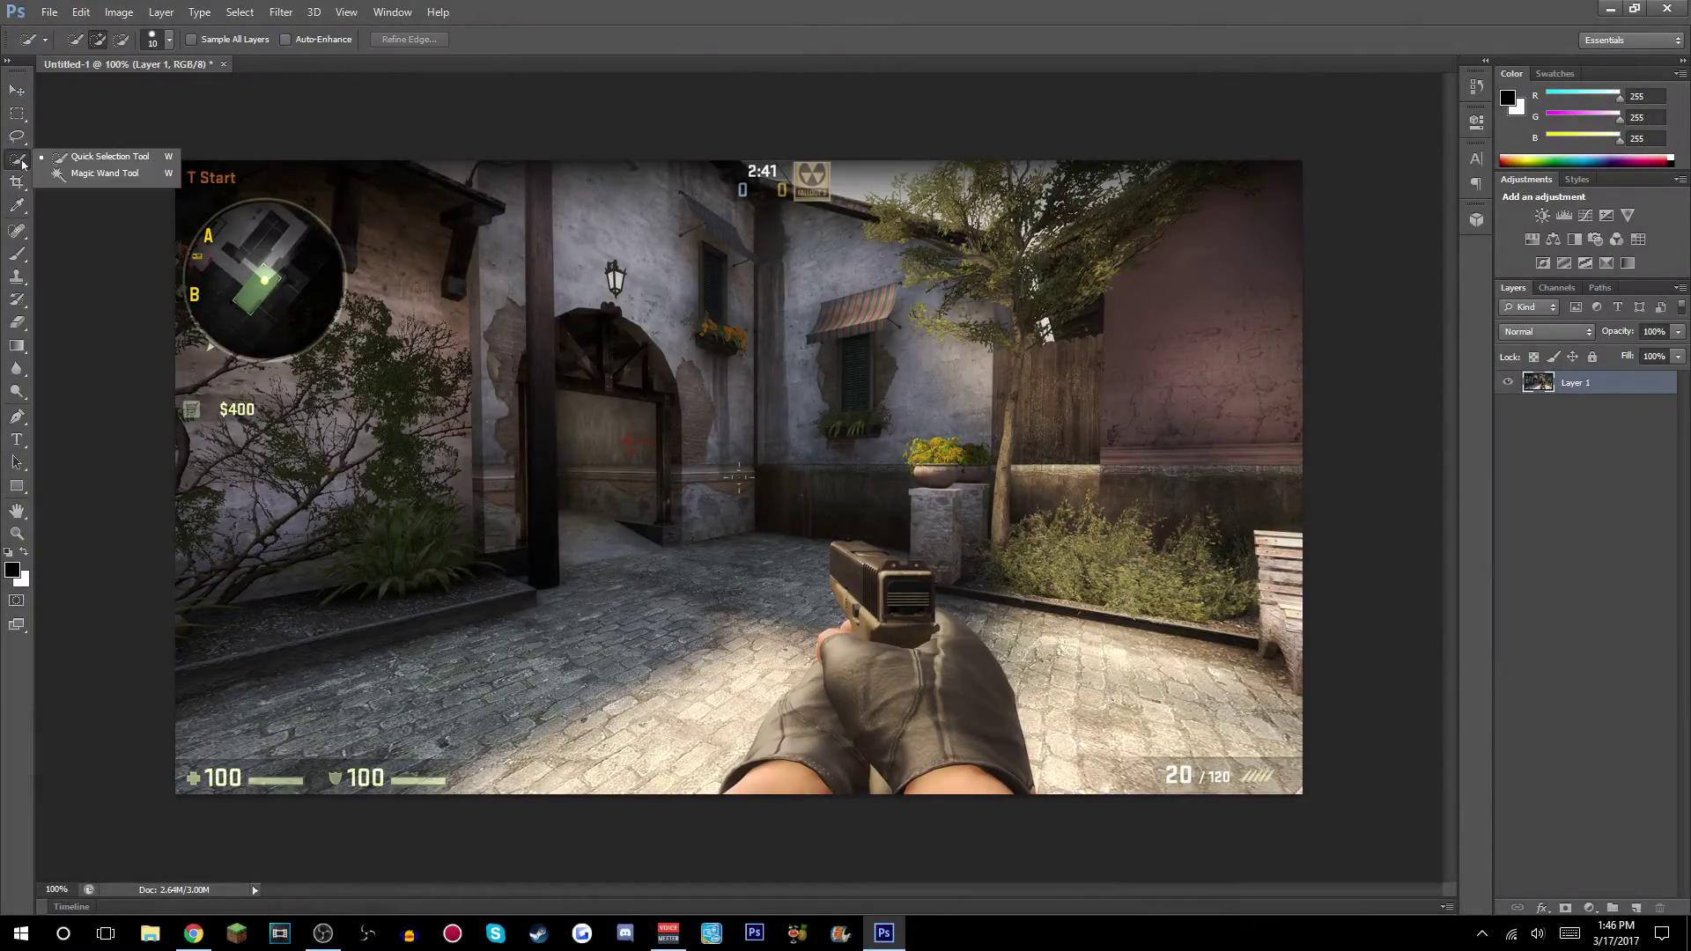
pyautogui.click(22, 162)
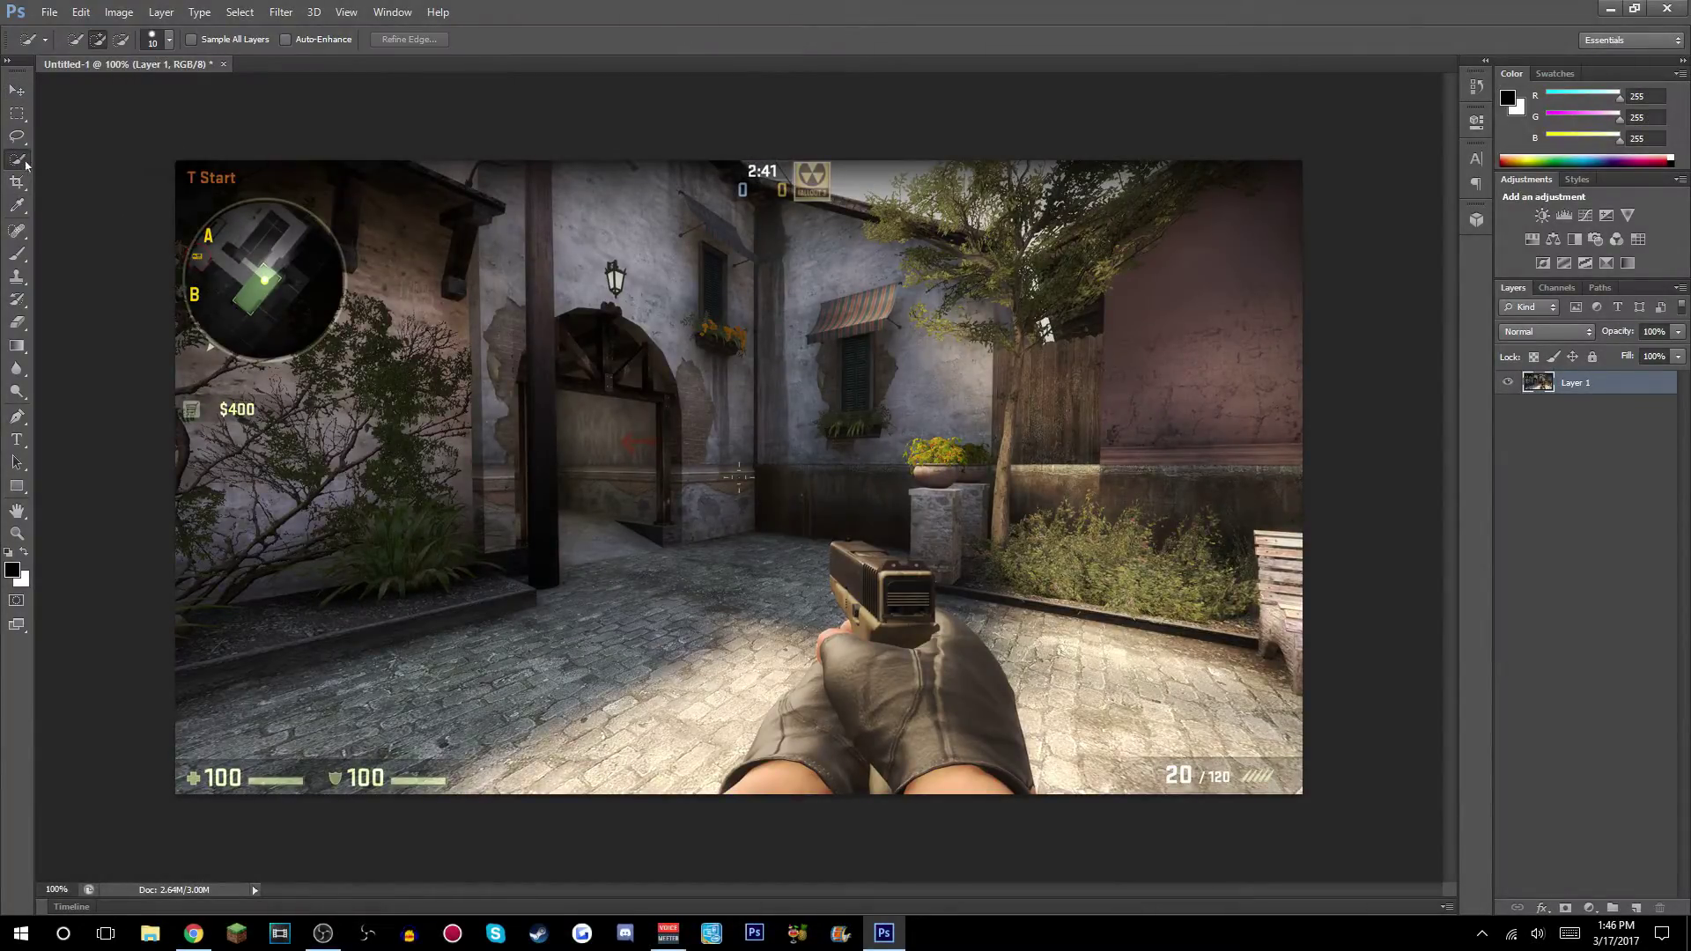
pyautogui.moveTo(852, 564)
pyautogui.mouseDown()
pyautogui.moveTo(911, 777)
pyautogui.moveTo(931, 783)
pyautogui.moveTo(950, 640)
pyautogui.moveTo(968, 706)
pyautogui.mouseUp()
pyautogui.moveTo(759, 764); pyautogui.dragTo(802, 704)
pyautogui.moveTo(854, 548)
pyautogui.mouseDown()
pyautogui.moveTo(908, 592)
pyautogui.moveTo(860, 545)
pyautogui.moveTo(839, 578)
pyautogui.mouseUp()
# Refine the selection around the top of the pistol so that it includes the front sight.
pyautogui.scroll(10, 839, 580)
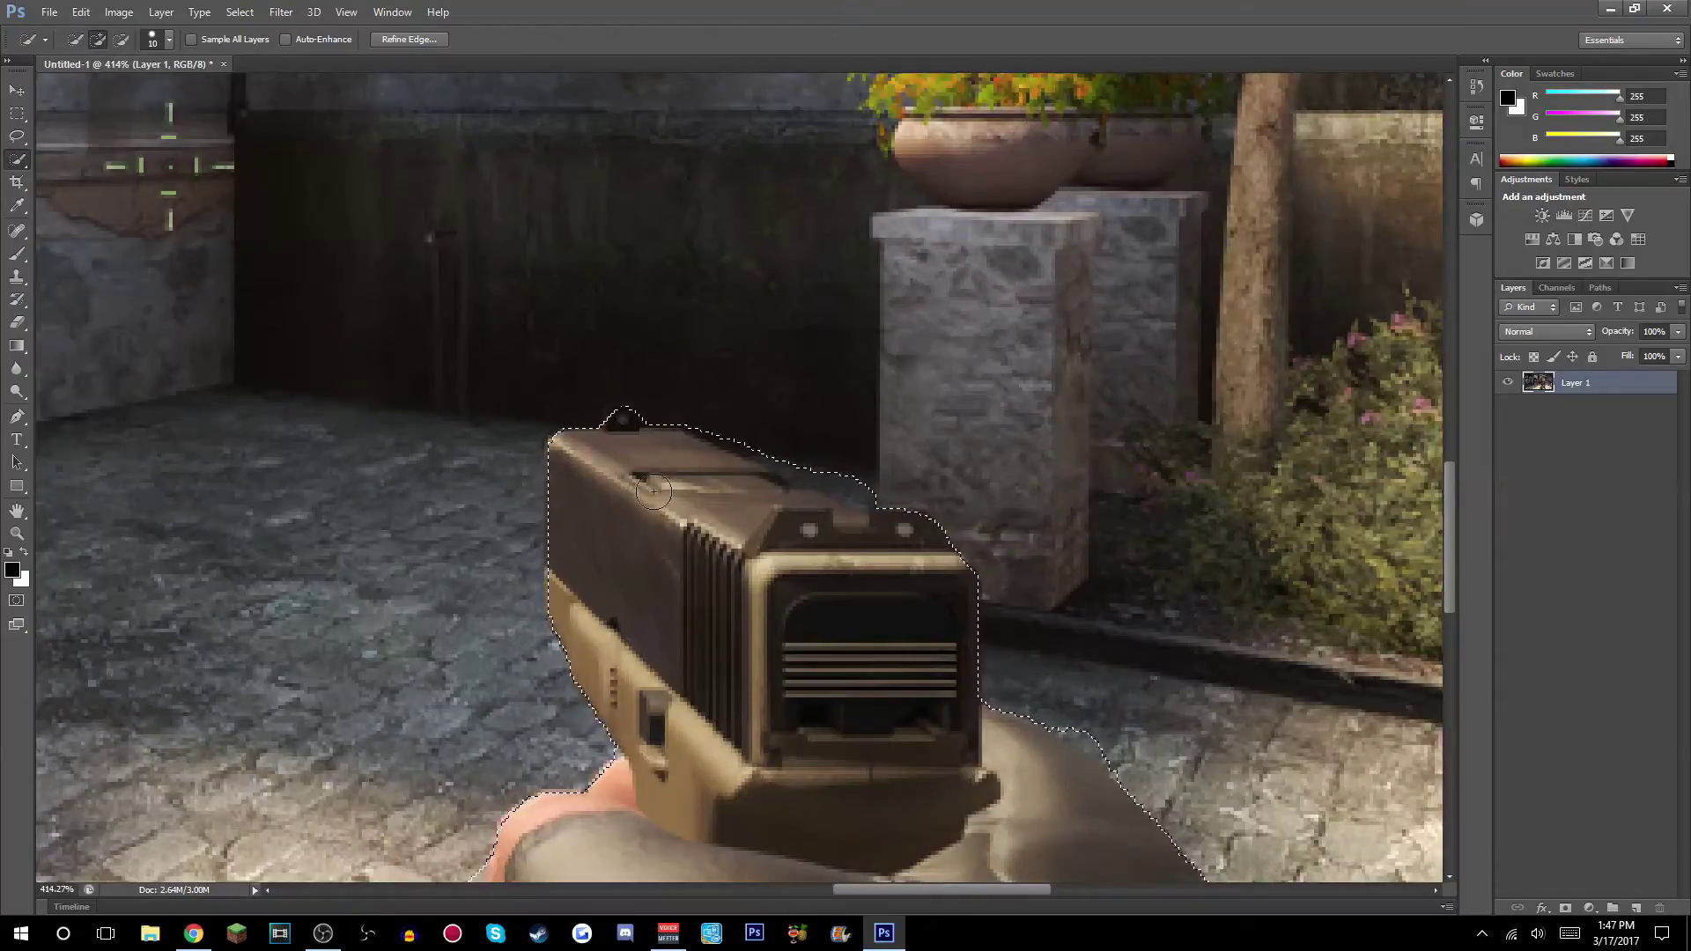
pyautogui.click(621, 417)
pyautogui.moveTo(659, 410)
pyautogui.keyDown('alt'); pyautogui.mouseDown()
pyautogui.moveTo(839, 473)
pyautogui.moveTo(822, 452)
pyautogui.mouseUp(); pyautogui.keyUp('alt')
pyautogui.keyDown('alt'); pyautogui.click(717, 419); pyautogui.keyUp('alt')
pyautogui.scroll(-1, 625, 698)
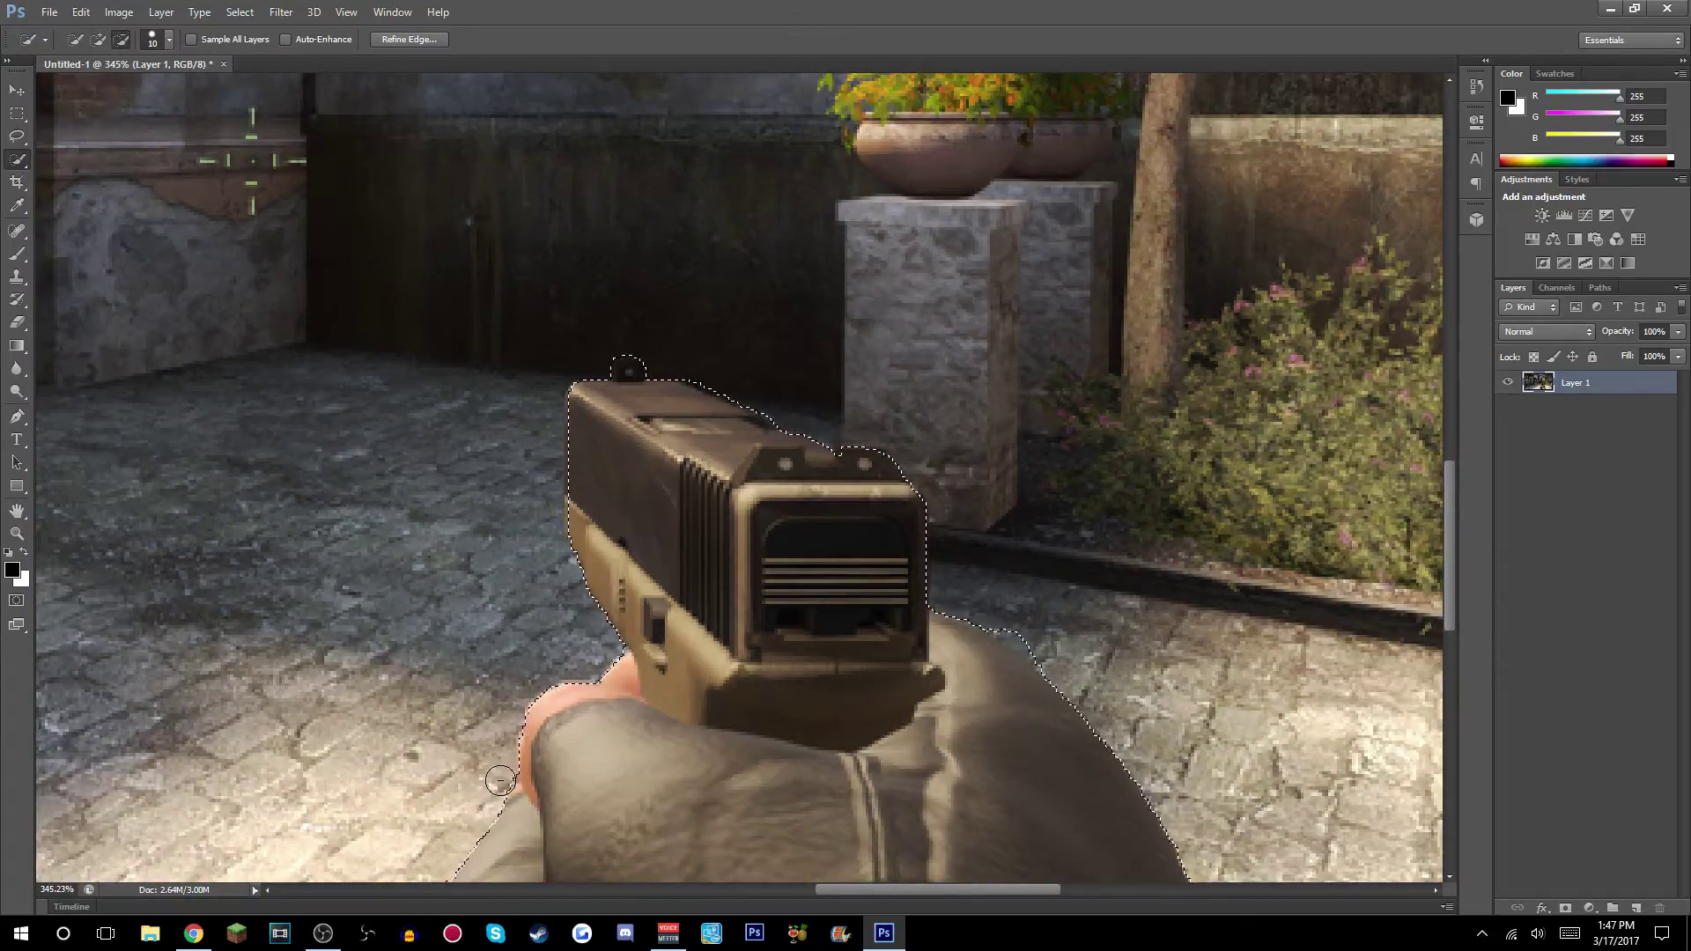
# Copy the selected pistol and hands to a new layer and hide Layer 1.
pyautogui.scroll(-6, 1132, 668)
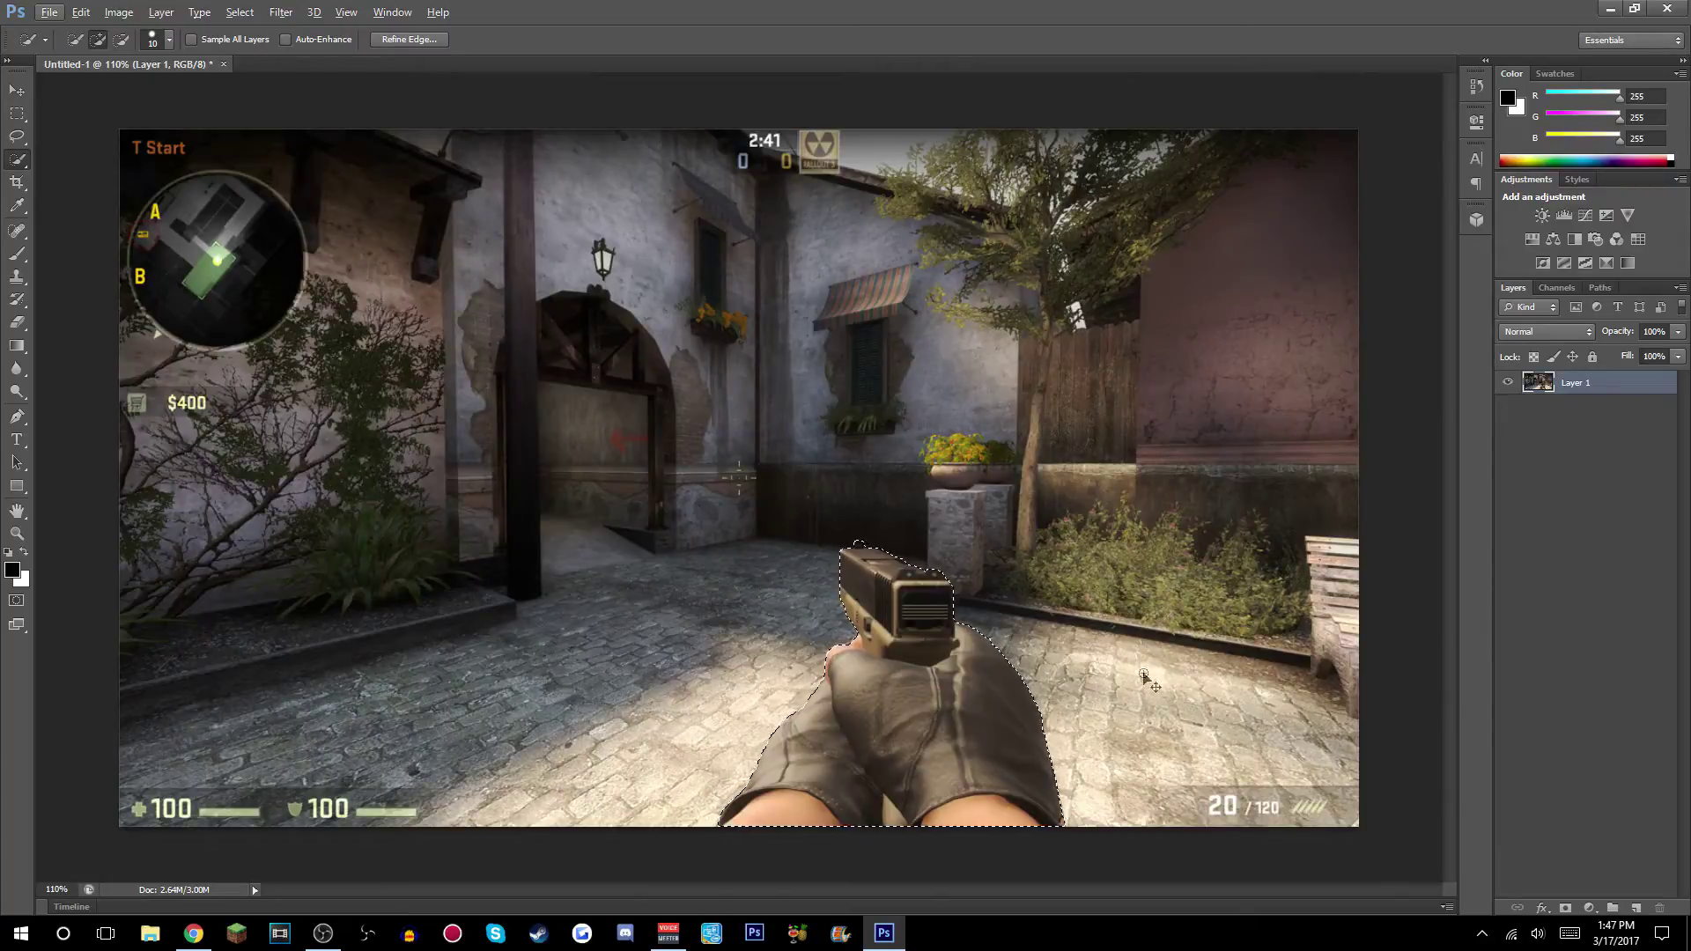
pyautogui.hotkey('ctrl', 'j')
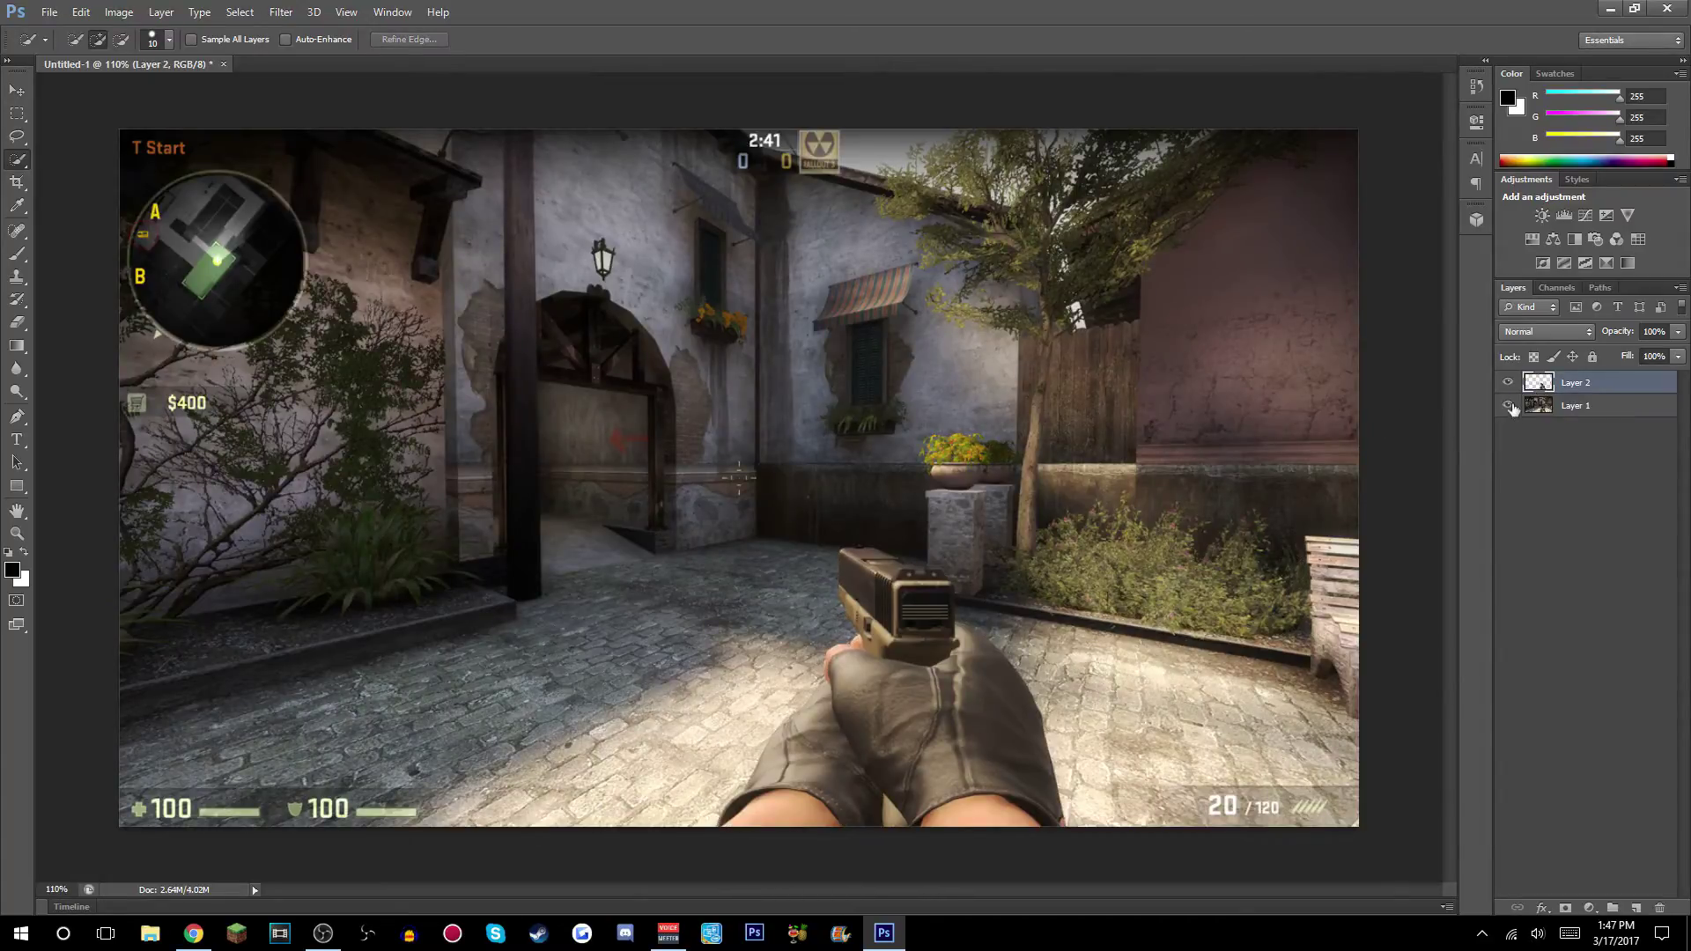
pyautogui.click(1507, 405)
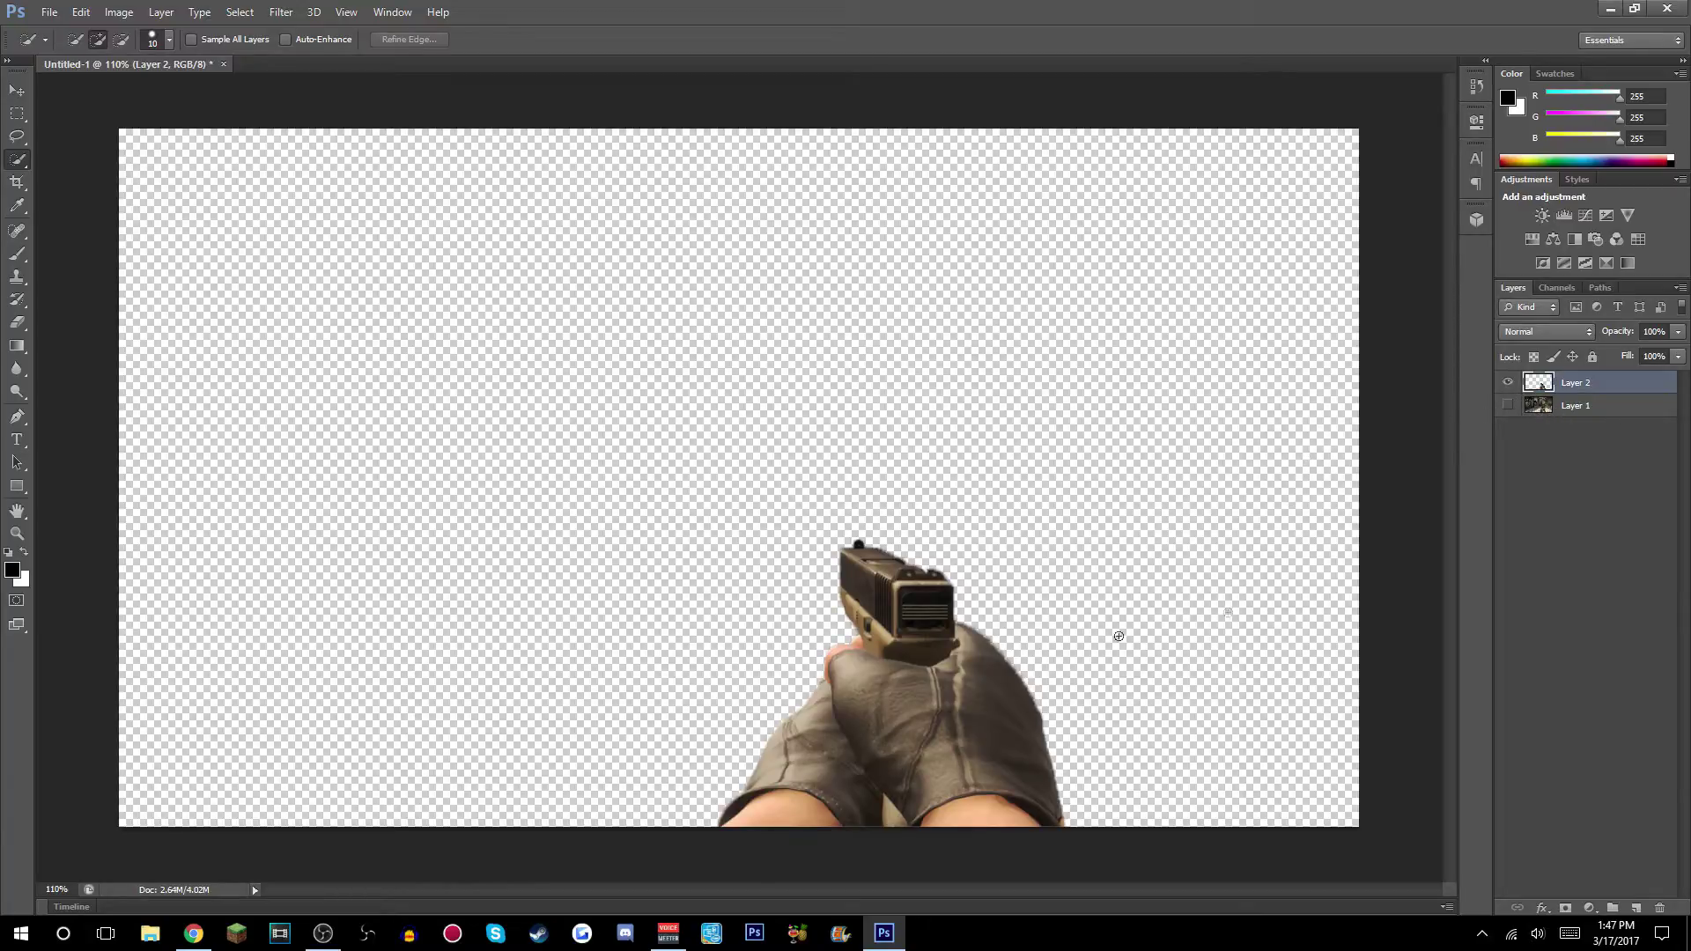
# Try to clean up the rough upper edge of the pistol cutout with the Eraser Tool.
pyautogui.scroll(5, 949, 625)
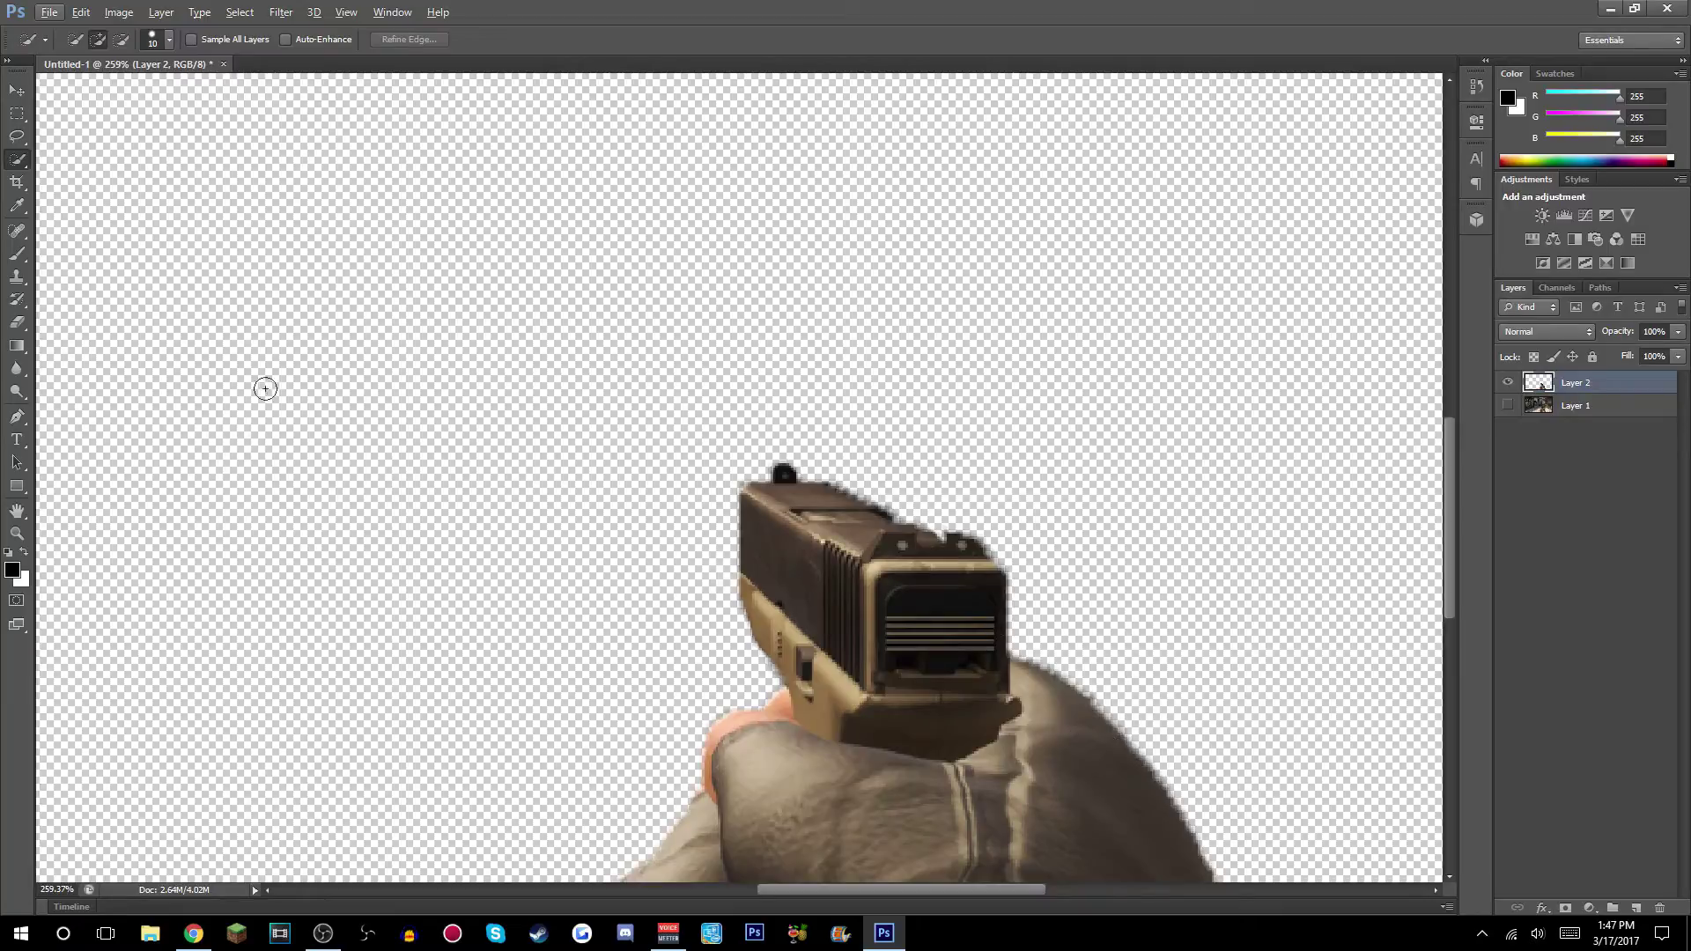
pyautogui.click(17, 325)
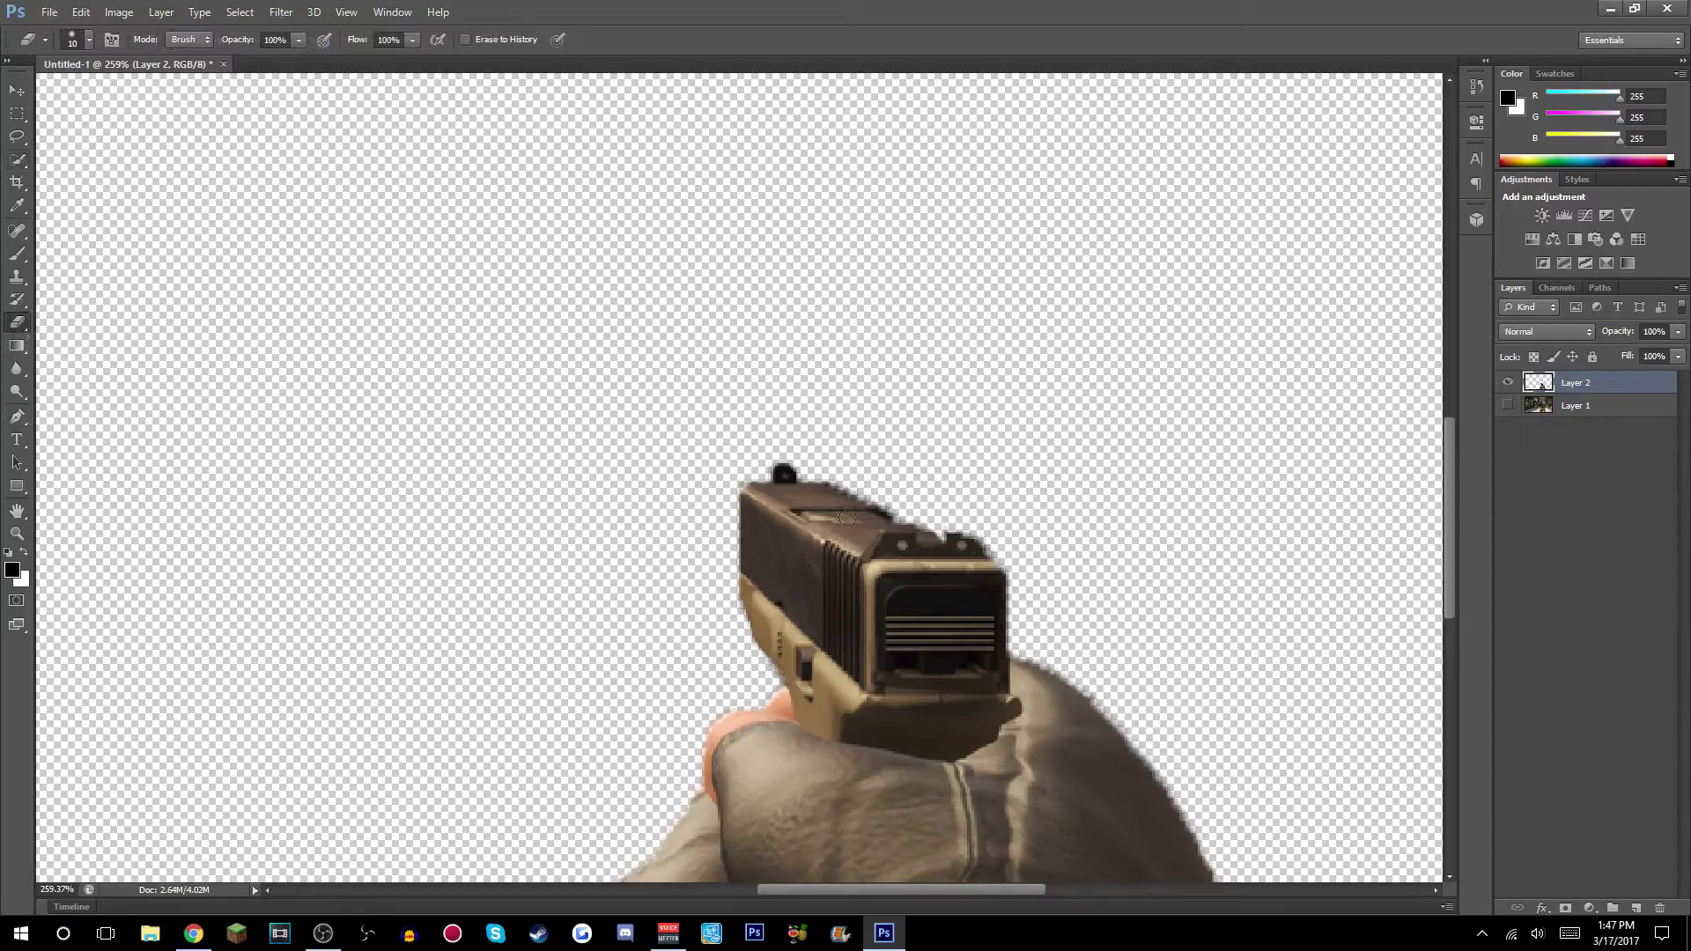
pyautogui.scroll(3, 910, 516)
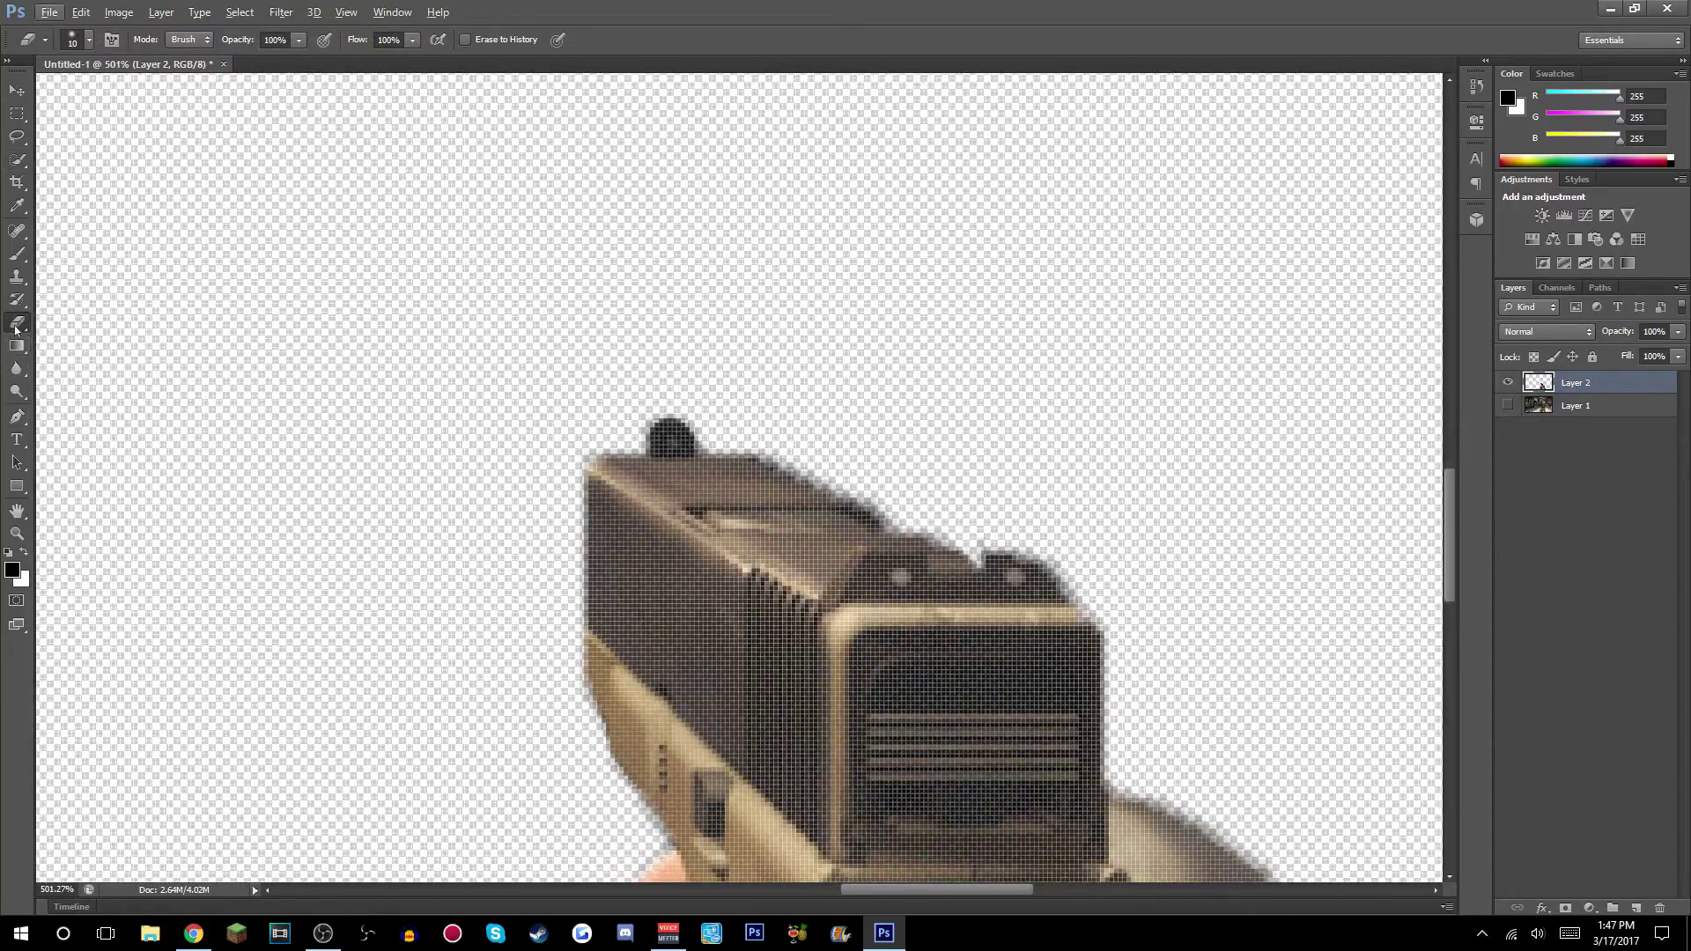
pyautogui.rightClick(17, 325)
pyautogui.click(841, 449)
pyautogui.moveTo(766, 441)
pyautogui.mouseDown()
pyautogui.moveTo(930, 516)
pyautogui.moveTo(1044, 537)
pyautogui.moveTo(1091, 595)
pyautogui.mouseUp()
pyautogui.hotkey('ctrl', 'z')
pyautogui.hotkey('ctrl', 'alt', 'z')
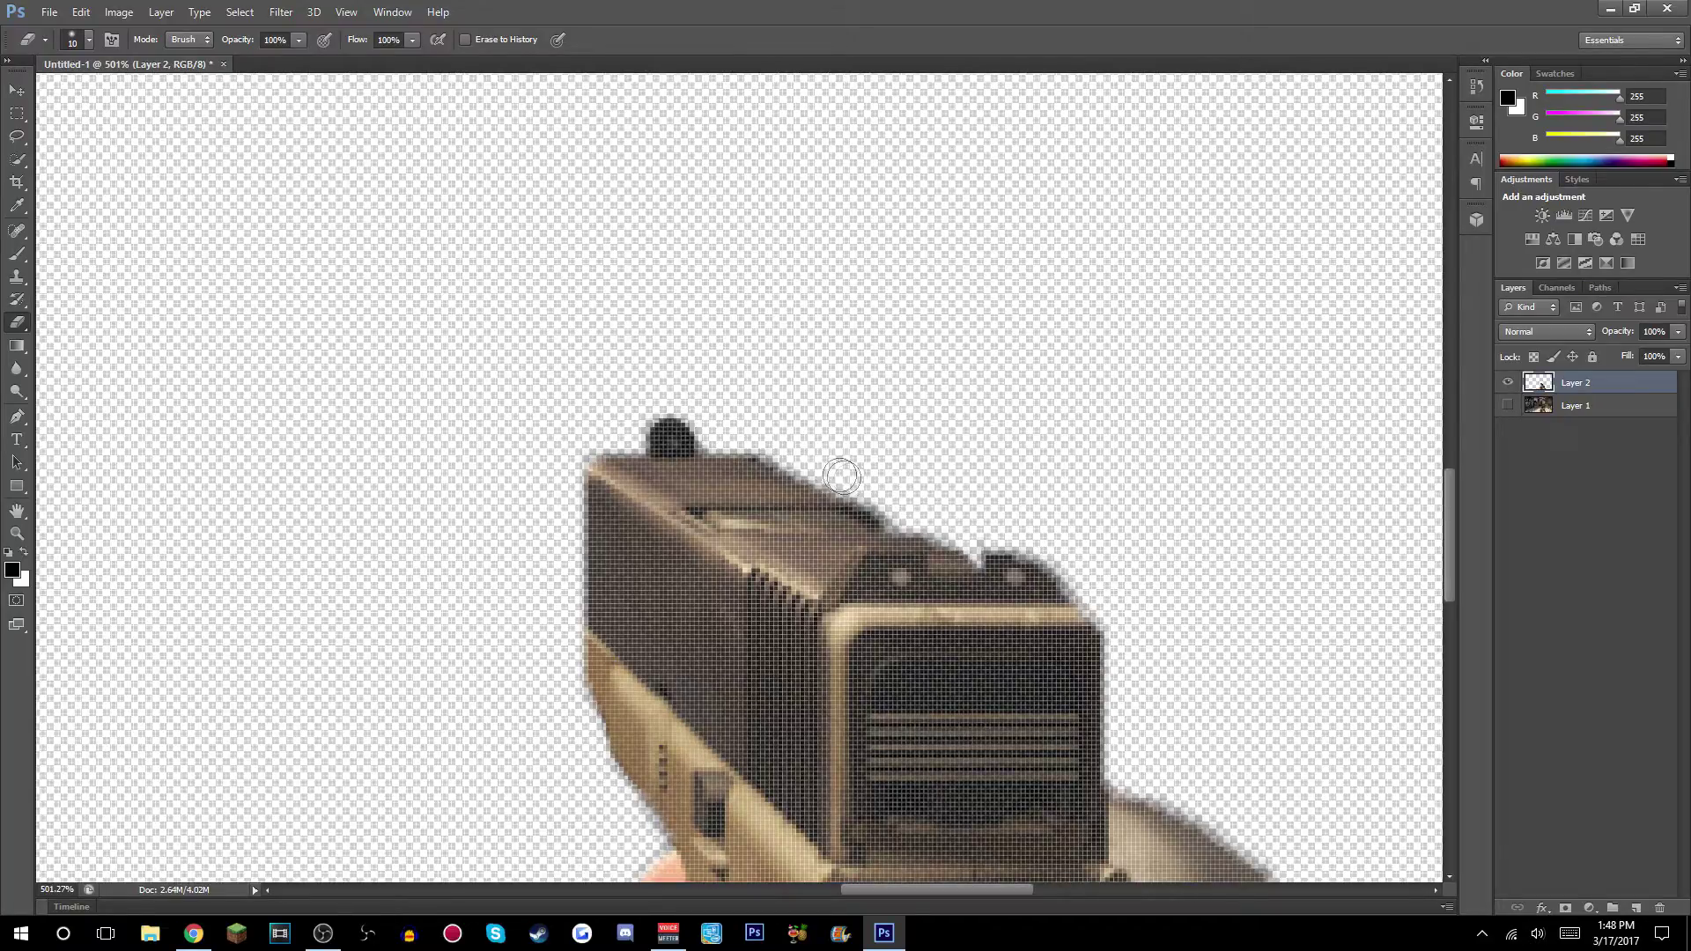
pyautogui.scroll(-2, 1002, 502)
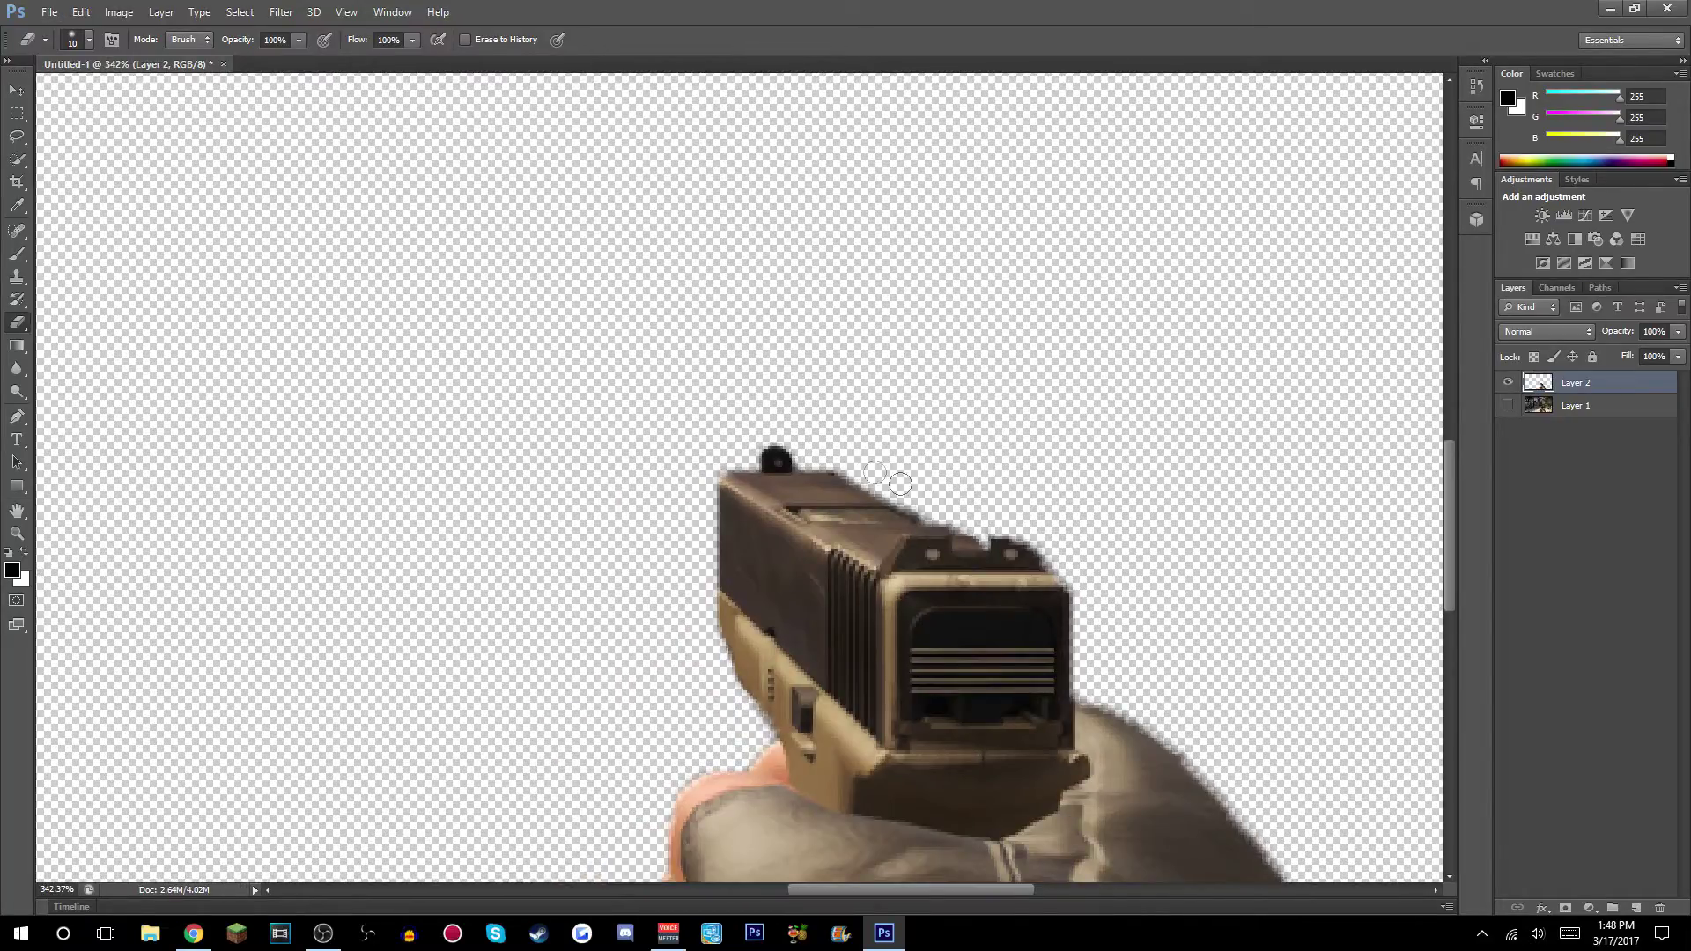
pyautogui.scroll(-2, 1125, 631)
pyautogui.scroll(-4, 1139, 664)
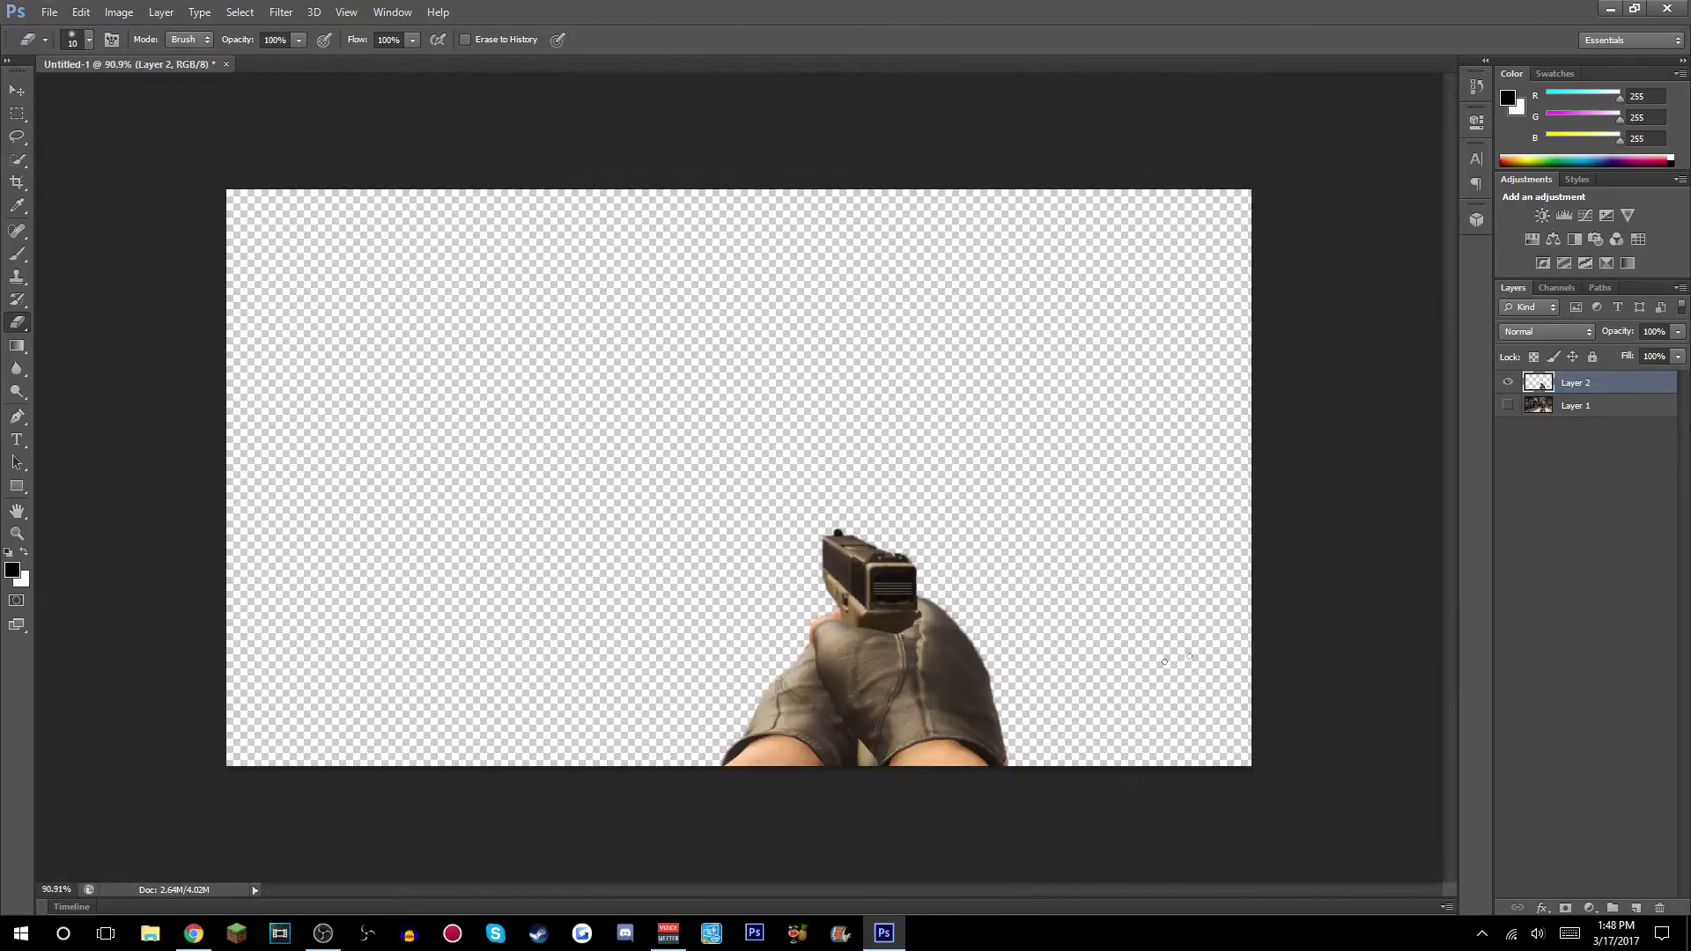
pyautogui.scroll(1, 1140, 664)
pyautogui.keyDown('ctrl'); pyautogui.click(1536, 382); pyautogui.keyUp('ctrl')
pyautogui.click(240, 12)
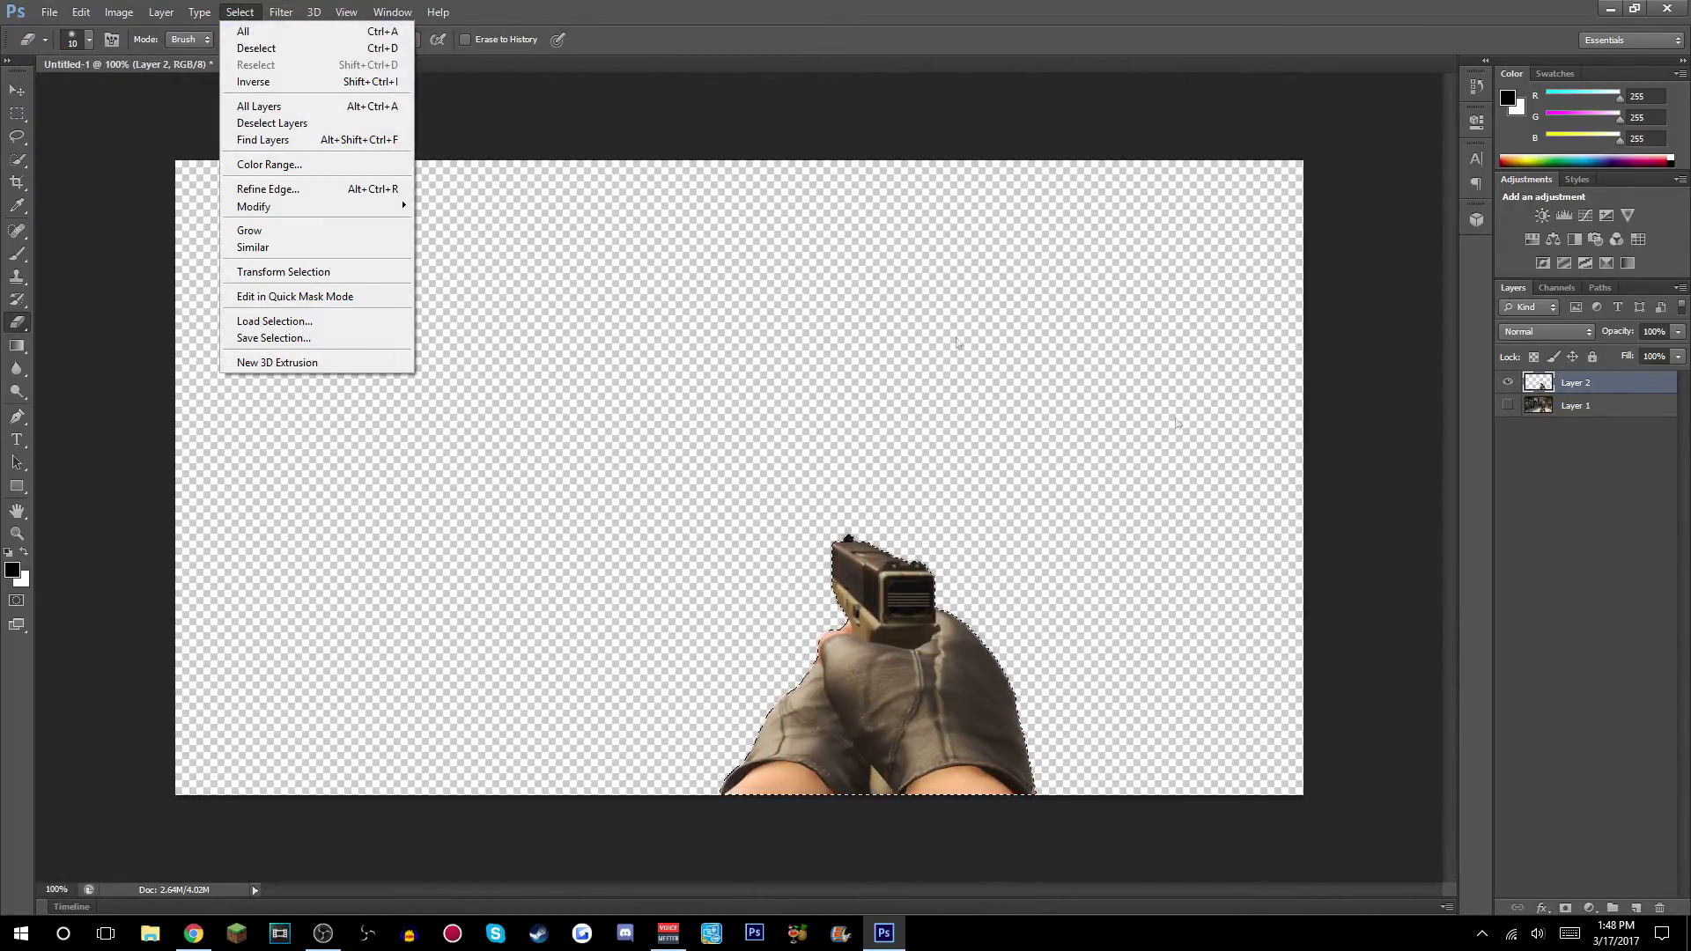
pyautogui.click(282, 117)
pyautogui.hotkey('ctrl', 'd')
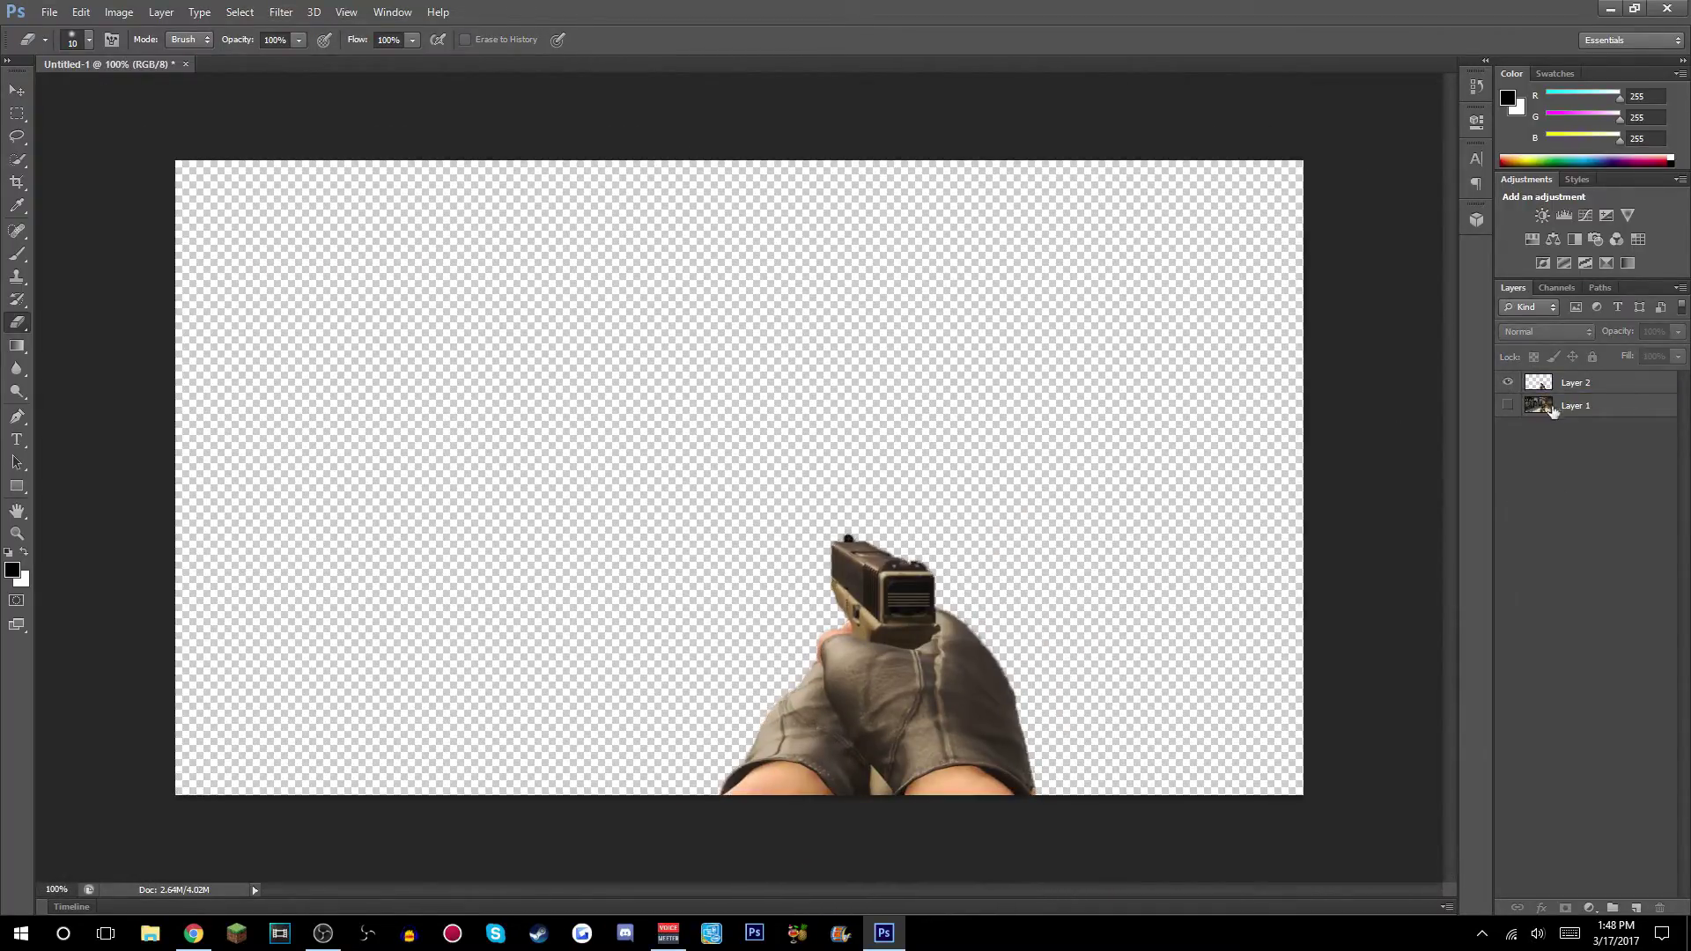
# Load the outline of Layer 2 as a selection and smooth it with the preset sample radius.
pyautogui.keyDown('ctrl'); pyautogui.click(1540, 378); pyautogui.keyUp('ctrl')
pyautogui.click(280, 12)
pyautogui.click(280, 12)
pyautogui.click(239, 11)
pyautogui.moveTo(310, 226)
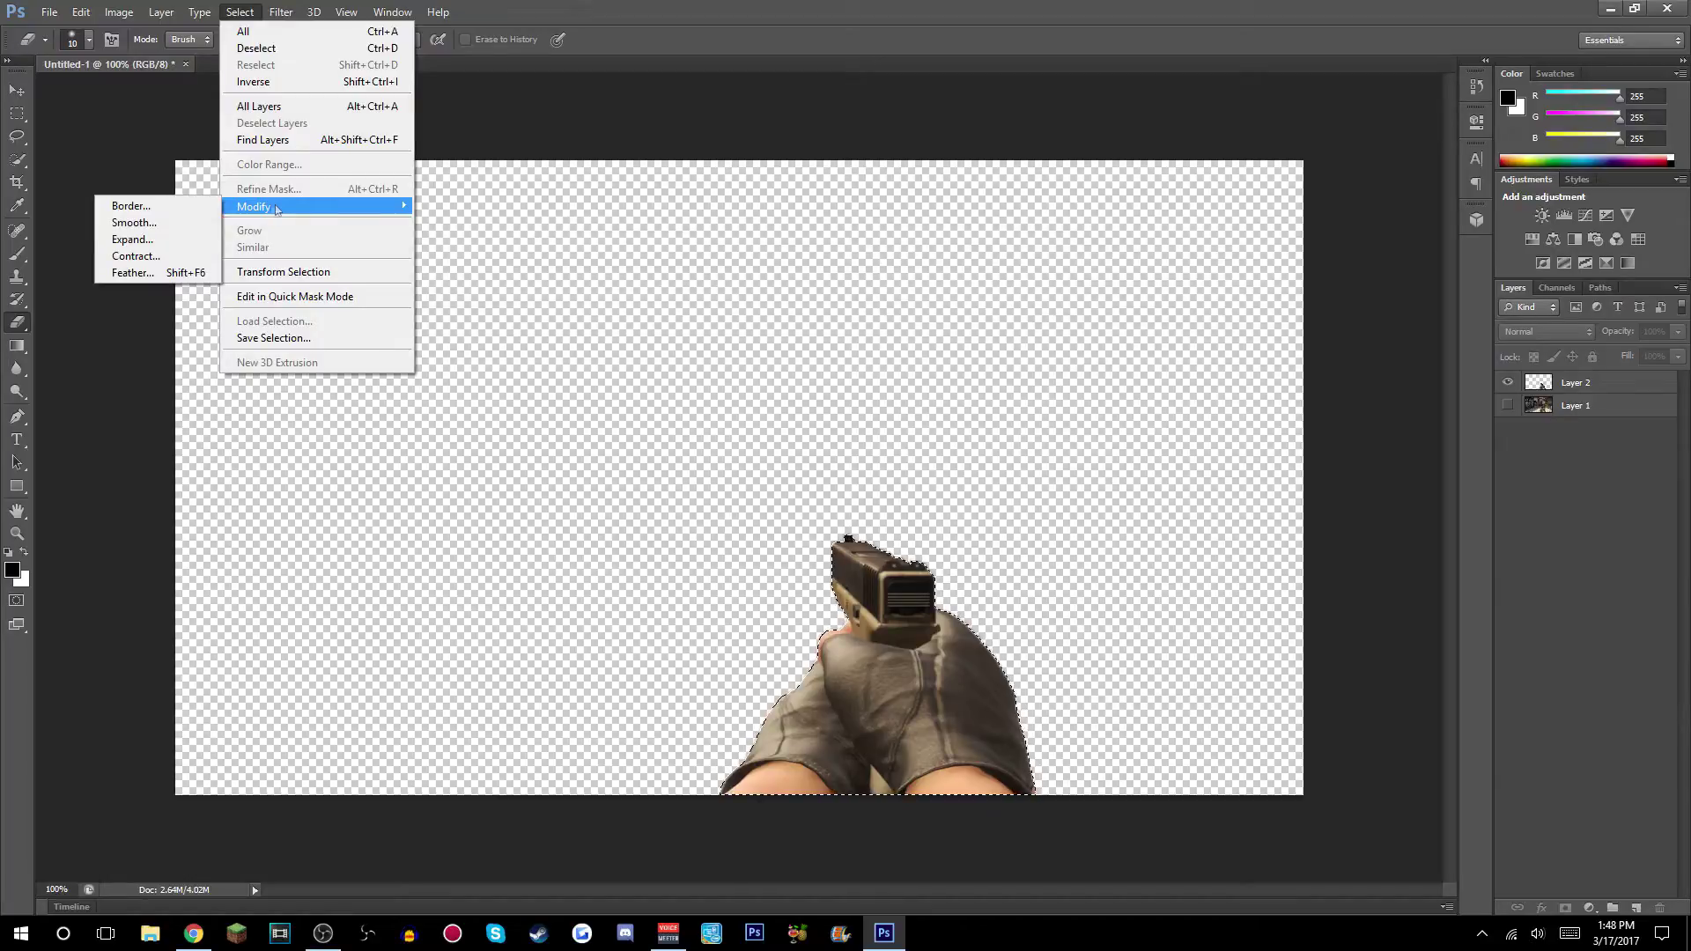
pyautogui.click(141, 222)
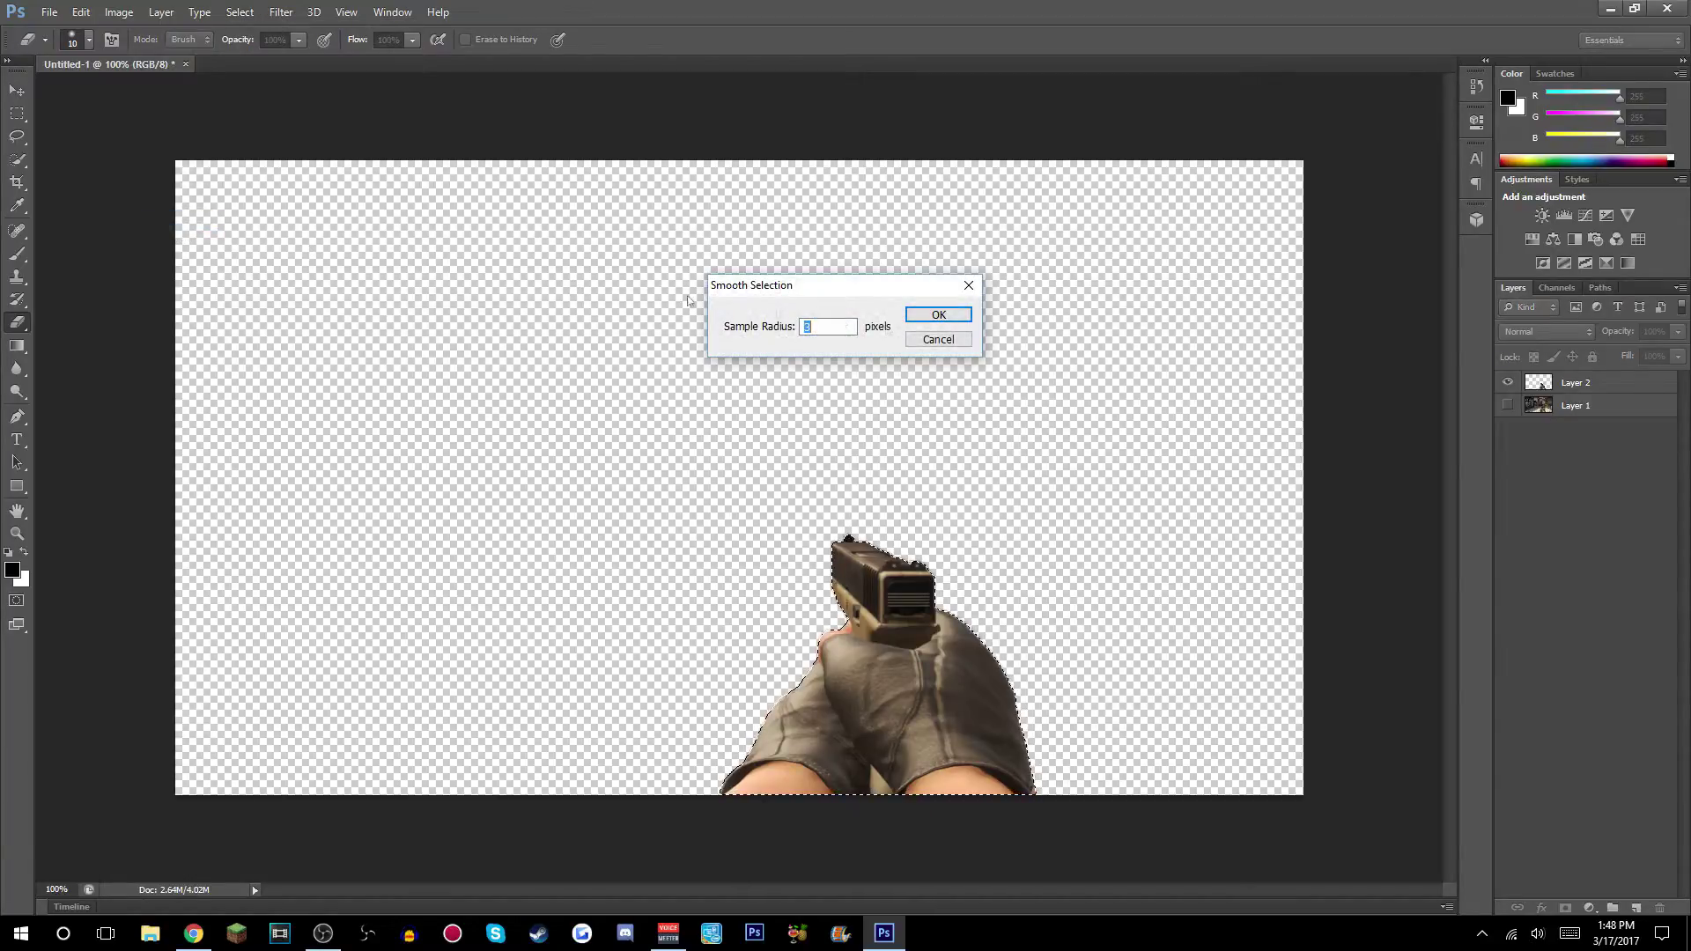
pyautogui.click(940, 315)
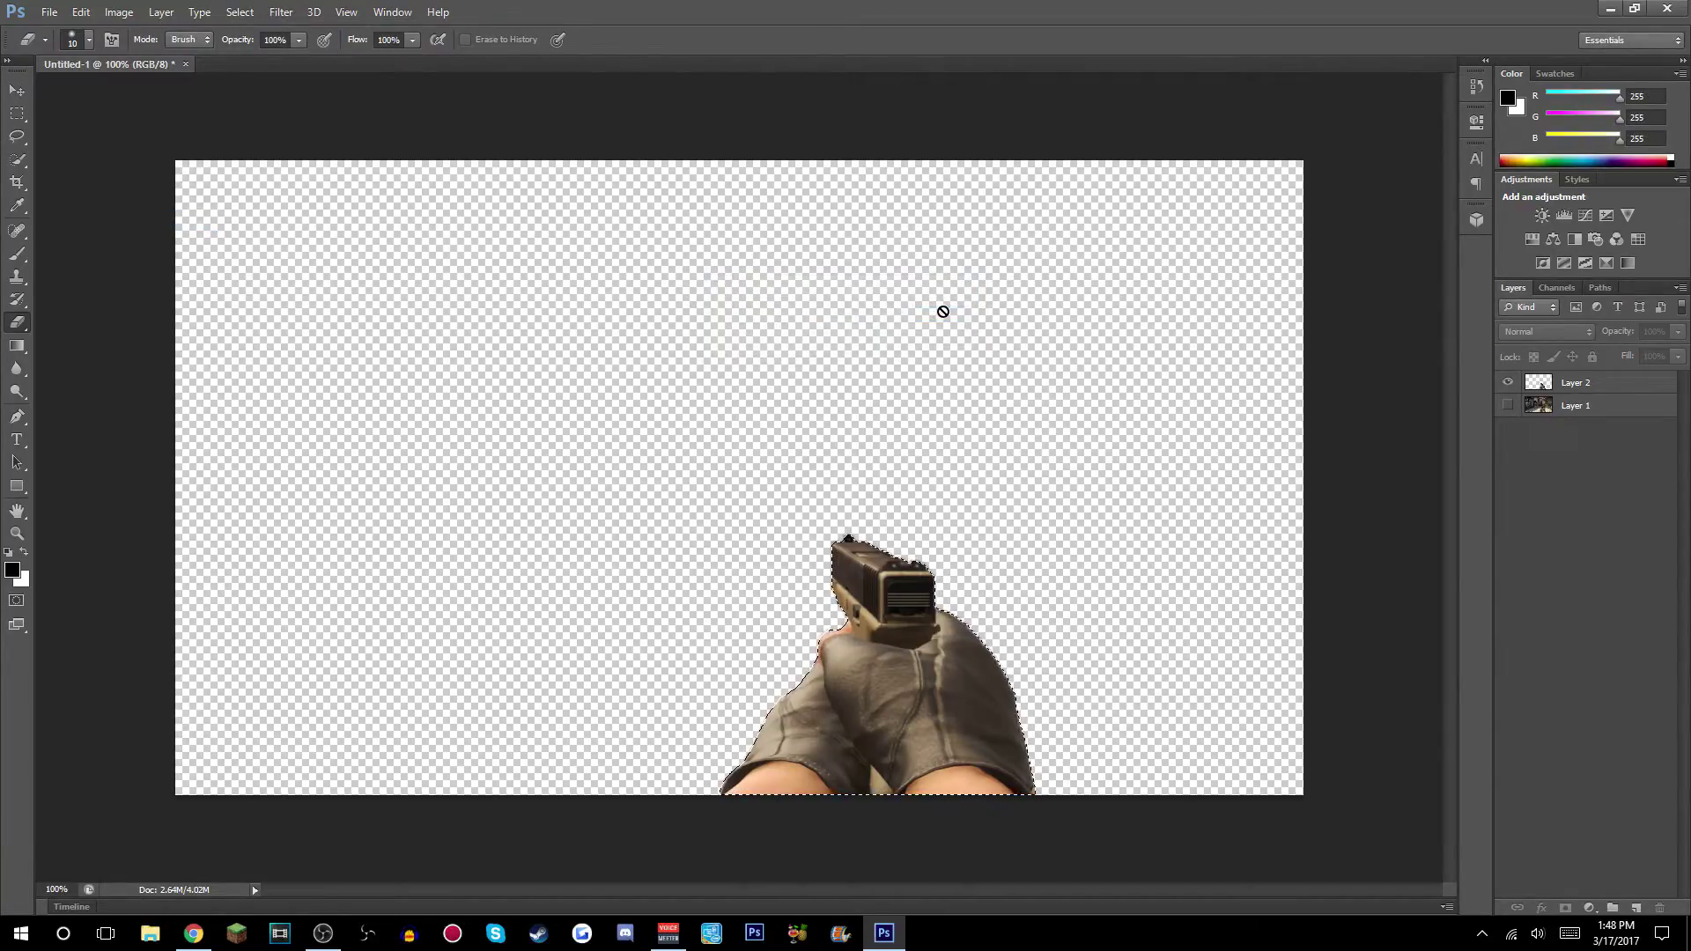
# Copy the smoothed selection to a new layer and delete Layer 2.
pyautogui.hotkey('ctrl', 'j')
pyautogui.click(1511, 407)
pyautogui.click(1511, 407)
pyautogui.click(1511, 407)
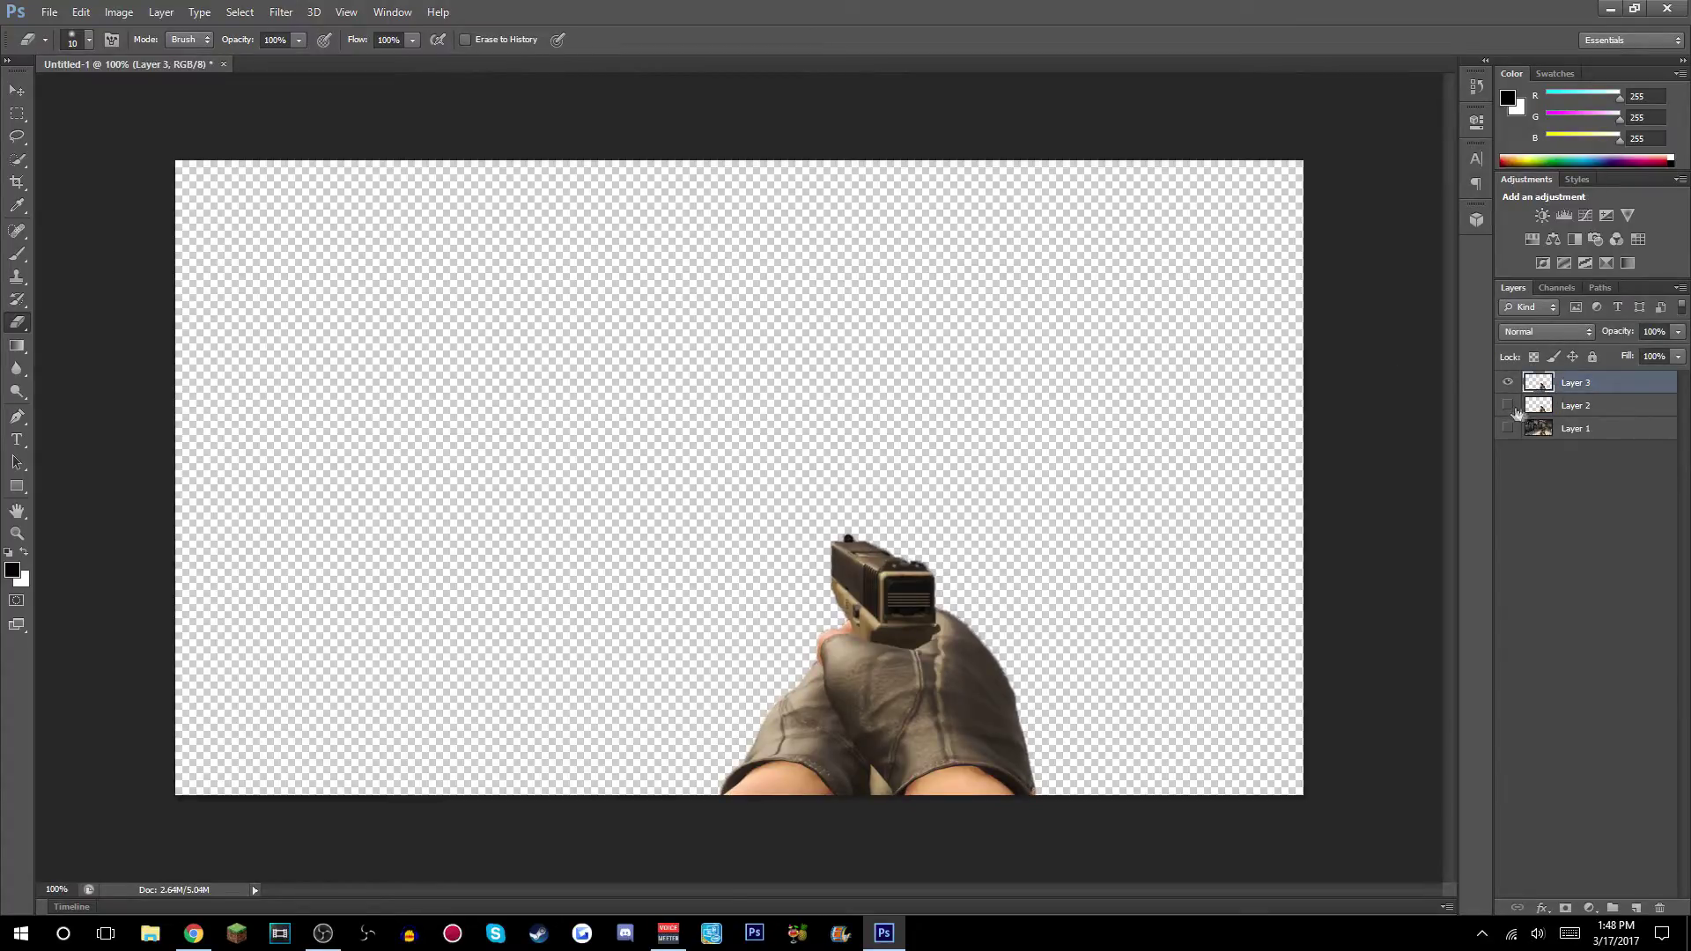
pyautogui.rightClick(1611, 407)
pyautogui.click(1576, 325)
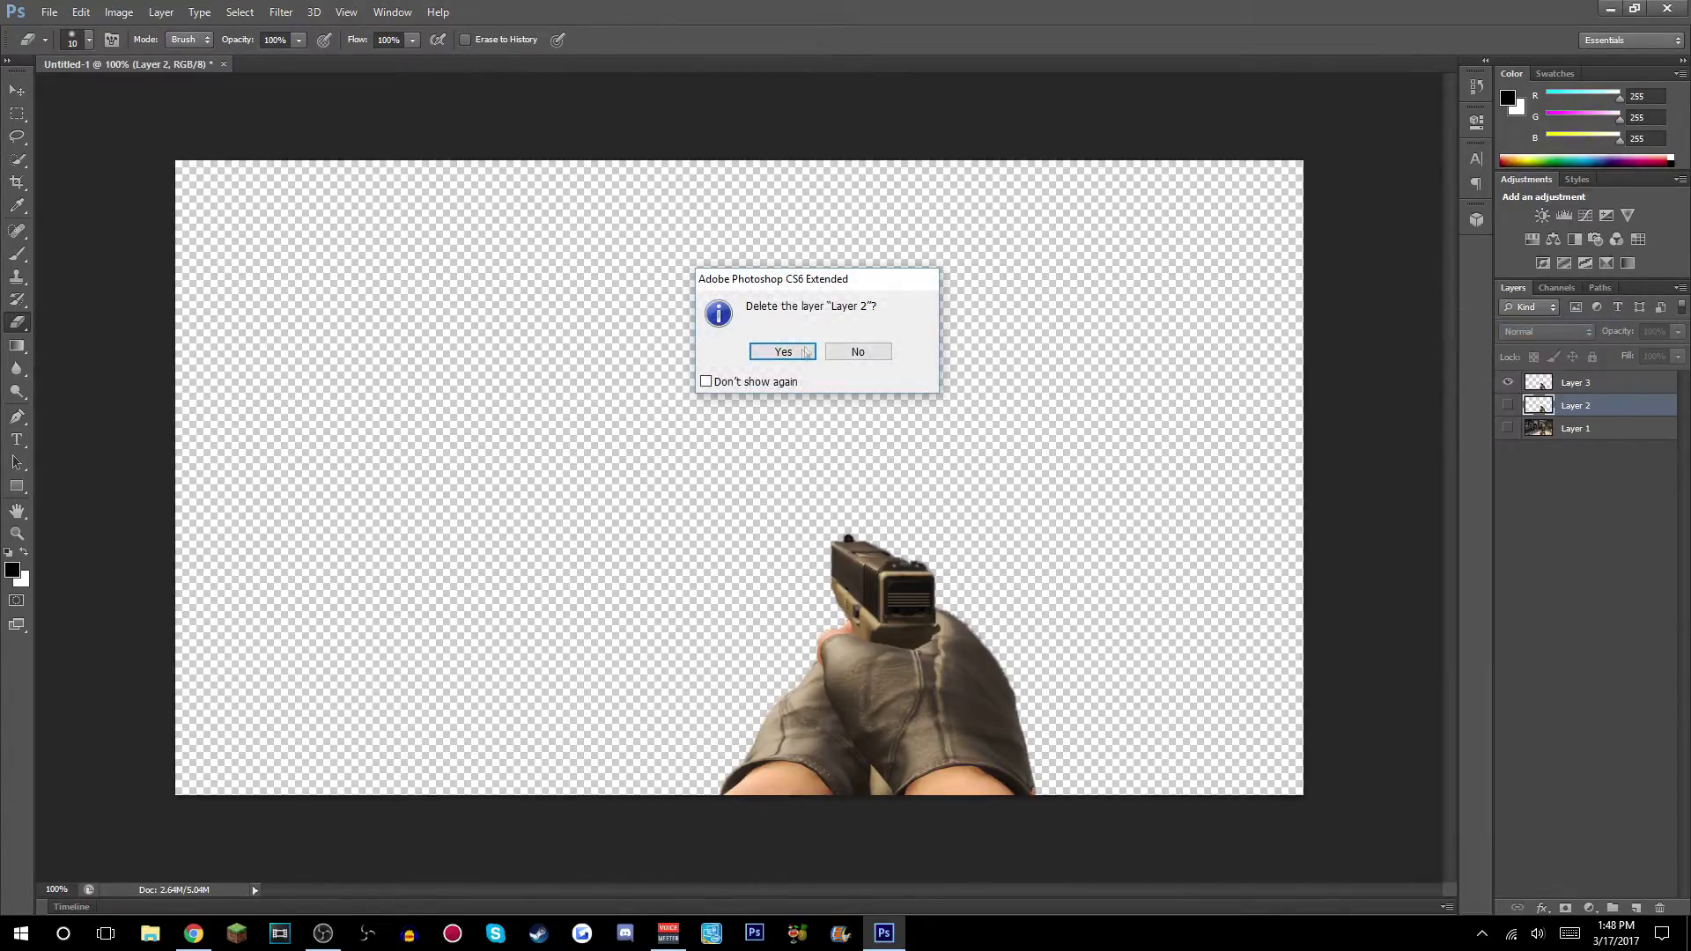
pyautogui.click(803, 354)
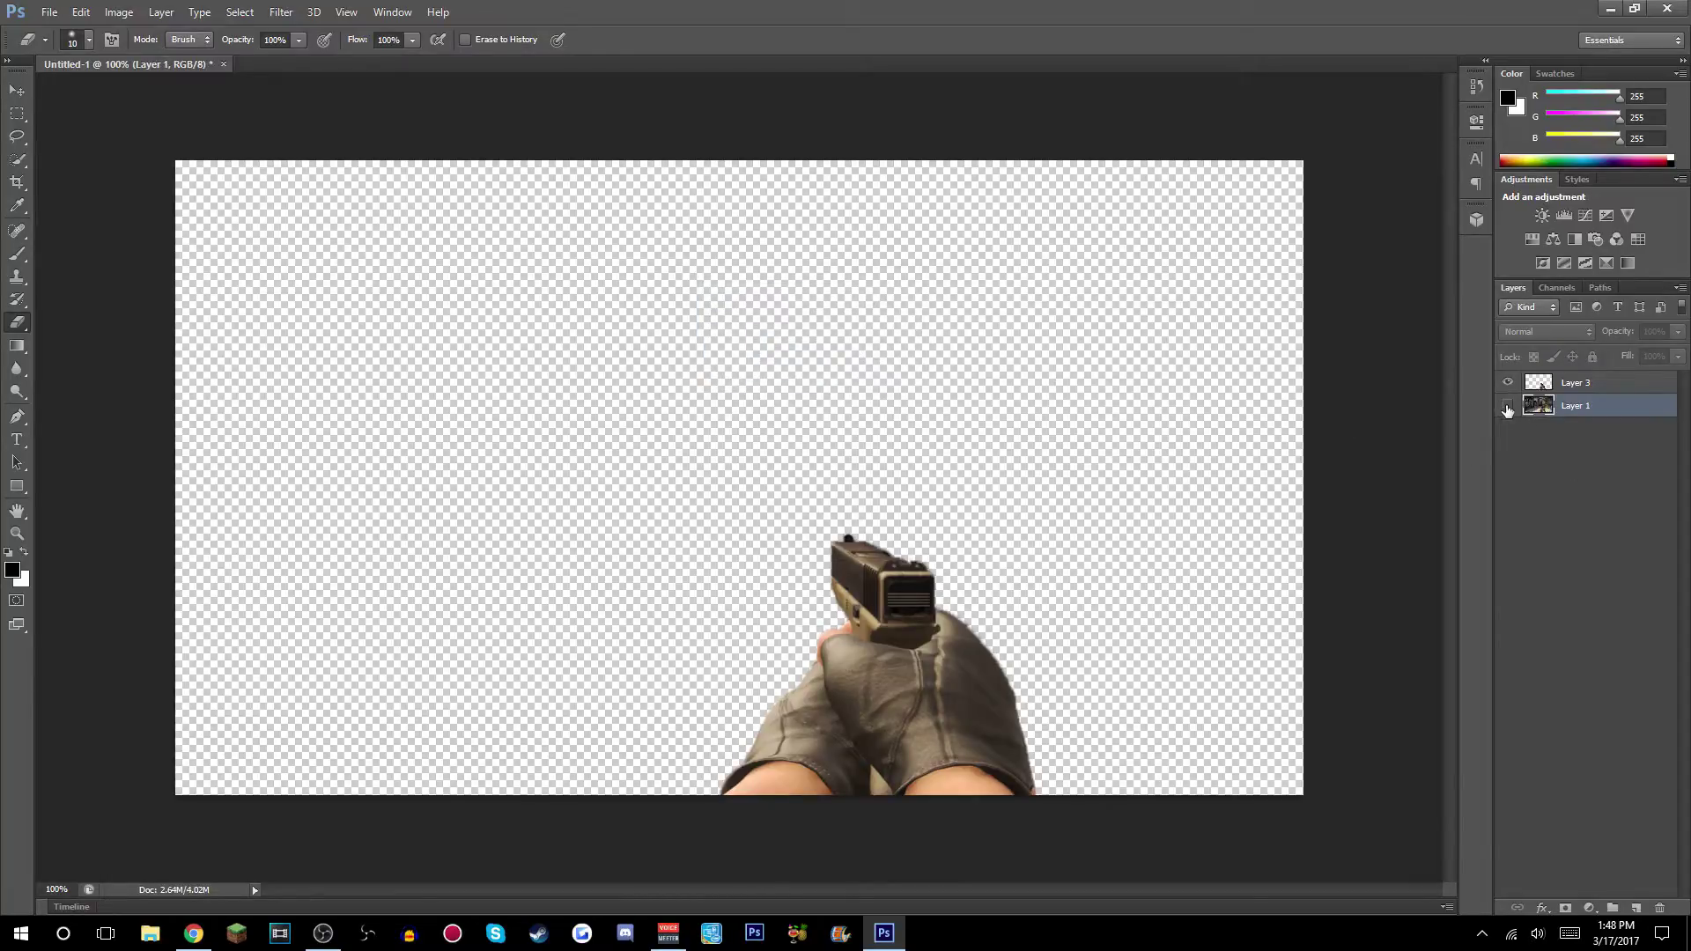
# Make Layer 1 visible again beneath the pistol cutout.
pyautogui.click(1506, 405)
pyautogui.click(1556, 509)
pyautogui.click(1507, 406)
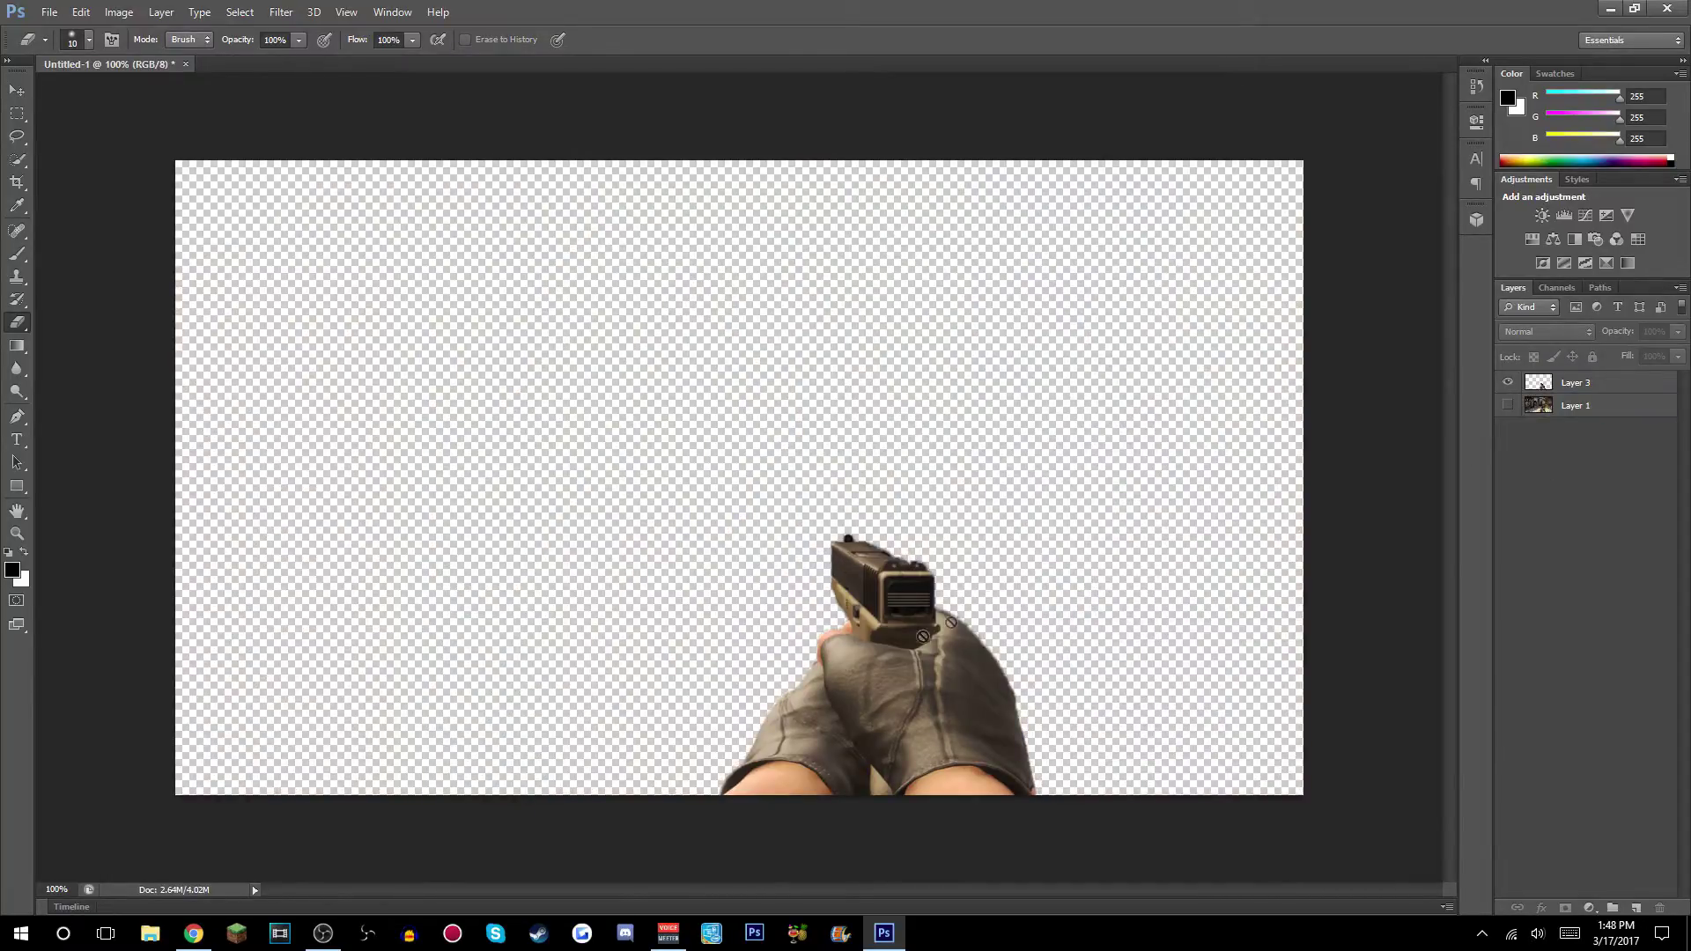
pyautogui.click(1508, 406)
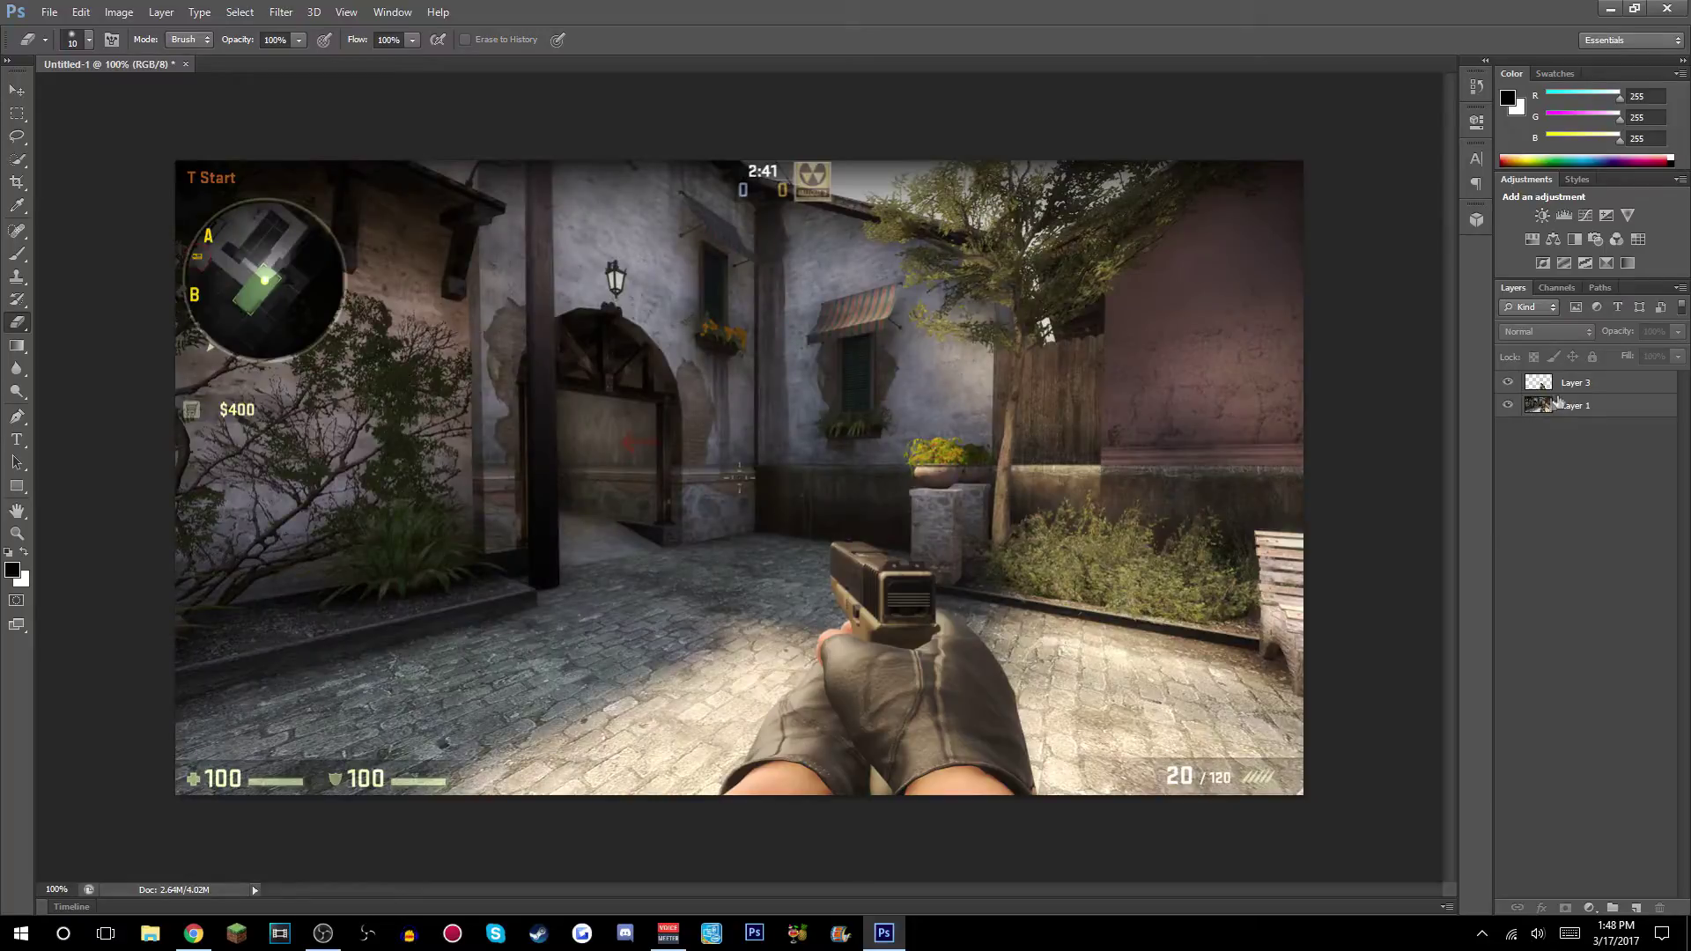
# Add a drop shadow to Layer 3 with 50% opacity, 0 px distance, 40% spread and 60 px size.
pyautogui.doubleClick(1632, 388)
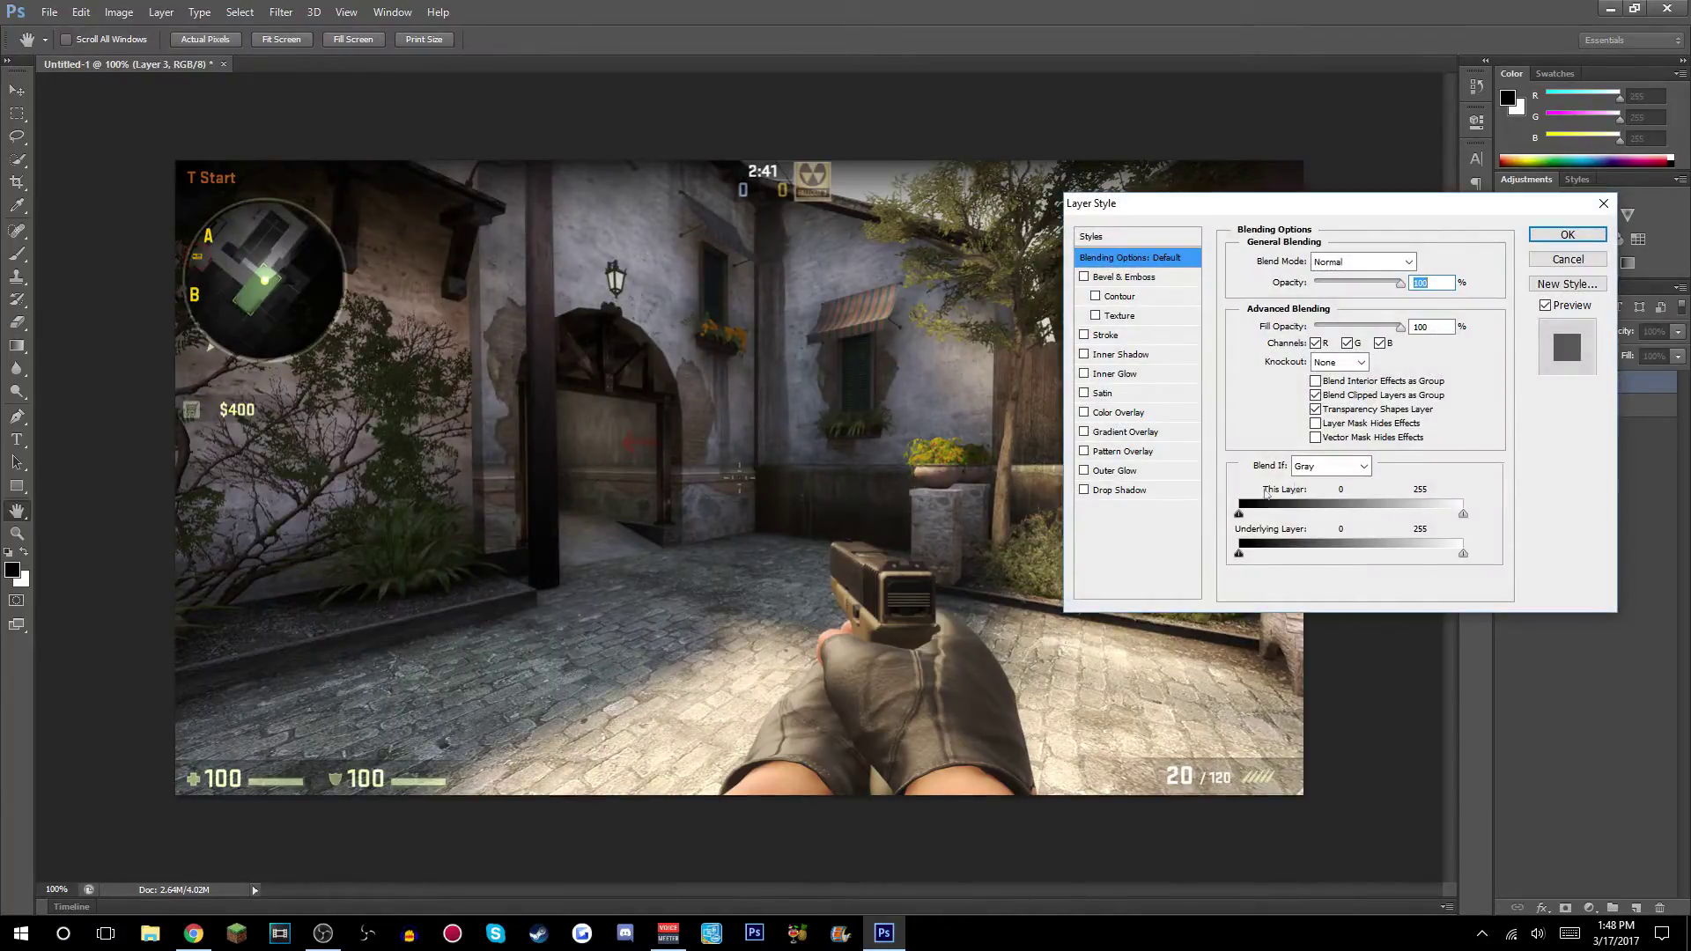
pyautogui.click(1094, 492)
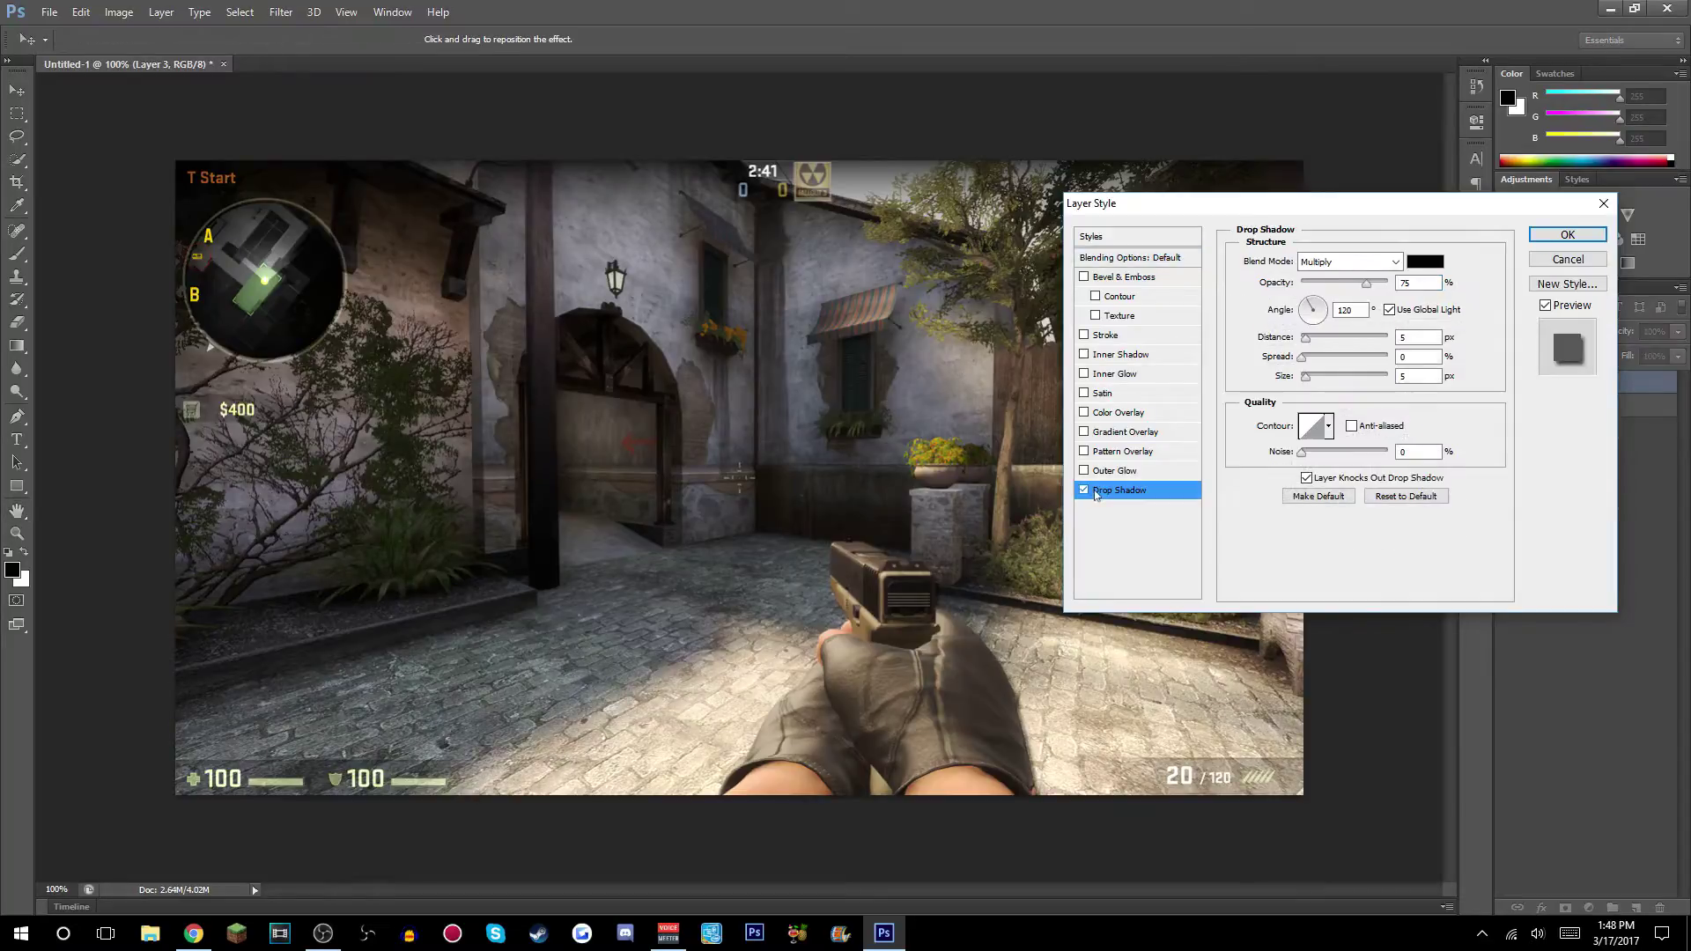
pyautogui.write('50')
pyautogui.press('Tab')
pyautogui.write('040')
pyautogui.click(1417, 376)
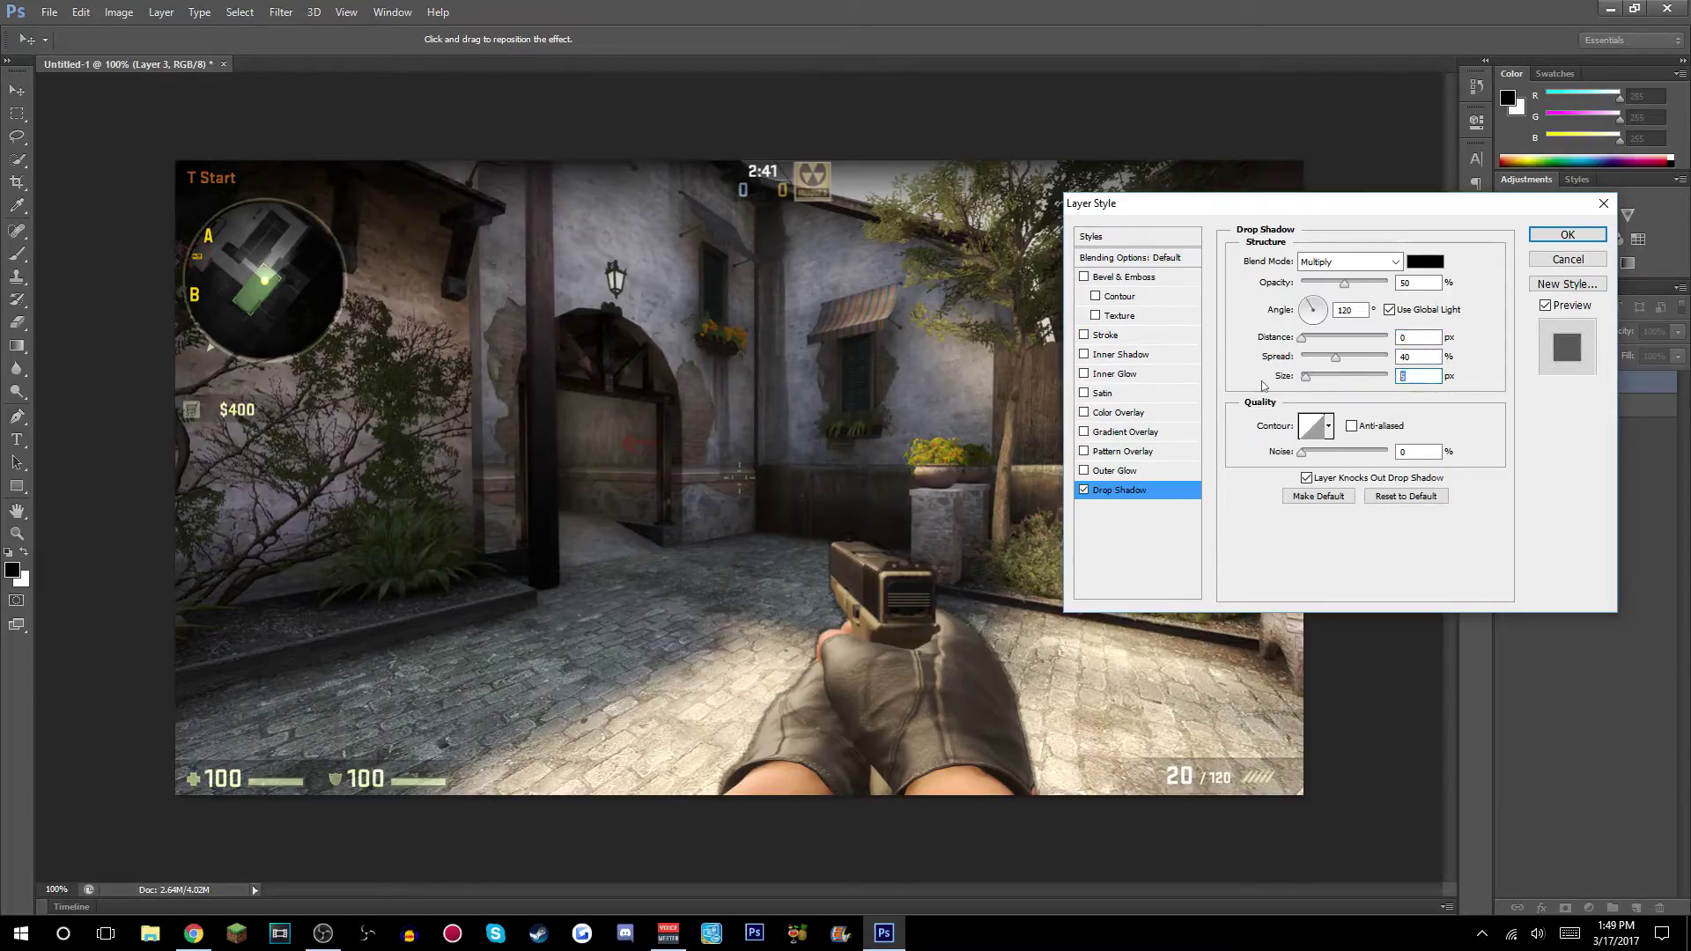
pyautogui.write('60')
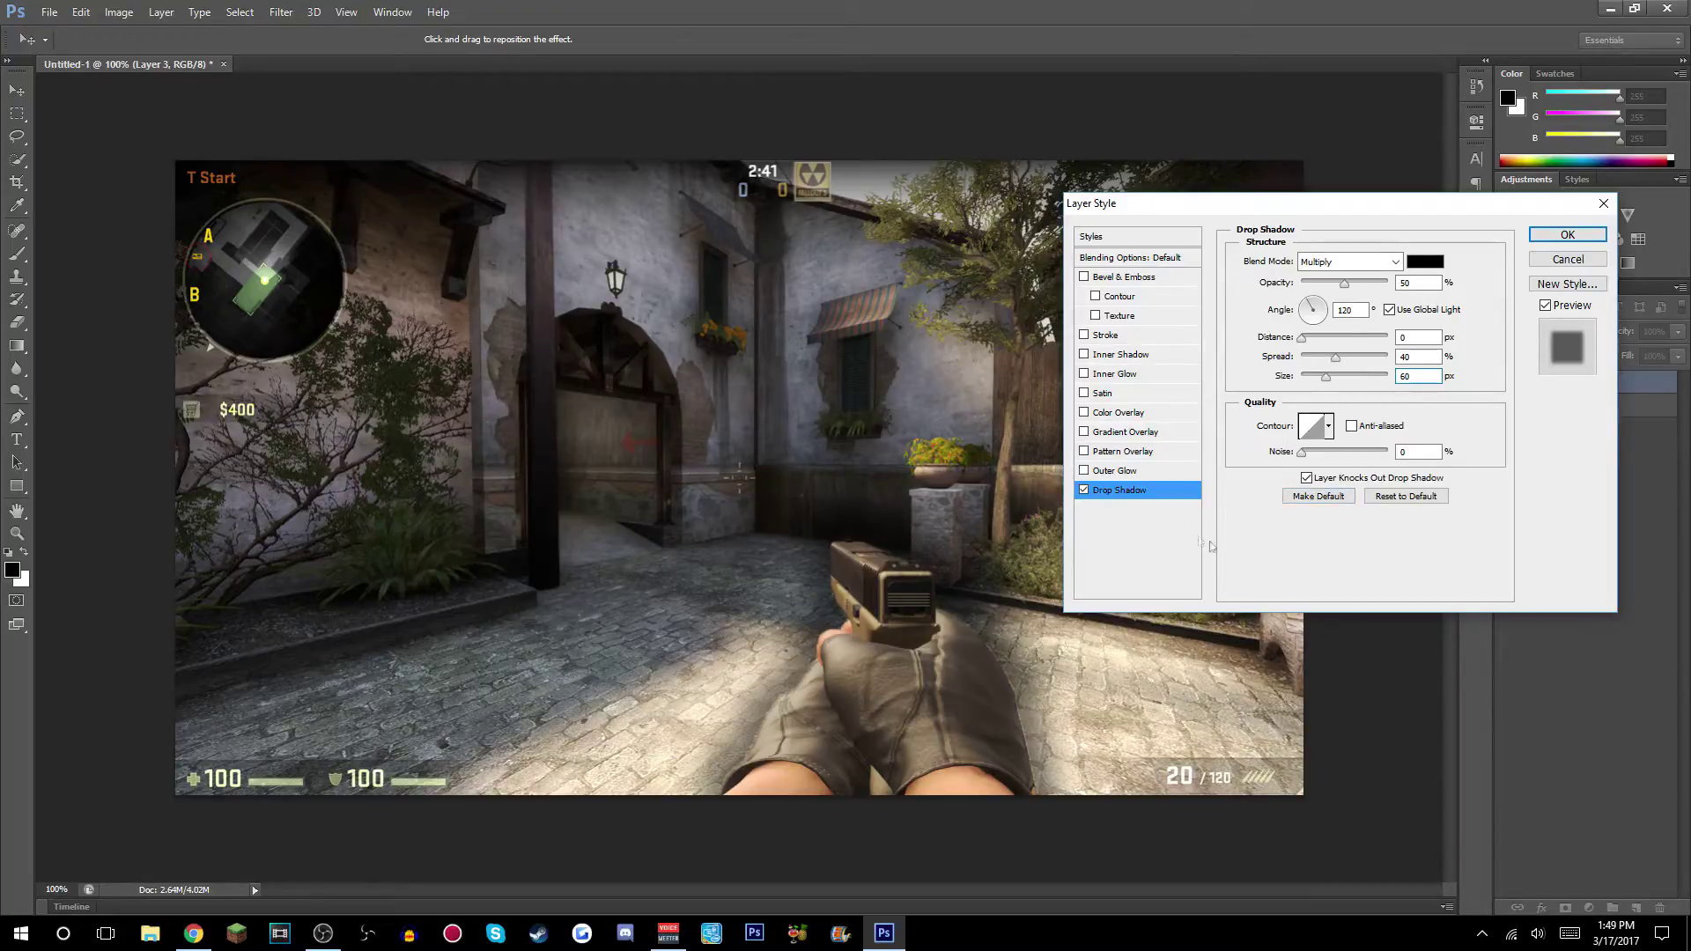
# Add a white (ffffff) outside stroke of 7 px to Layer 3 and apply the layer style.
pyautogui.click(1084, 334)
pyautogui.click(1134, 335)
pyautogui.click(1281, 382)
pyautogui.click(611, 249)
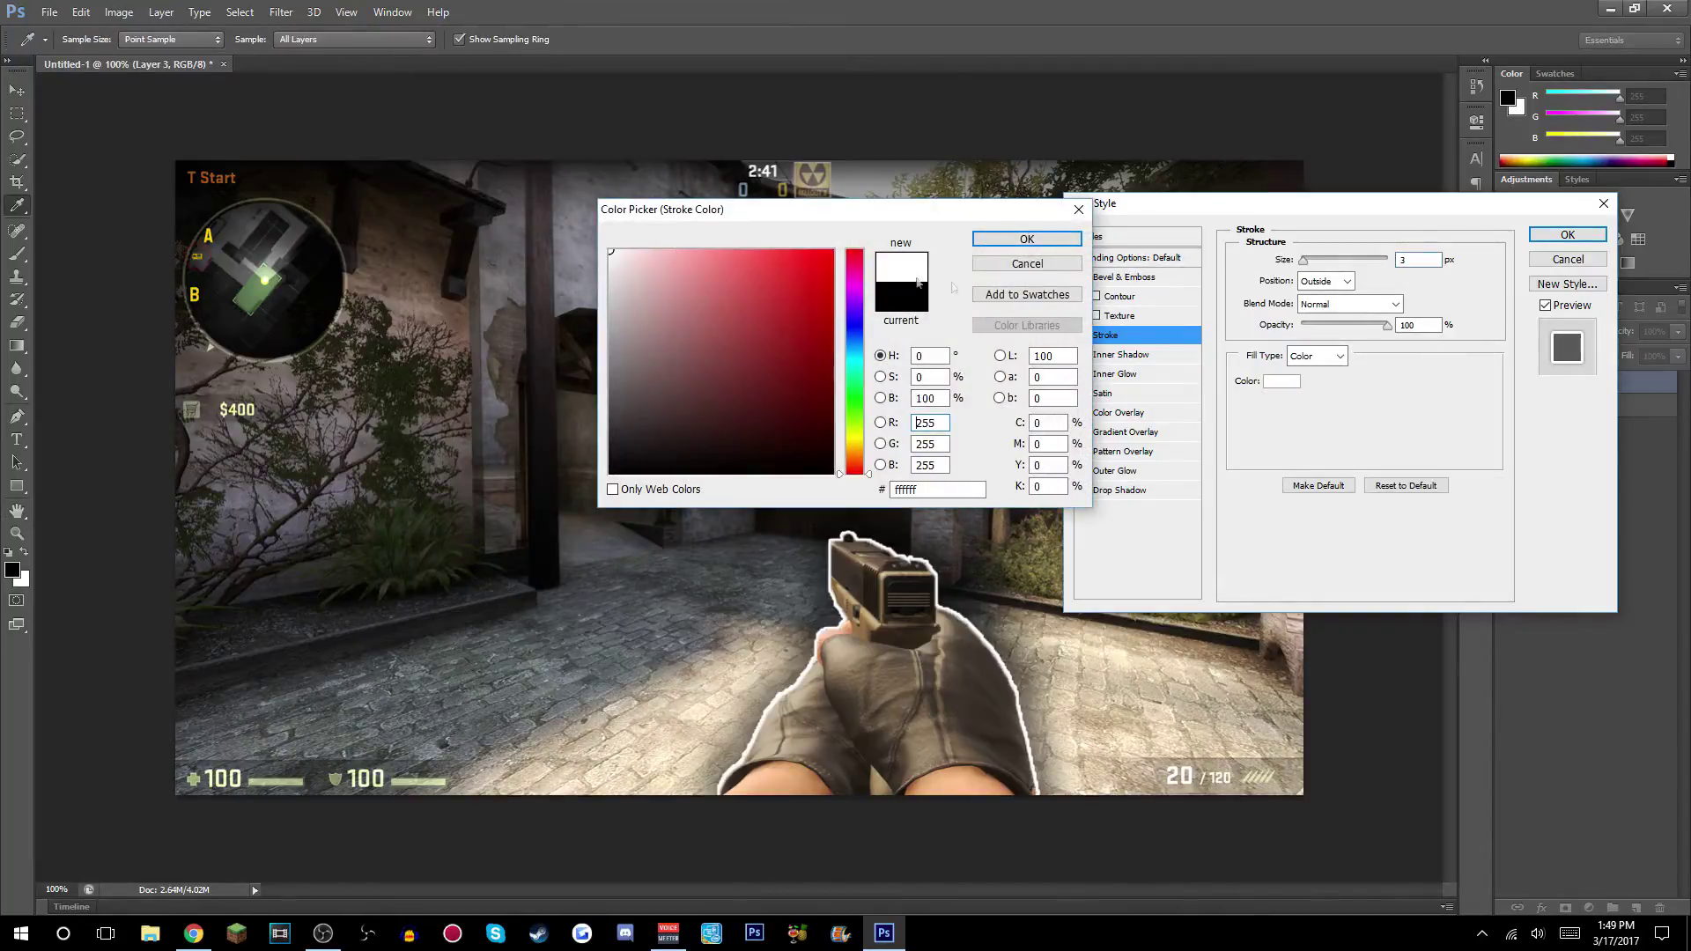
pyautogui.click(1029, 243)
pyautogui.moveTo(1303, 260); pyautogui.dragTo(1327, 260)
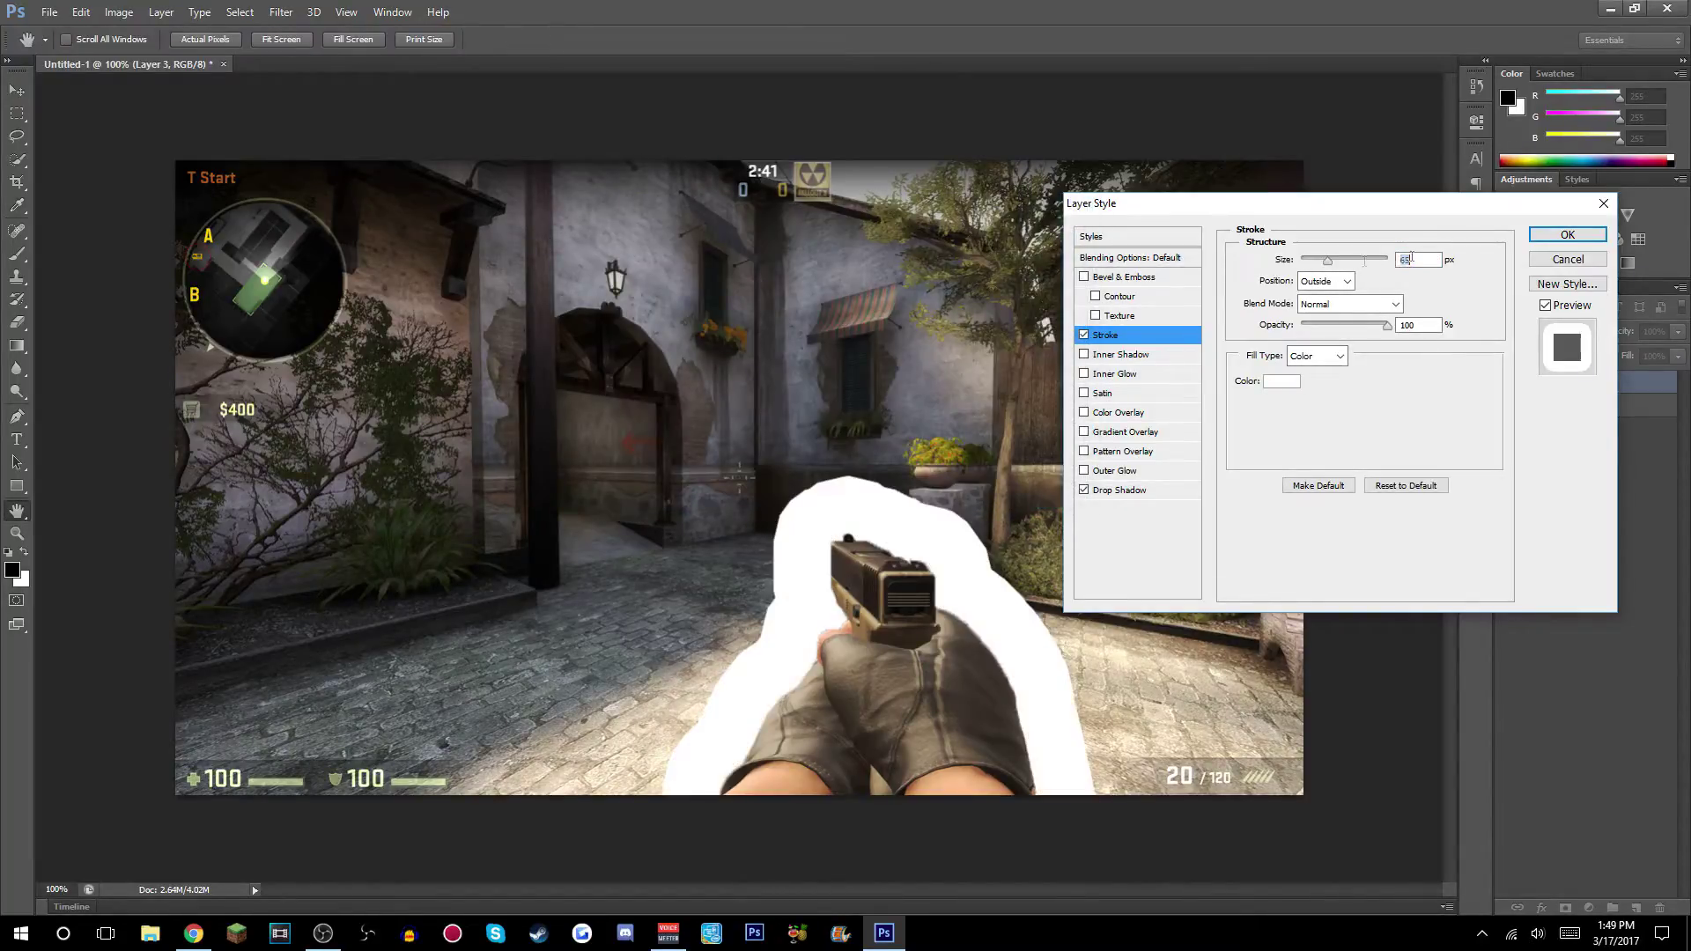
pyautogui.write('7')
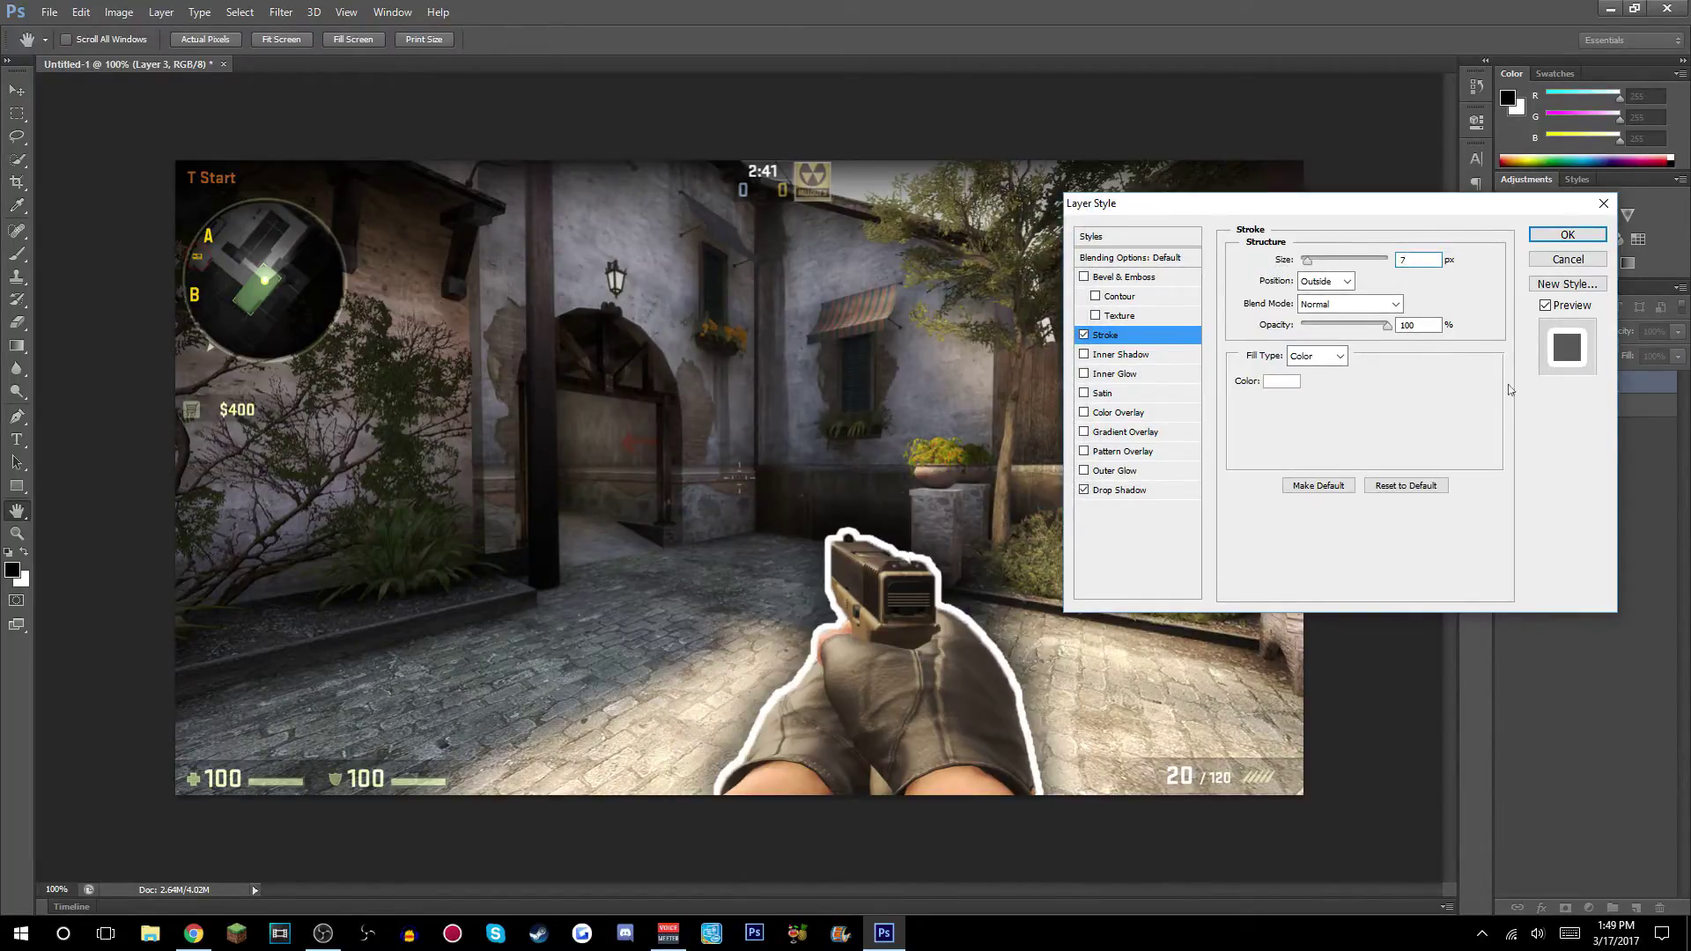
pyautogui.click(1566, 236)
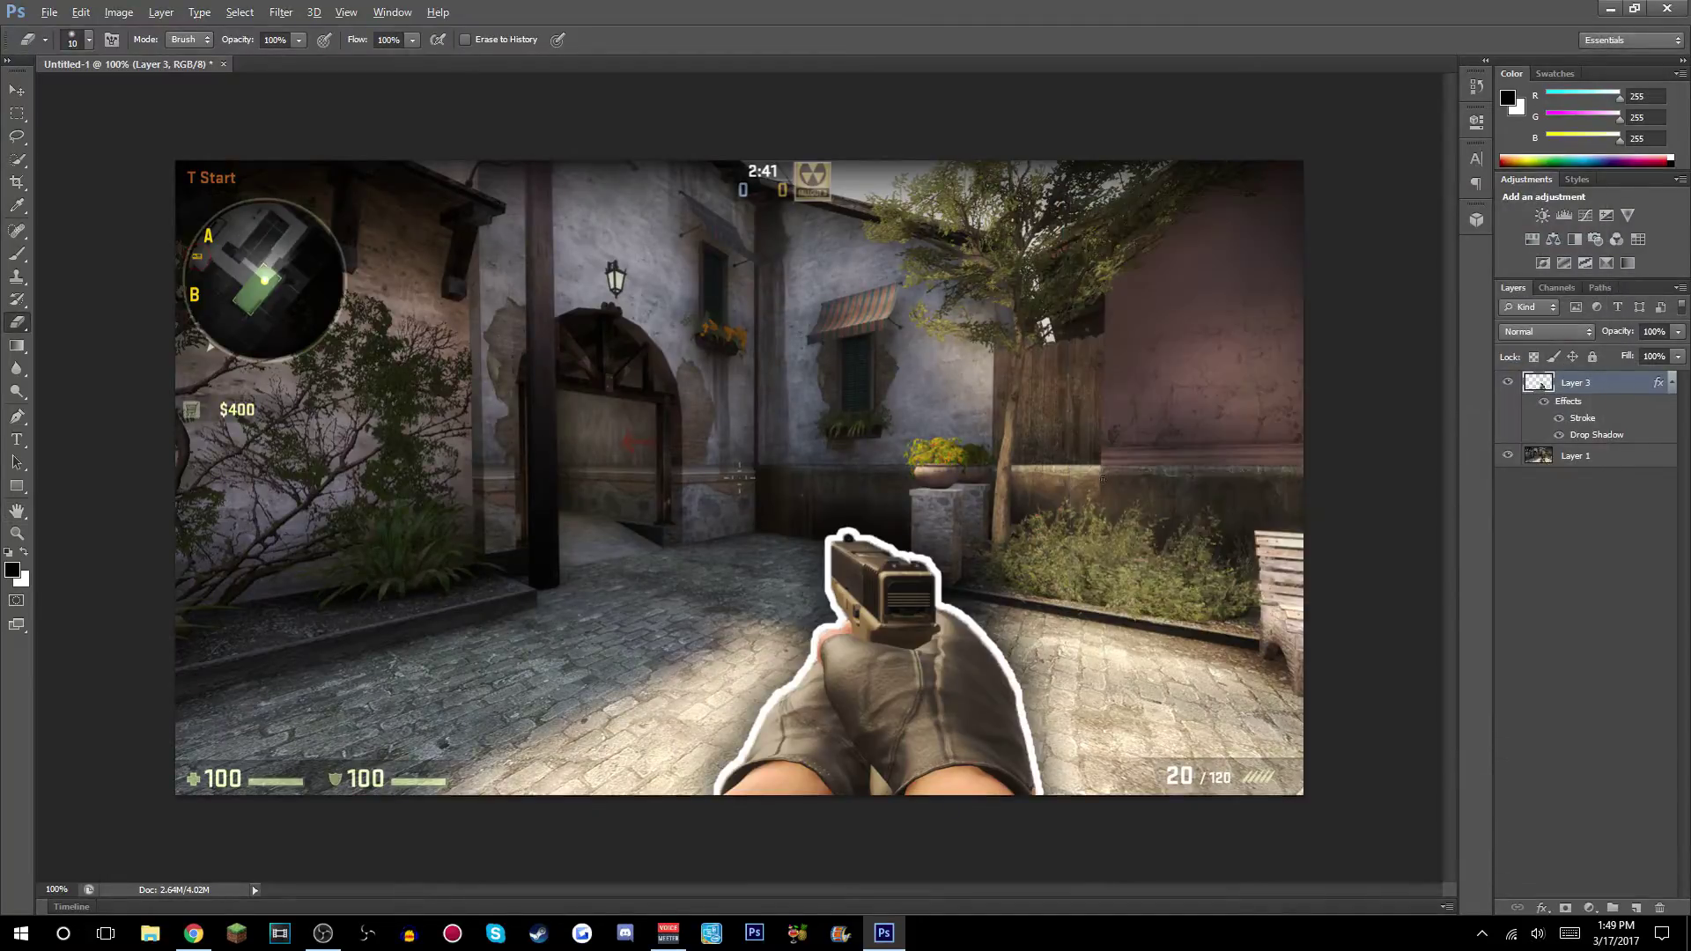
# Add the text "THUMBNAIL" in Kenyan Coffee Italic, 150 pt, across the upper part of the image above the pistol.
pyautogui.scroll(-5, 1124, 476)
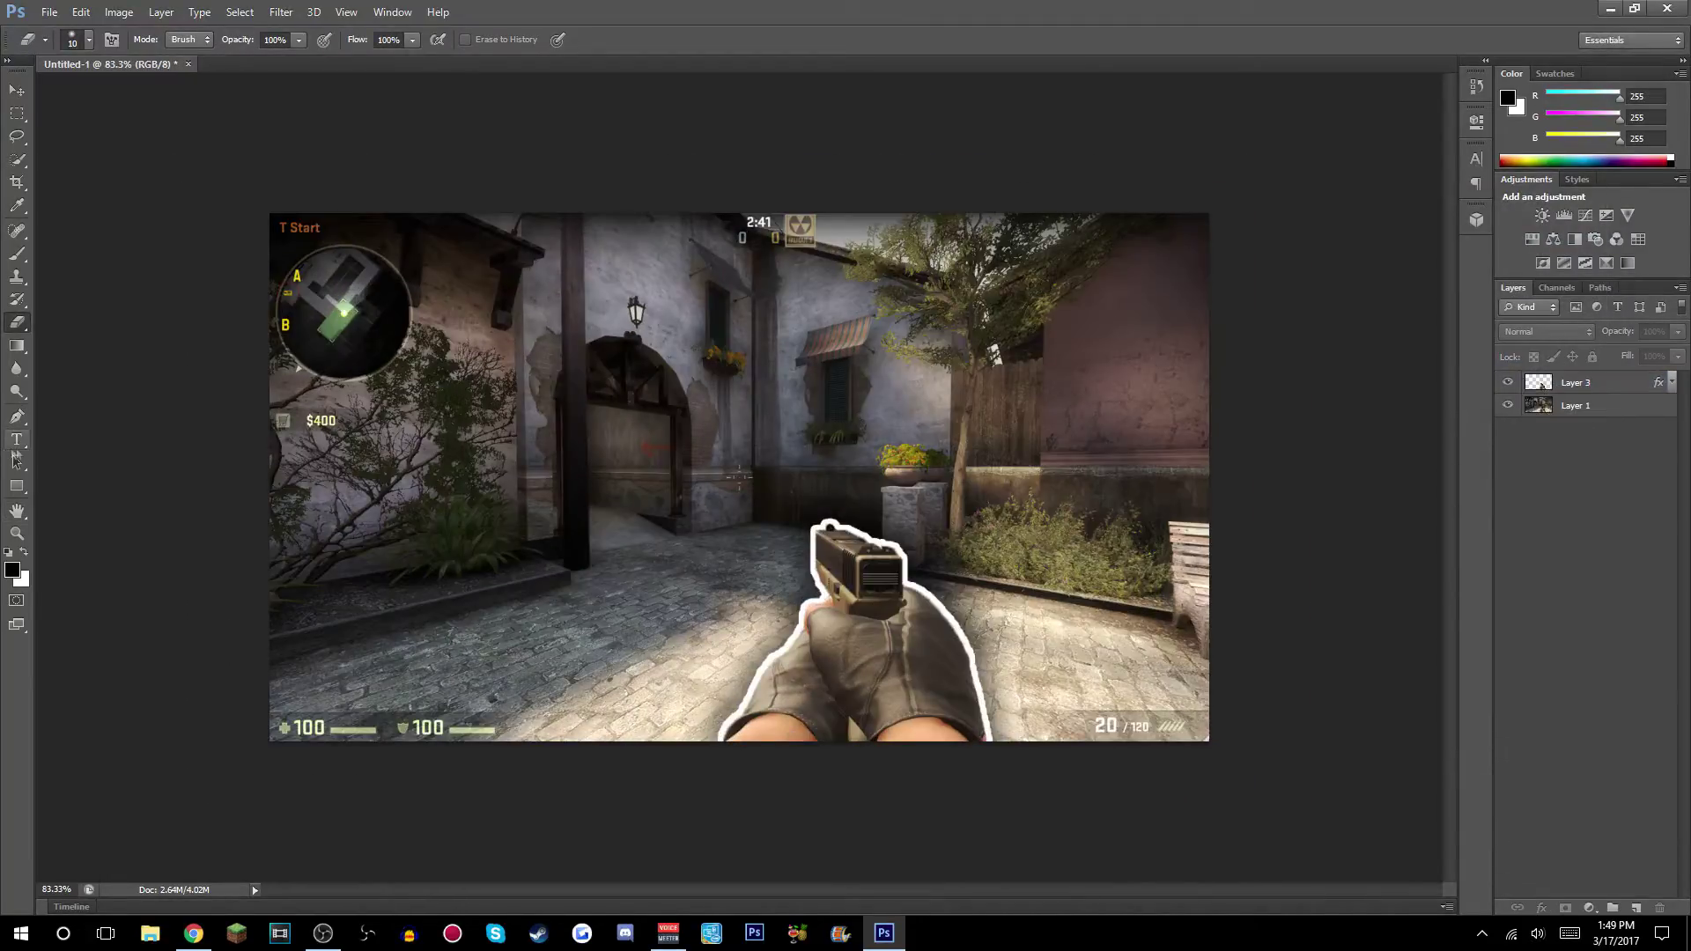
pyautogui.click(15, 447)
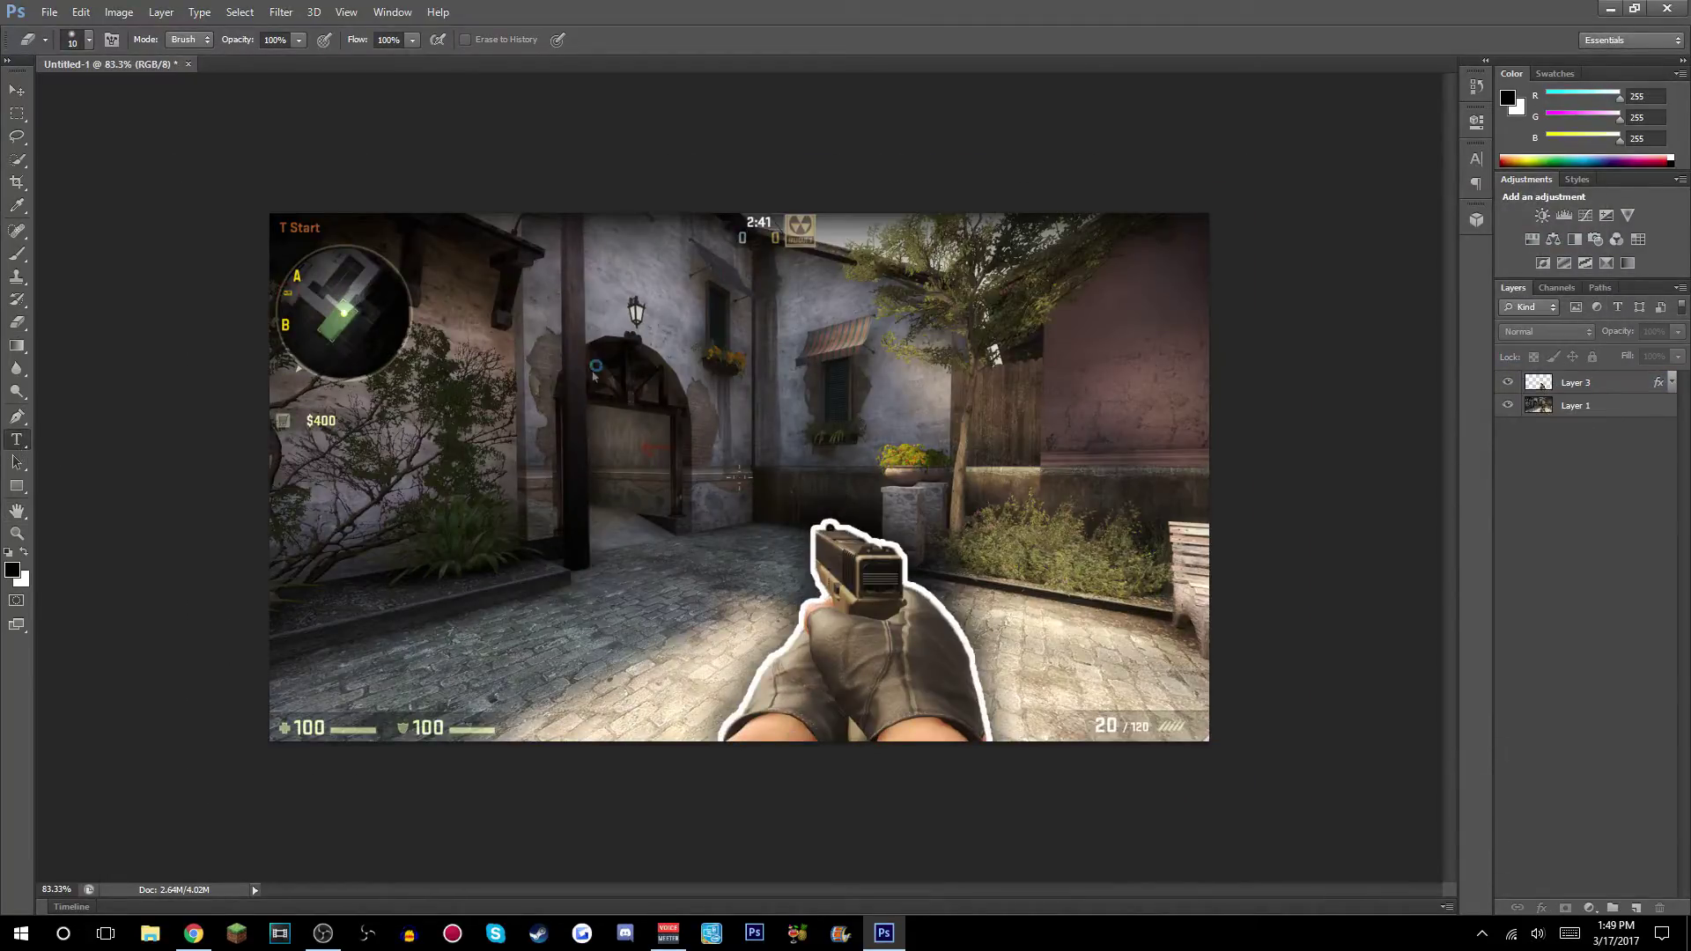
pyautogui.click(552, 357)
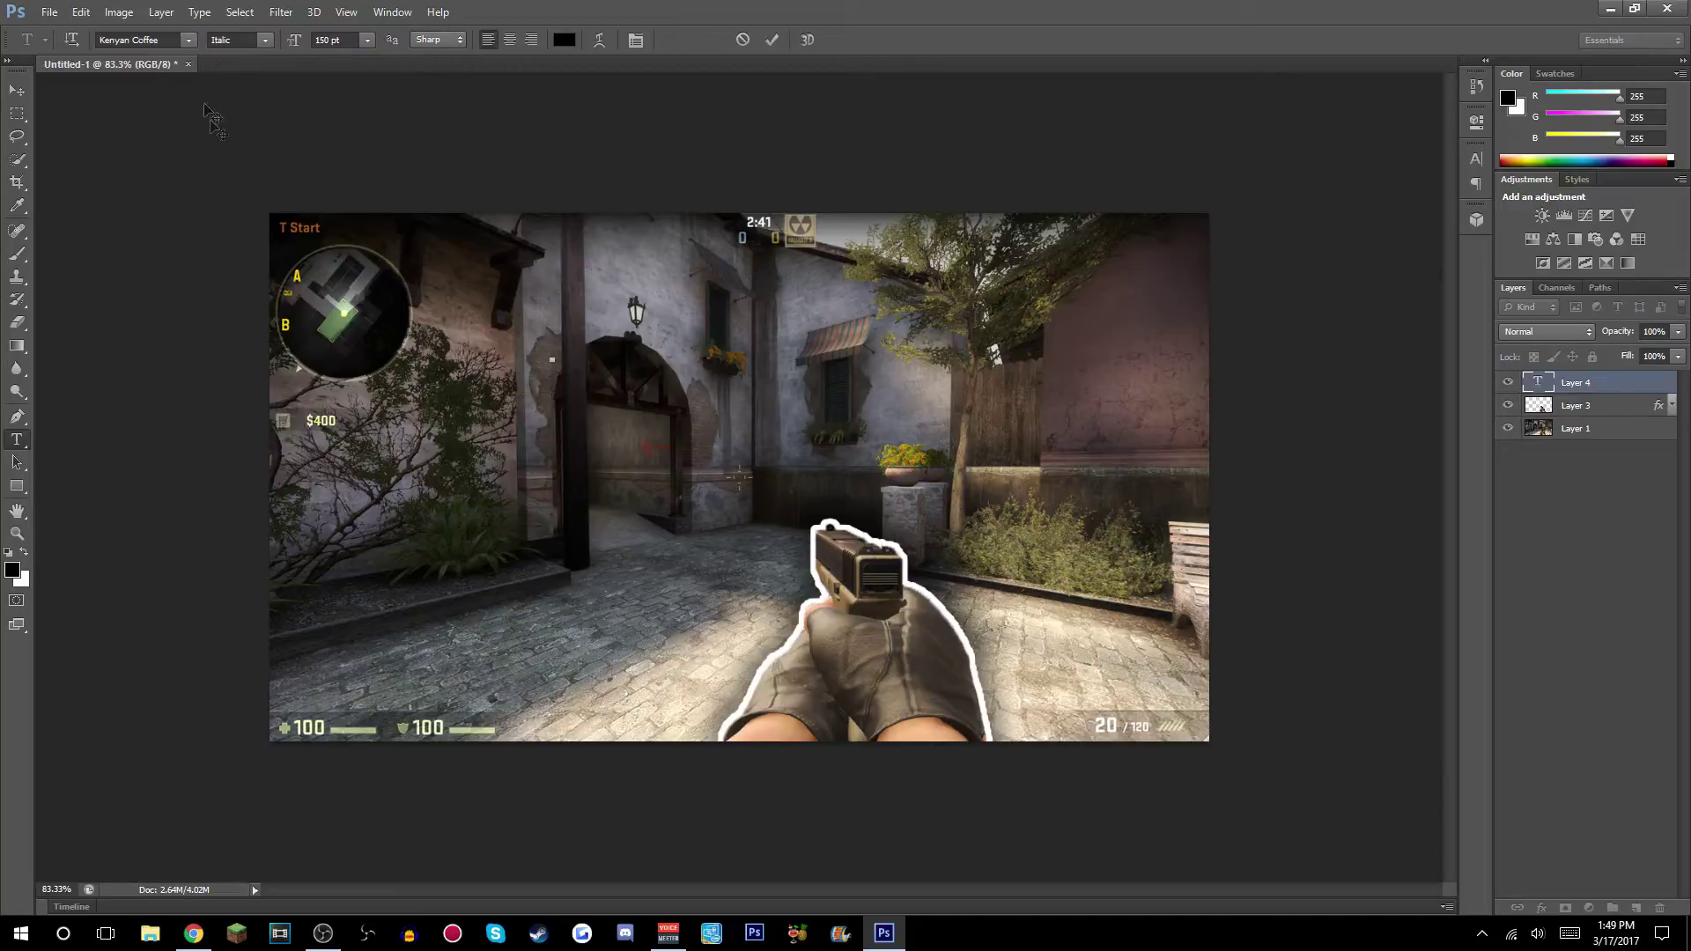
pyautogui.click(188, 40)
pyautogui.click(263, 44)
pyautogui.click(263, 44)
pyautogui.click(268, 59)
pyautogui.write('thumbnail')
pyautogui.hotkey('ctrl', 'a')
pyautogui.press('BackSpace')
pyautogui.write('THUMBNAIL')
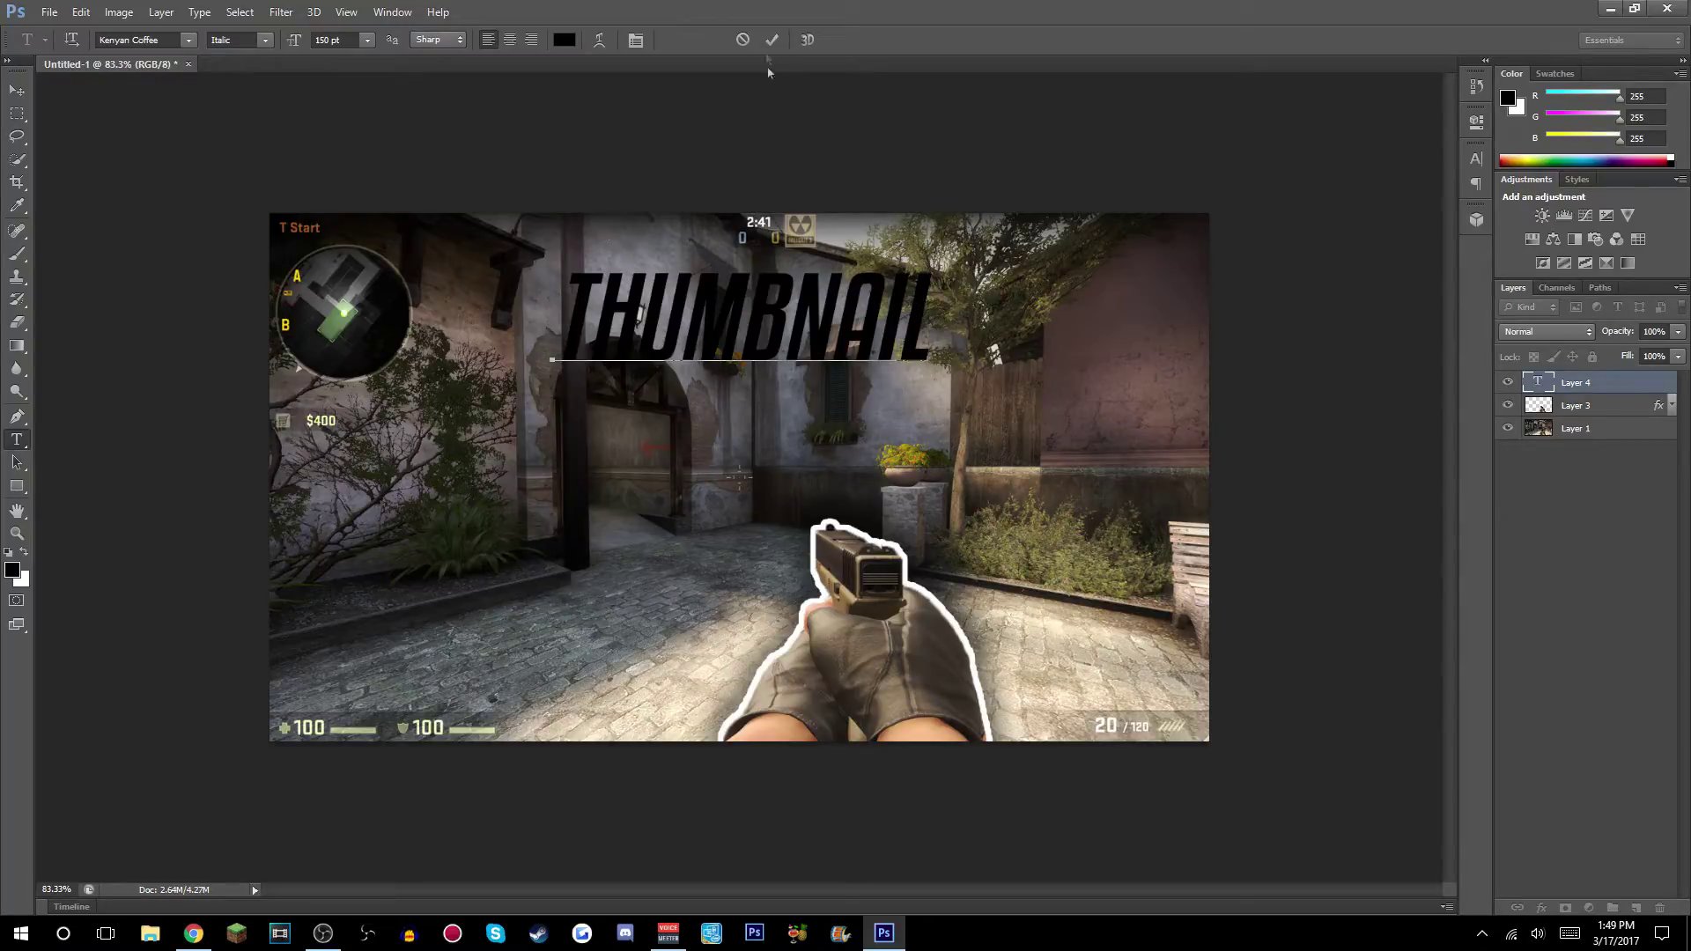
# Commit the THUMBNAIL text, enlarge it to about 193 pt and center it horizontally across the upper part of the image.
pyautogui.click(768, 40)
pyautogui.hotkey('ctrl', 't')
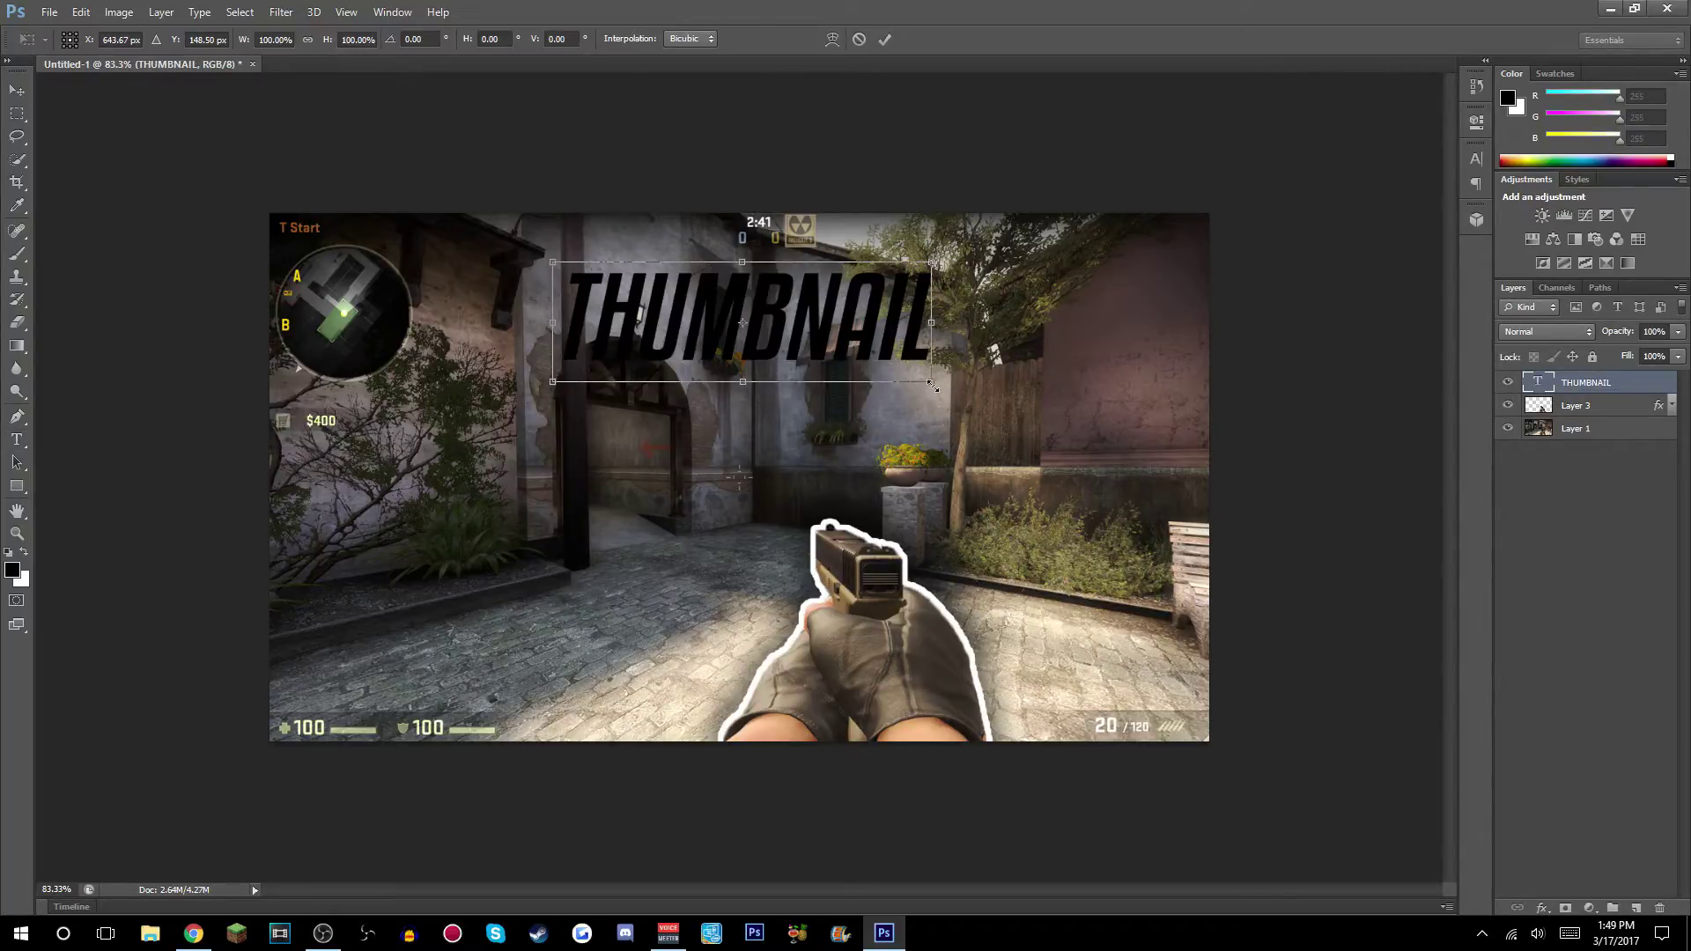
pyautogui.moveTo(932, 385); pyautogui.dragTo(1030, 409)
pyautogui.click(884, 40)
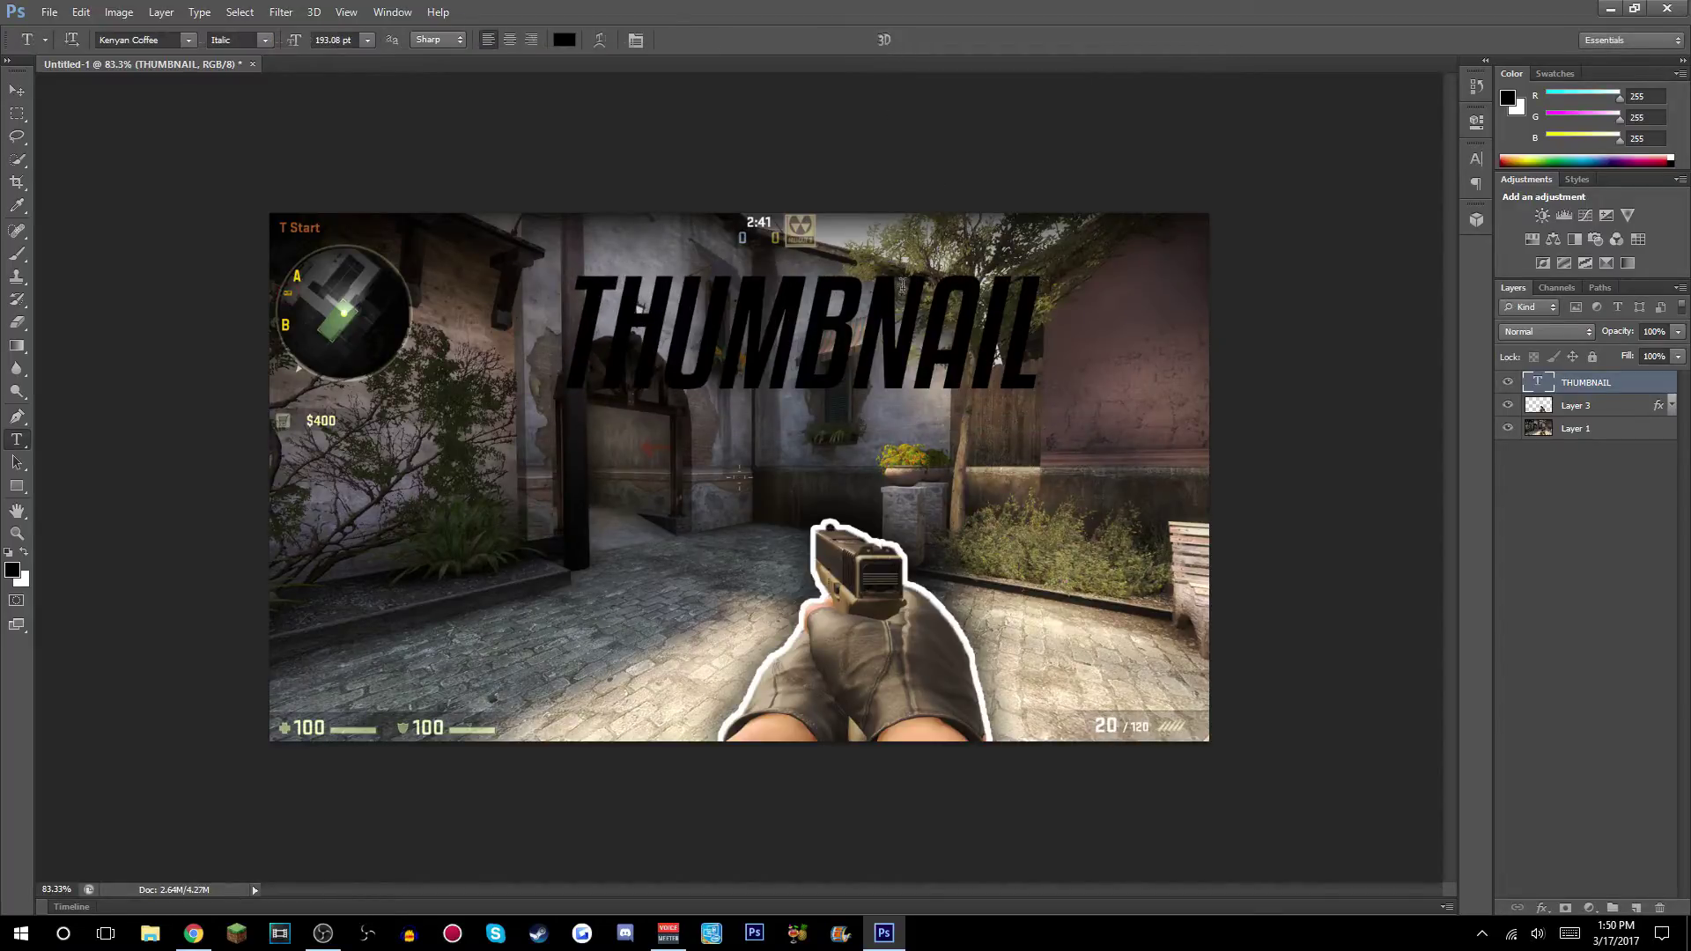
pyautogui.hotkey('ctrl', 't')
pyautogui.moveTo(898, 332); pyautogui.dragTo(850, 324)
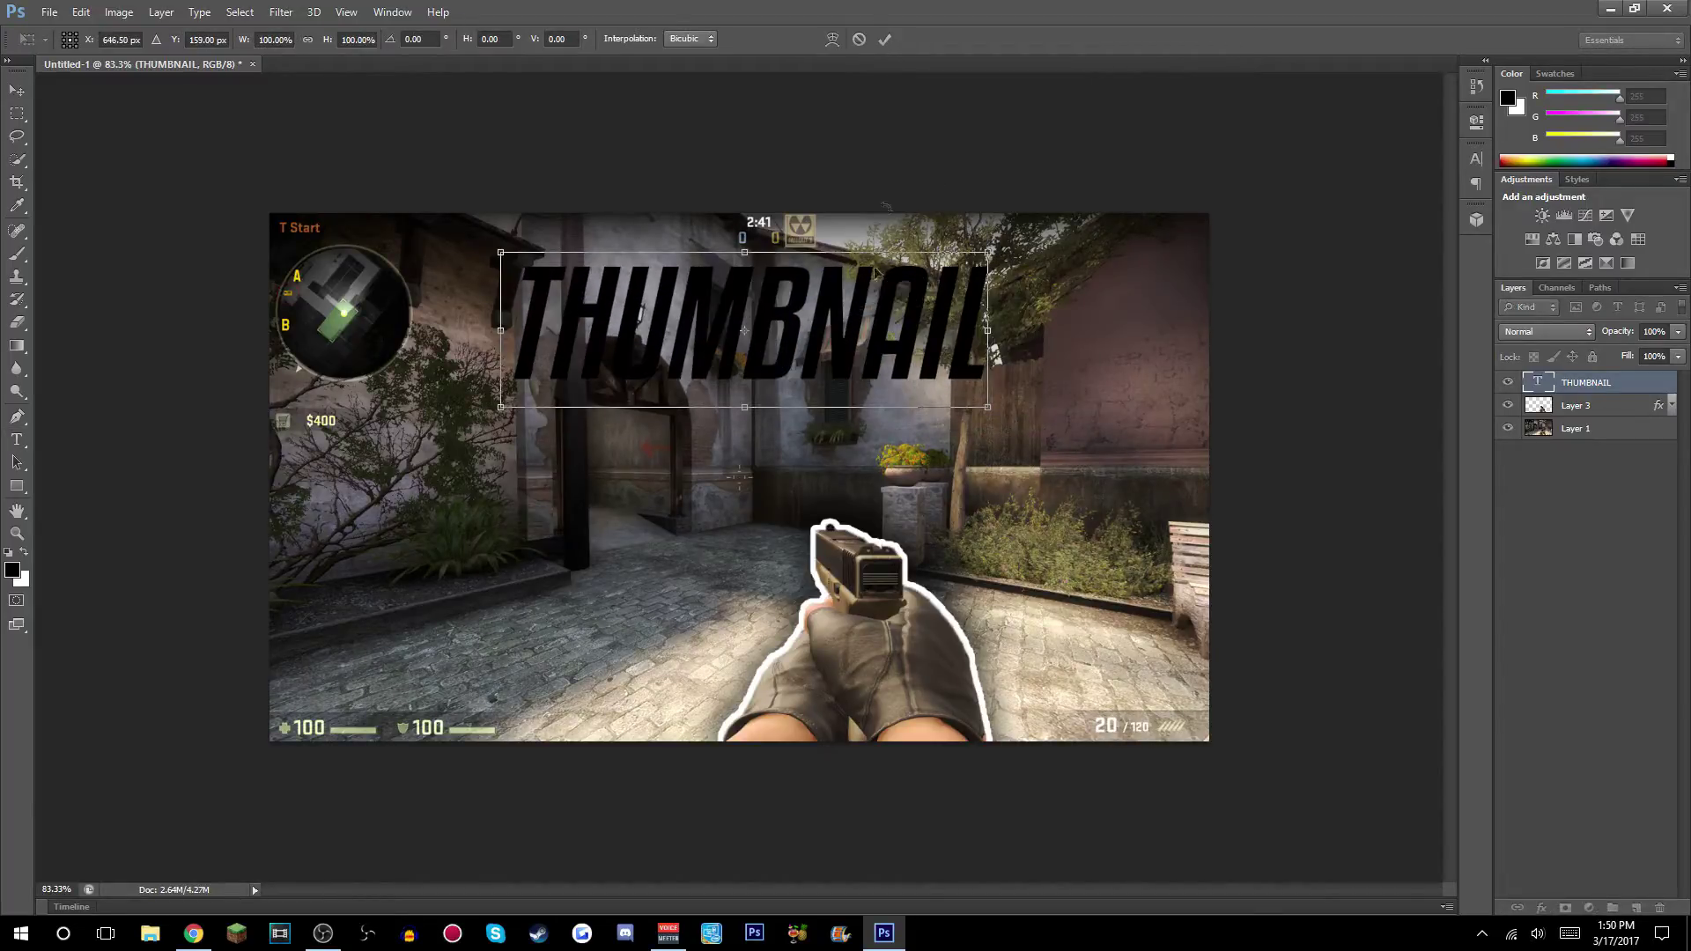
pyautogui.click(881, 42)
# Apply a Gaussian Blur with a 5.0 pixel radius to the background screenshot on Layer 1.
pyautogui.click(1622, 499)
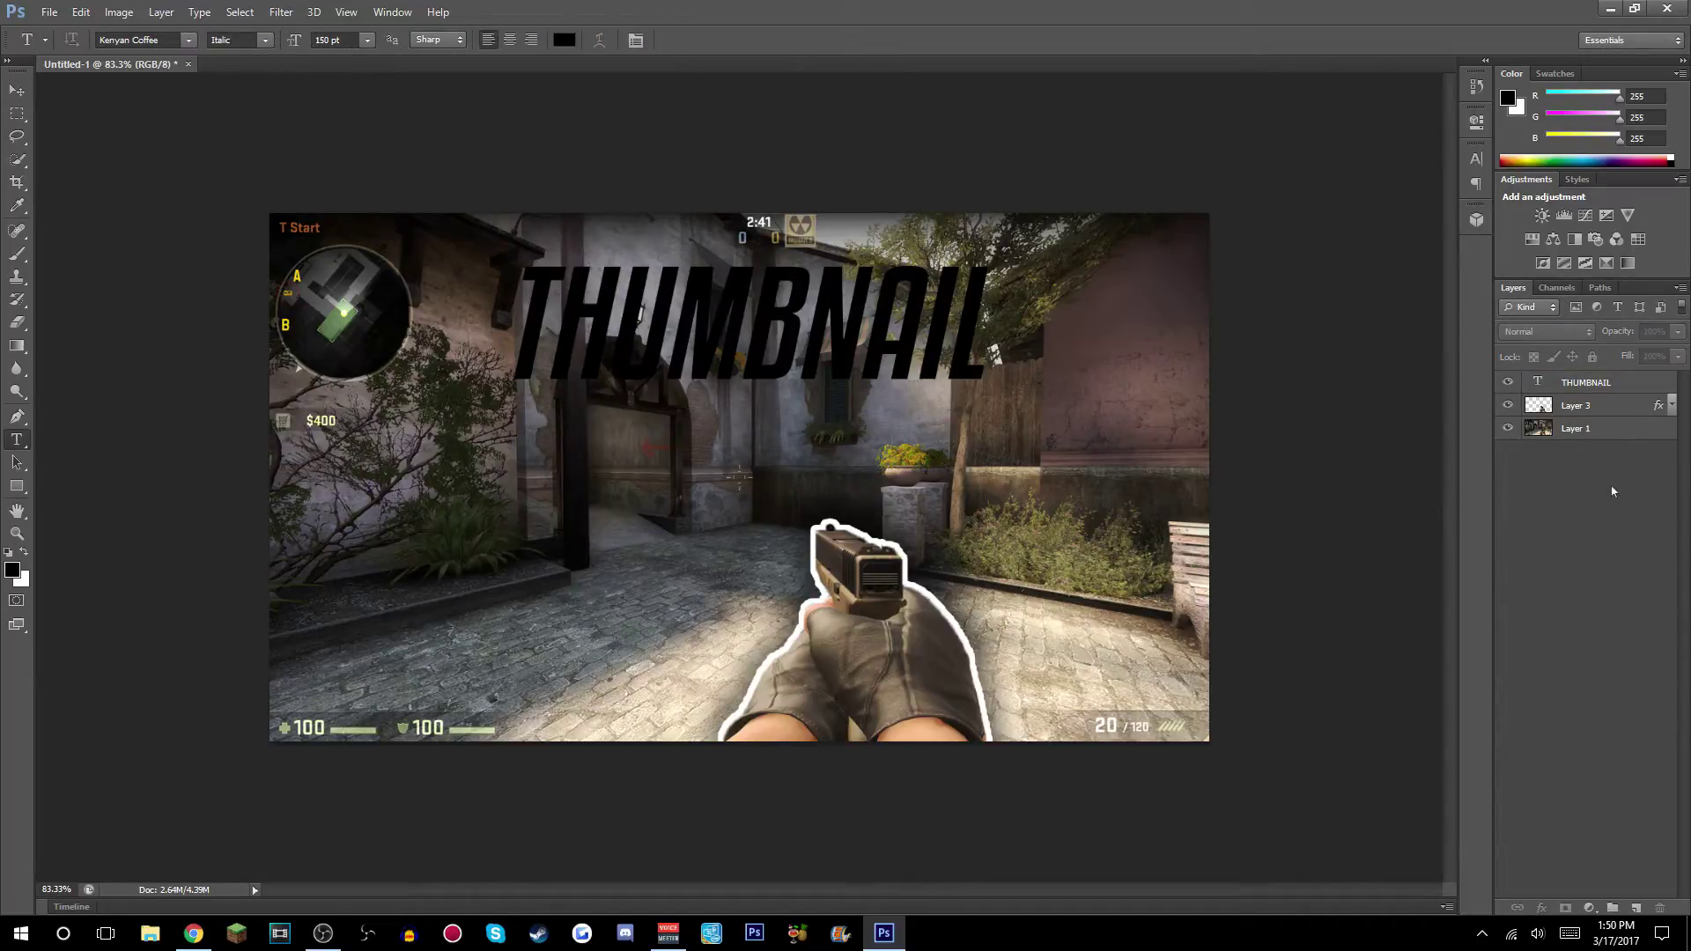
pyautogui.click(1625, 428)
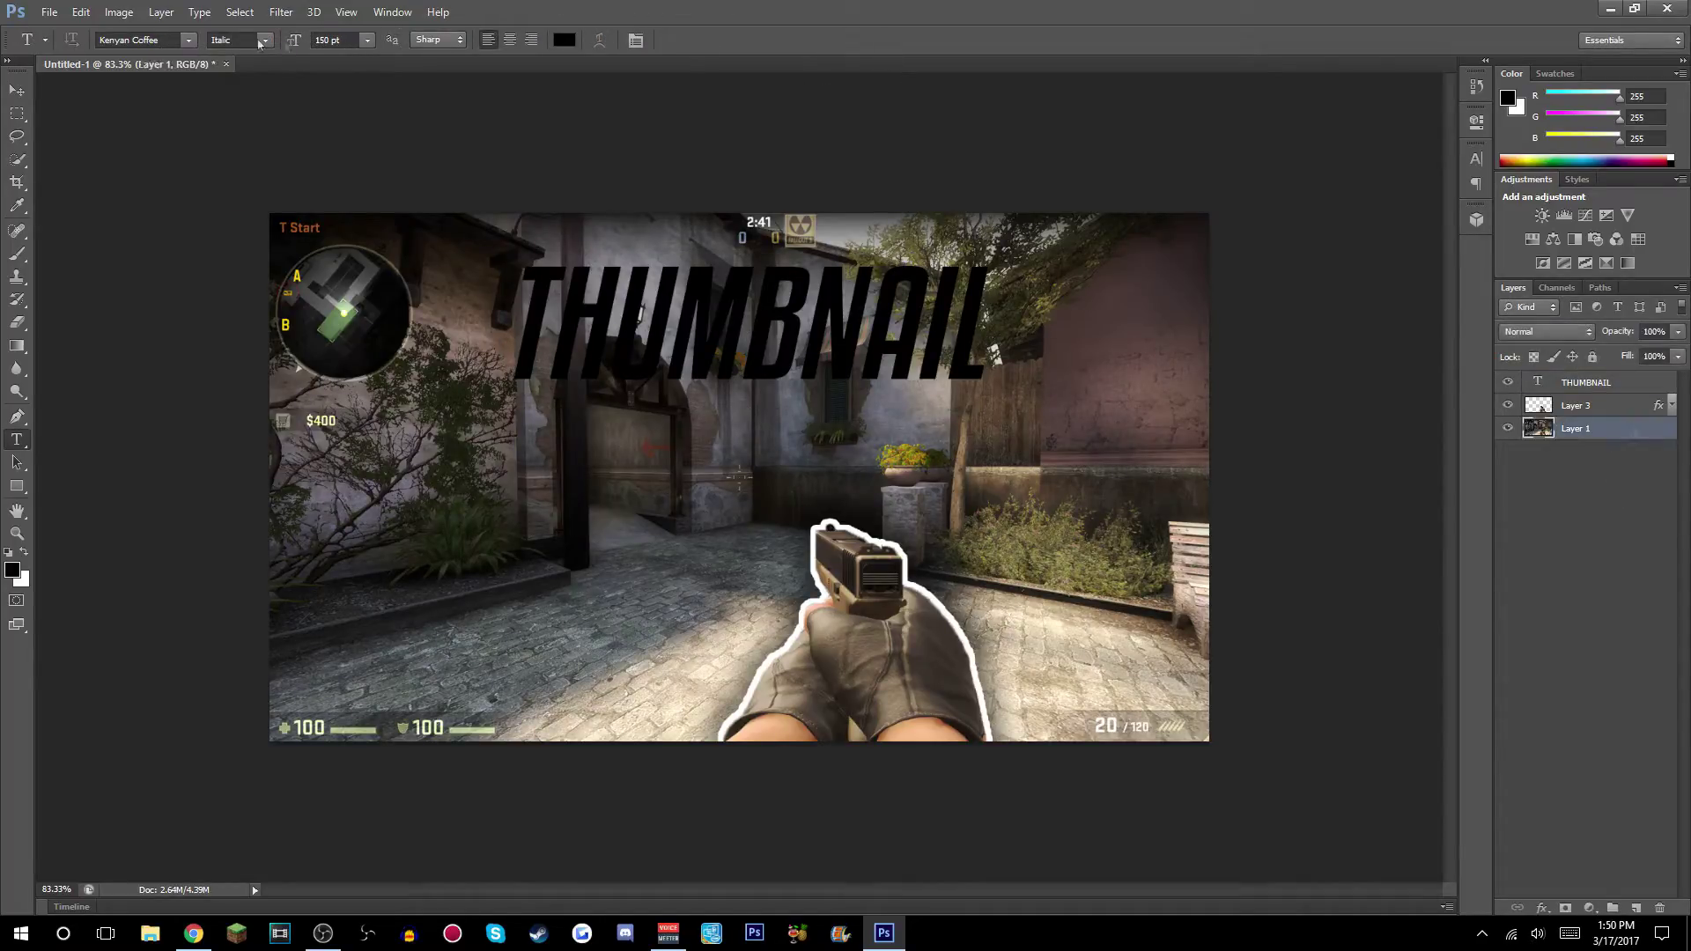
pyautogui.click(281, 12)
pyautogui.moveTo(291, 122)
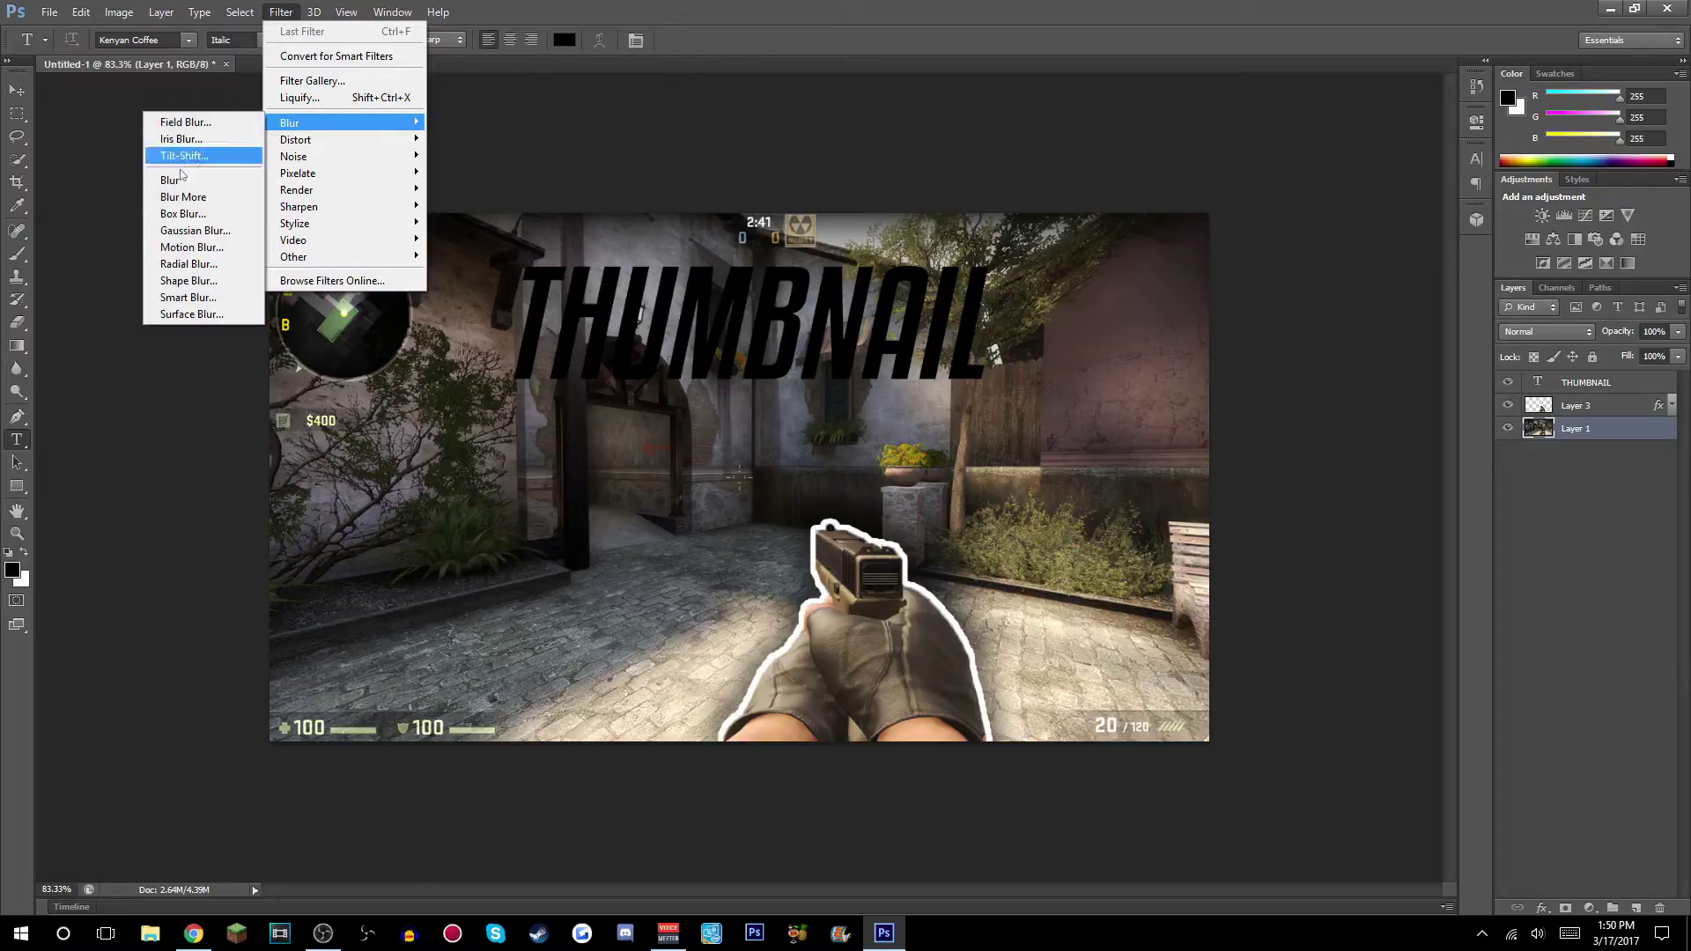
pyautogui.click(196, 230)
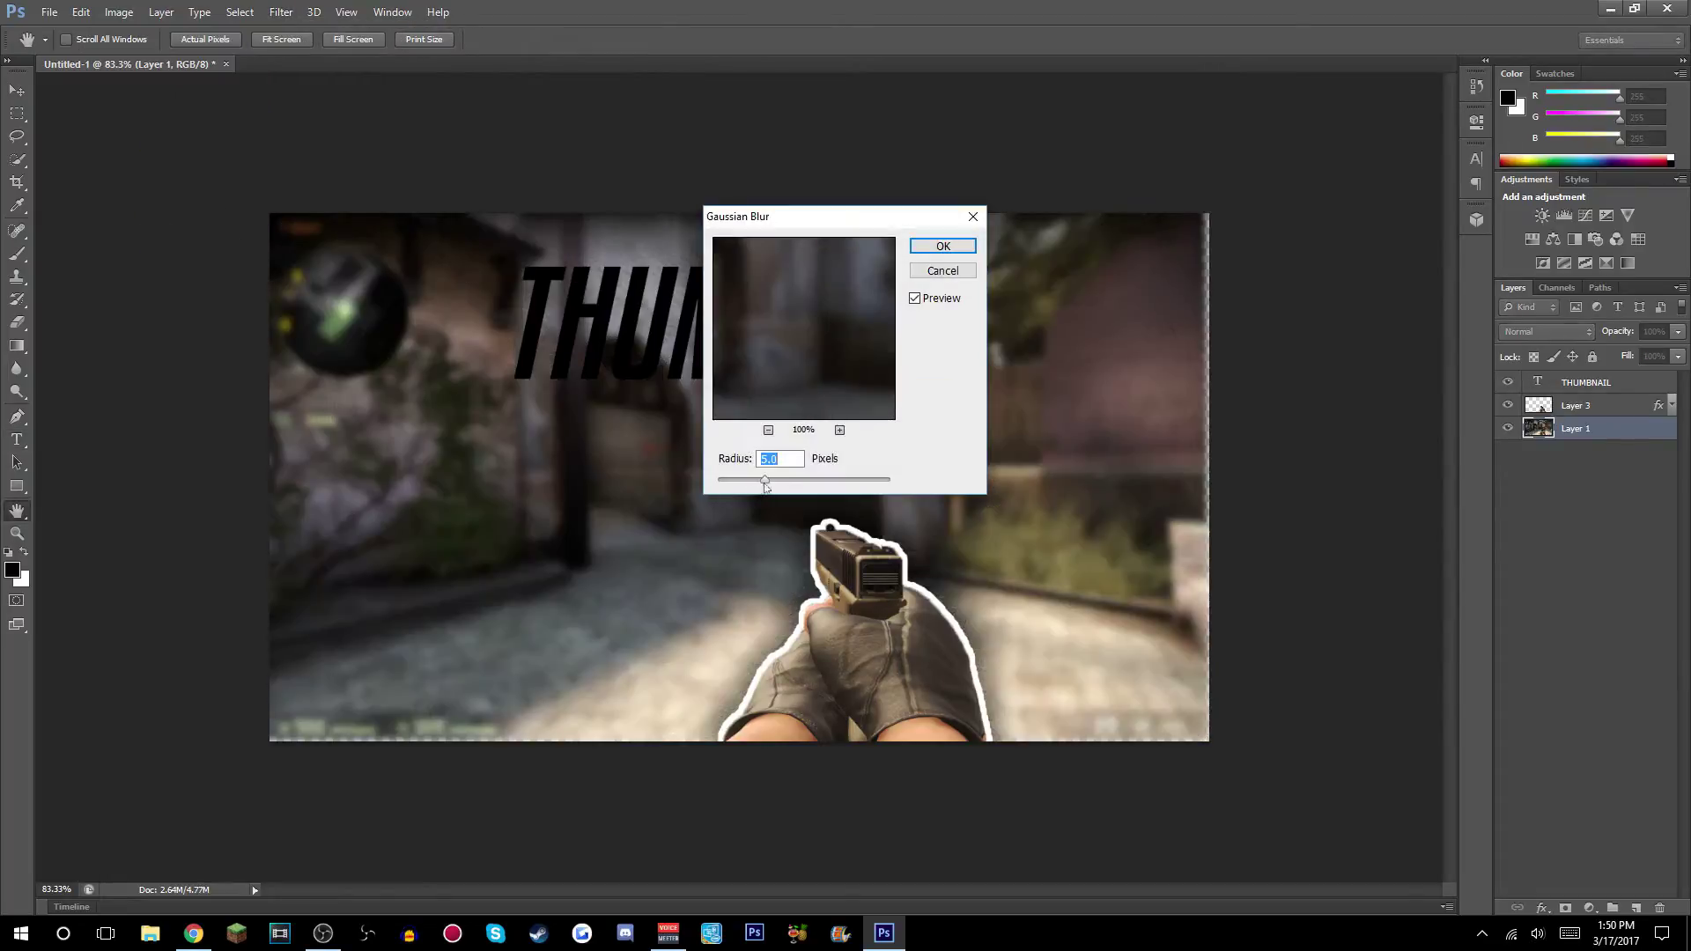
pyautogui.click(942, 245)
pyautogui.press('t')
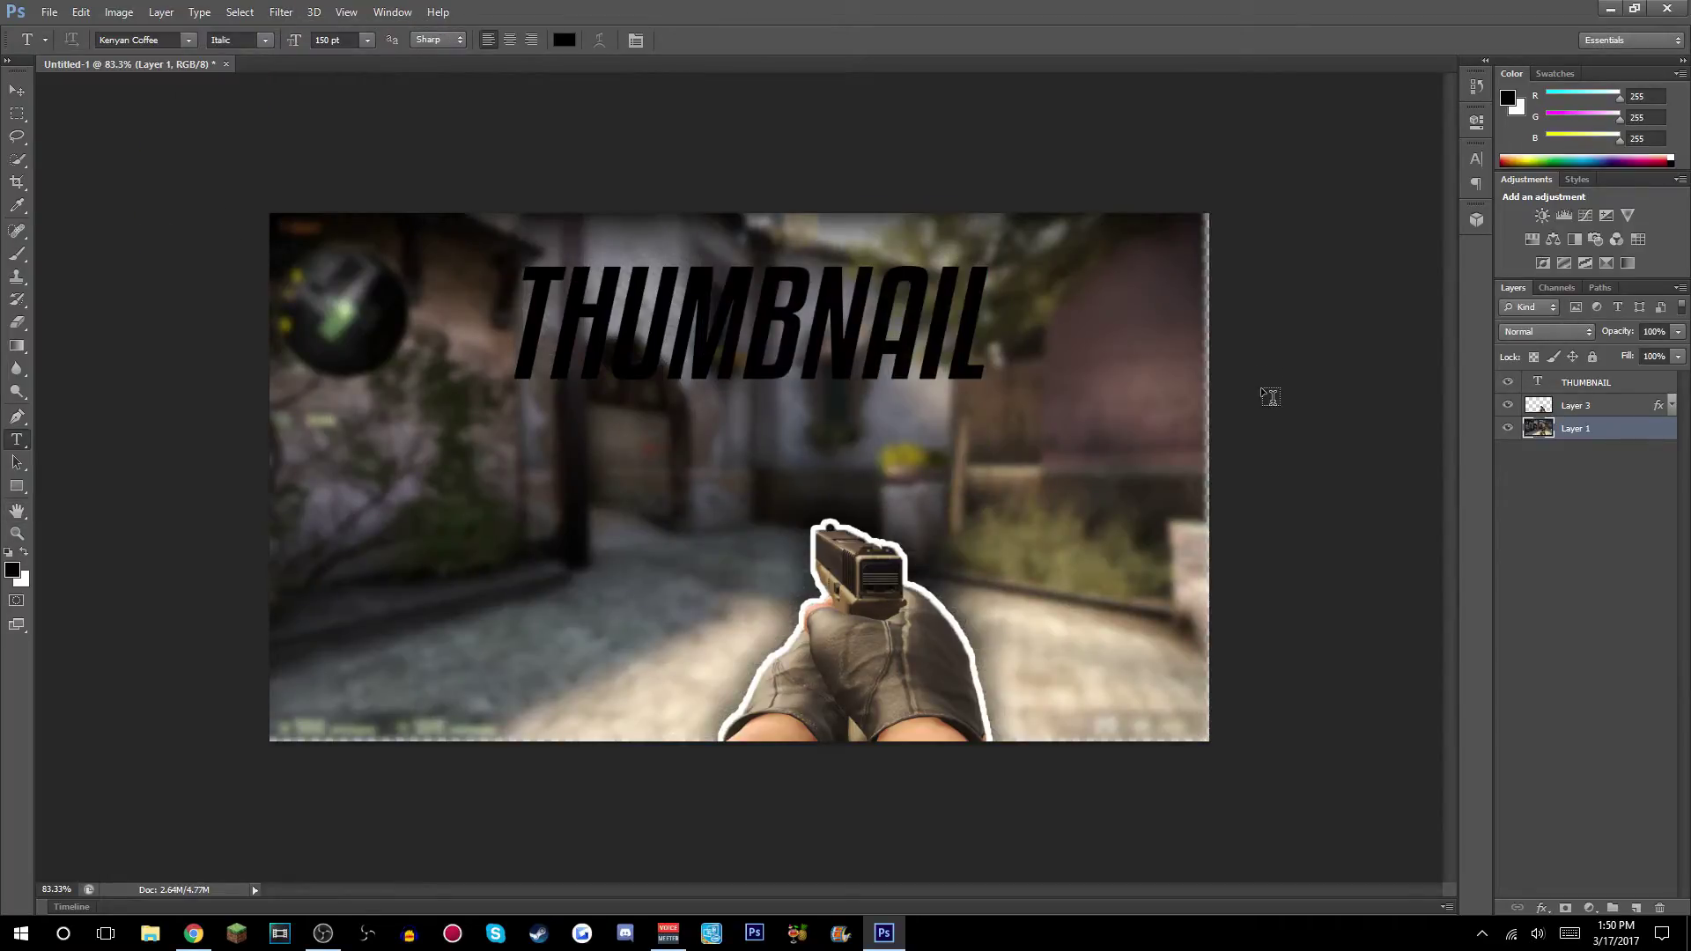
# Stretch Layer 1 slightly past the canvas's right and lower edges to hide the faded blur border.
pyautogui.hotkey('ctrl', 't')
pyautogui.moveTo(1063, 450); pyautogui.dragTo(1058, 450)
pyautogui.moveTo(1218, 743); pyautogui.dragTo(1237, 754)
pyautogui.click(884, 39)
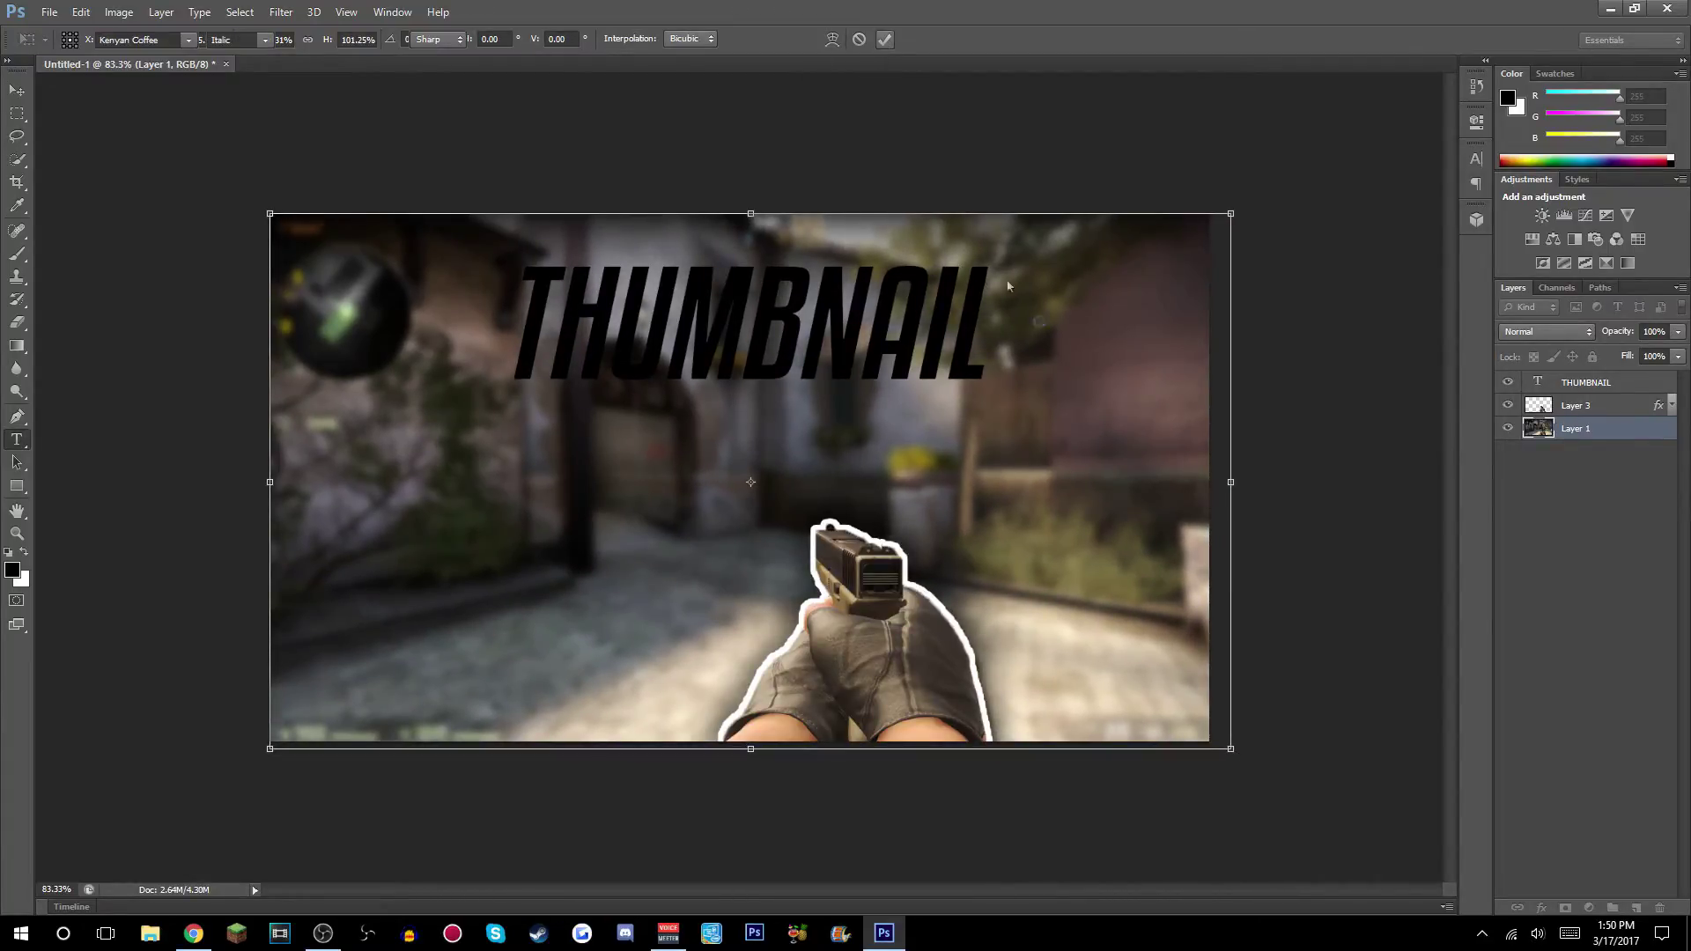
pyautogui.press('t')
pyautogui.hotkey('ctrl', '-')
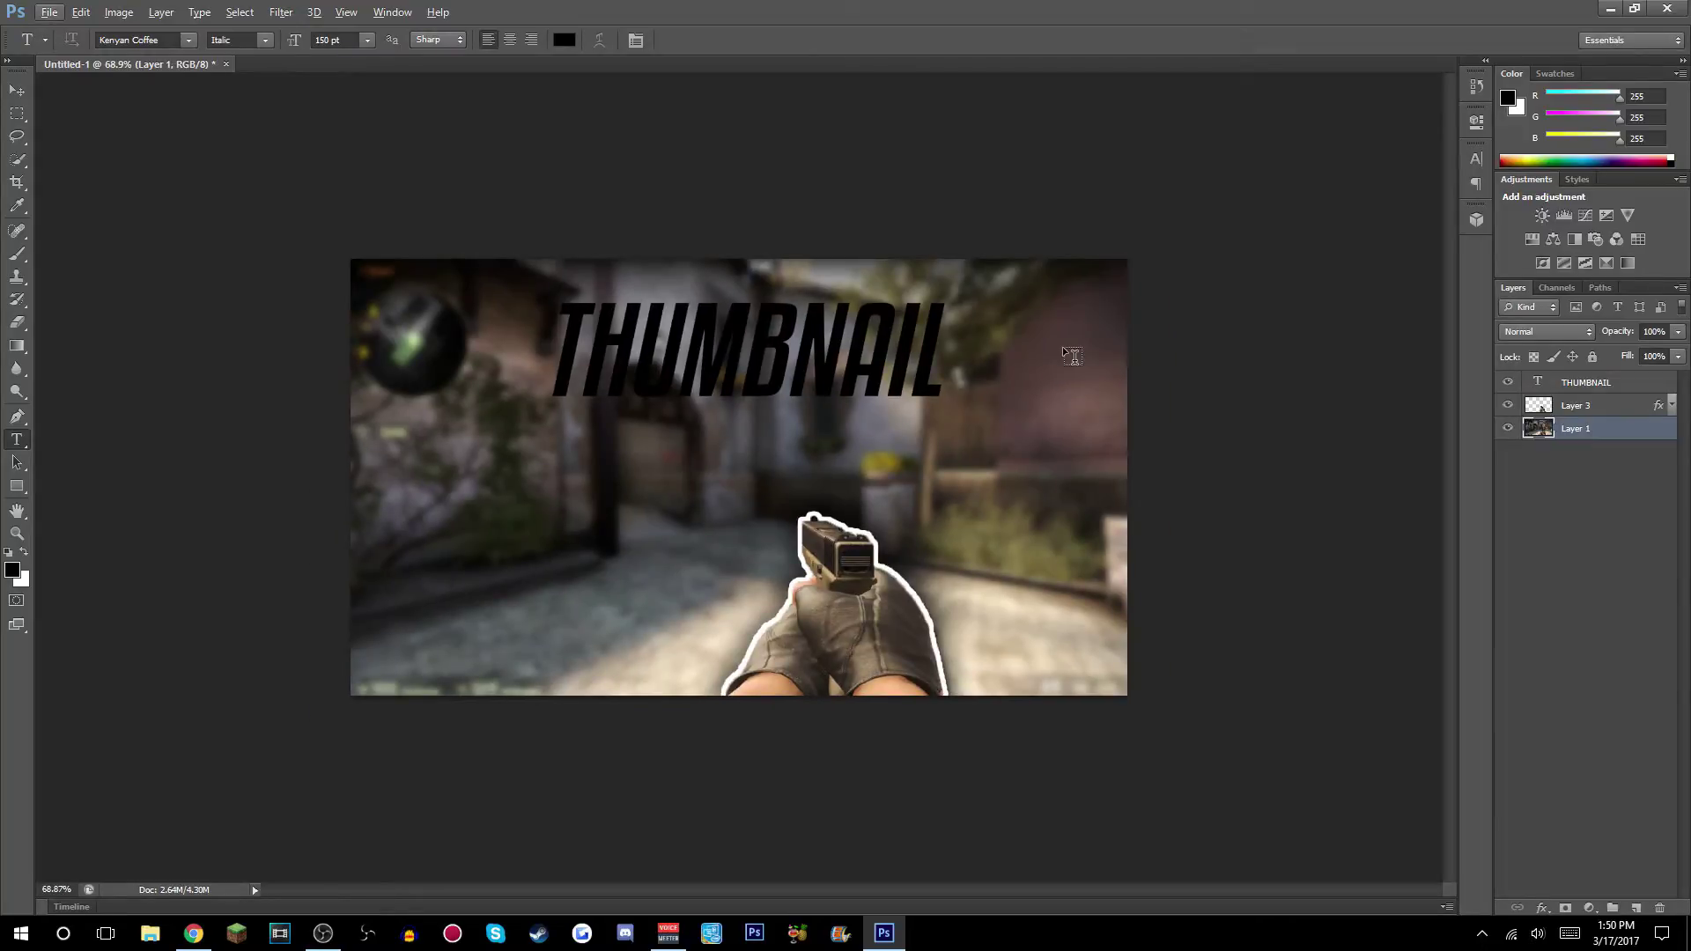
# Change the THUMBNAIL text color to white (ffffff).
pyautogui.click(860, 348)
pyautogui.hotkey('ctrl', 'a')
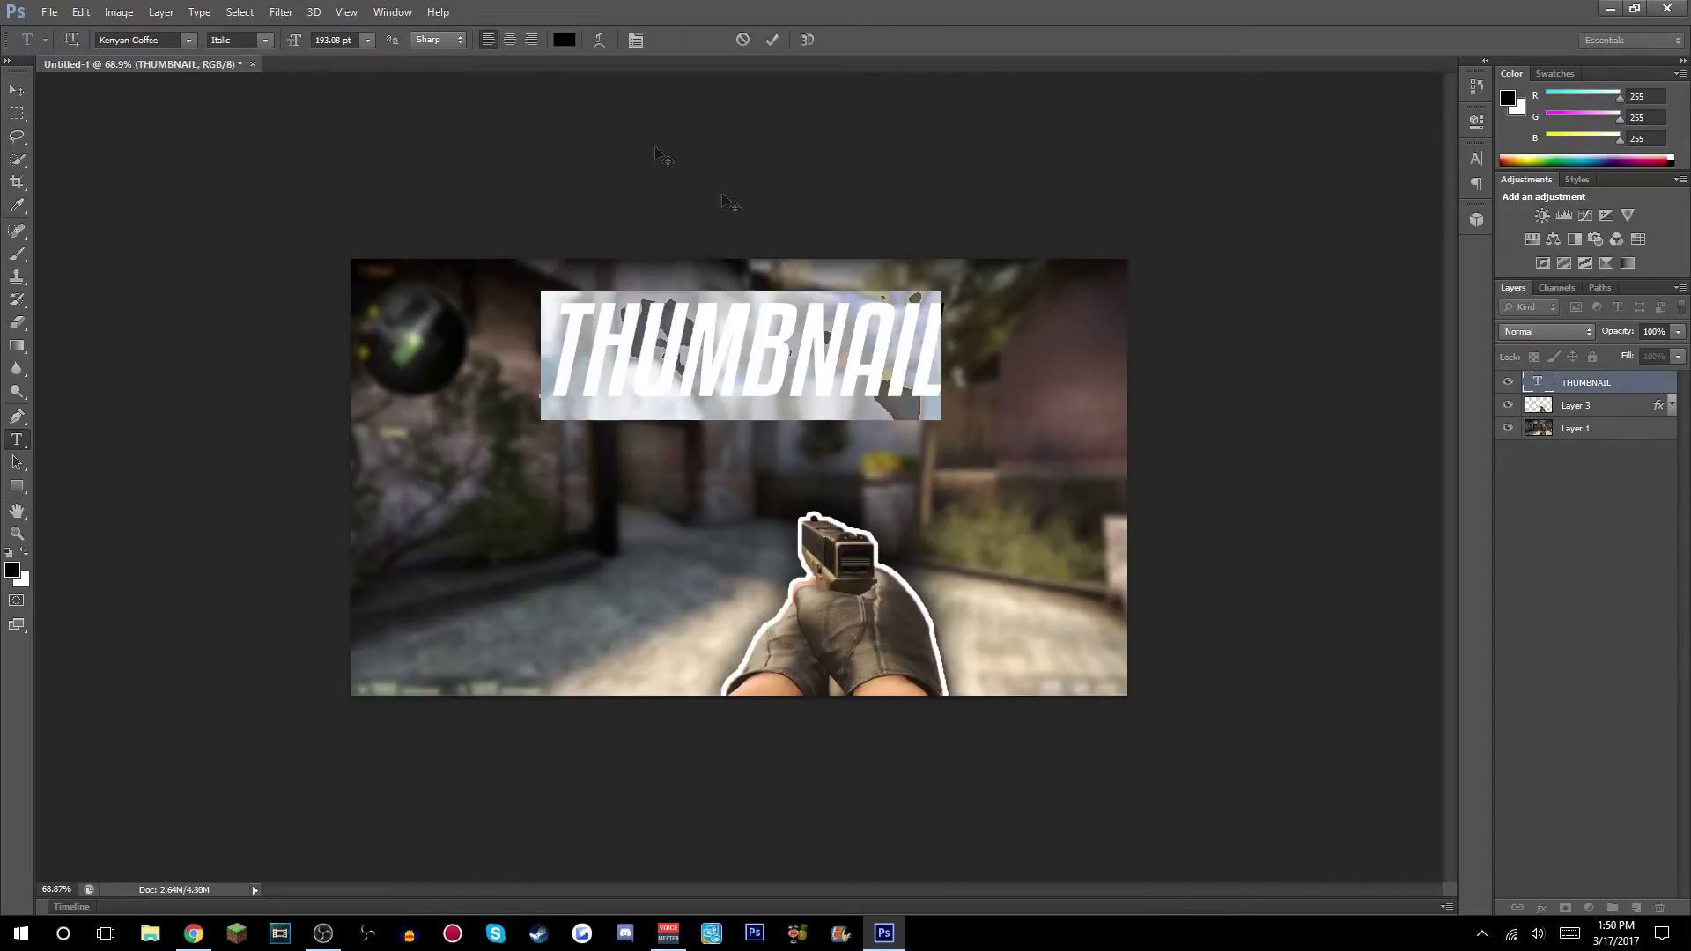
pyautogui.click(569, 39)
pyautogui.moveTo(634, 273); pyautogui.dragTo(517, 177)
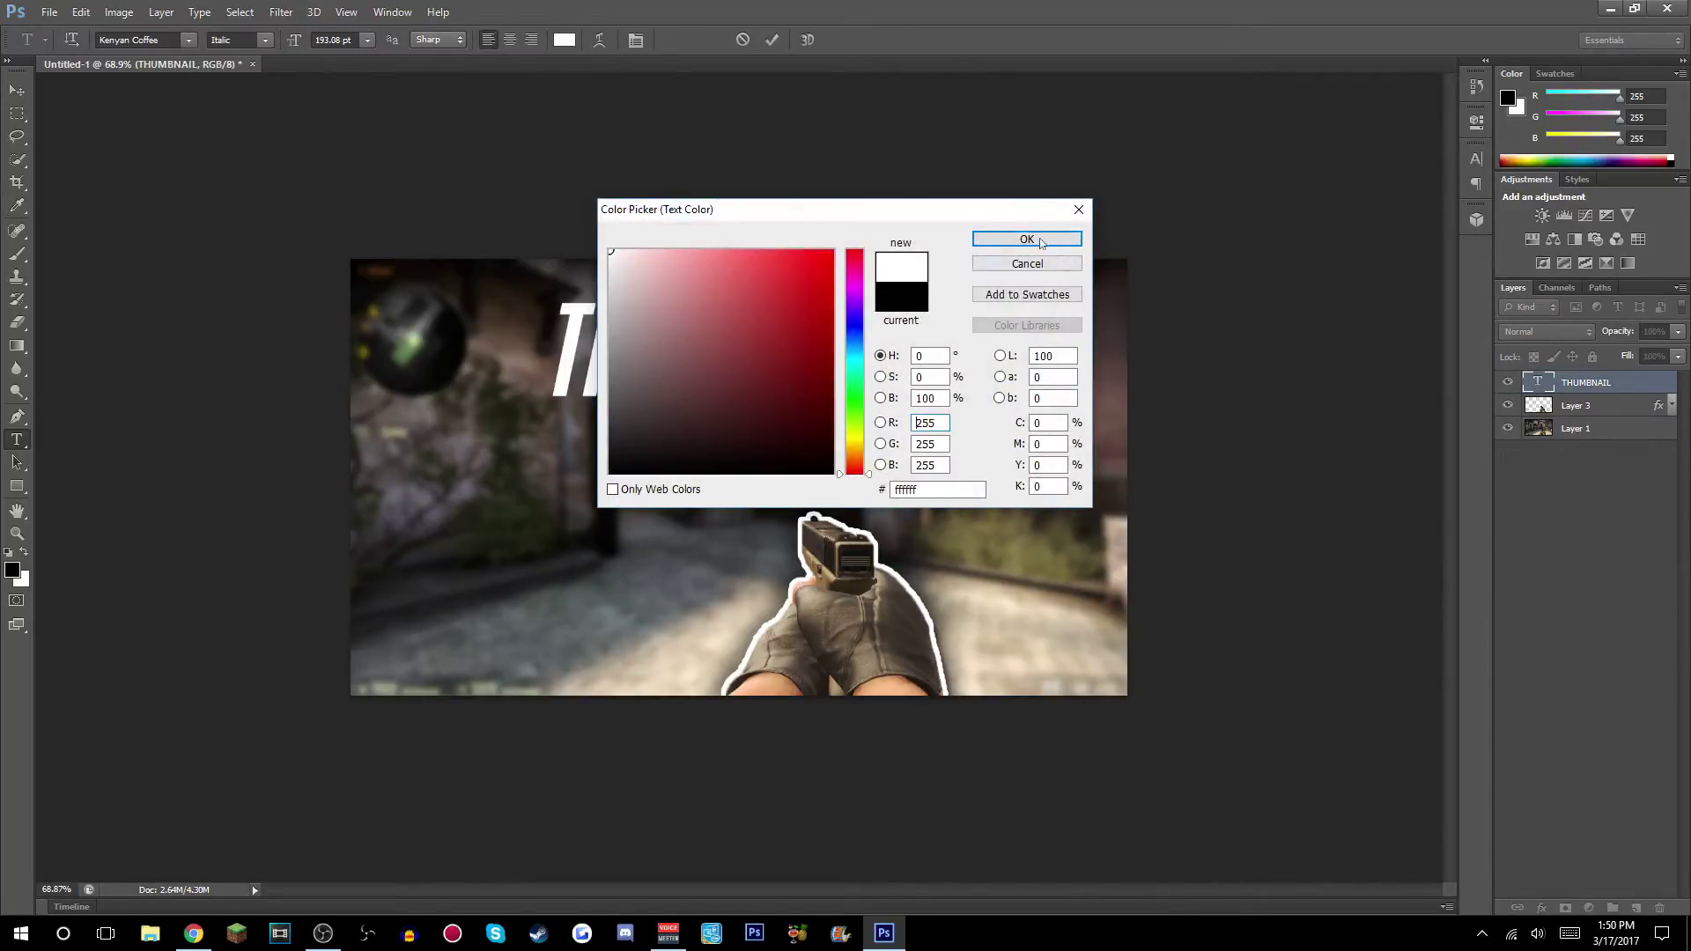
pyautogui.click(1030, 240)
pyautogui.click(772, 40)
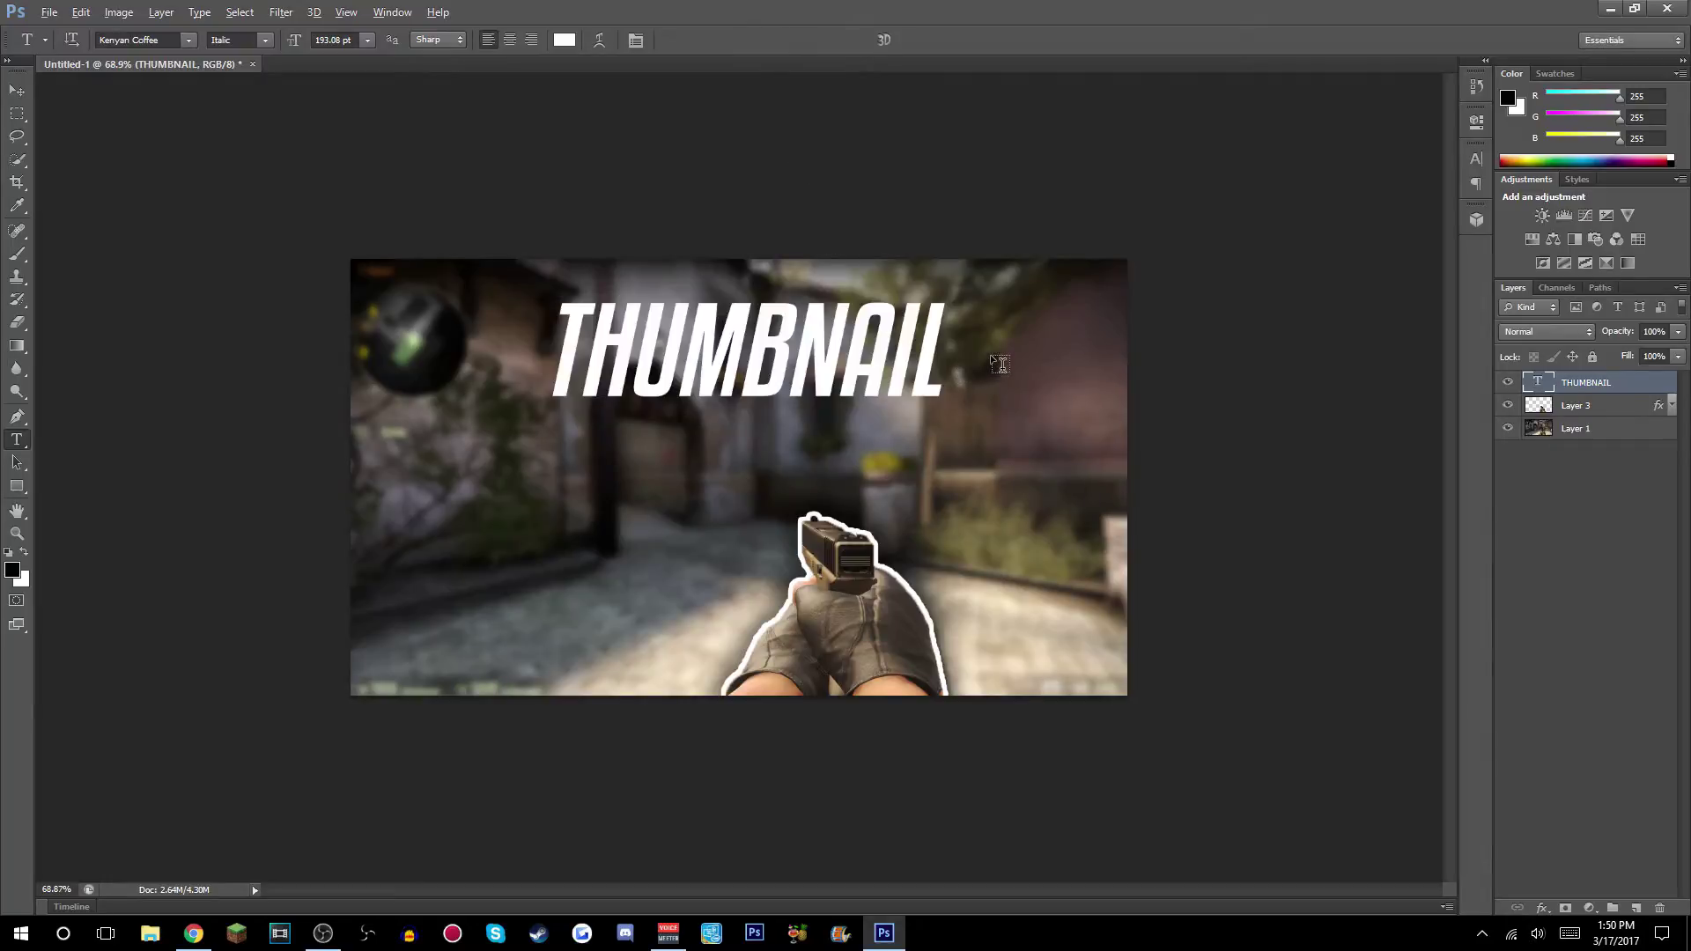
# Add the text "TUTORIAL" in white Kenyan Coffee Bold Italic, 150 pt, overlapping the lower part of THUMBNAIL.
pyautogui.scroll(-1, 990, 363)
pyautogui.click(579, 448)
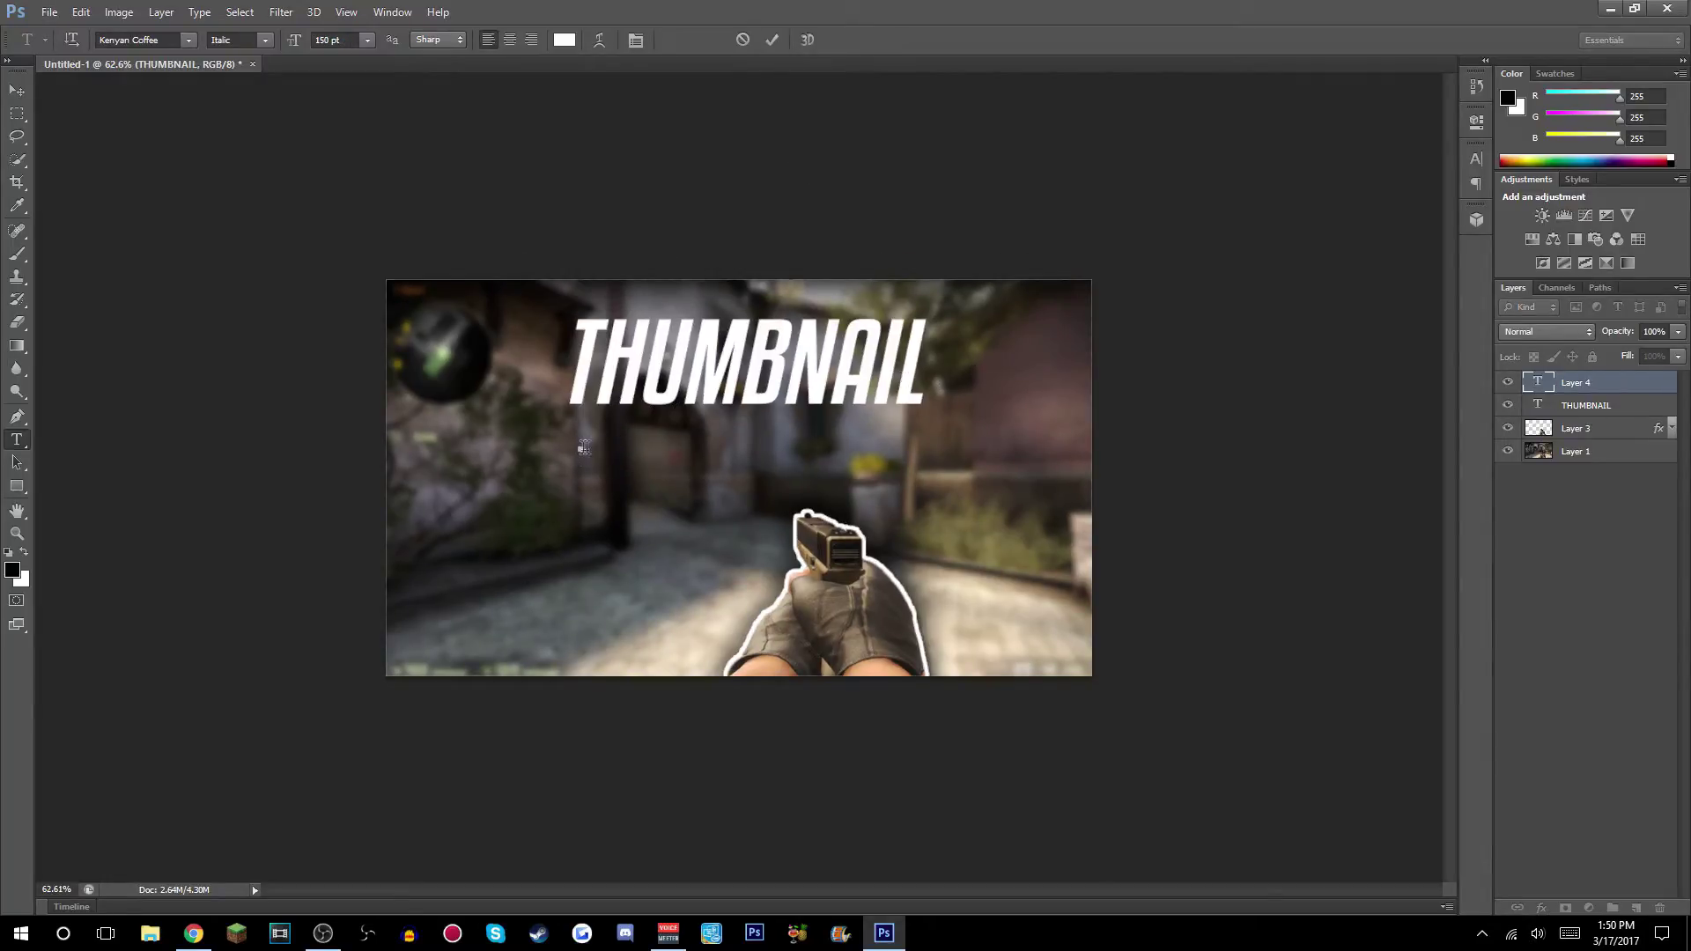
pyautogui.write('TUTORIAL')
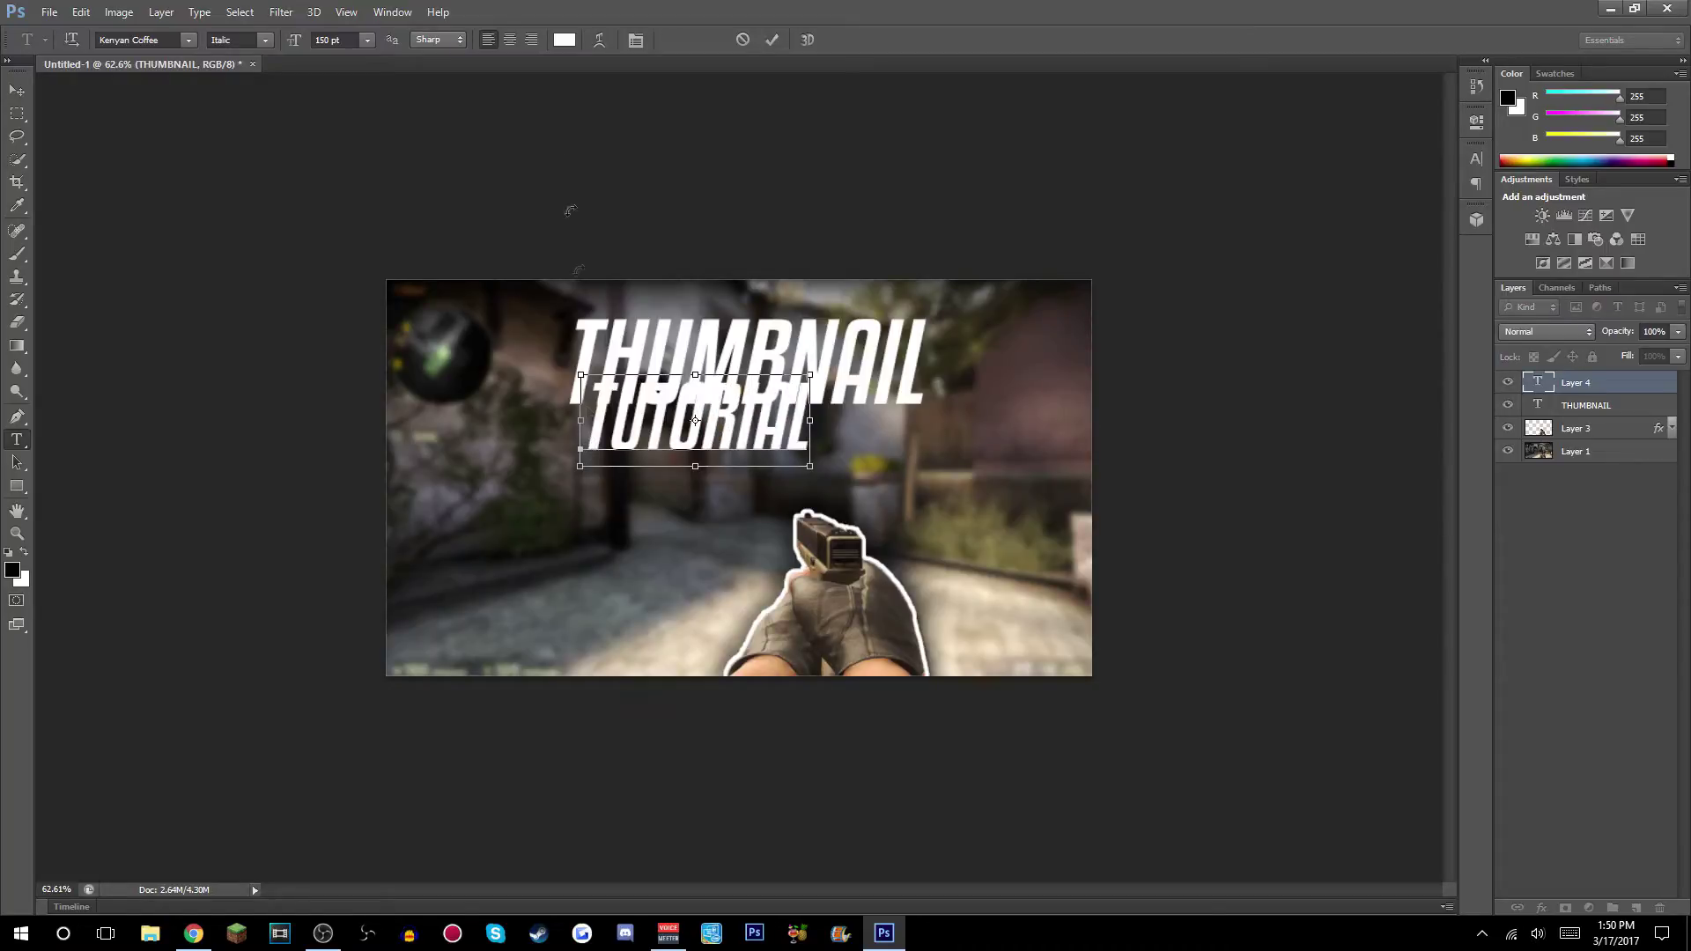
pyautogui.hotkey('ctrl', 'a')
pyautogui.click(265, 39)
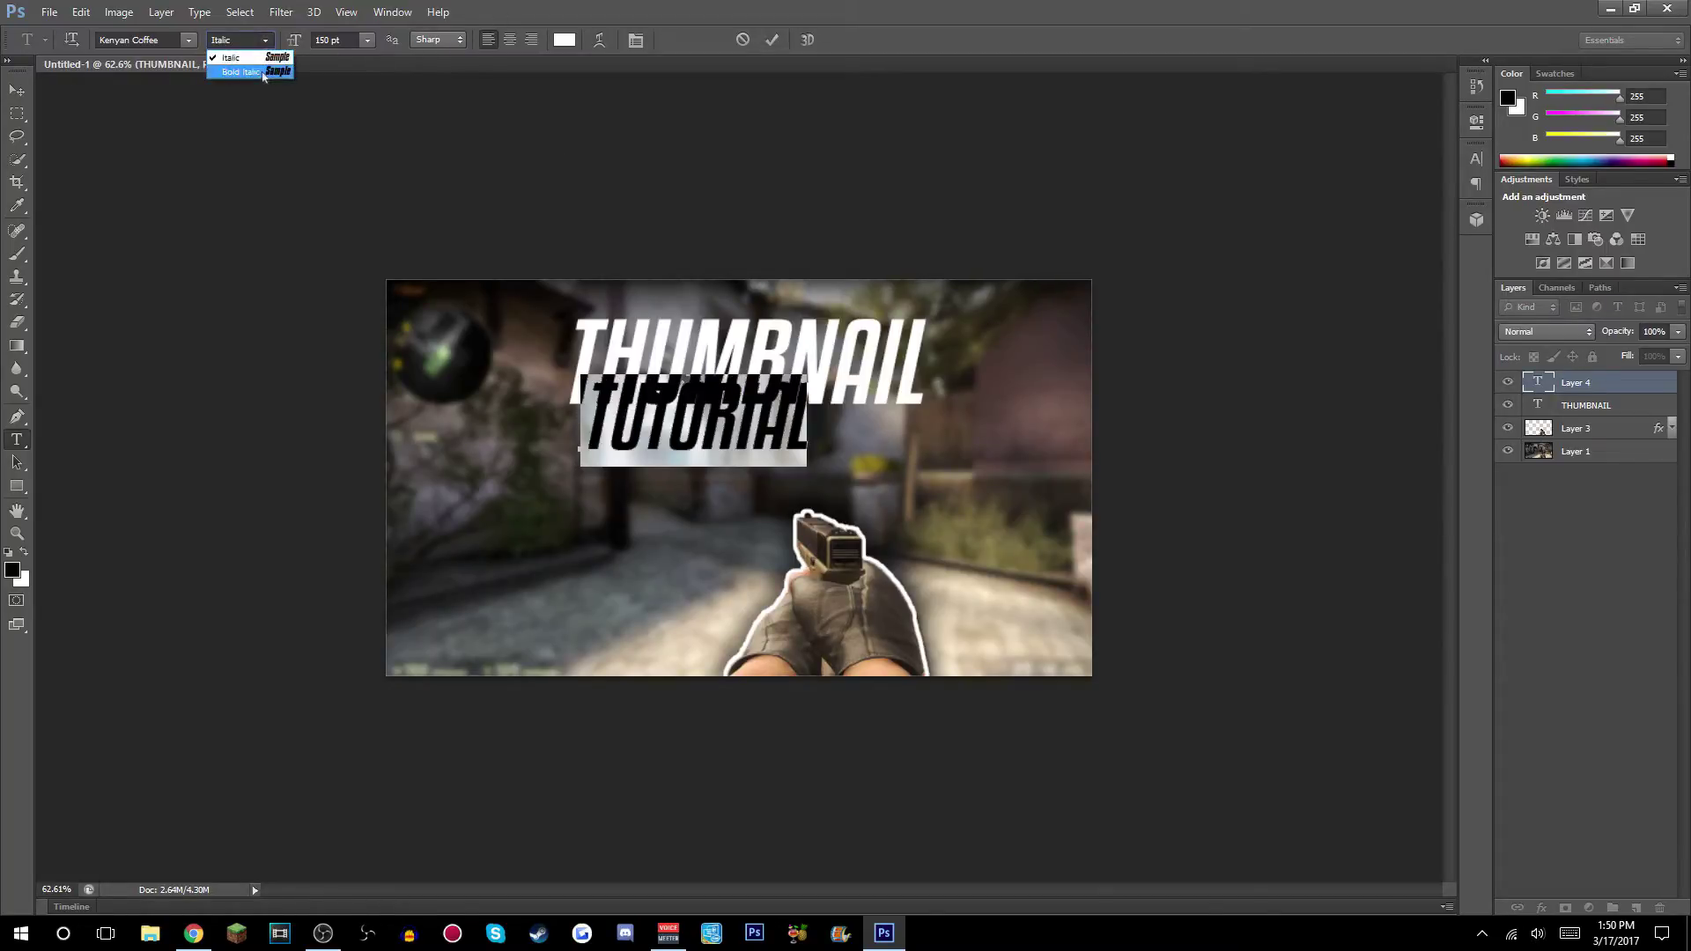
pyautogui.click(233, 79)
pyautogui.click(770, 42)
# Scale the TUTORIAL text to about 222 pt, matching the width of THUMBNAIL, and place it directly beneath that word.
pyautogui.hotkey('ctrl', 't')
pyautogui.moveTo(763, 401); pyautogui.dragTo(756, 430)
pyautogui.moveTo(816, 496); pyautogui.dragTo(807, 384)
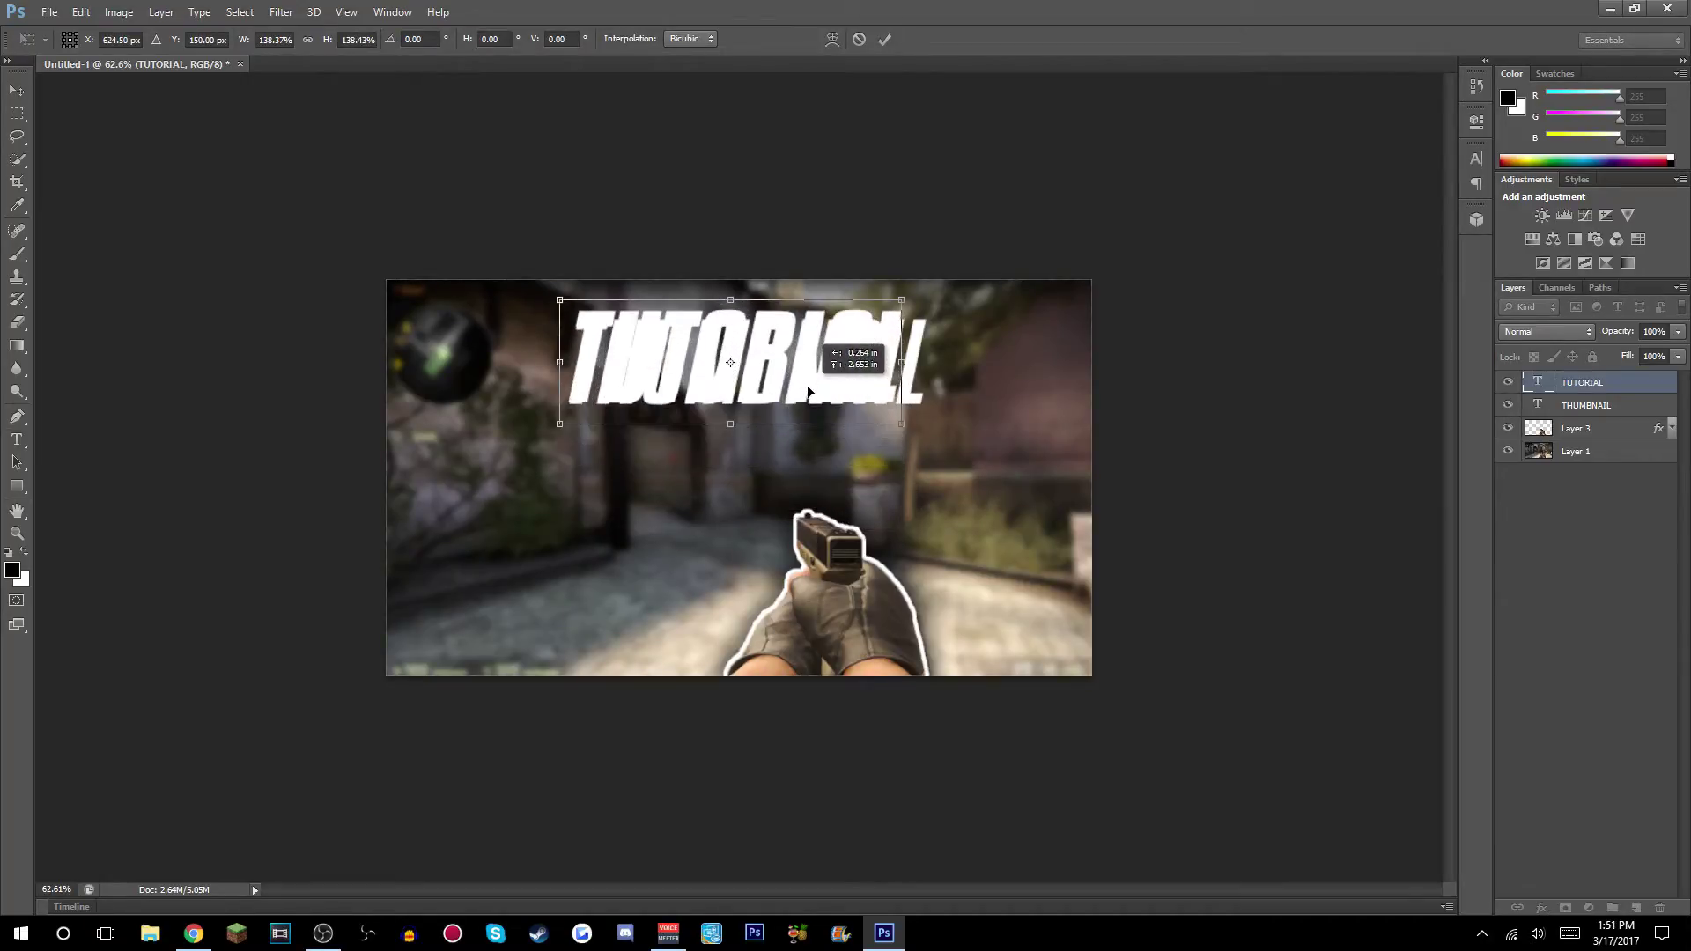
pyautogui.moveTo(885, 424); pyautogui.dragTo(919, 431)
pyautogui.hotkey('ctrl', 'z')
pyautogui.moveTo(934, 432); pyautogui.dragTo(929, 431)
pyautogui.moveTo(842, 366); pyautogui.dragTo(836, 465)
pyautogui.press('Return')
pyautogui.scroll(-5, 969, 405)
pyautogui.scroll(5, 990, 436)
# Add a Multiply inner shadow with about 20% opacity to the THUMBNAIL layer.
pyautogui.click(1648, 409)
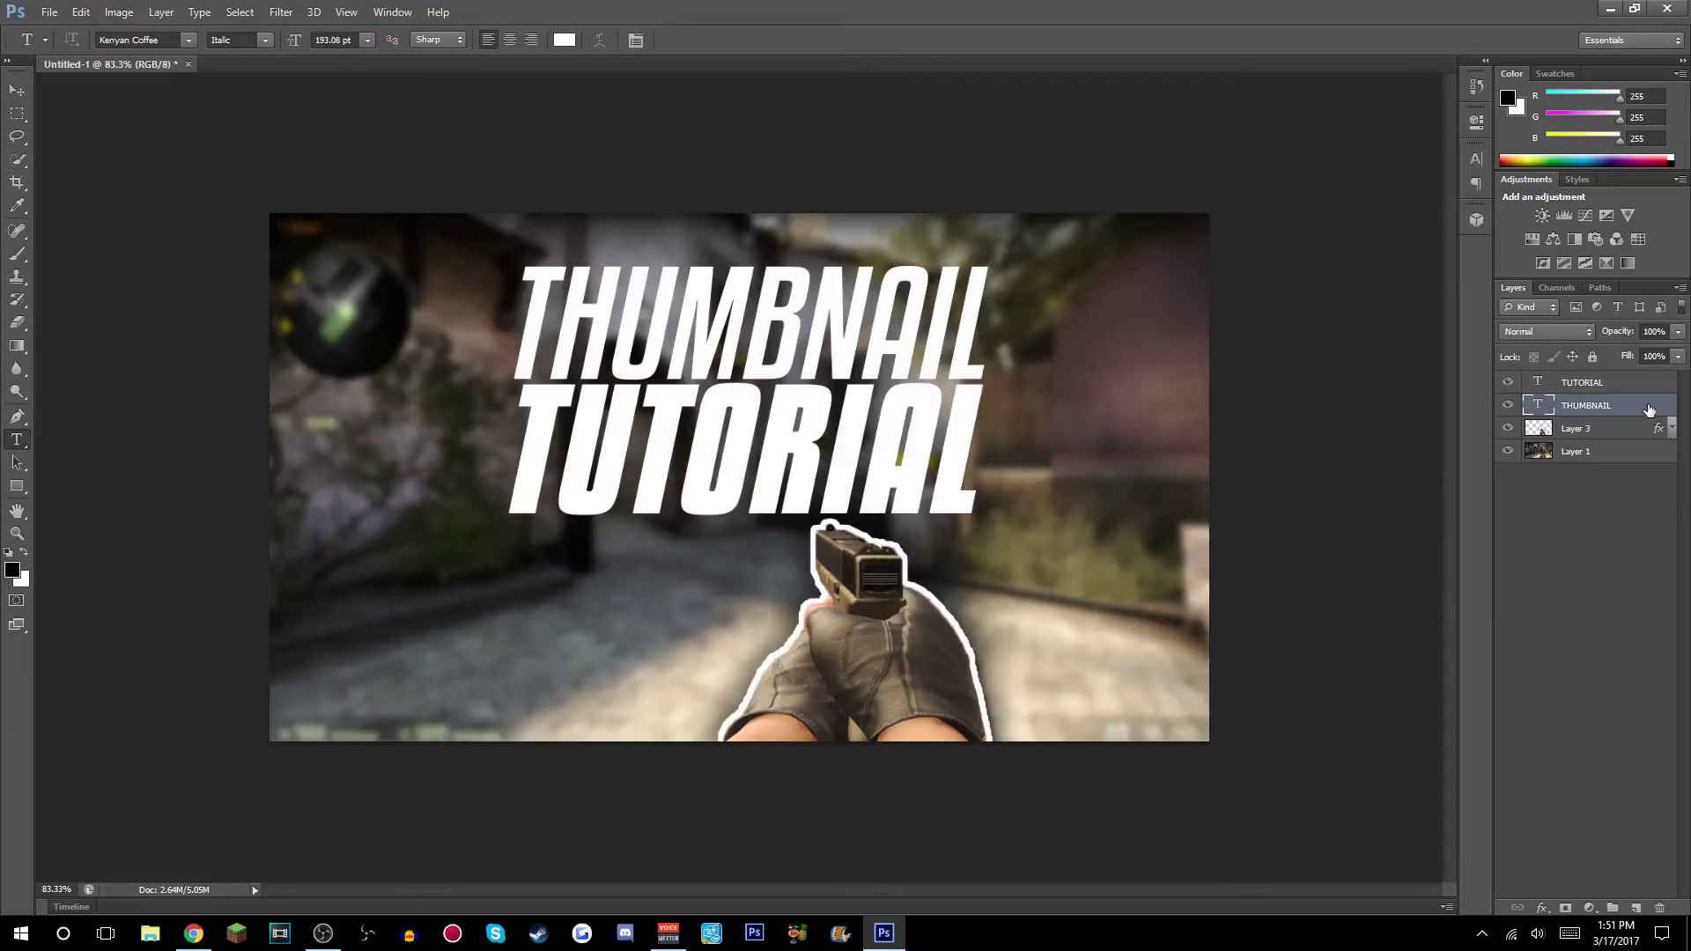
pyautogui.doubleClick(1648, 409)
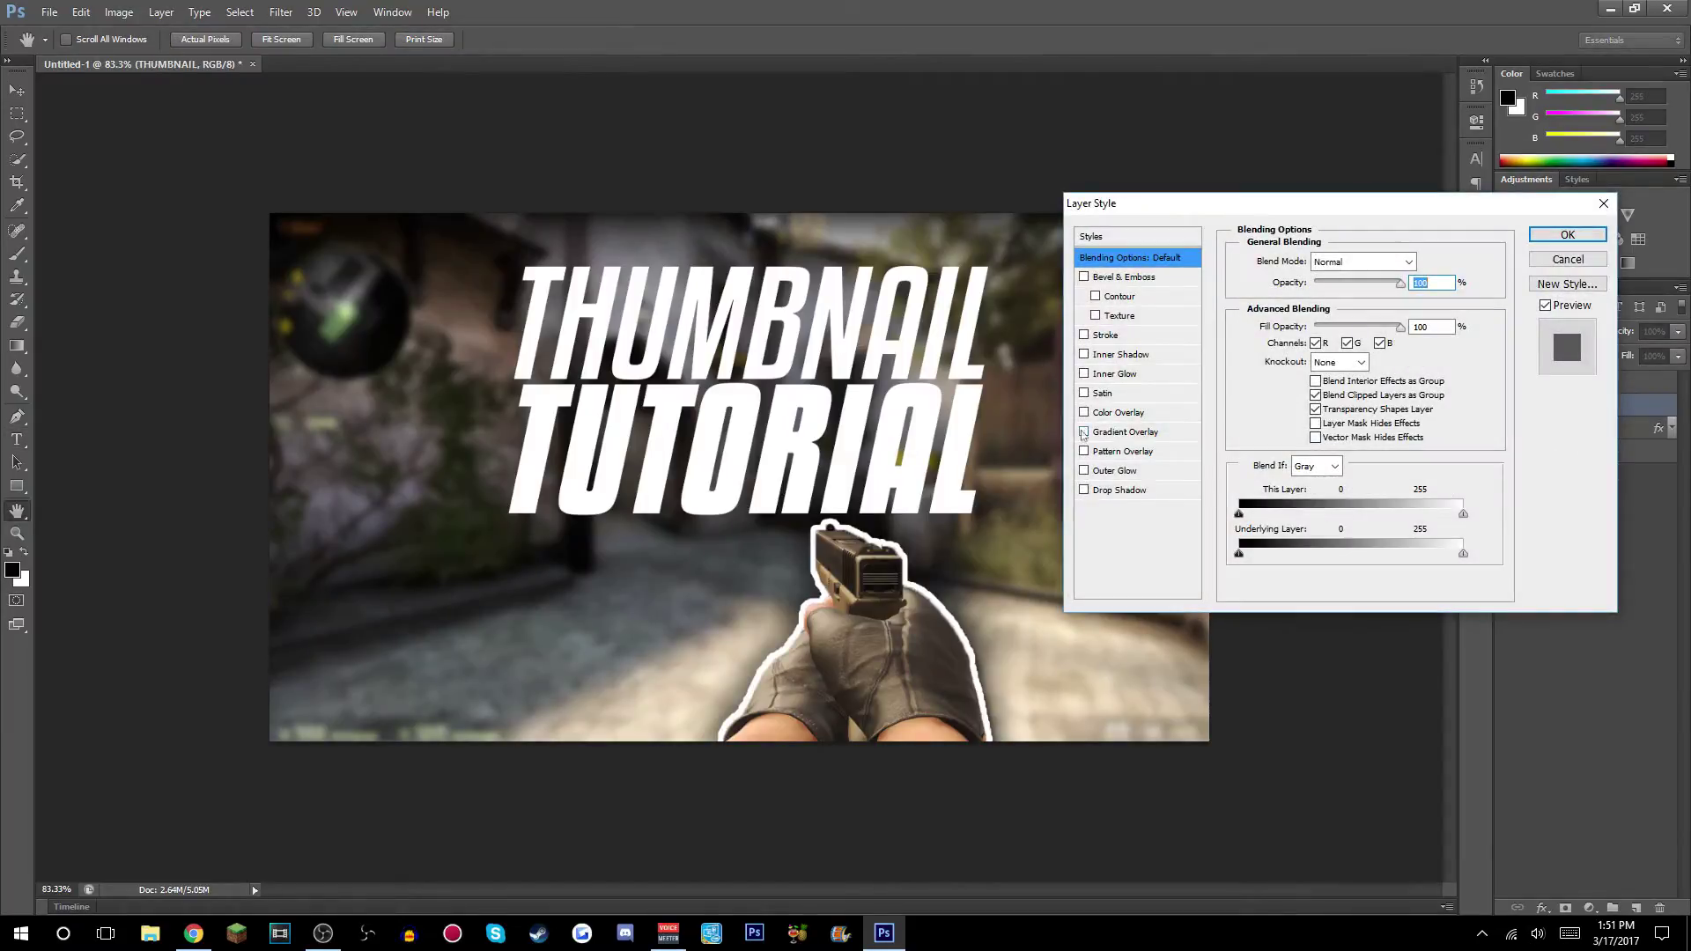
pyautogui.click(1085, 354)
pyautogui.click(1114, 355)
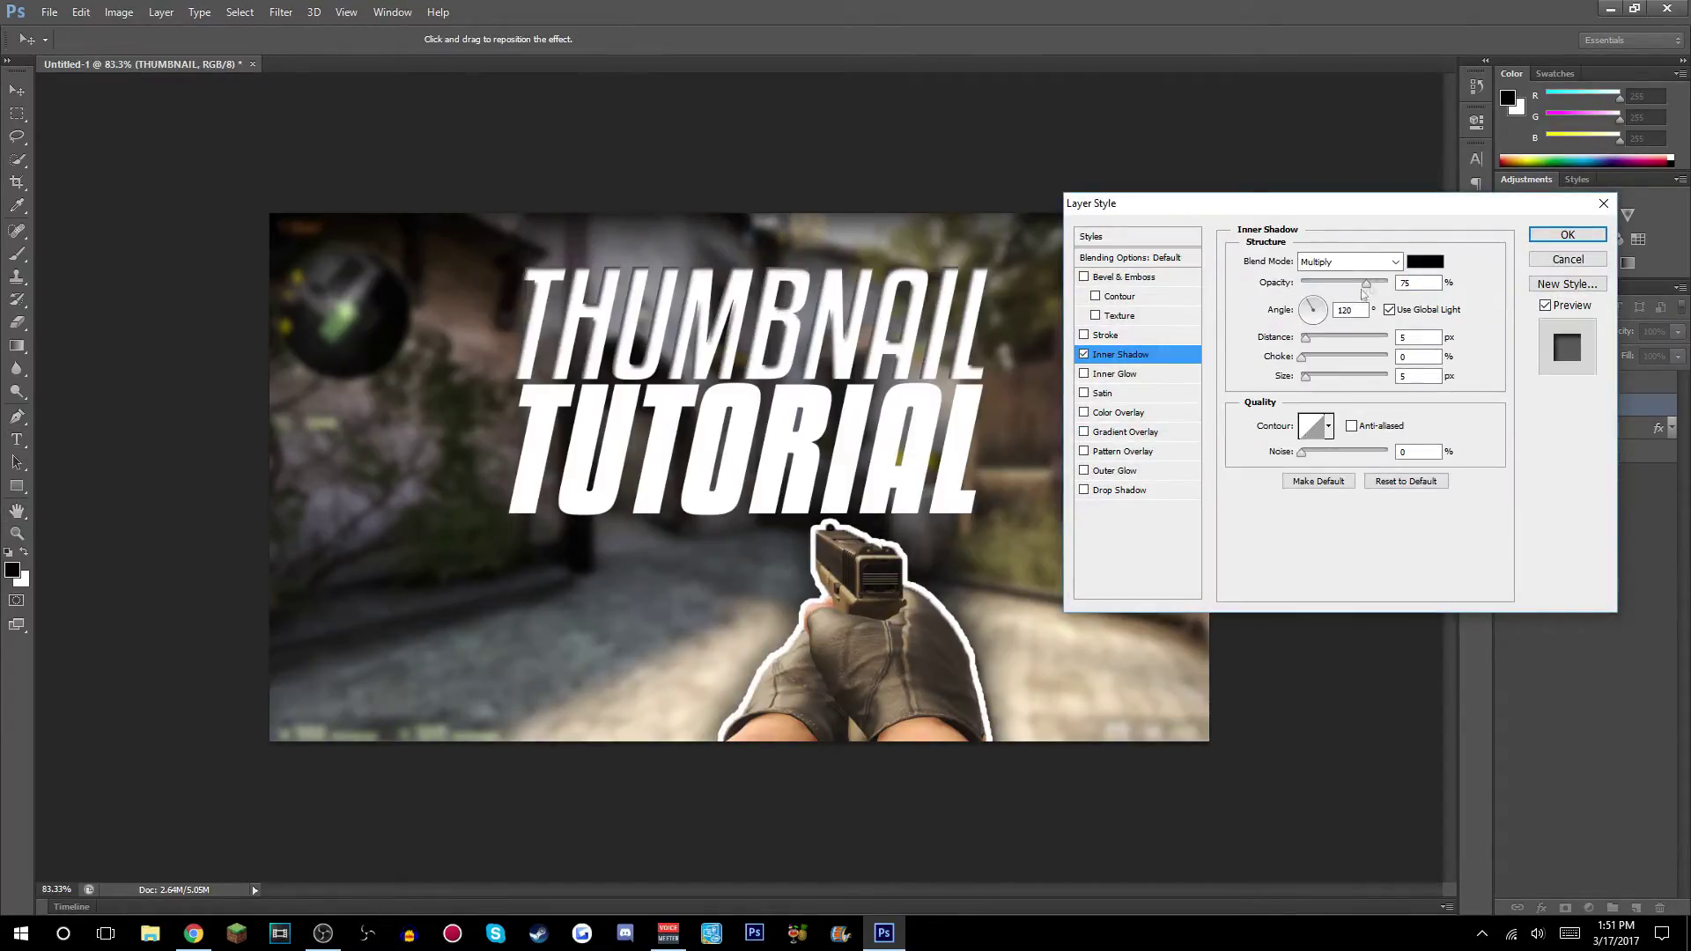
pyautogui.moveTo(1366, 289); pyautogui.dragTo(1320, 302)
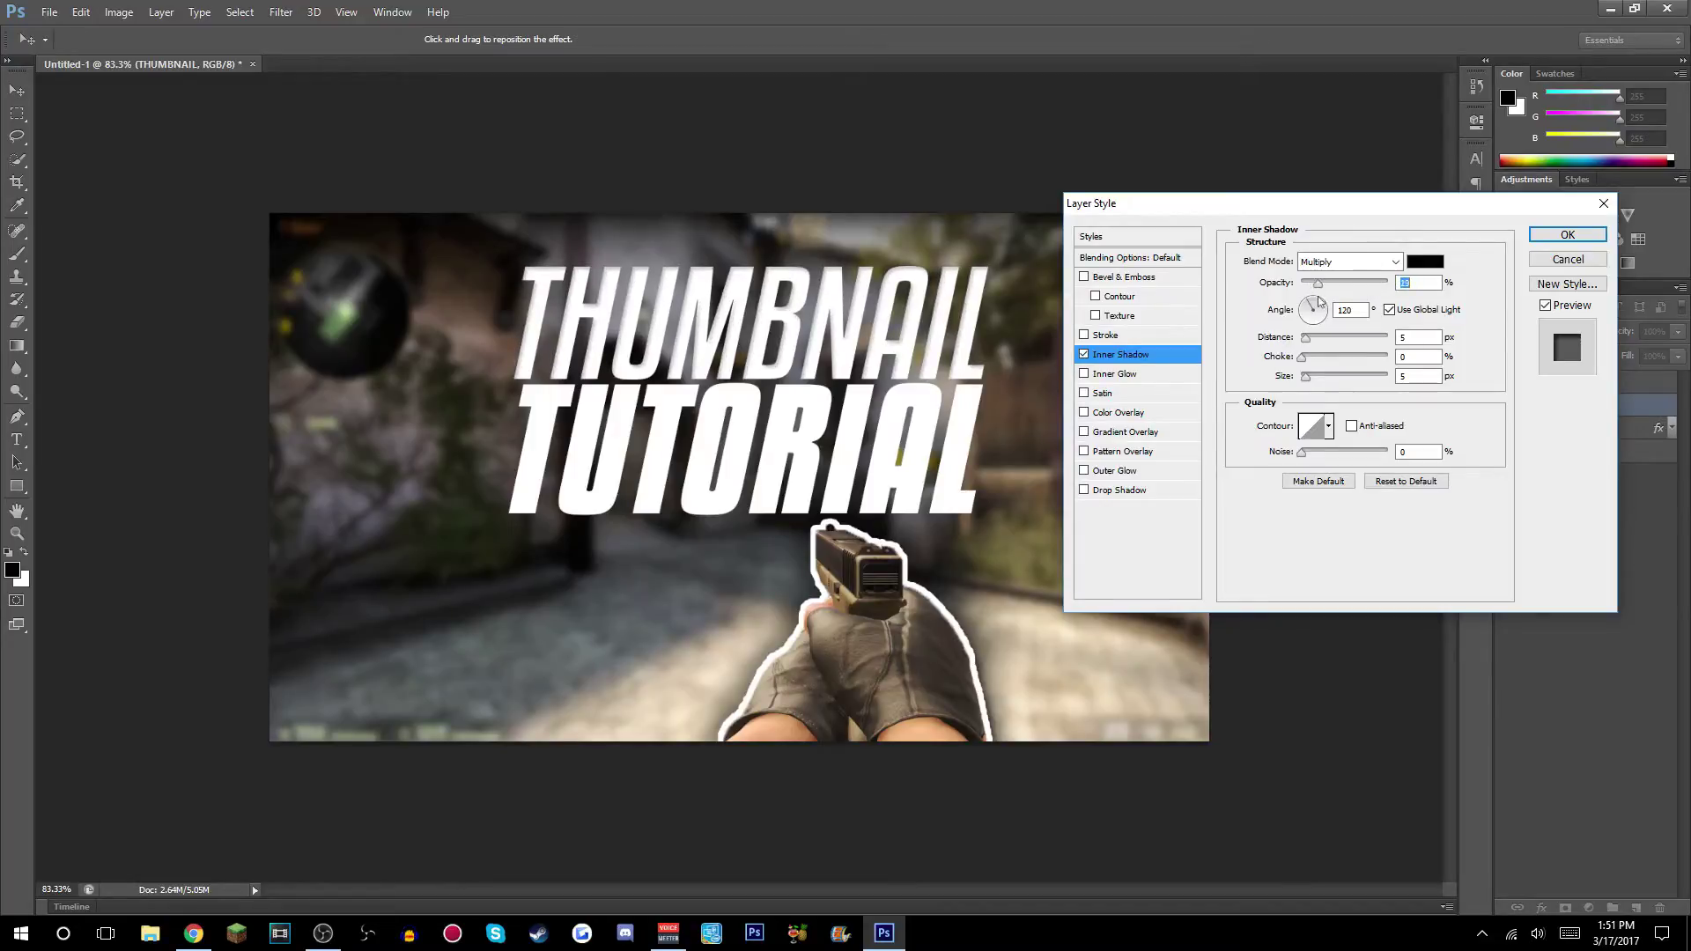
# Add a black-to-white gradient overlay at 20% opacity to THUMBNAIL and apply the layer style.
pyautogui.click(1084, 431)
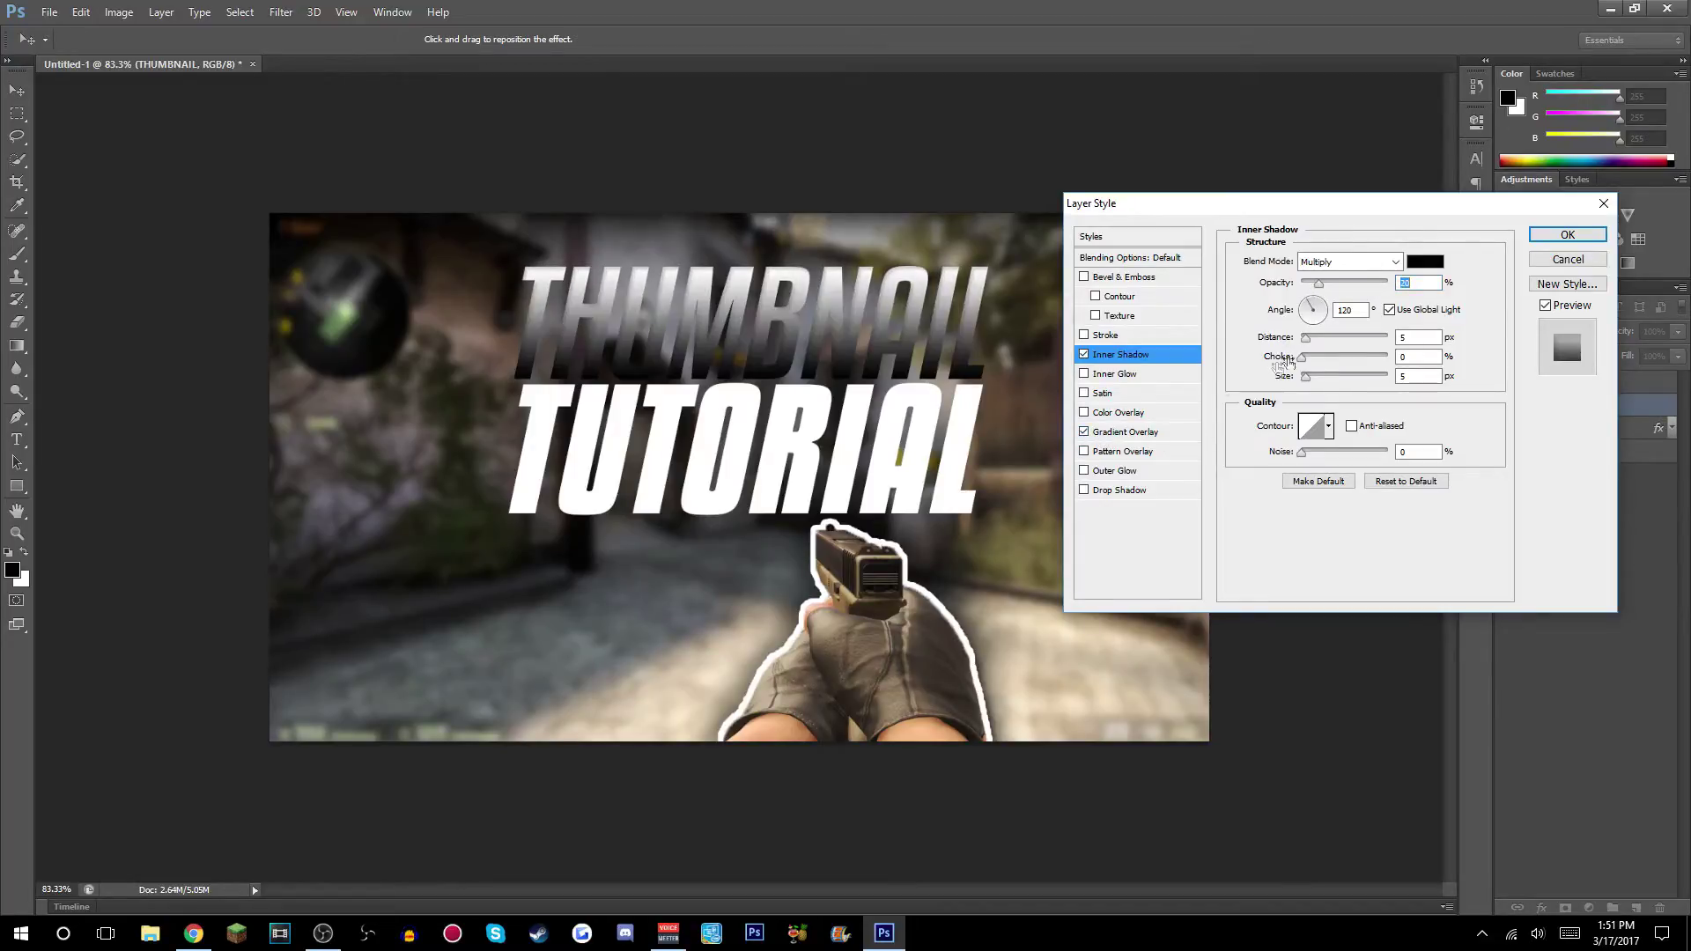
pyautogui.click(1123, 432)
pyautogui.doubleClick(1423, 282)
pyautogui.write('20')
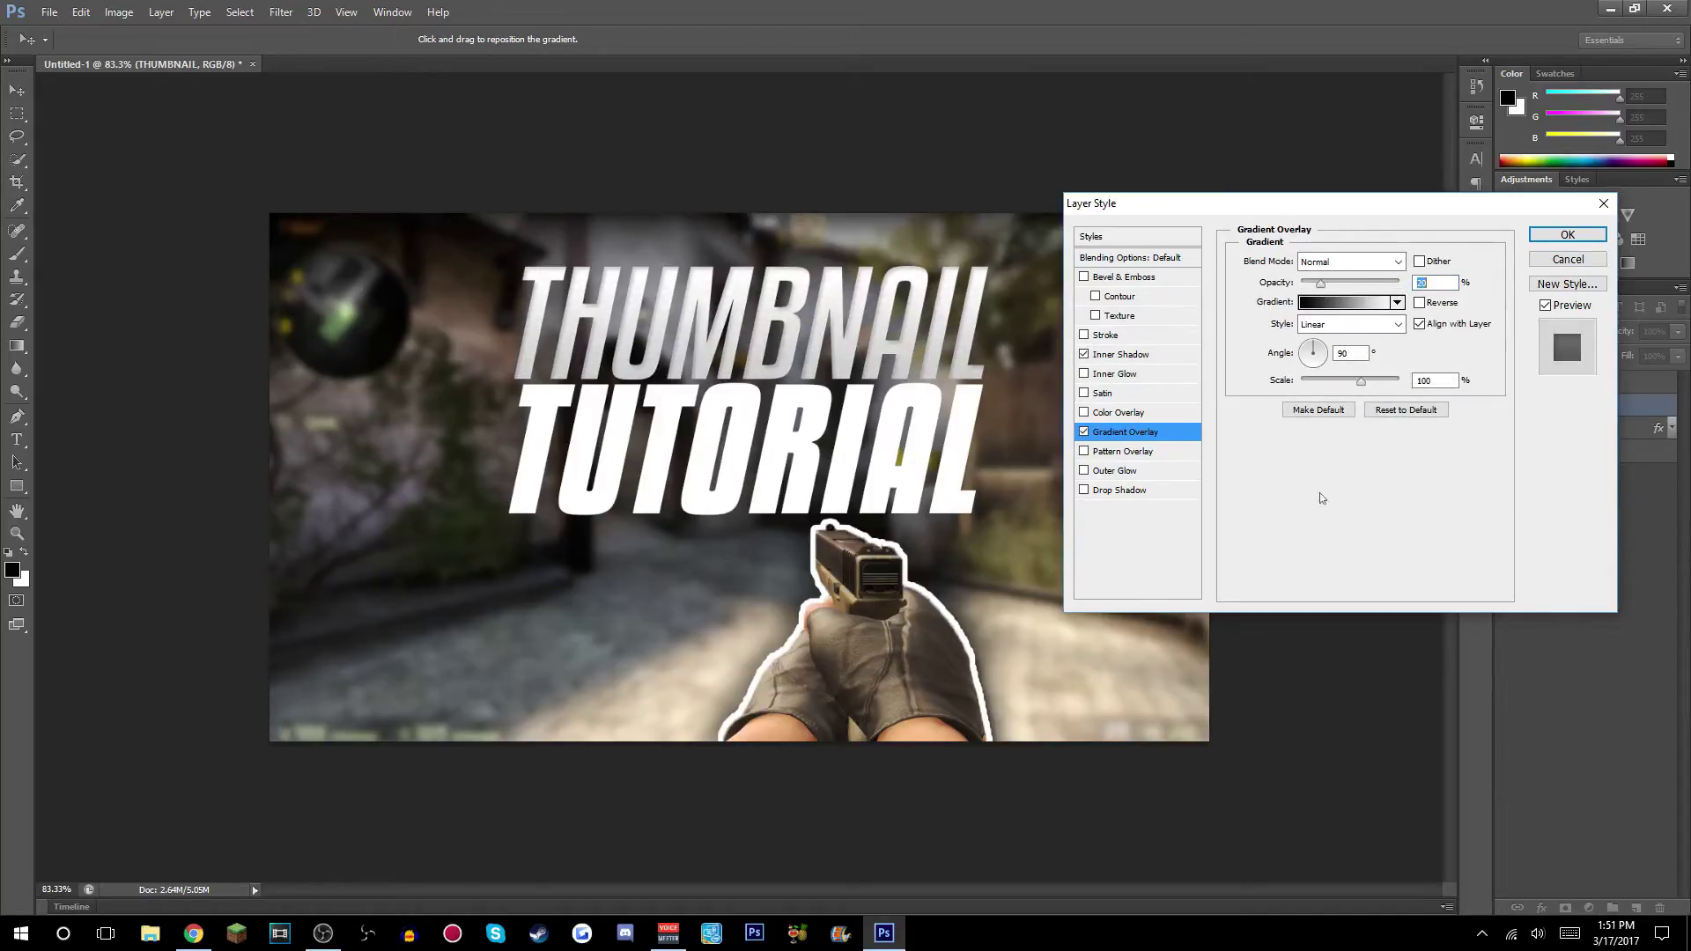
pyautogui.press('Return')
# Change the TUTORIAL text color to a bright cyan blue with a hue of about 193°.
pyautogui.press('t')
pyautogui.moveTo(547, 444); pyautogui.dragTo(988, 435)
pyautogui.hotkey('ctrl', 'a')
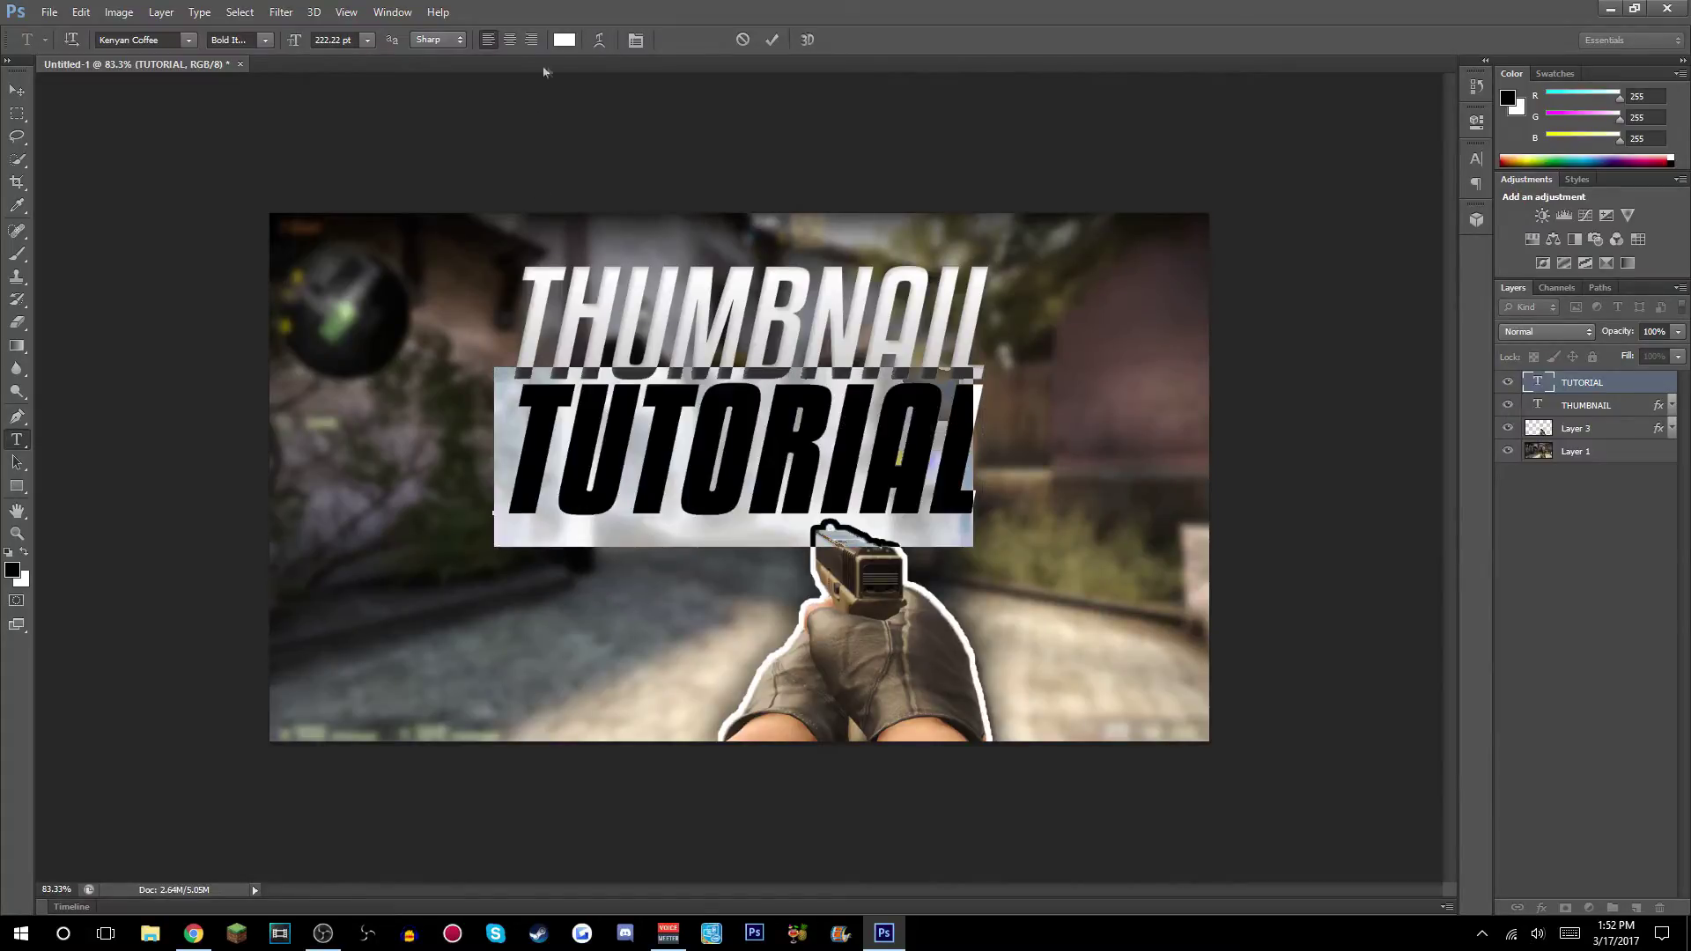
pyautogui.click(565, 40)
pyautogui.click(856, 355)
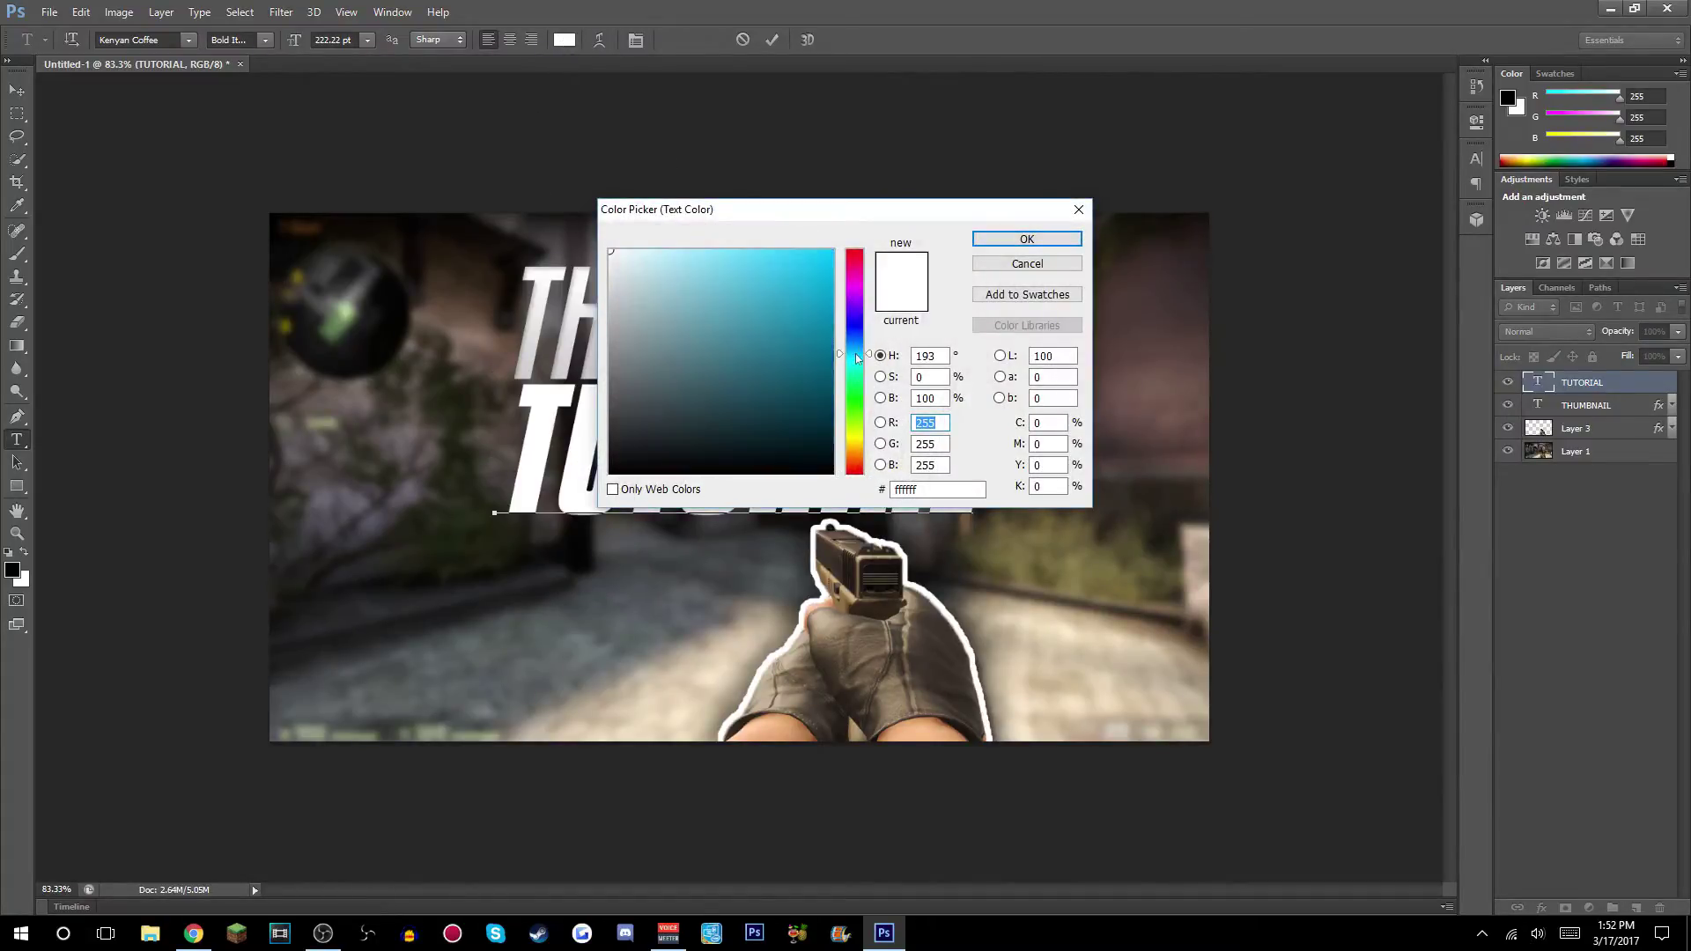
pyautogui.moveTo(802, 281)
pyautogui.mouseDown()
pyautogui.moveTo(781, 272)
pyautogui.moveTo(791, 298)
pyautogui.moveTo(789, 276)
pyautogui.mouseUp()
pyautogui.click(1038, 247)
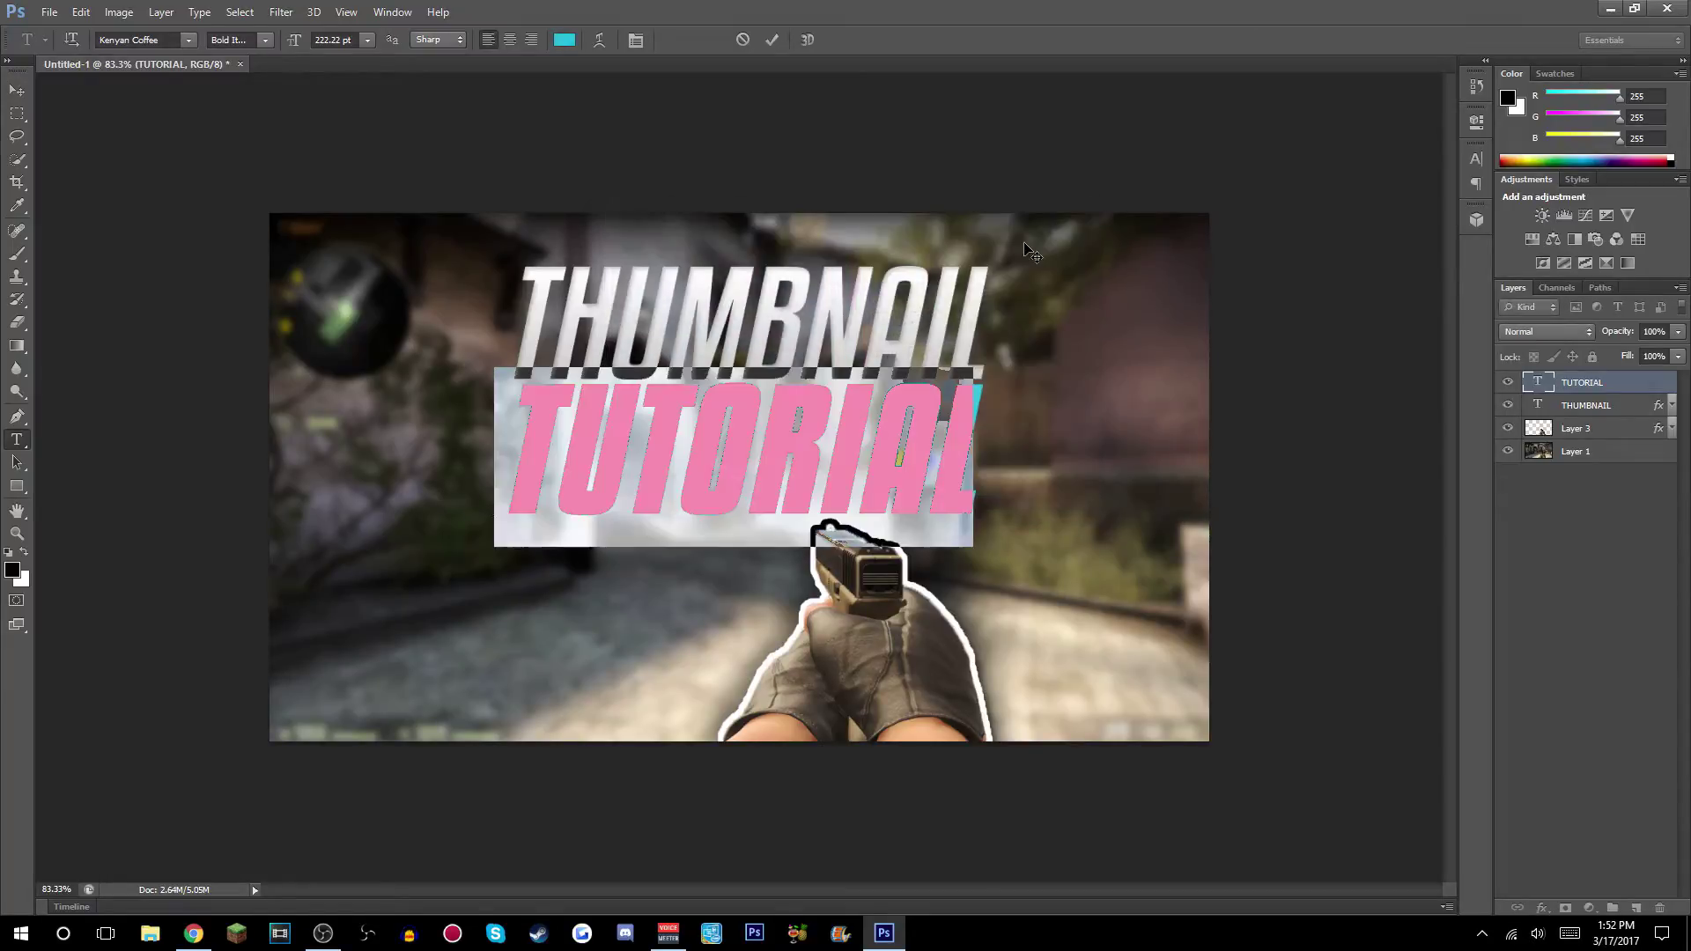
pyautogui.click(774, 39)
# Add a black-to-white gradient overlay to the TUTORIAL layer with Overlay blend mode and 71% opacity.
pyautogui.scroll(-1, 739, 477)
pyautogui.doubleClick(1657, 393)
pyautogui.click(1085, 431)
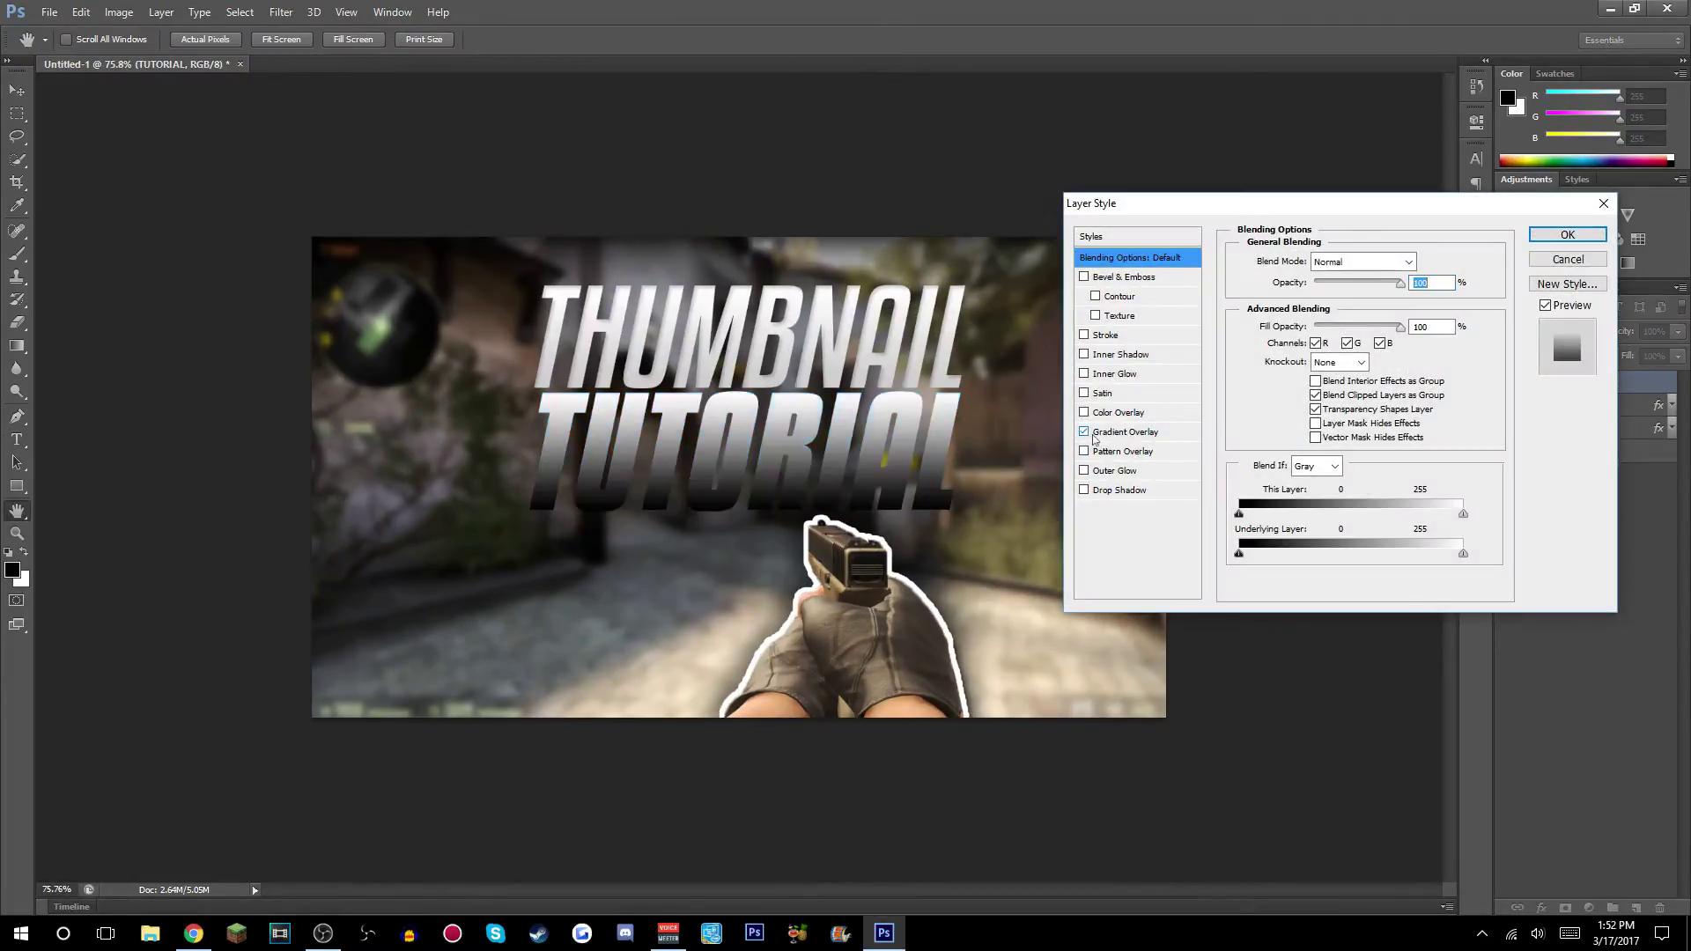
pyautogui.click(1120, 431)
pyautogui.click(1352, 261)
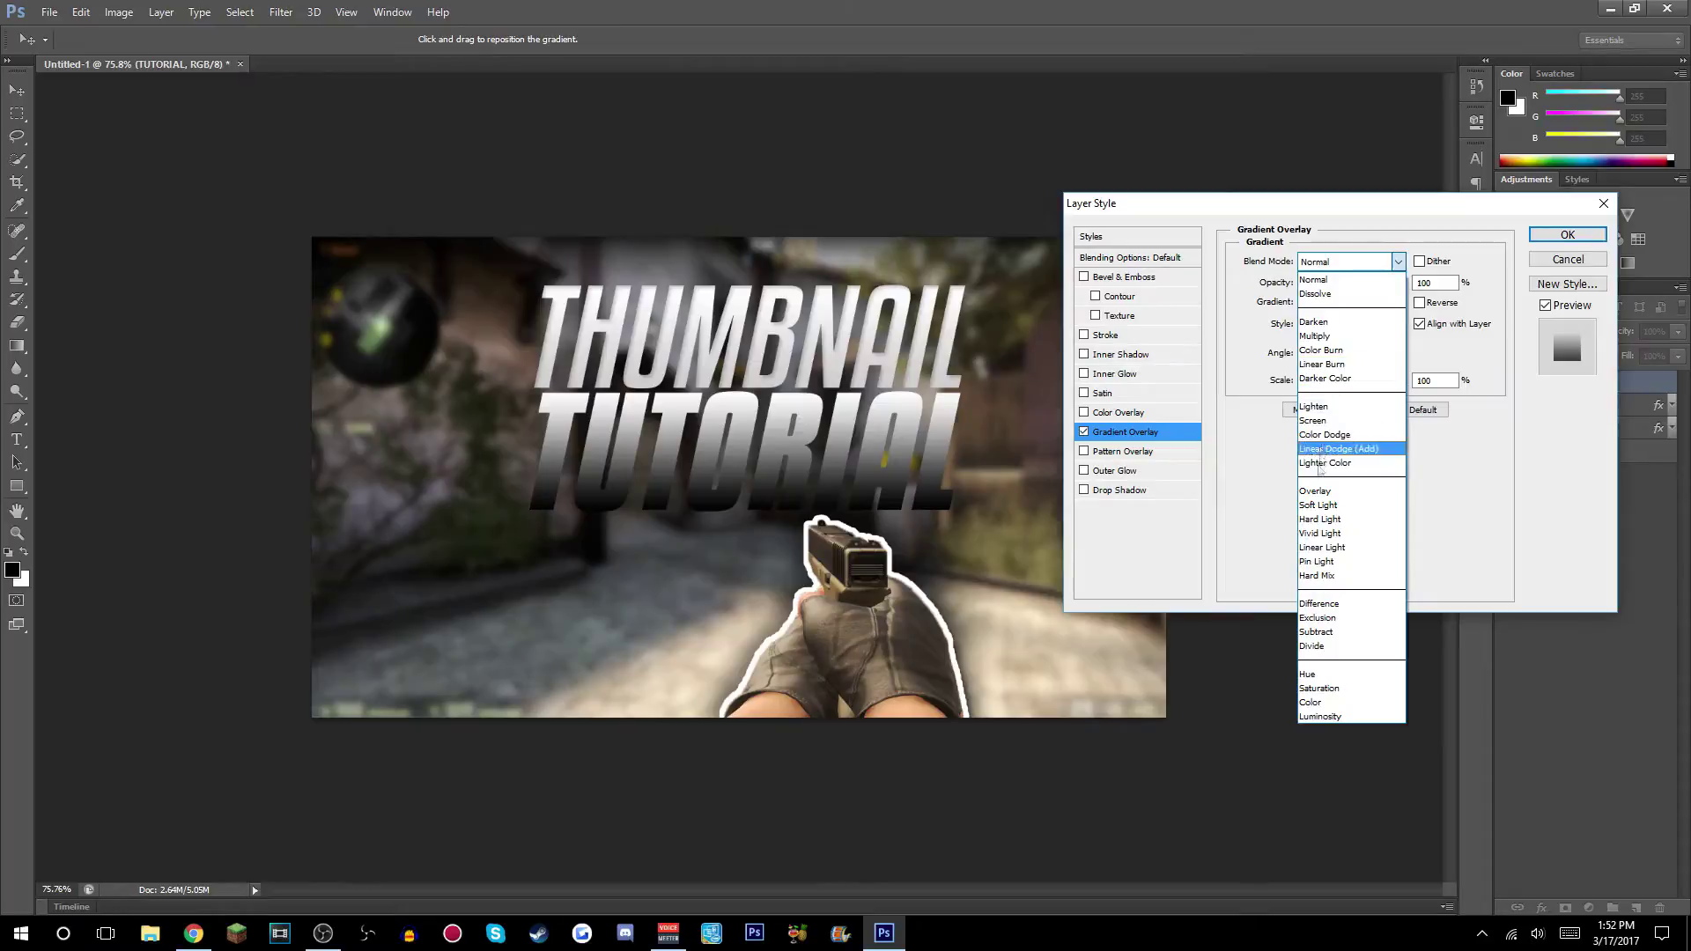
pyautogui.click(1324, 491)
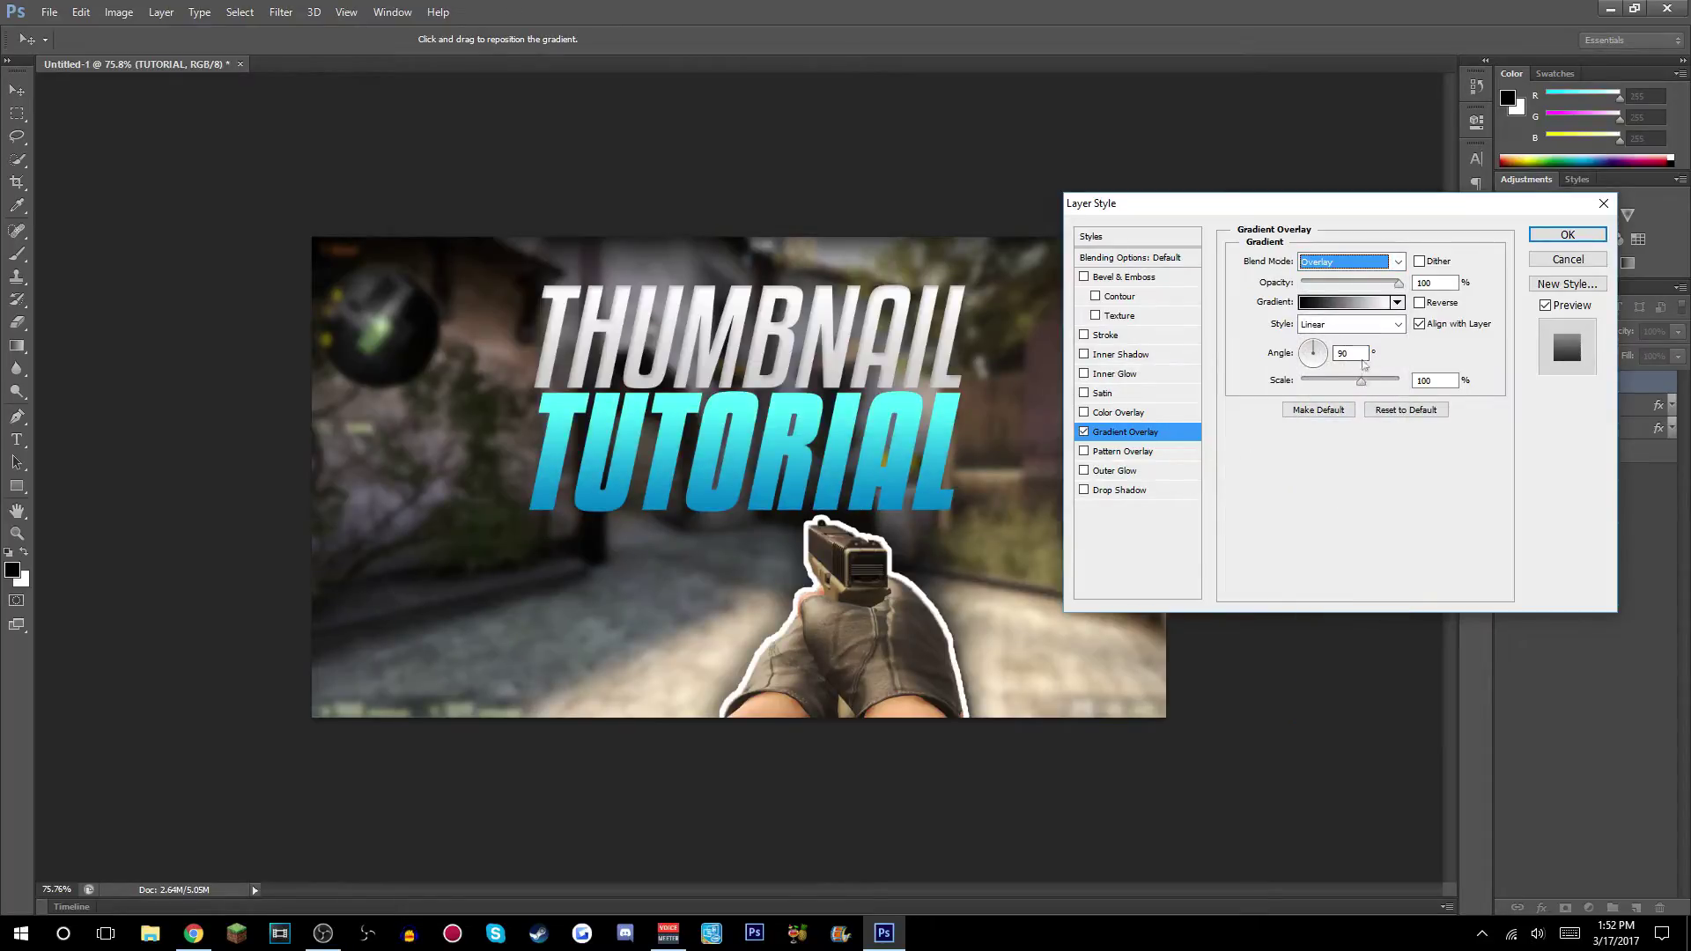
pyautogui.moveTo(1399, 283); pyautogui.dragTo(1370, 291)
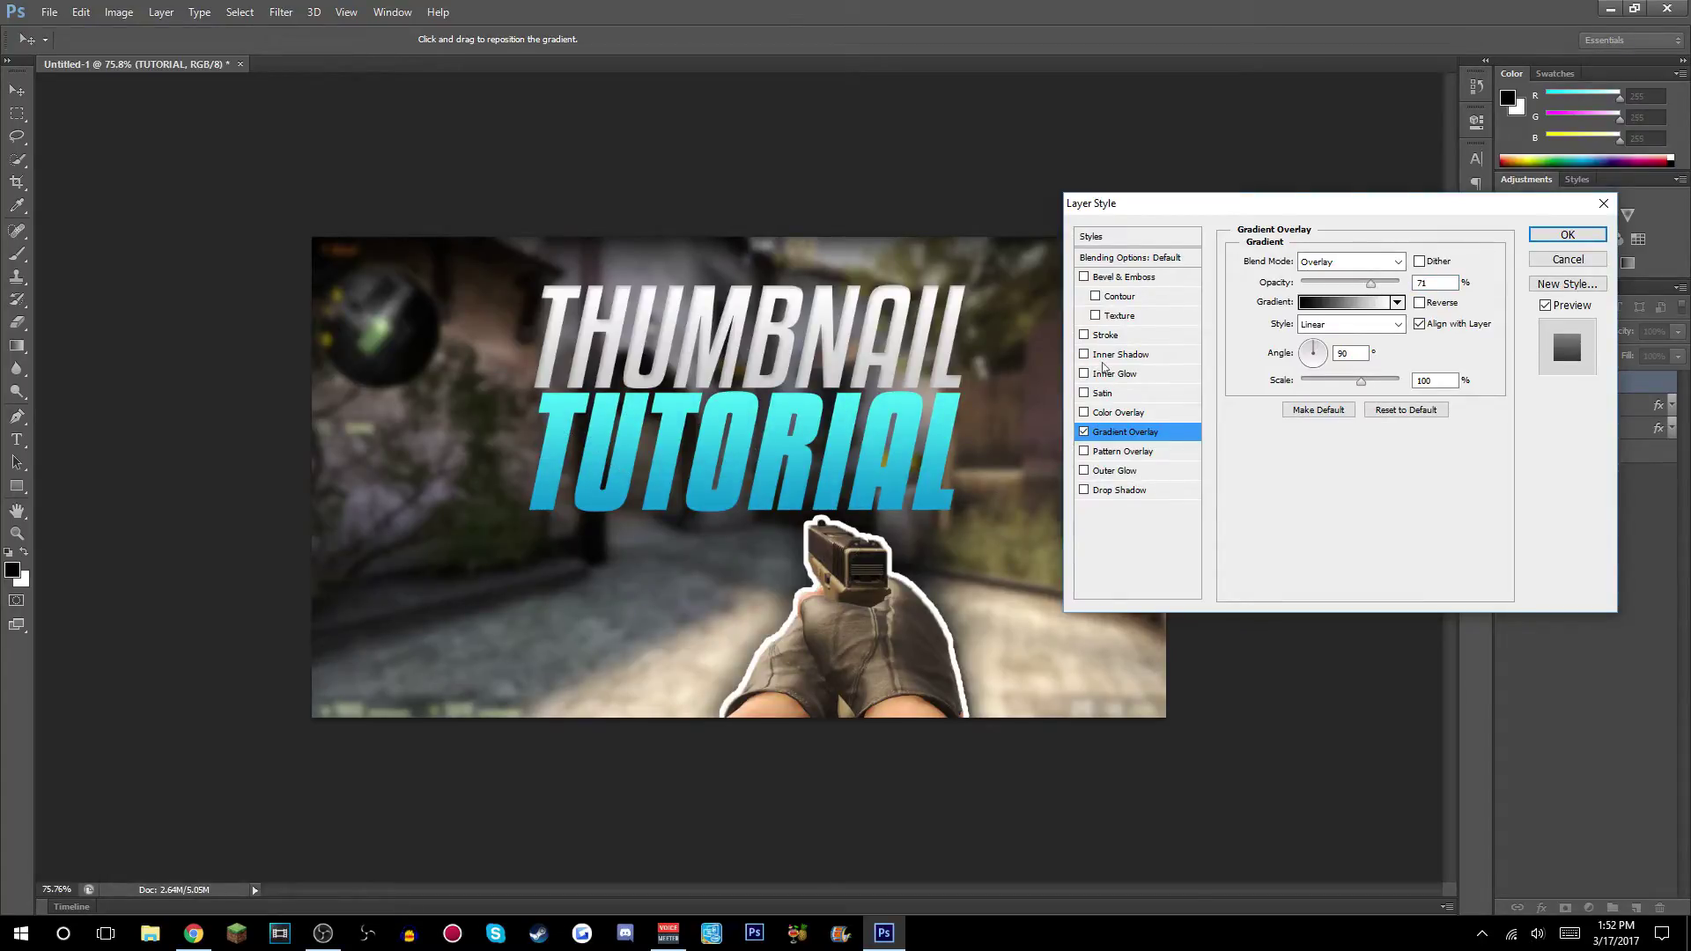
# Add a Multiply inner shadow with 20% opacity to TUTORIAL and apply the layer style.
pyautogui.click(1096, 356)
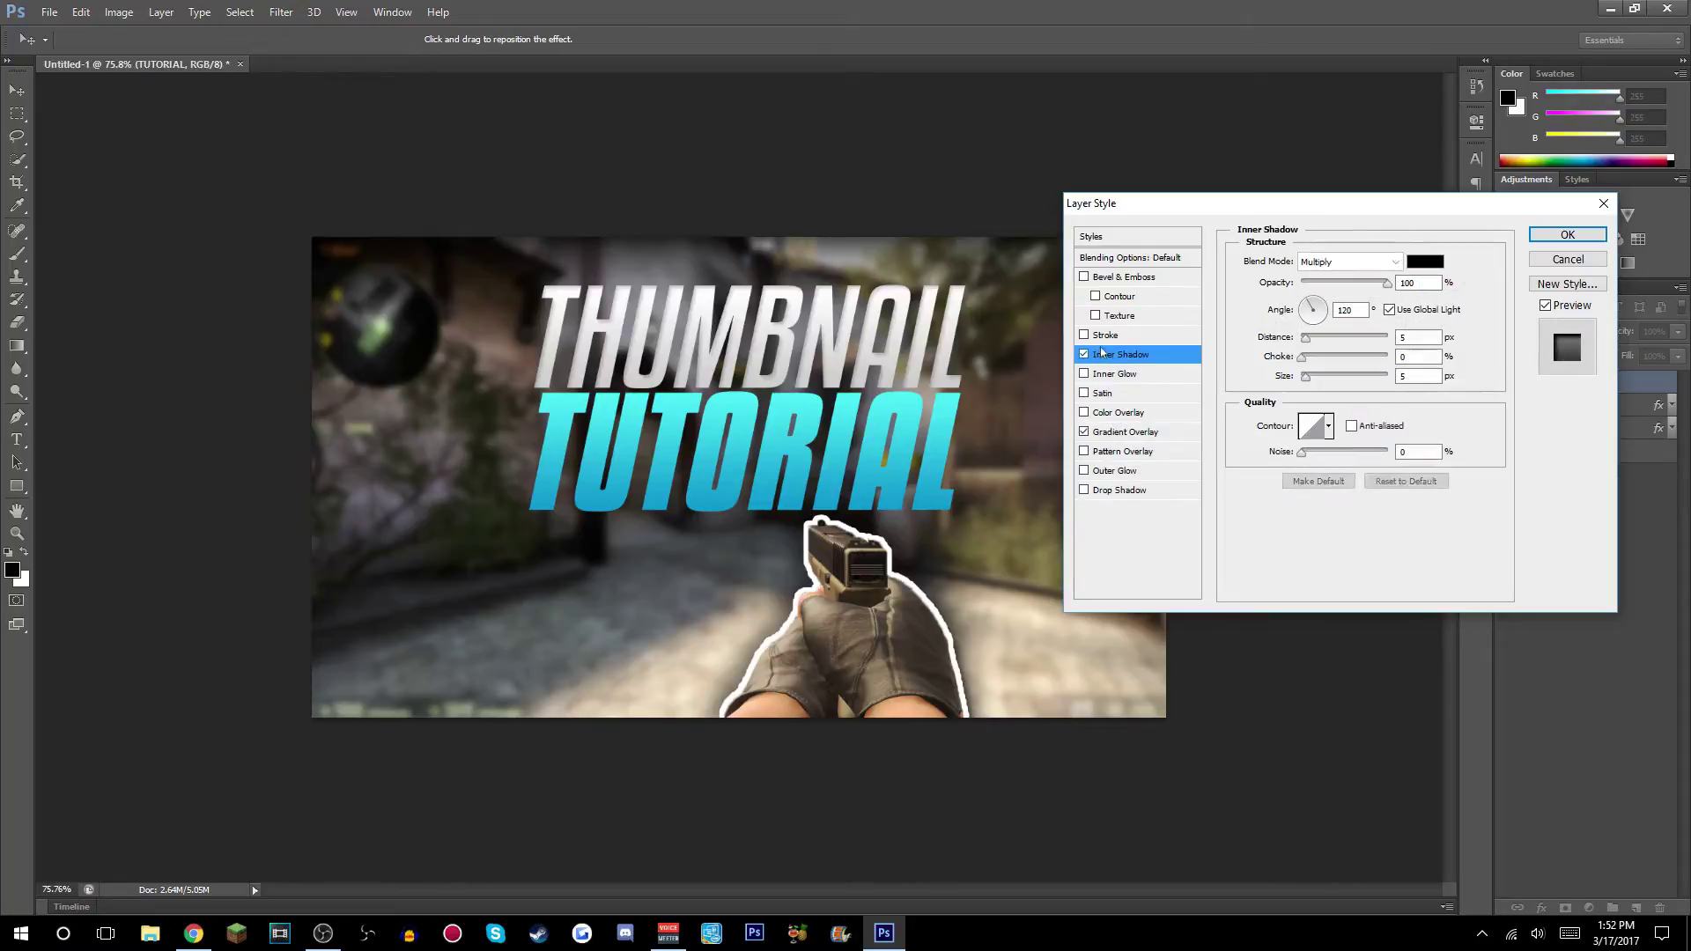
pyautogui.doubleClick(1419, 281)
pyautogui.write('20')
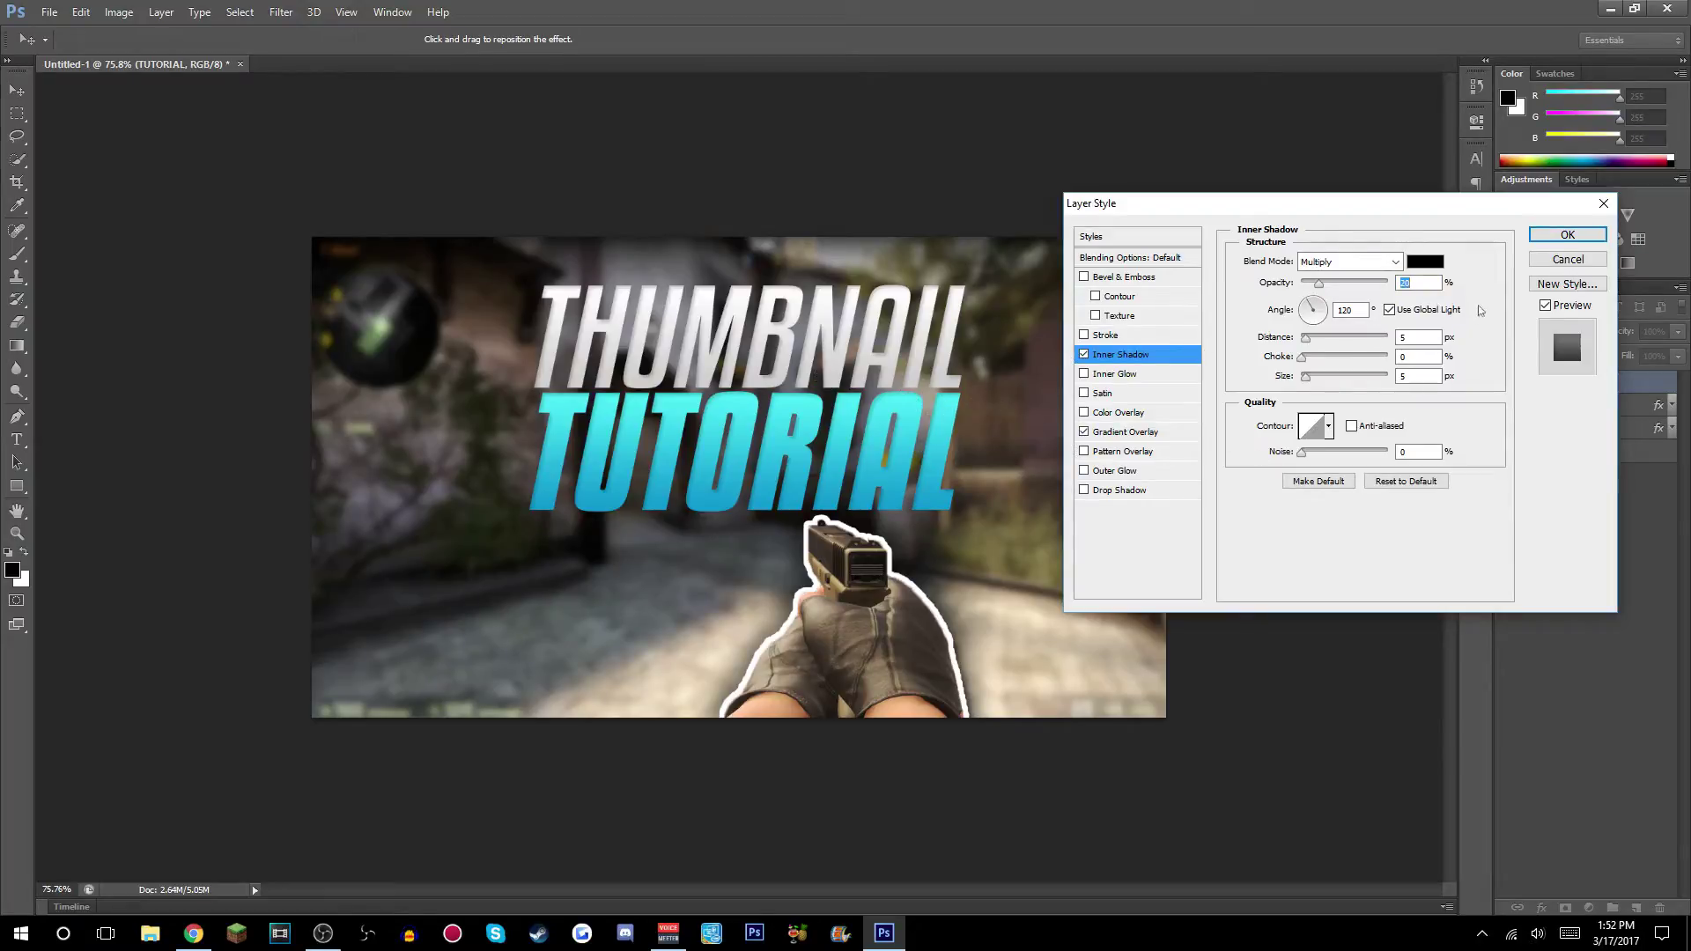
pyautogui.click(1567, 235)
# Switch to the Move tool and collapse the TUTORIAL layer's effects list.
pyautogui.scroll(-3, 1034, 463)
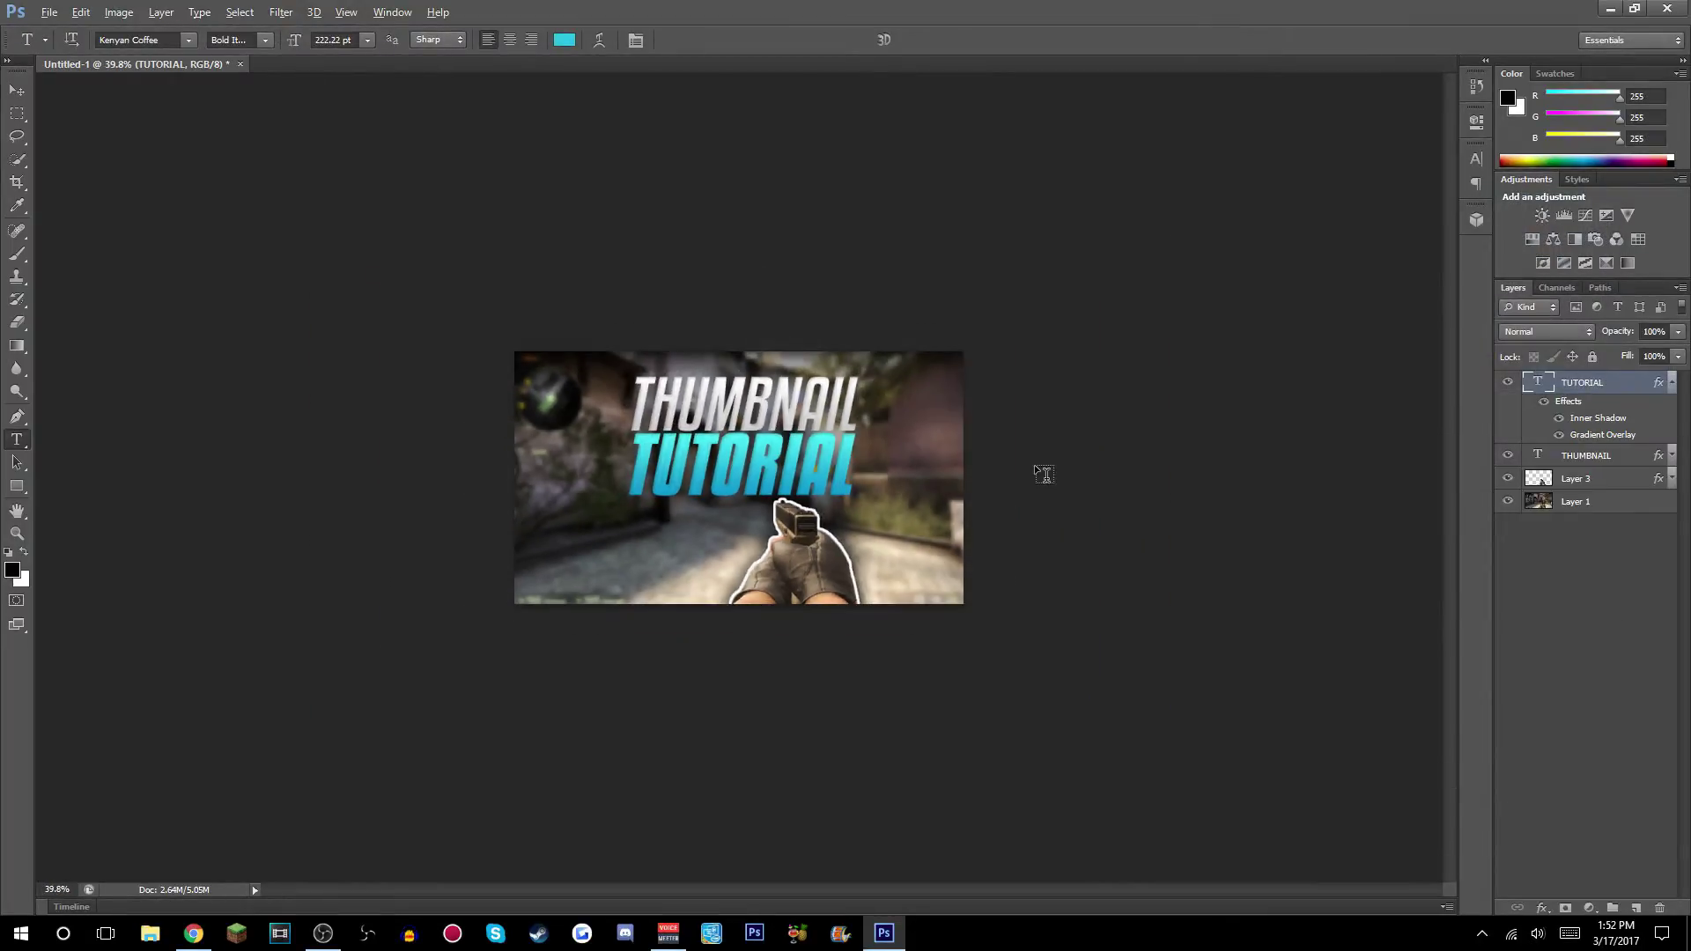
pyautogui.click(17, 91)
pyautogui.scroll(2, 934, 493)
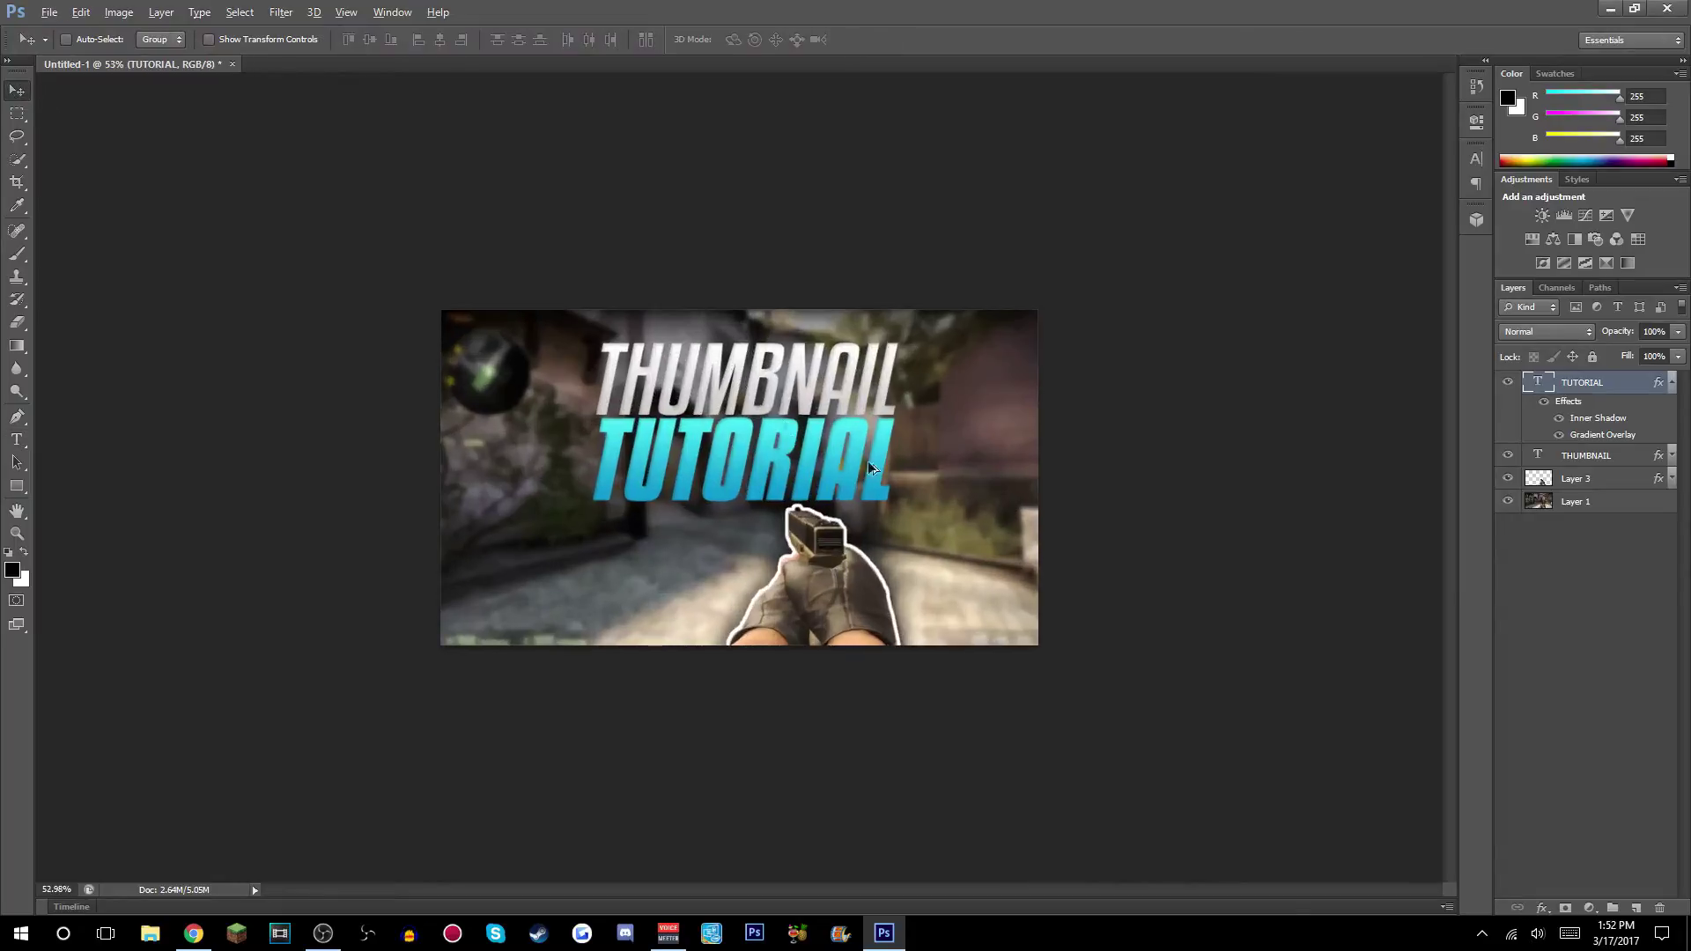
pyautogui.scroll(1, 1147, 505)
pyautogui.click(1672, 382)
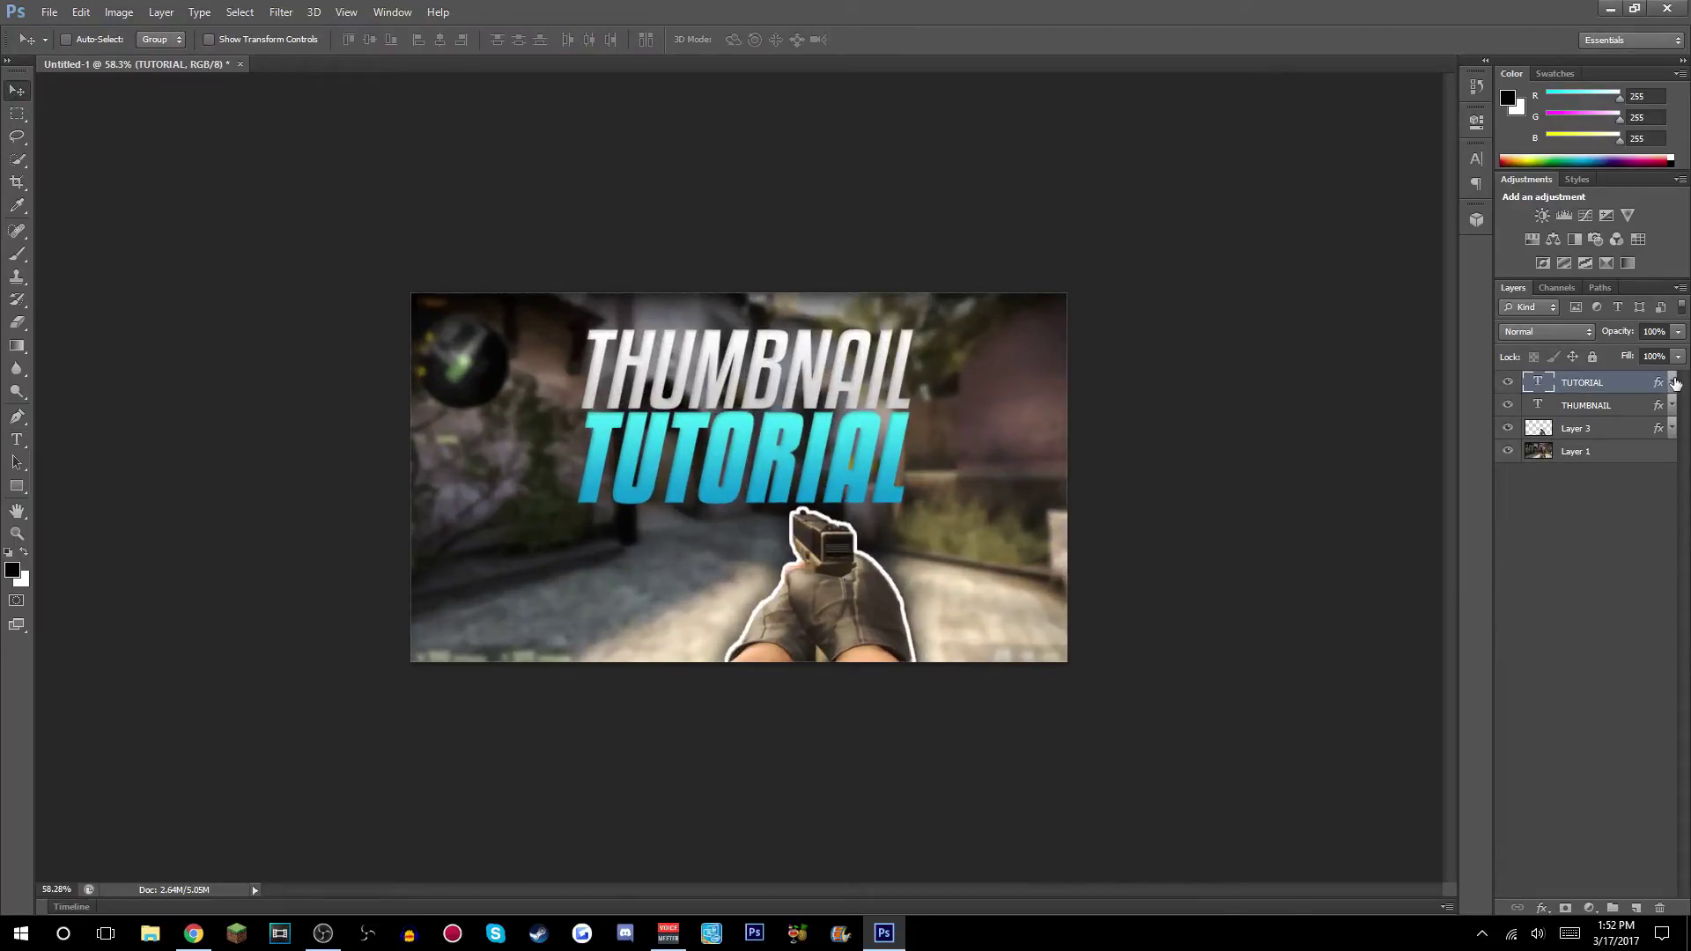
# Duplicate the TUTORIAL and THUMBNAIL text layers together.
pyautogui.click(1587, 567)
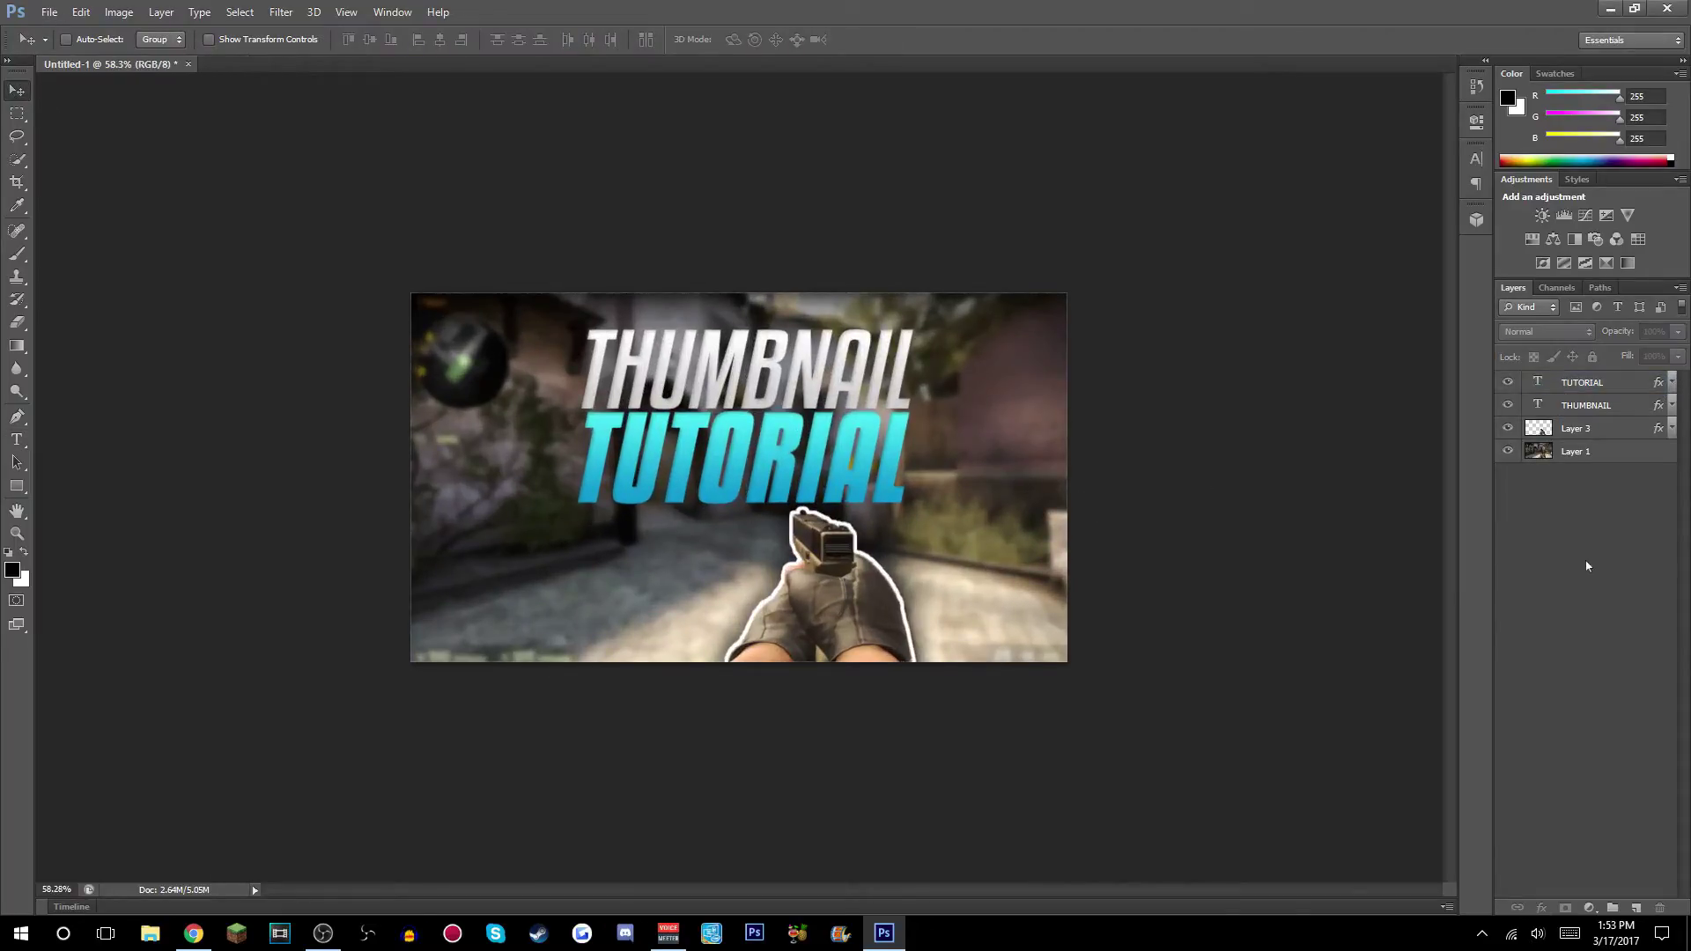
pyautogui.click(1605, 407)
pyautogui.keyDown('shift'); pyautogui.click(1600, 388); pyautogui.keyUp('shift')
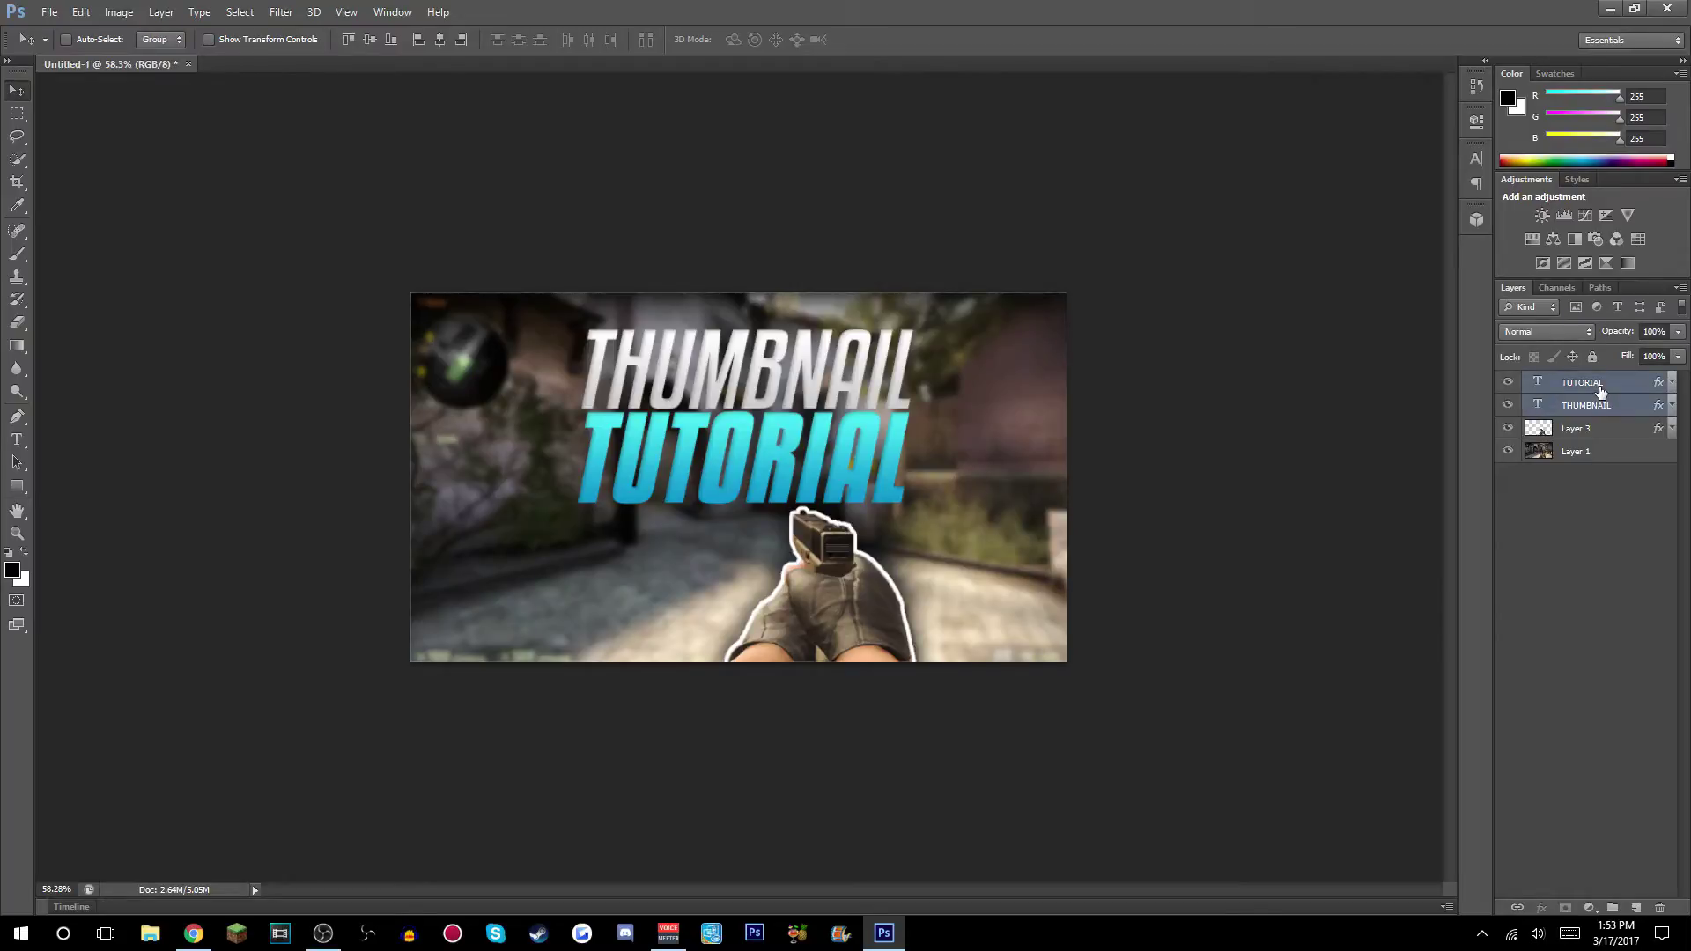
pyautogui.hotkey('ctrl', 'j')
pyautogui.click(1626, 603)
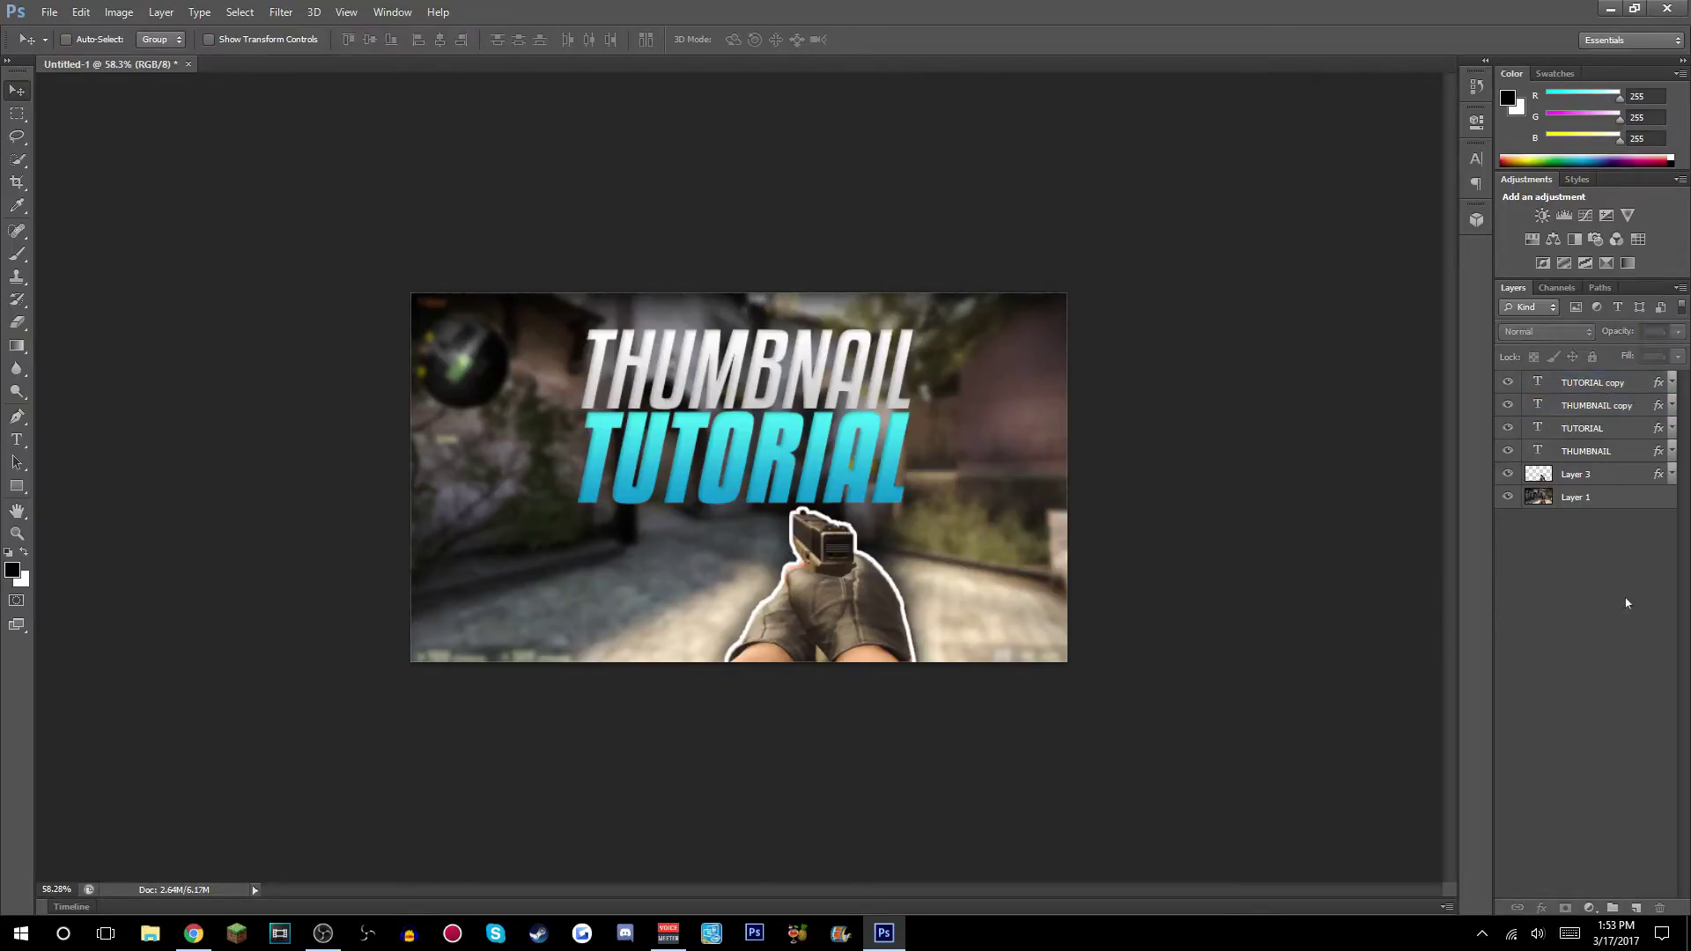
# Move the two text layer copies below the pistol cutout, Layer 3, and above Layer 1.
pyautogui.click(1601, 382)
pyautogui.keyDown('shift'); pyautogui.click(1605, 405); pyautogui.keyUp('shift')
pyautogui.moveTo(1604, 405); pyautogui.dragTo(1608, 484)
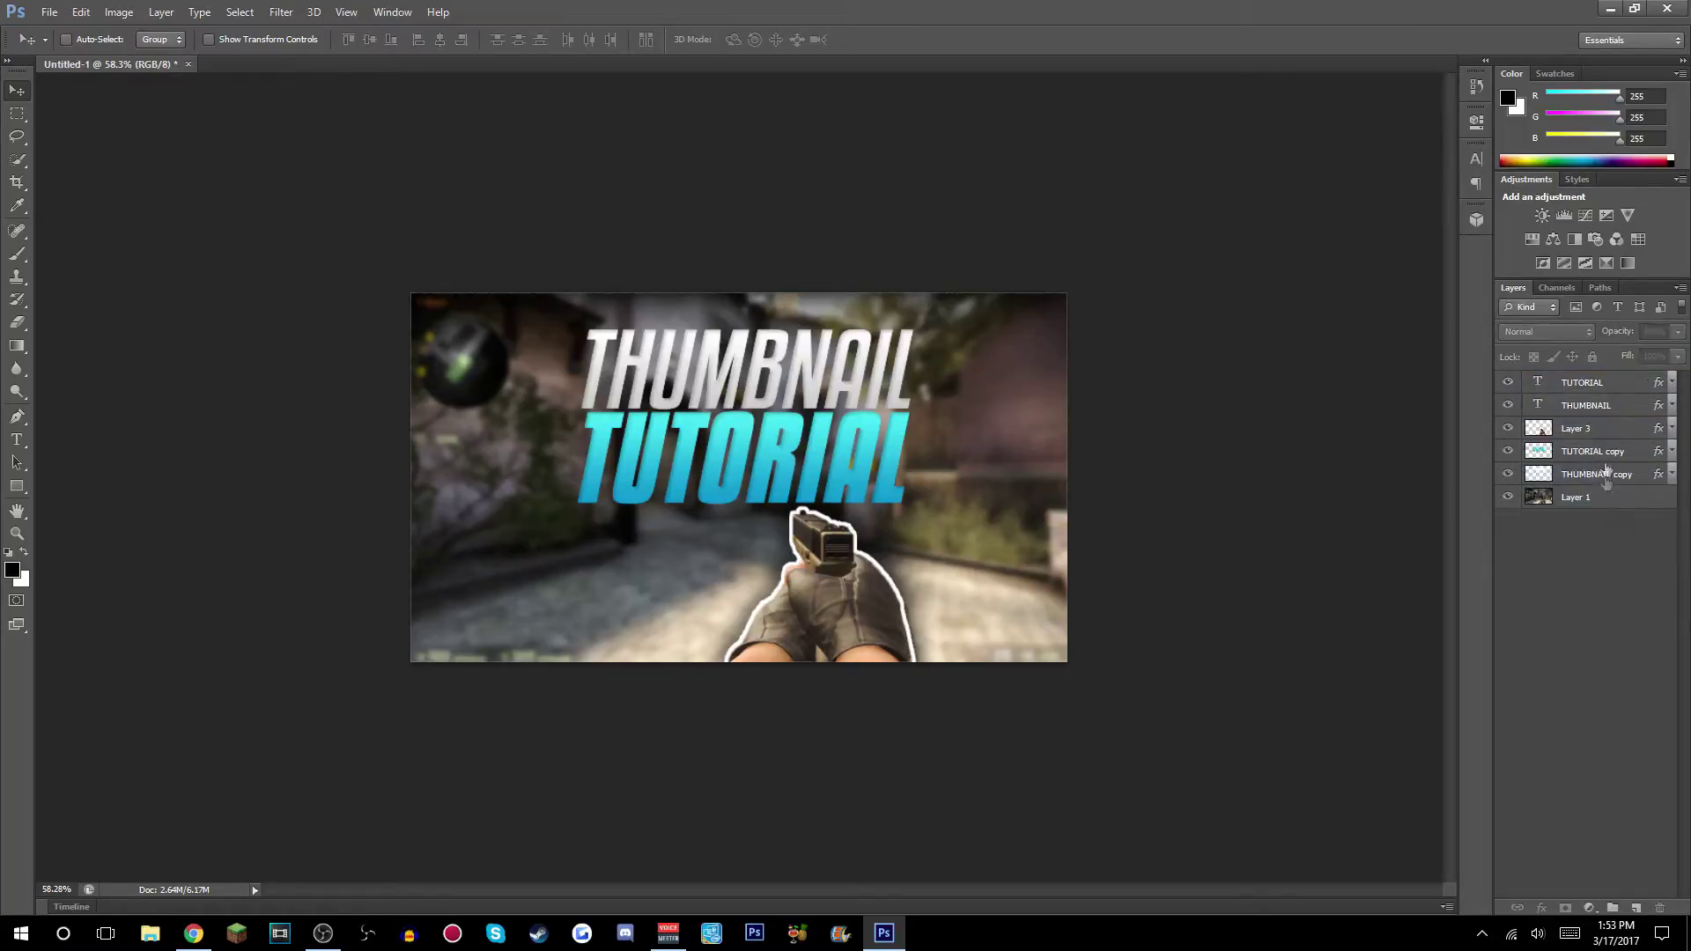
# Merge the TUTORIAL copy and THUMBNAIL copy layers into one layer.
pyautogui.click(1606, 451)
pyautogui.keyDown('shift'); pyautogui.click(1613, 474); pyautogui.keyUp('shift')
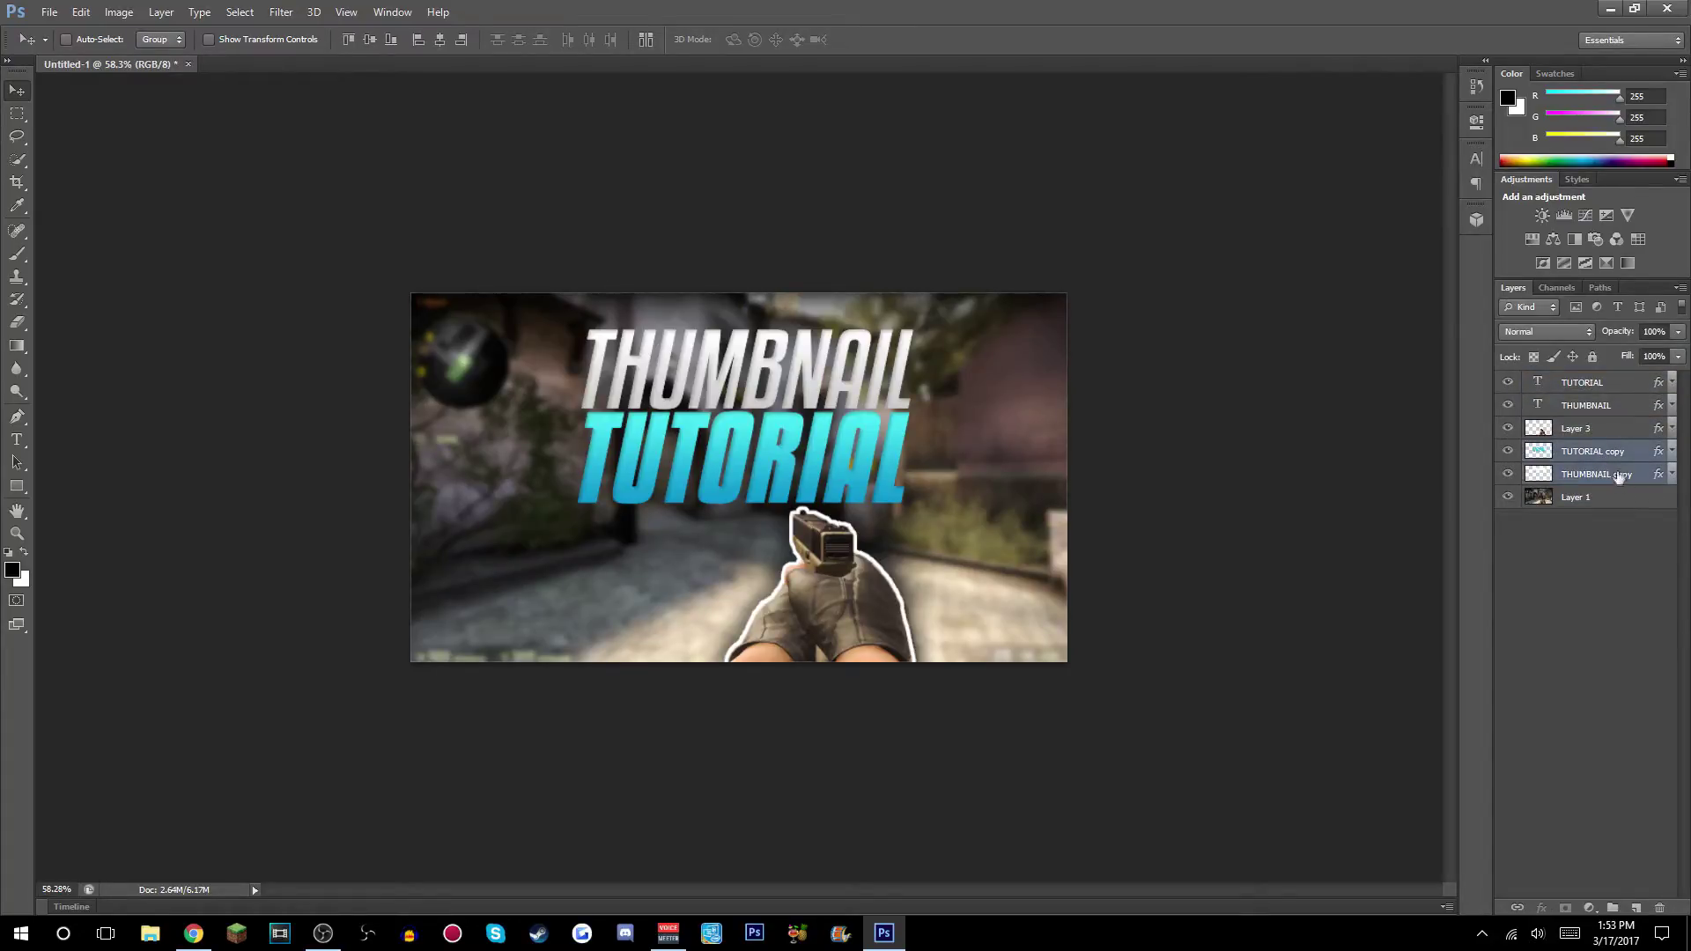
pyautogui.rightClick(1613, 475)
pyautogui.click(1510, 638)
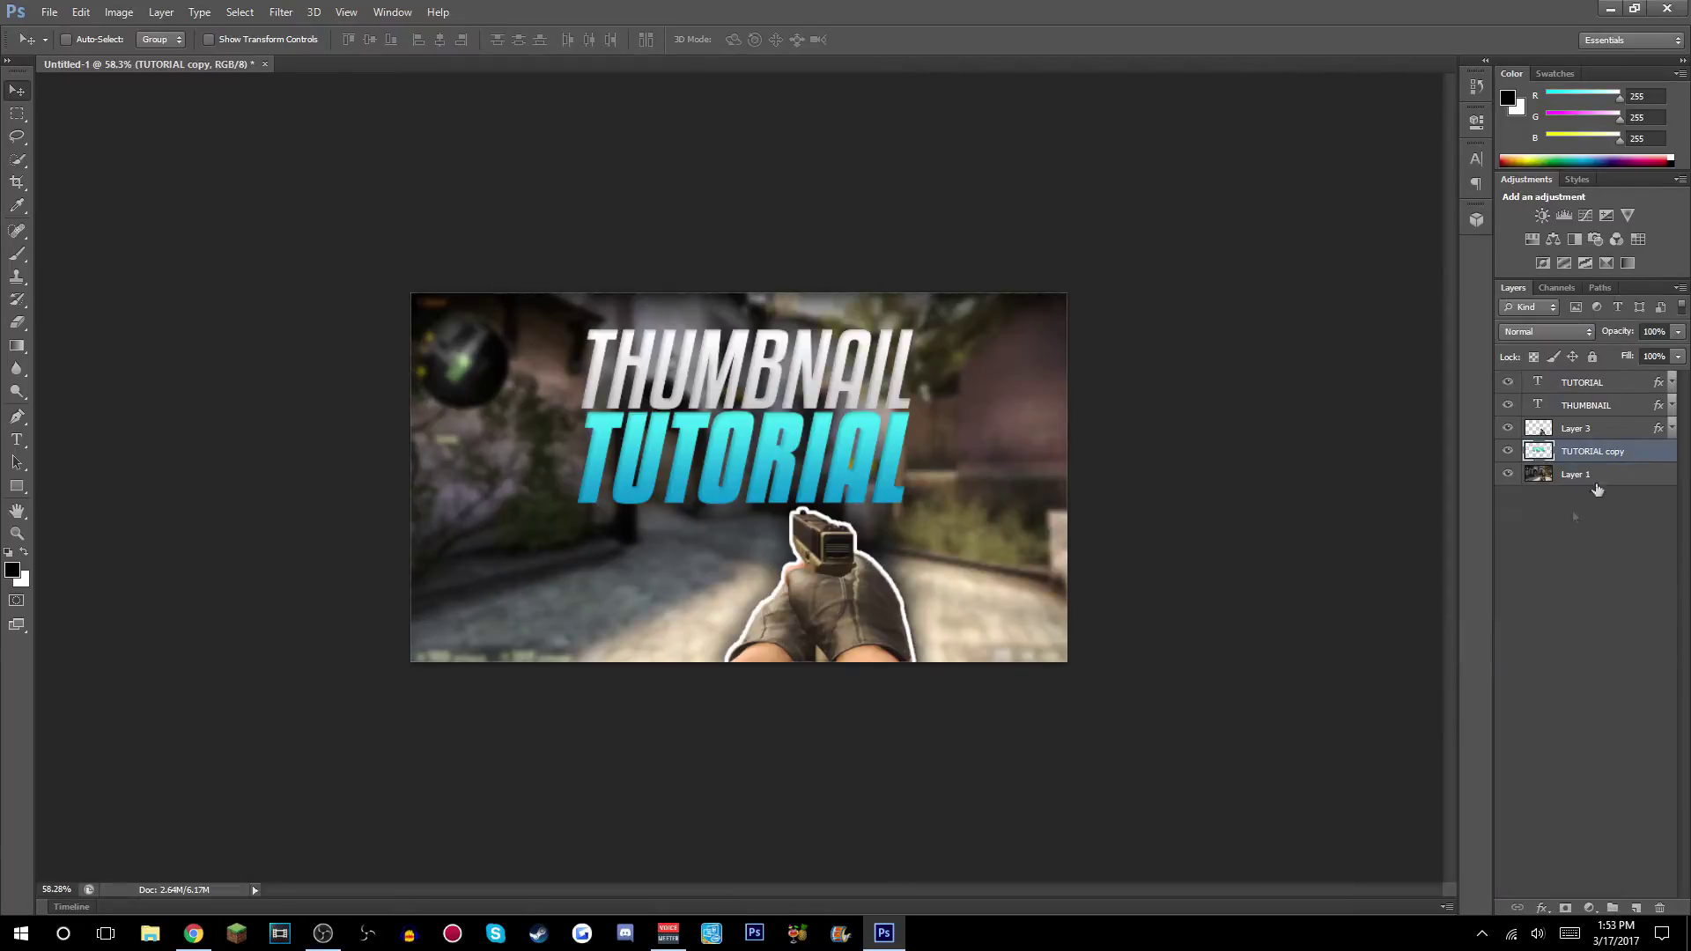
pyautogui.rightClick(1612, 452)
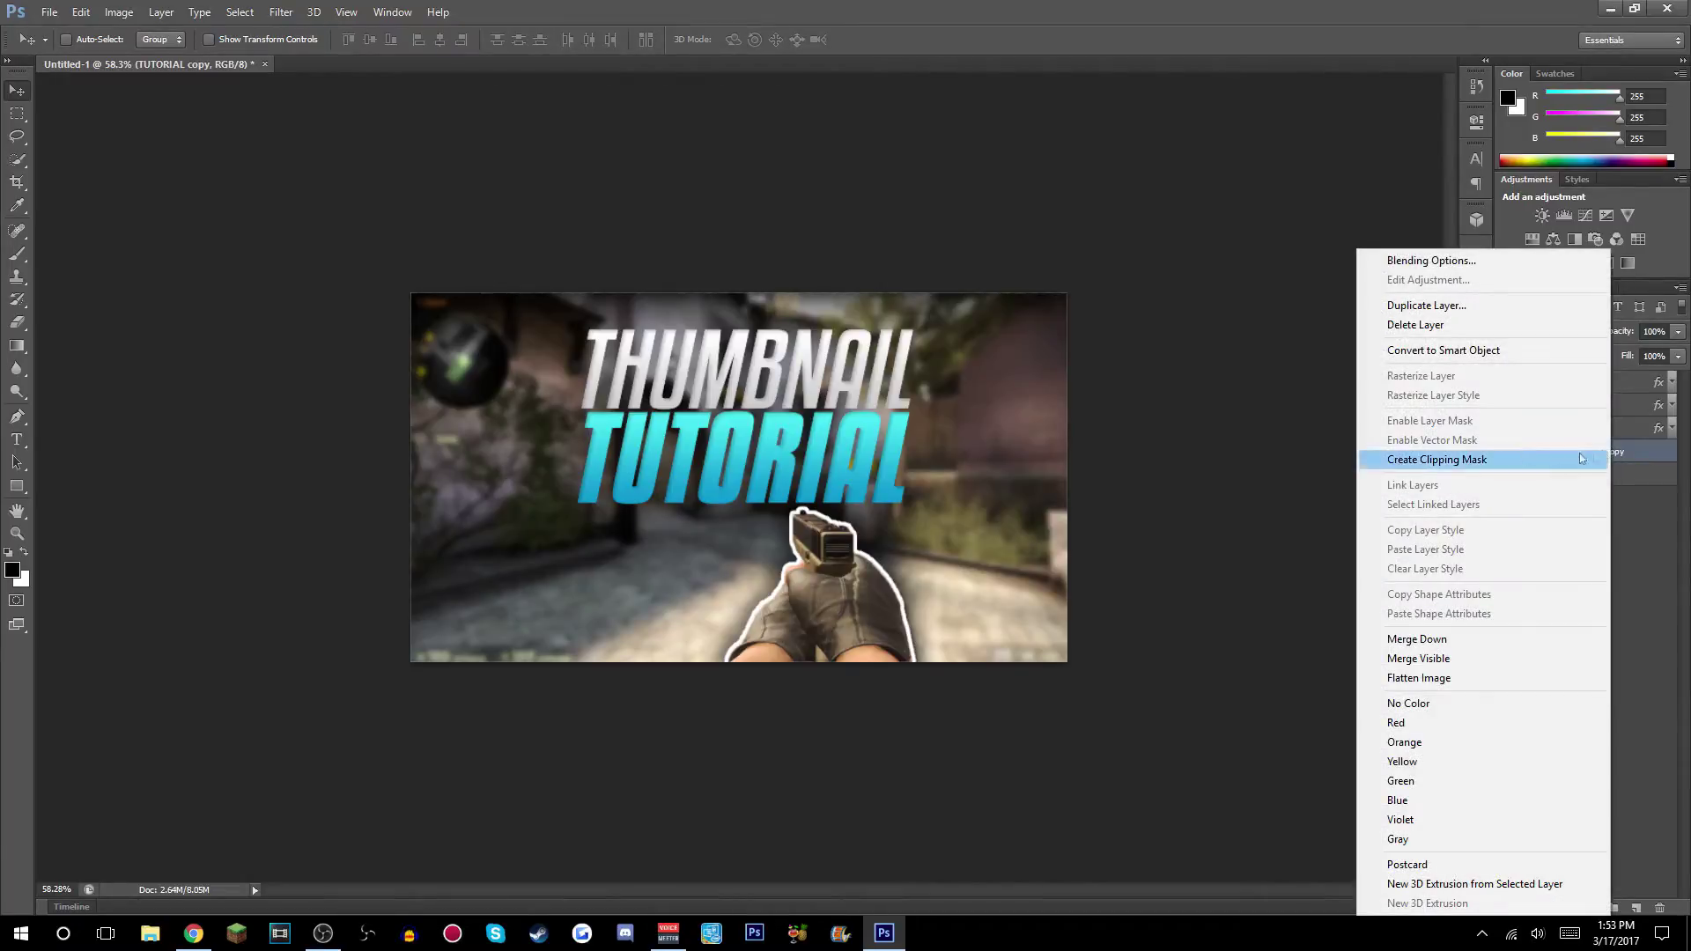
pyautogui.click(1653, 518)
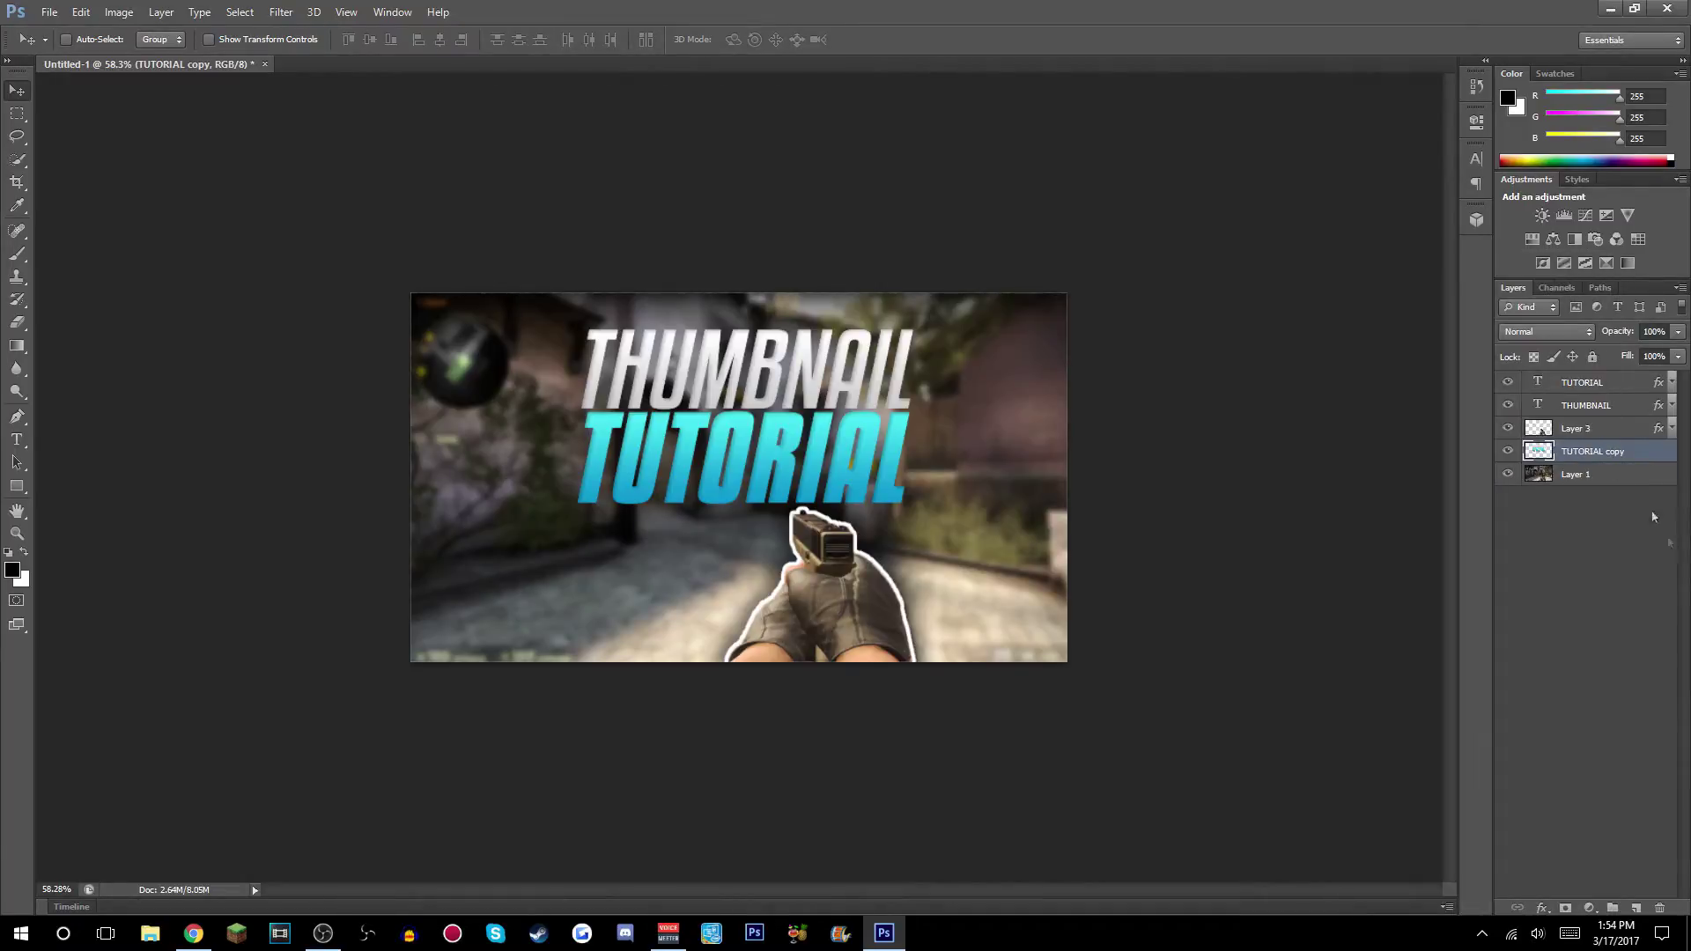
# Load the merged text layer's outline as a selection and expand it by 20 pixels.
pyautogui.click(240, 12)
pyautogui.click(1537, 449)
pyautogui.keyDown('ctrl'); pyautogui.click(1537, 449); pyautogui.keyUp('ctrl')
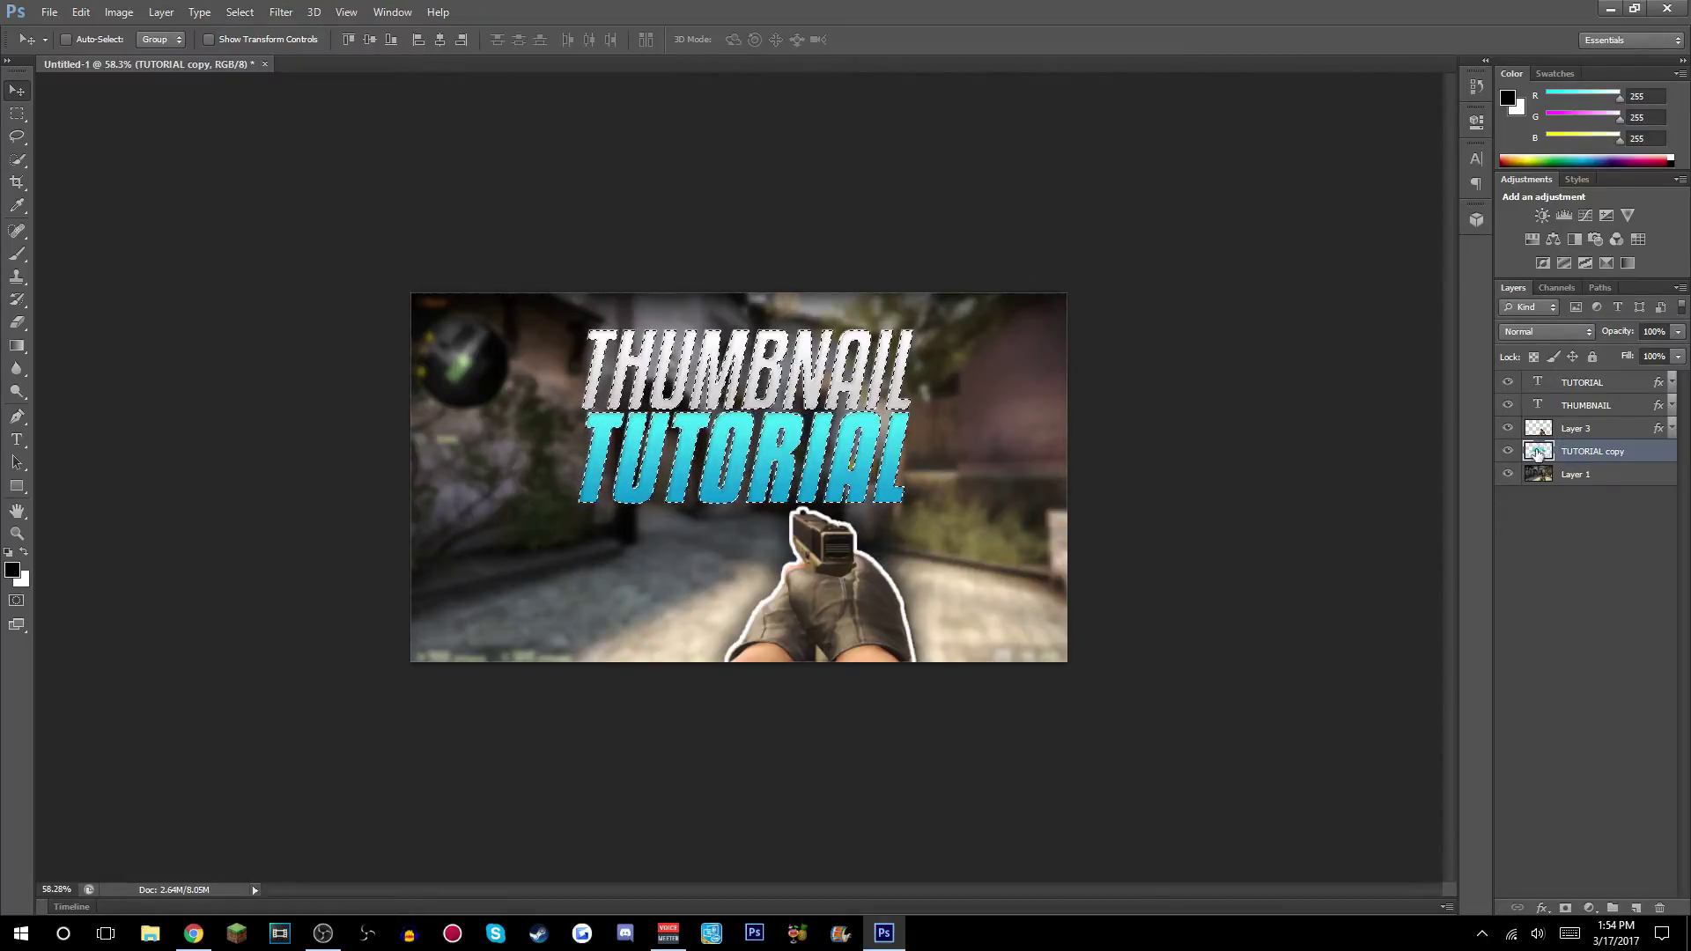
pyautogui.click(244, 11)
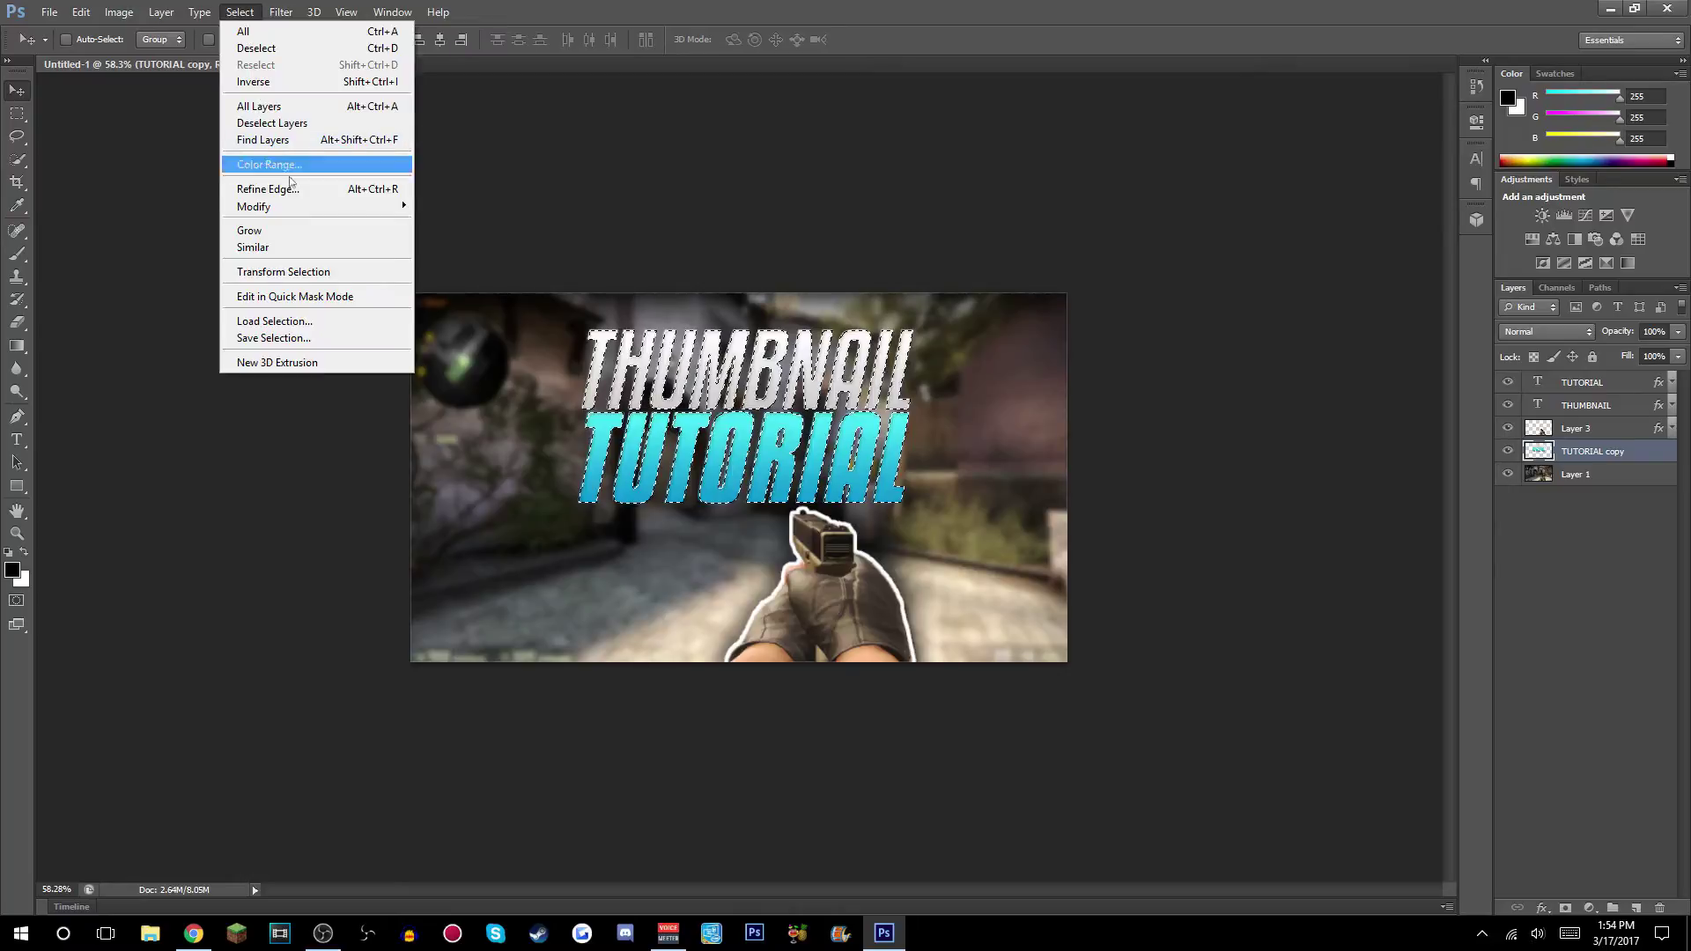
pyautogui.moveTo(264, 200)
pyautogui.click(132, 239)
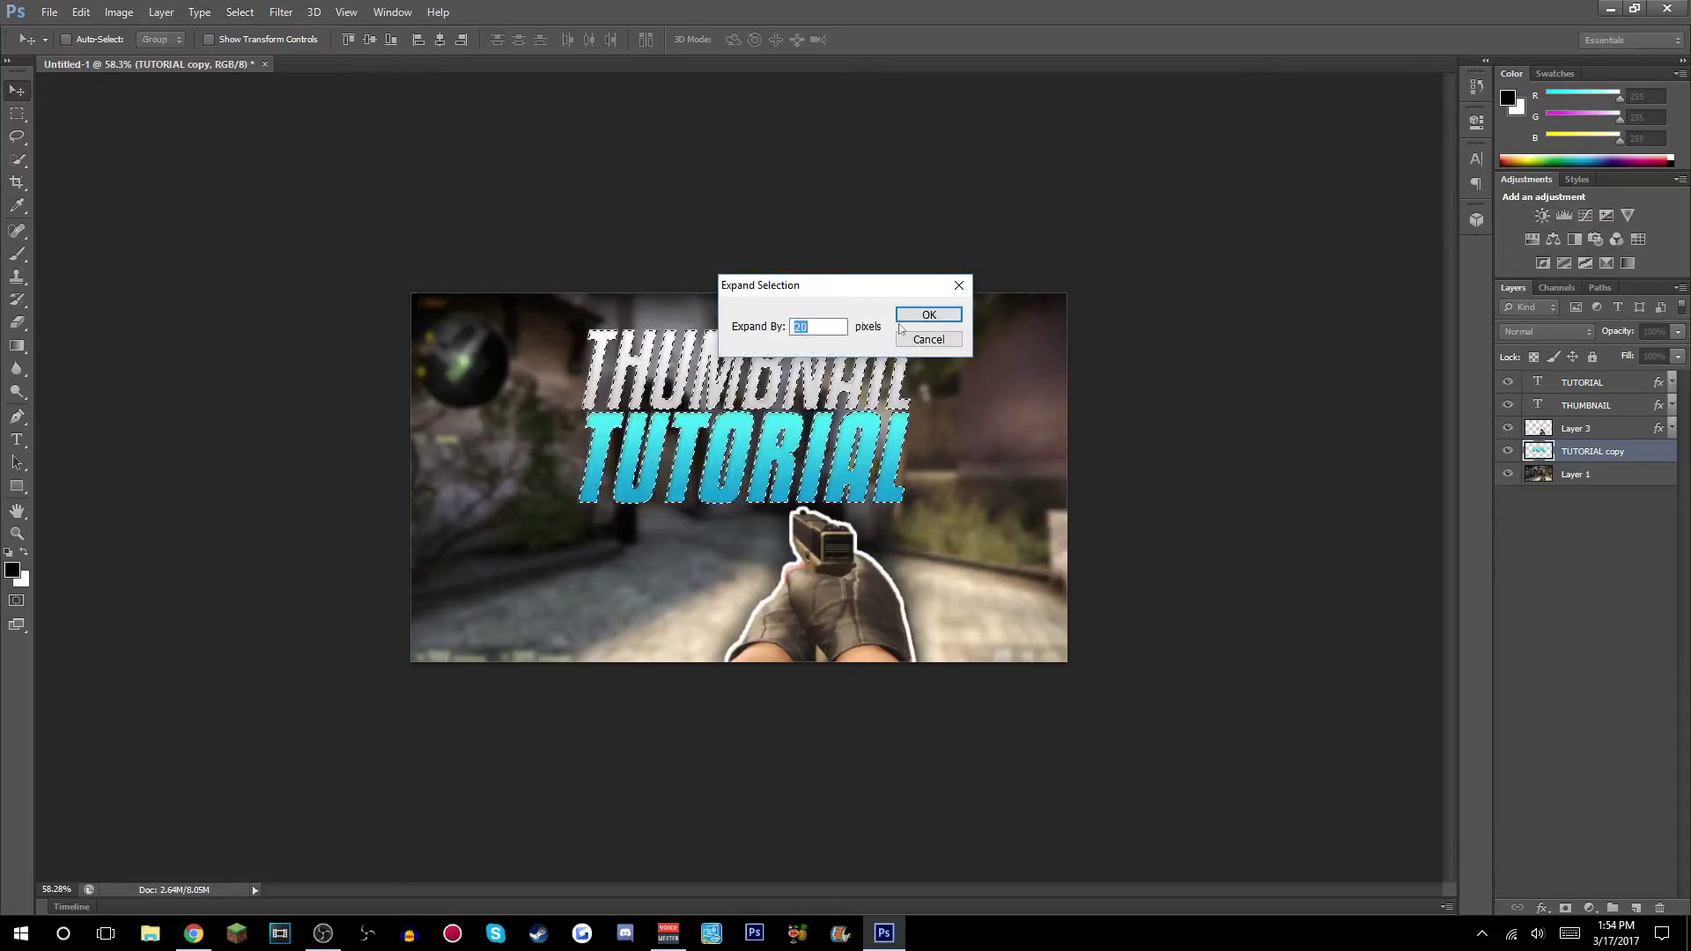
pyautogui.press('Return')
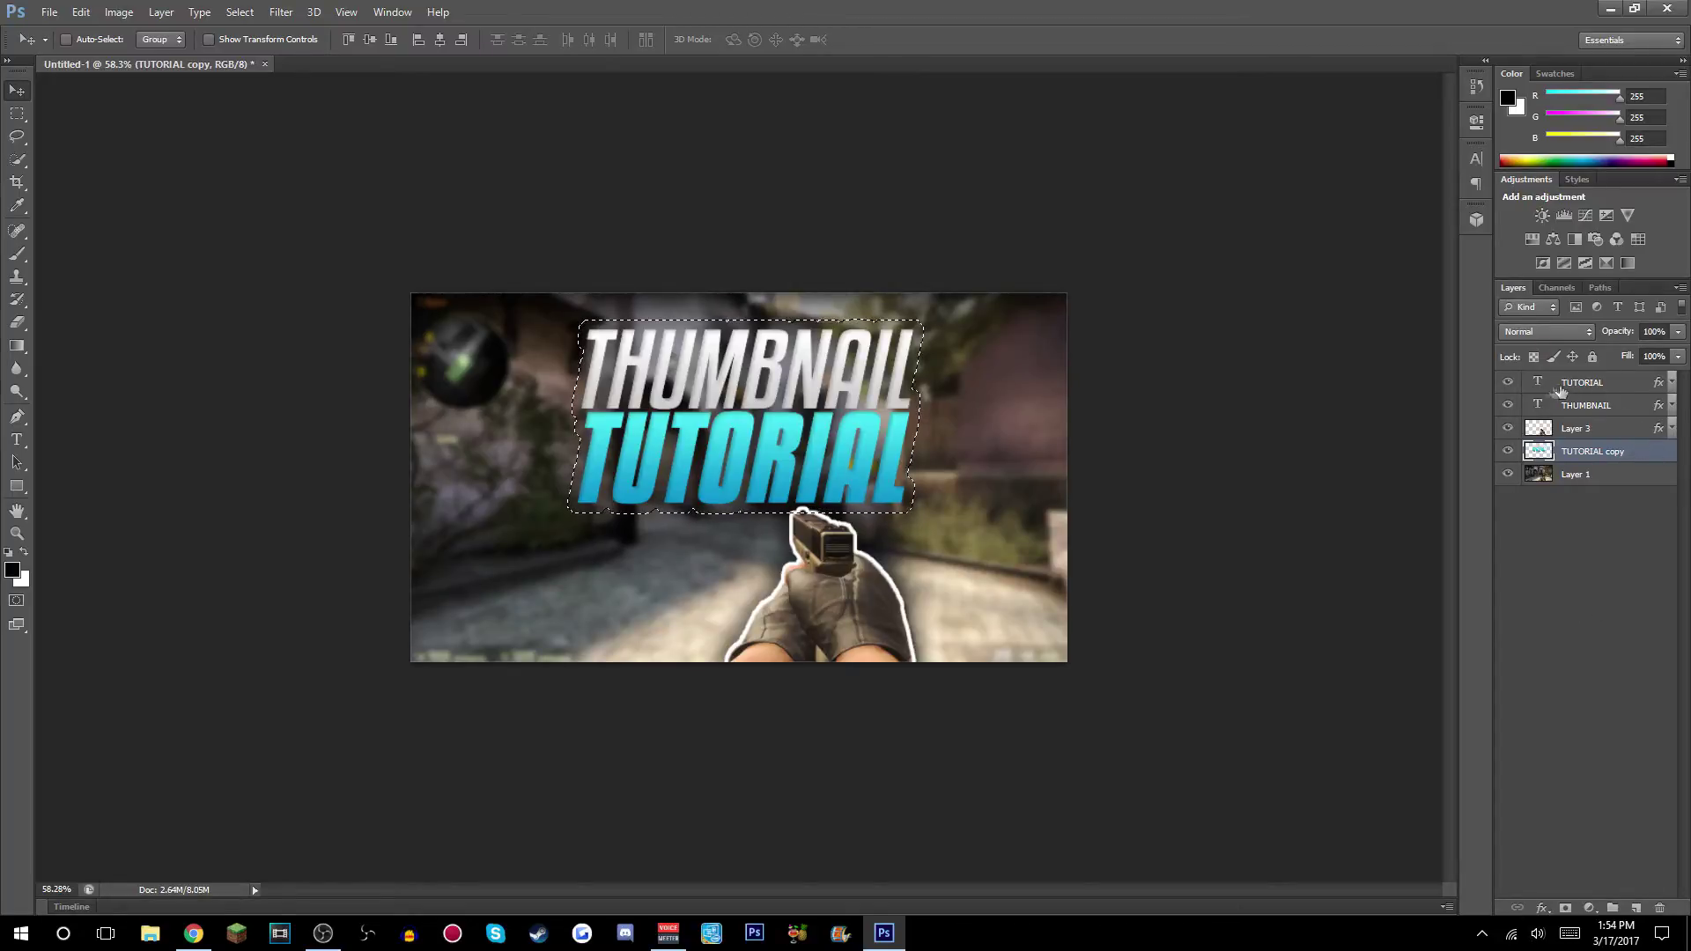
# Fill the expanded selection with black on the TUTORIAL copy layer to form a backing shape behind the title.
pyautogui.click(1508, 98)
pyautogui.click(1507, 98)
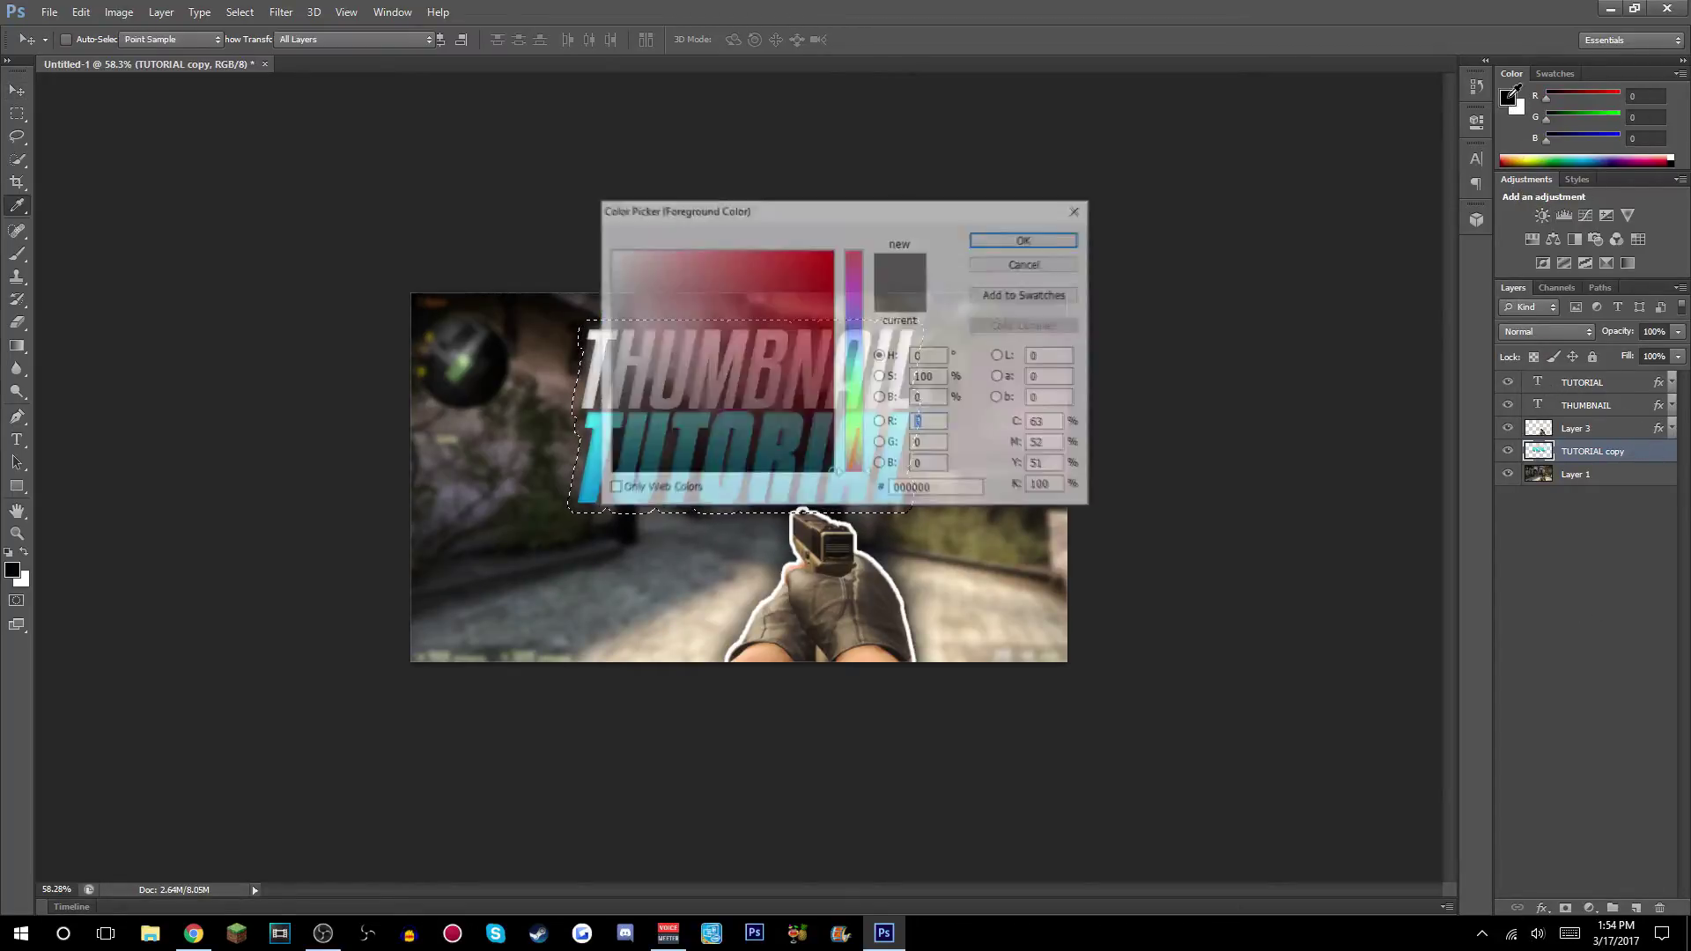
pyautogui.click(1026, 238)
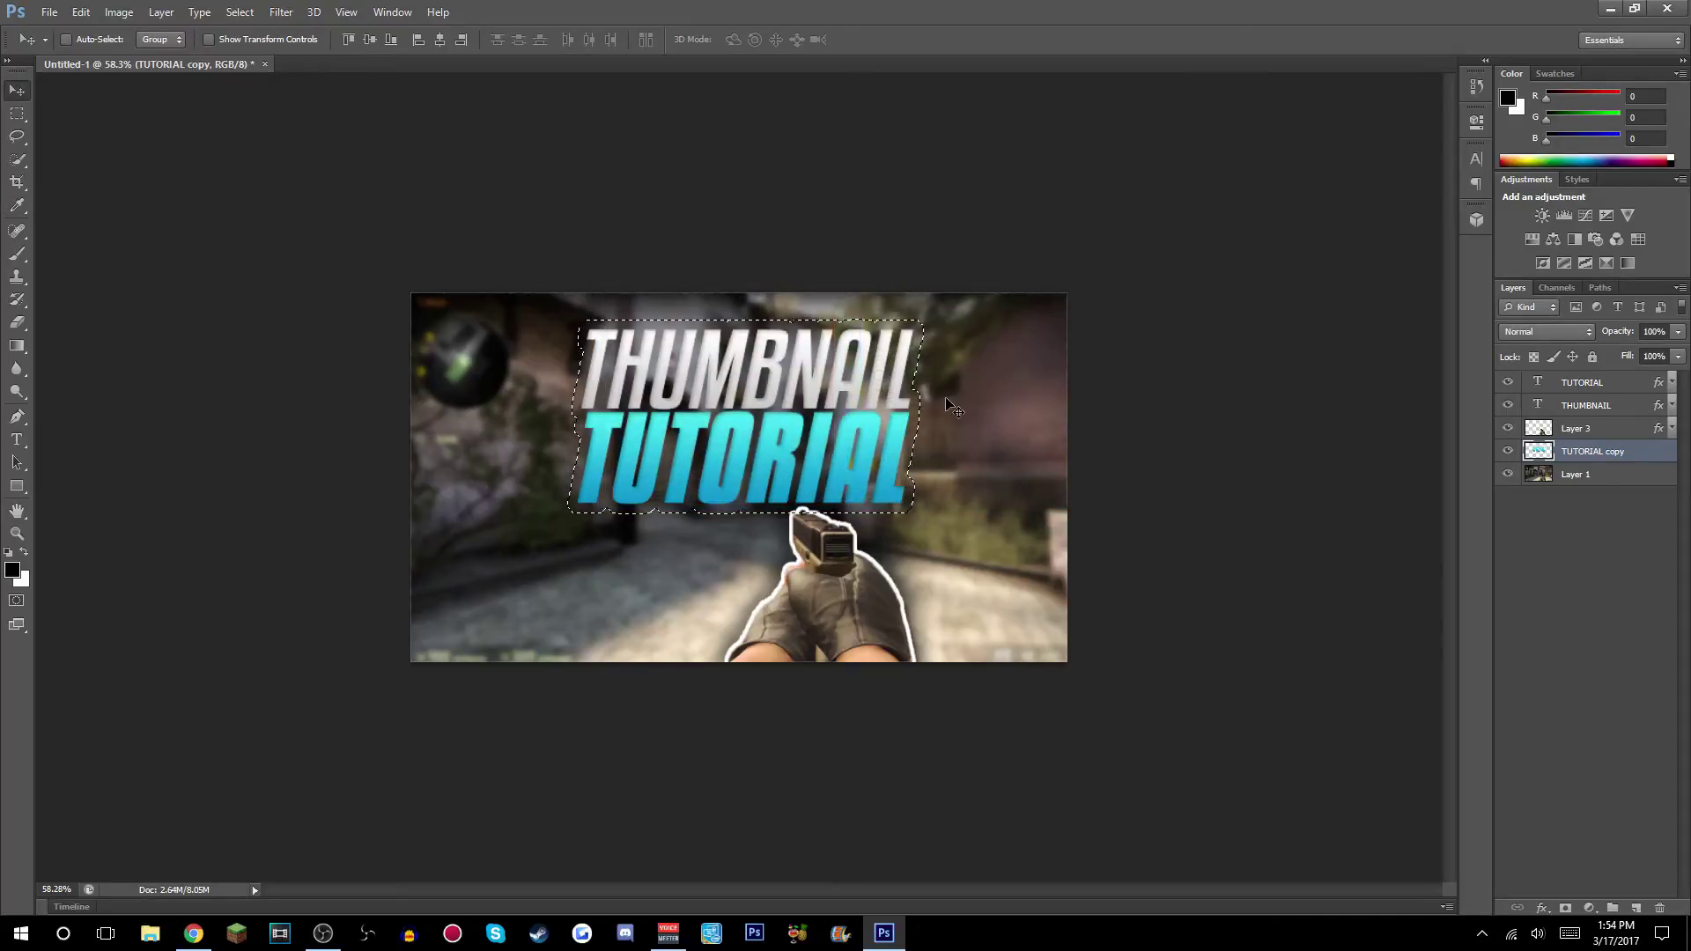
pyautogui.hotkey('alt', 'BackSpace')
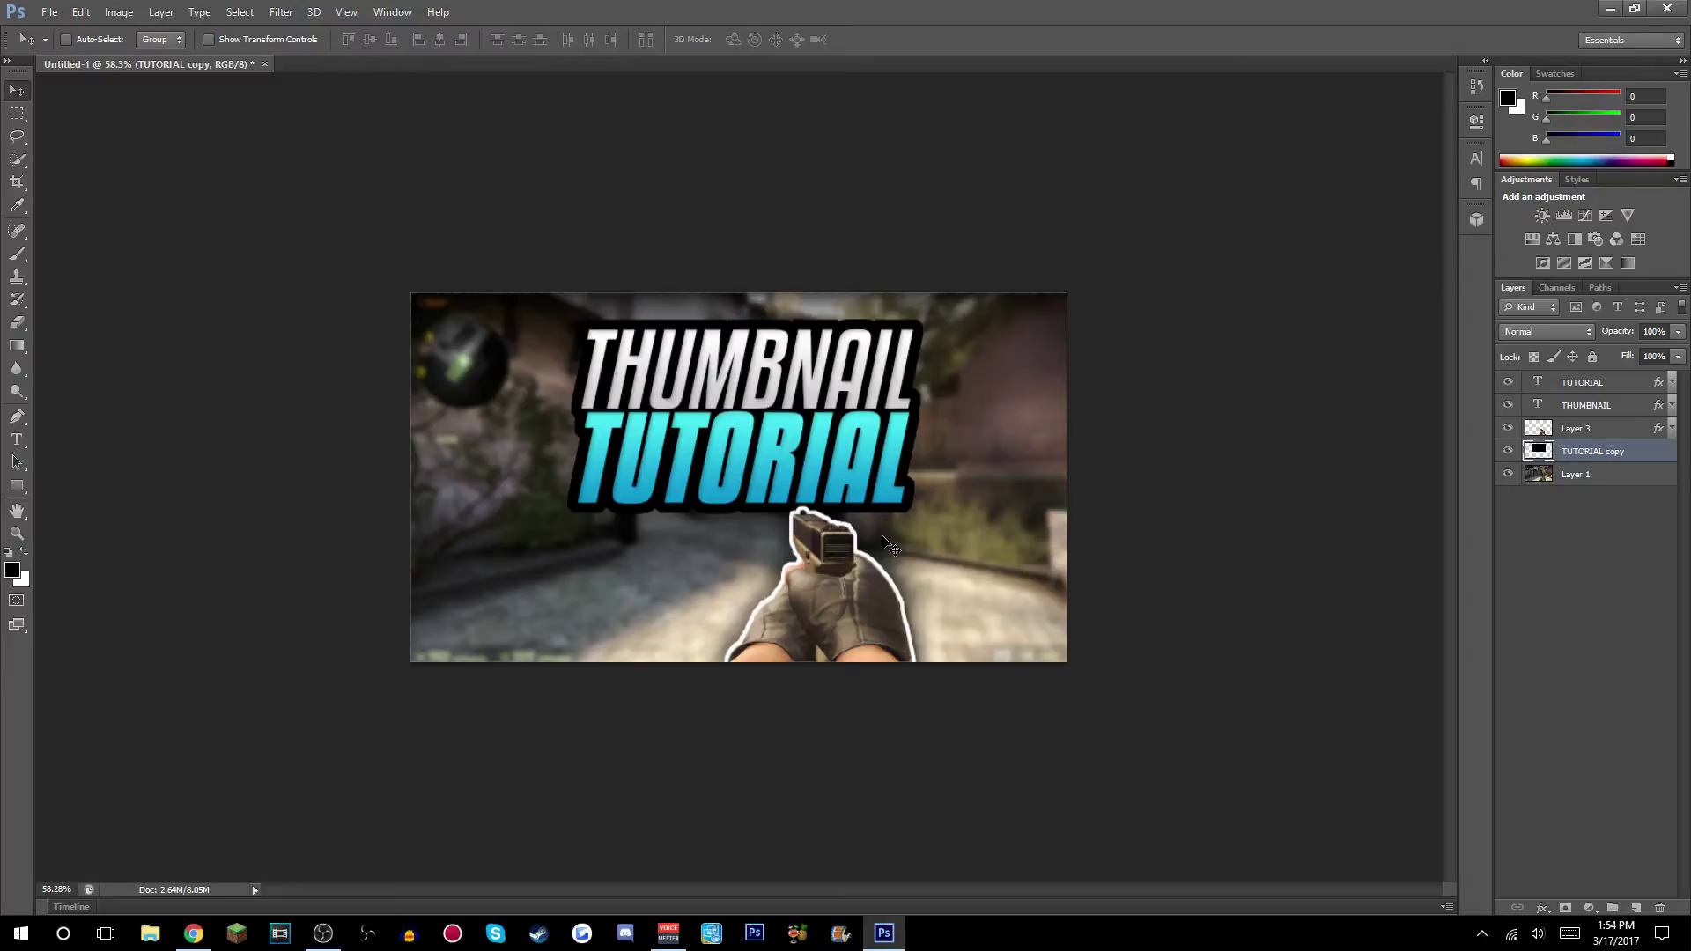
pyautogui.scroll(-4, 883, 537)
pyautogui.scroll(3, 883, 537)
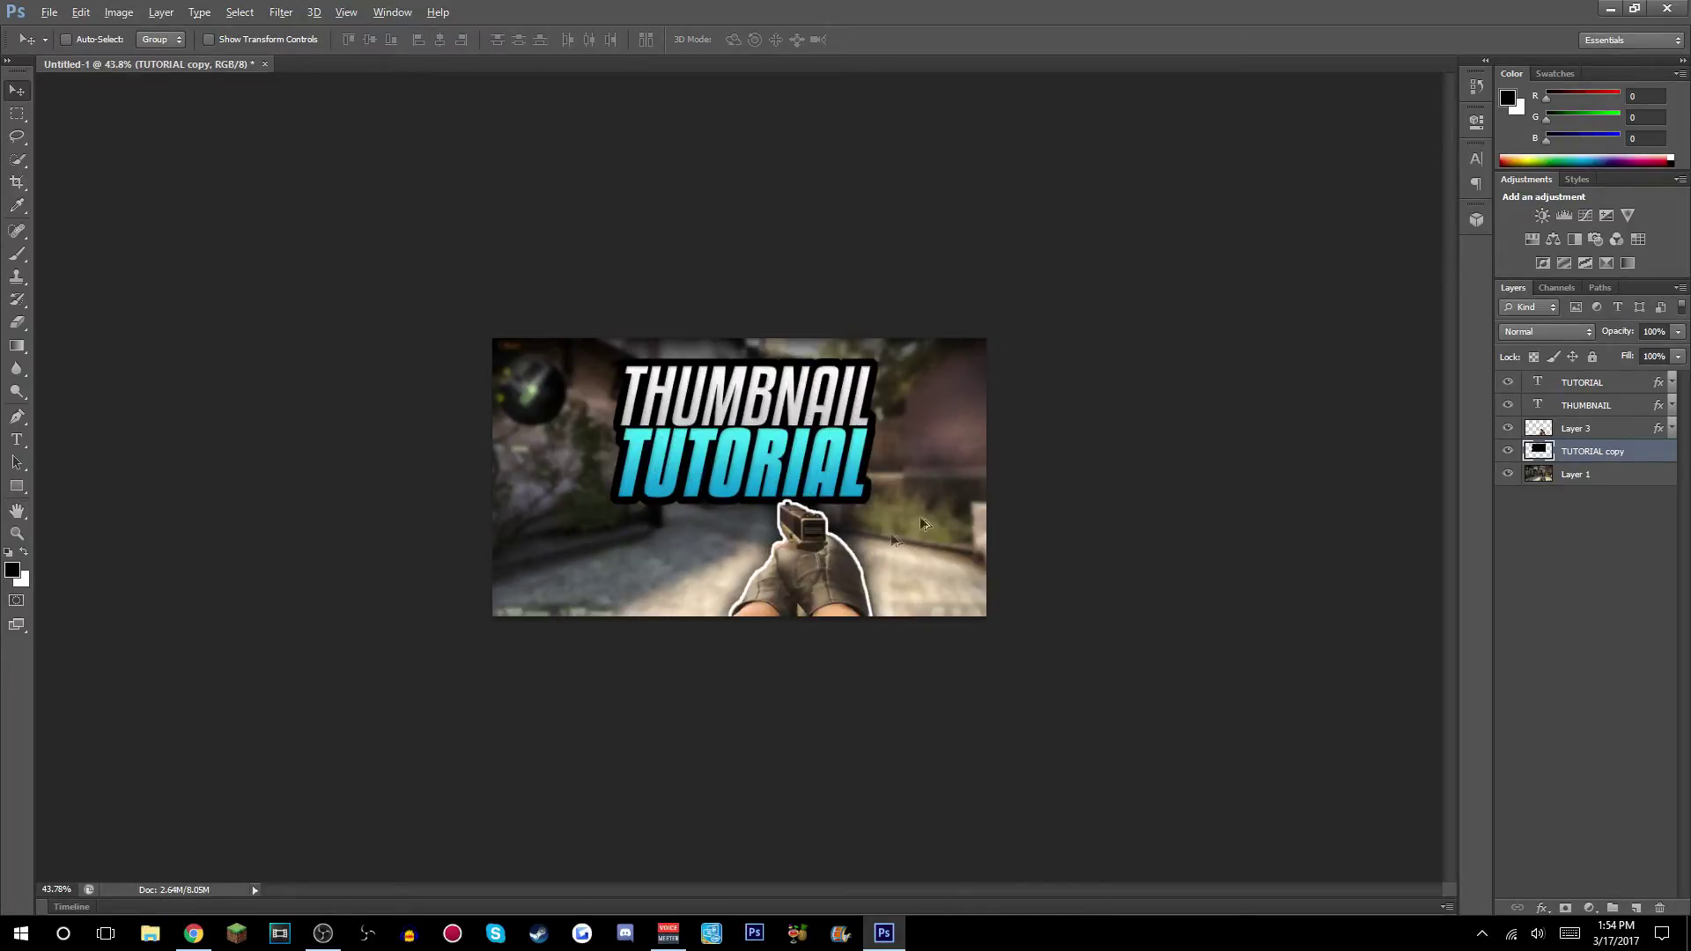
# Add a white 7 px outside stroke to the black backing layer behind the title.
pyautogui.keyDown('ctrl'); pyautogui.click(1639, 454); pyautogui.keyUp('ctrl')
pyautogui.doubleClick(1639, 455)
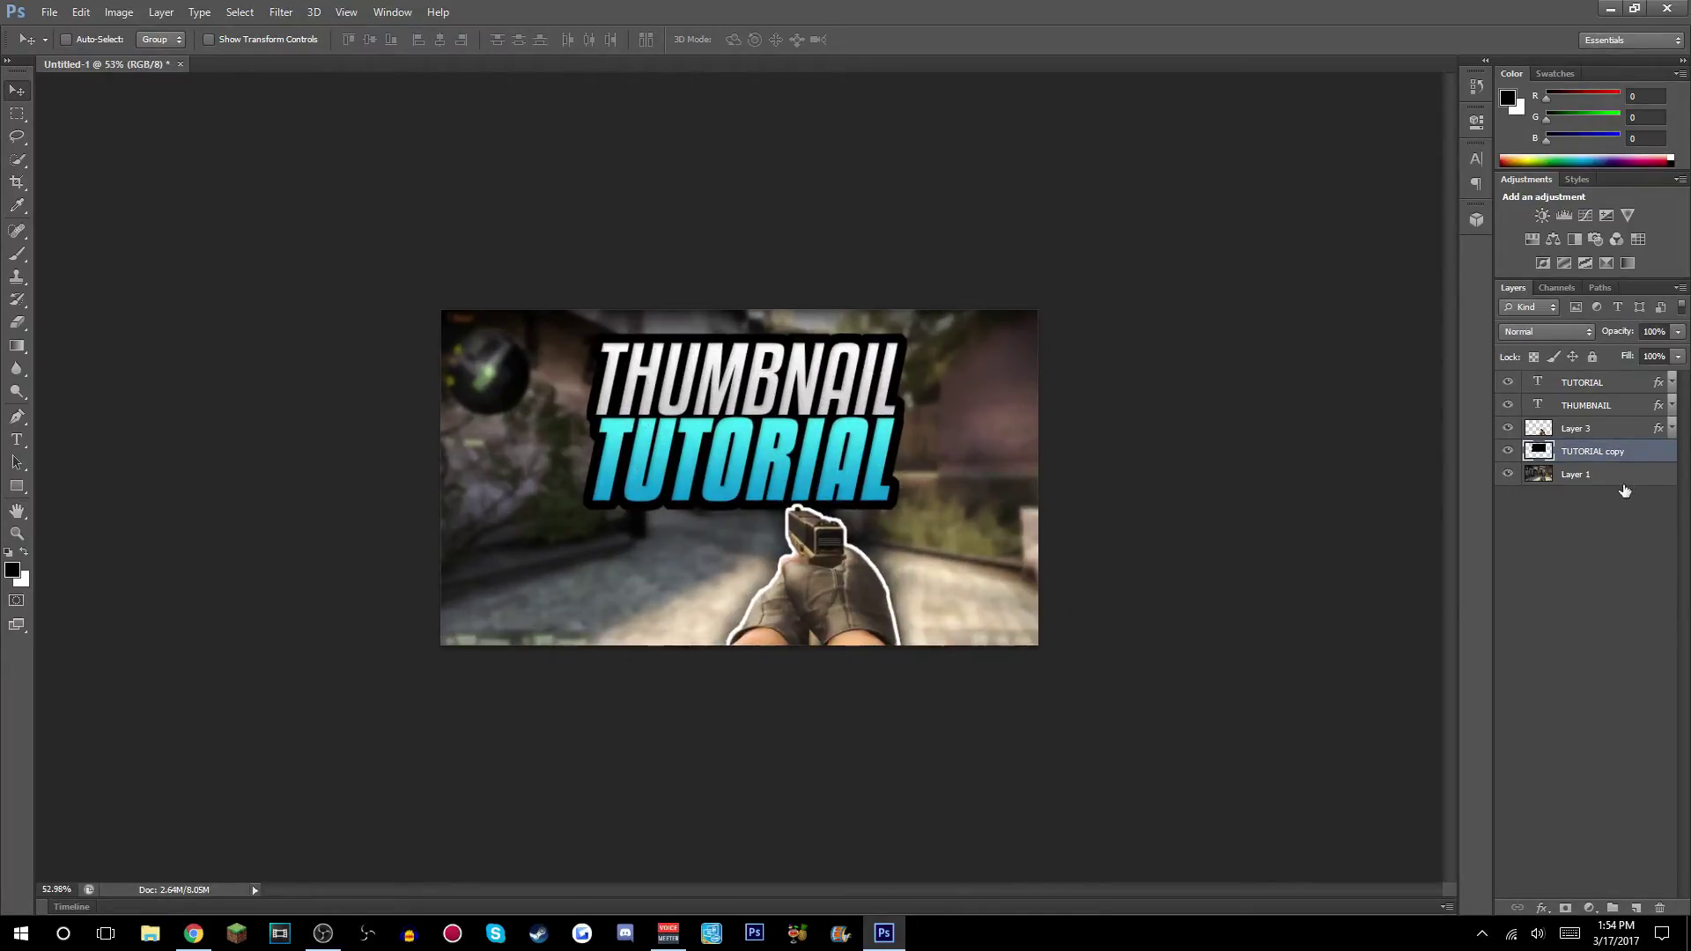
pyautogui.click(1084, 334)
pyautogui.click(1105, 334)
pyautogui.click(1281, 381)
pyautogui.moveTo(722, 379); pyautogui.dragTo(514, 209)
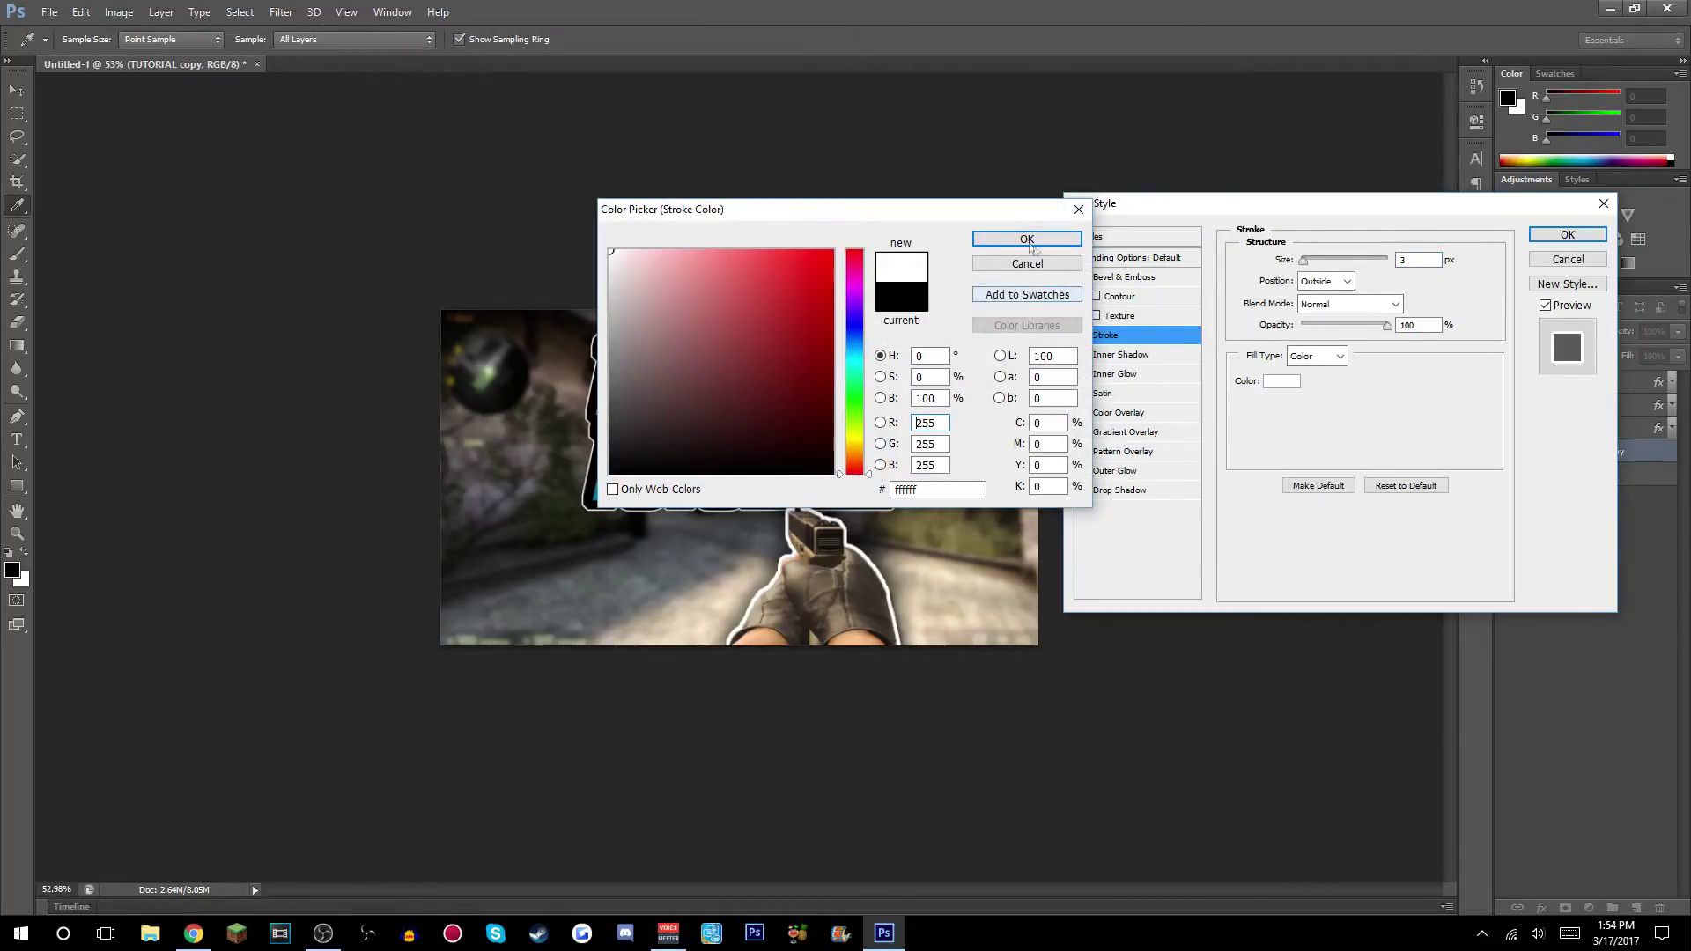
pyautogui.click(1026, 238)
pyautogui.write('7')
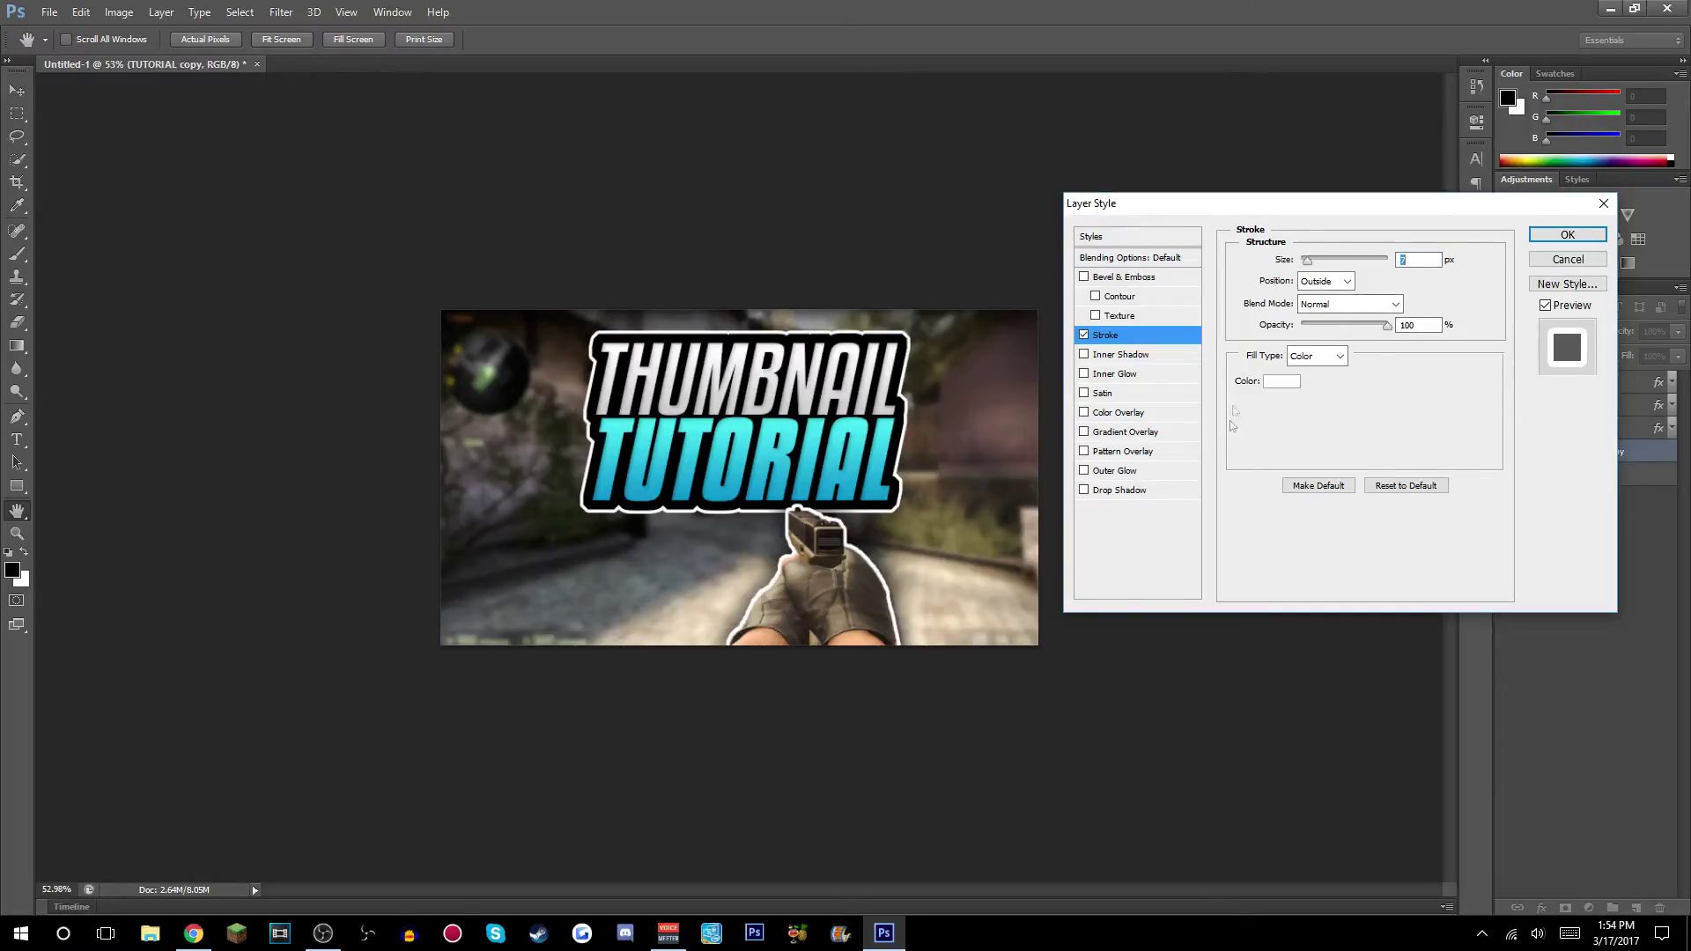
# Add a Multiply drop shadow with 100% opacity, 0 px distance, 40% spread and 60 px size, and apply the style.
pyautogui.click(1118, 490)
pyautogui.moveTo(1365, 282); pyautogui.dragTo(1337, 297)
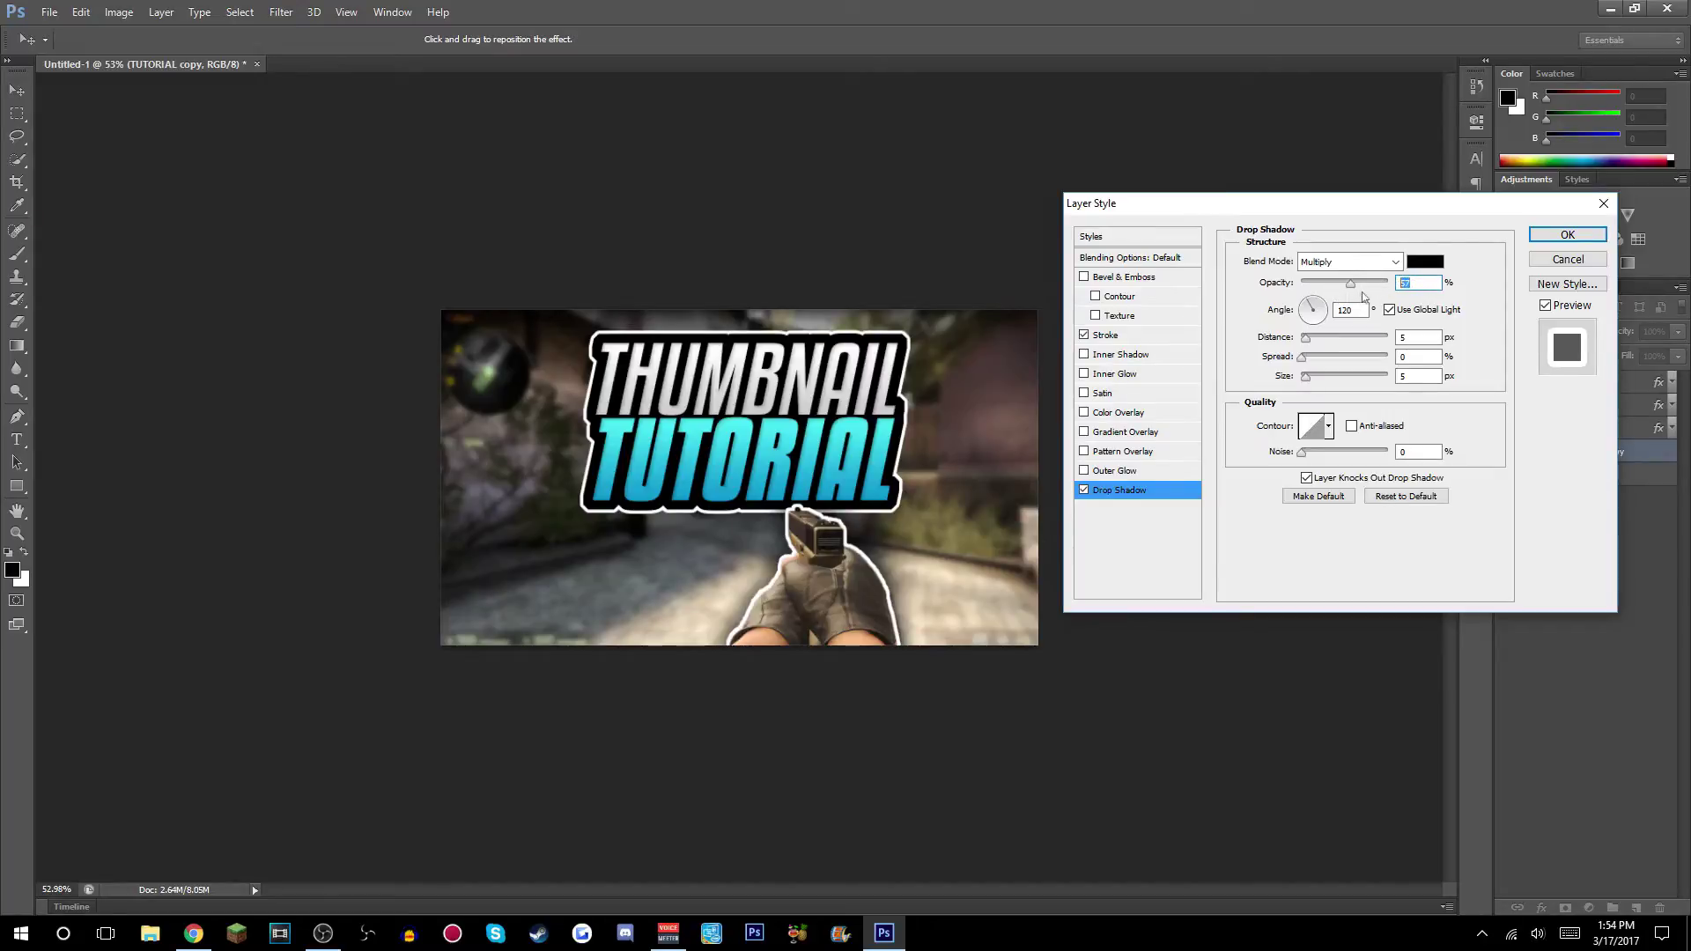
pyautogui.press('Tab')
pyautogui.press('Tab')
pyautogui.write('40')
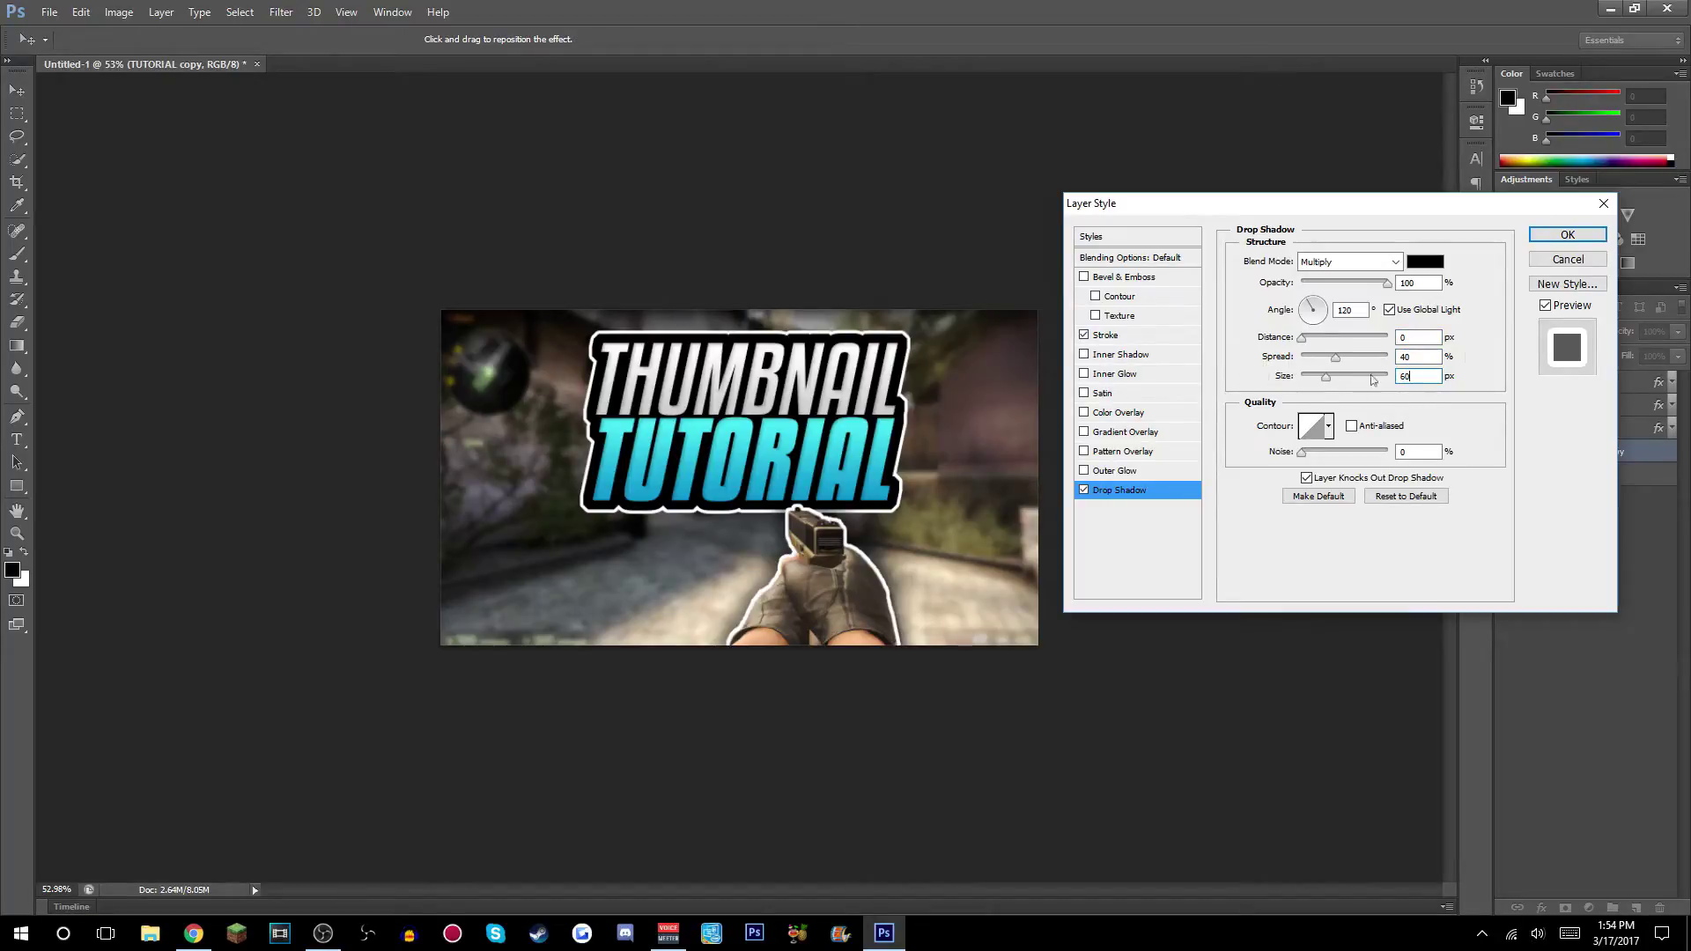
pyautogui.click(1540, 241)
pyautogui.scroll(-3, 1022, 467)
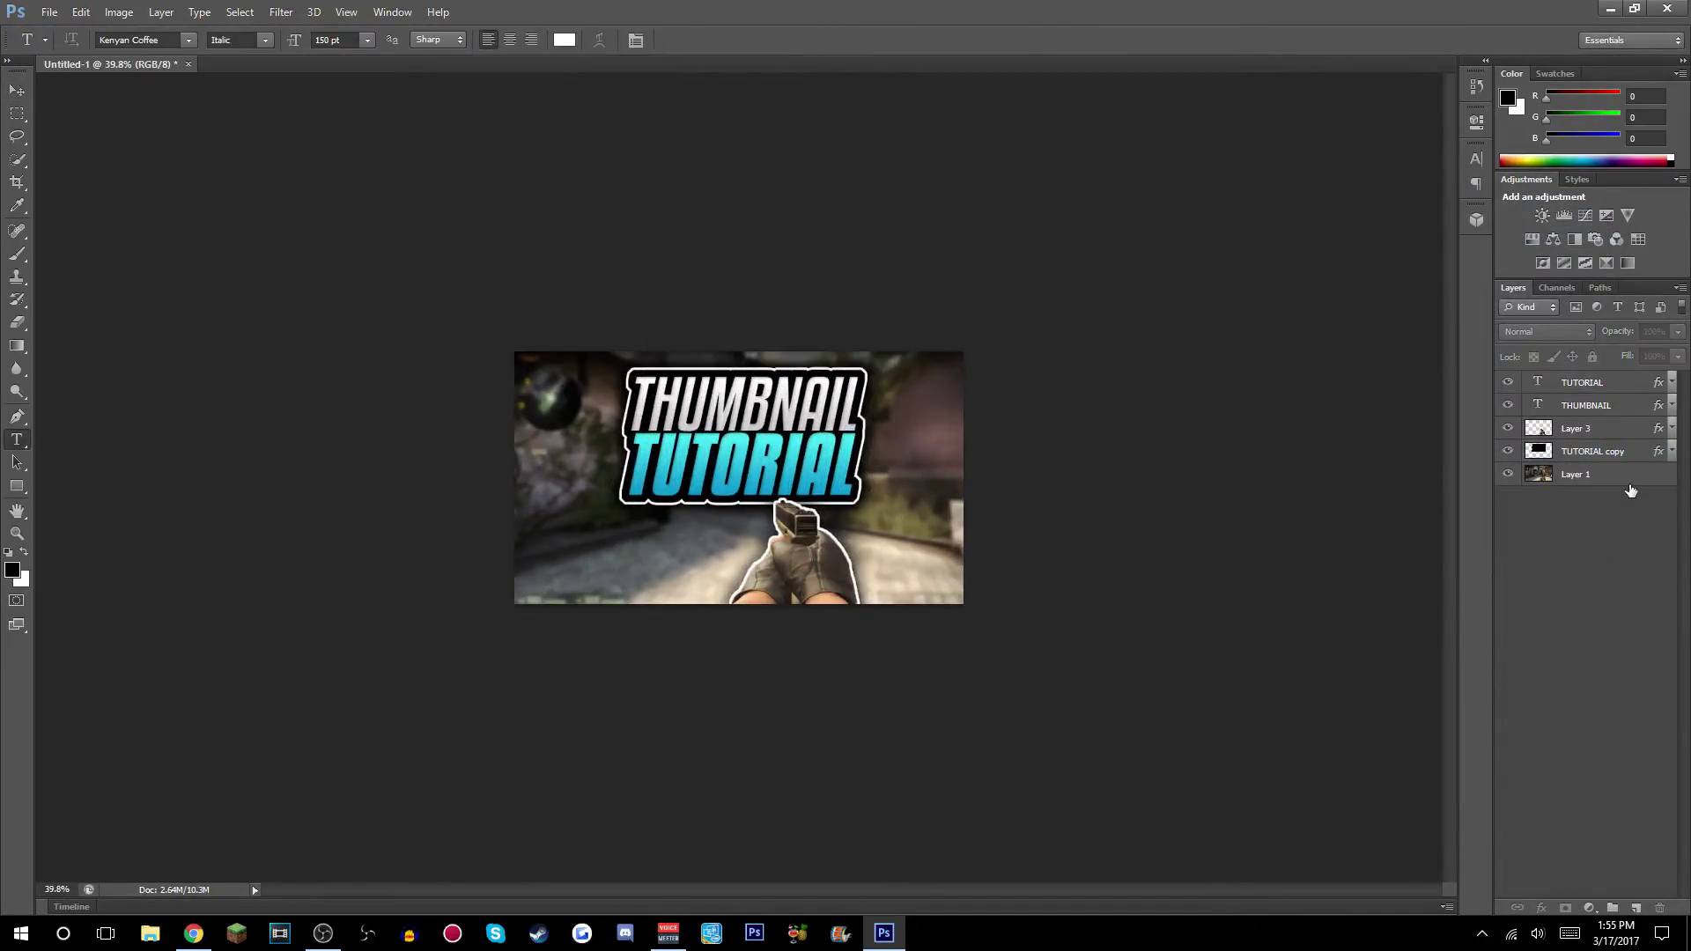
# Add a gradient overlay to background Layer 1, replacing the gradient's black stop with the copied cyan color.
pyautogui.doubleClick(1629, 485)
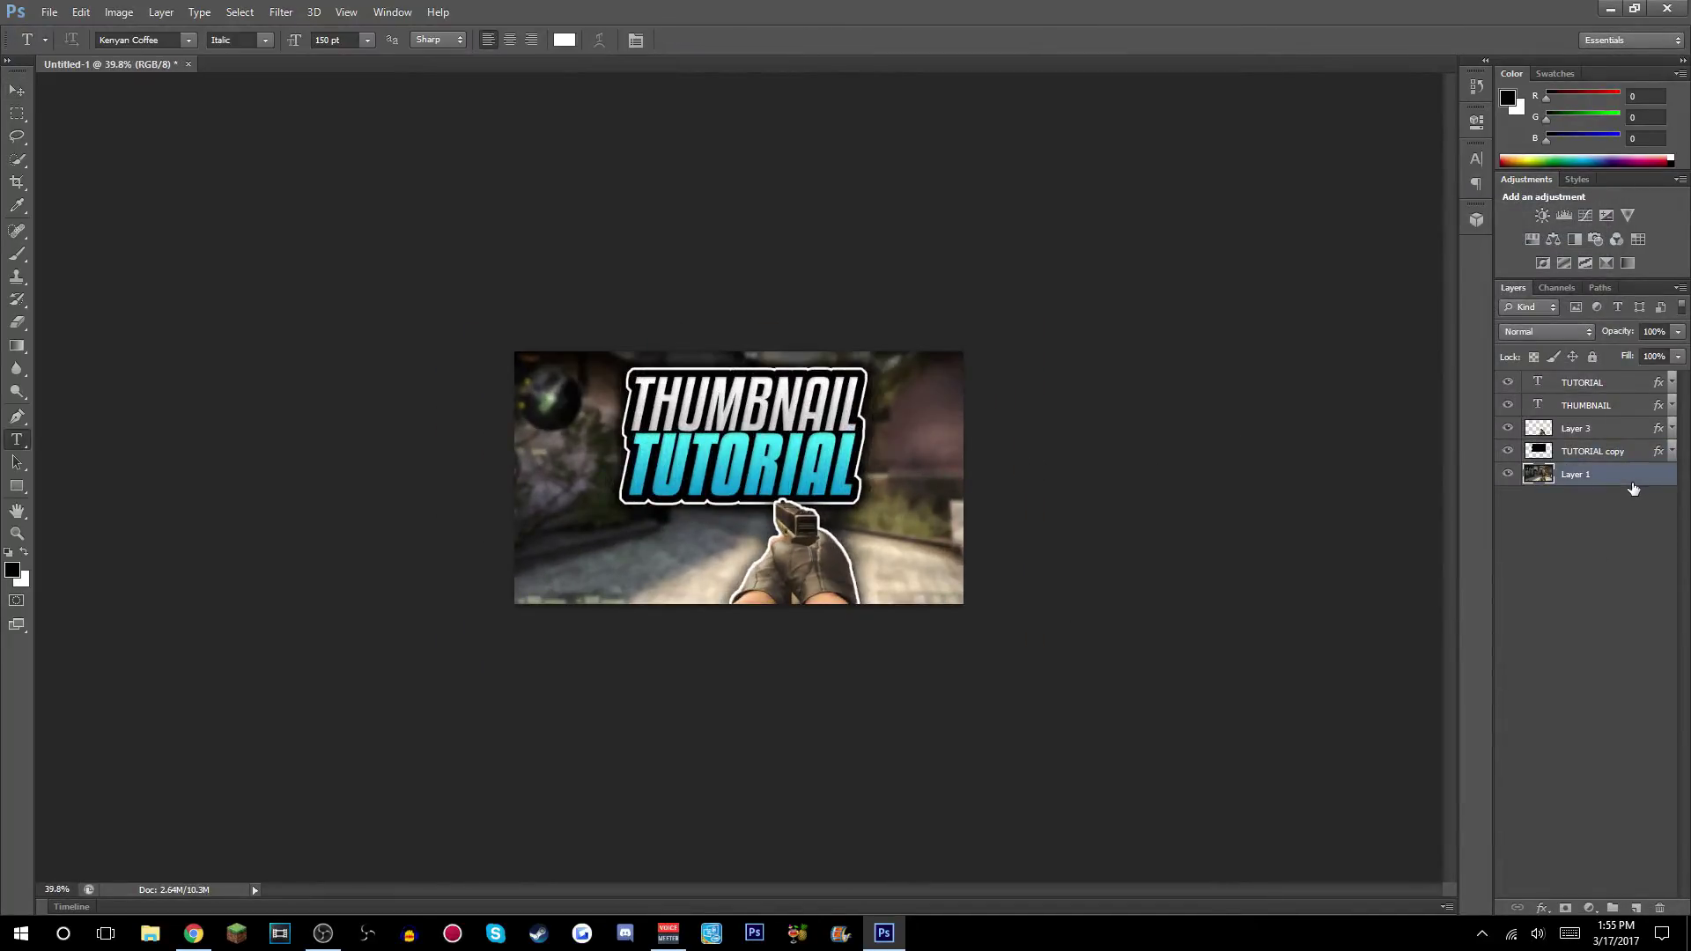
pyautogui.click(1089, 431)
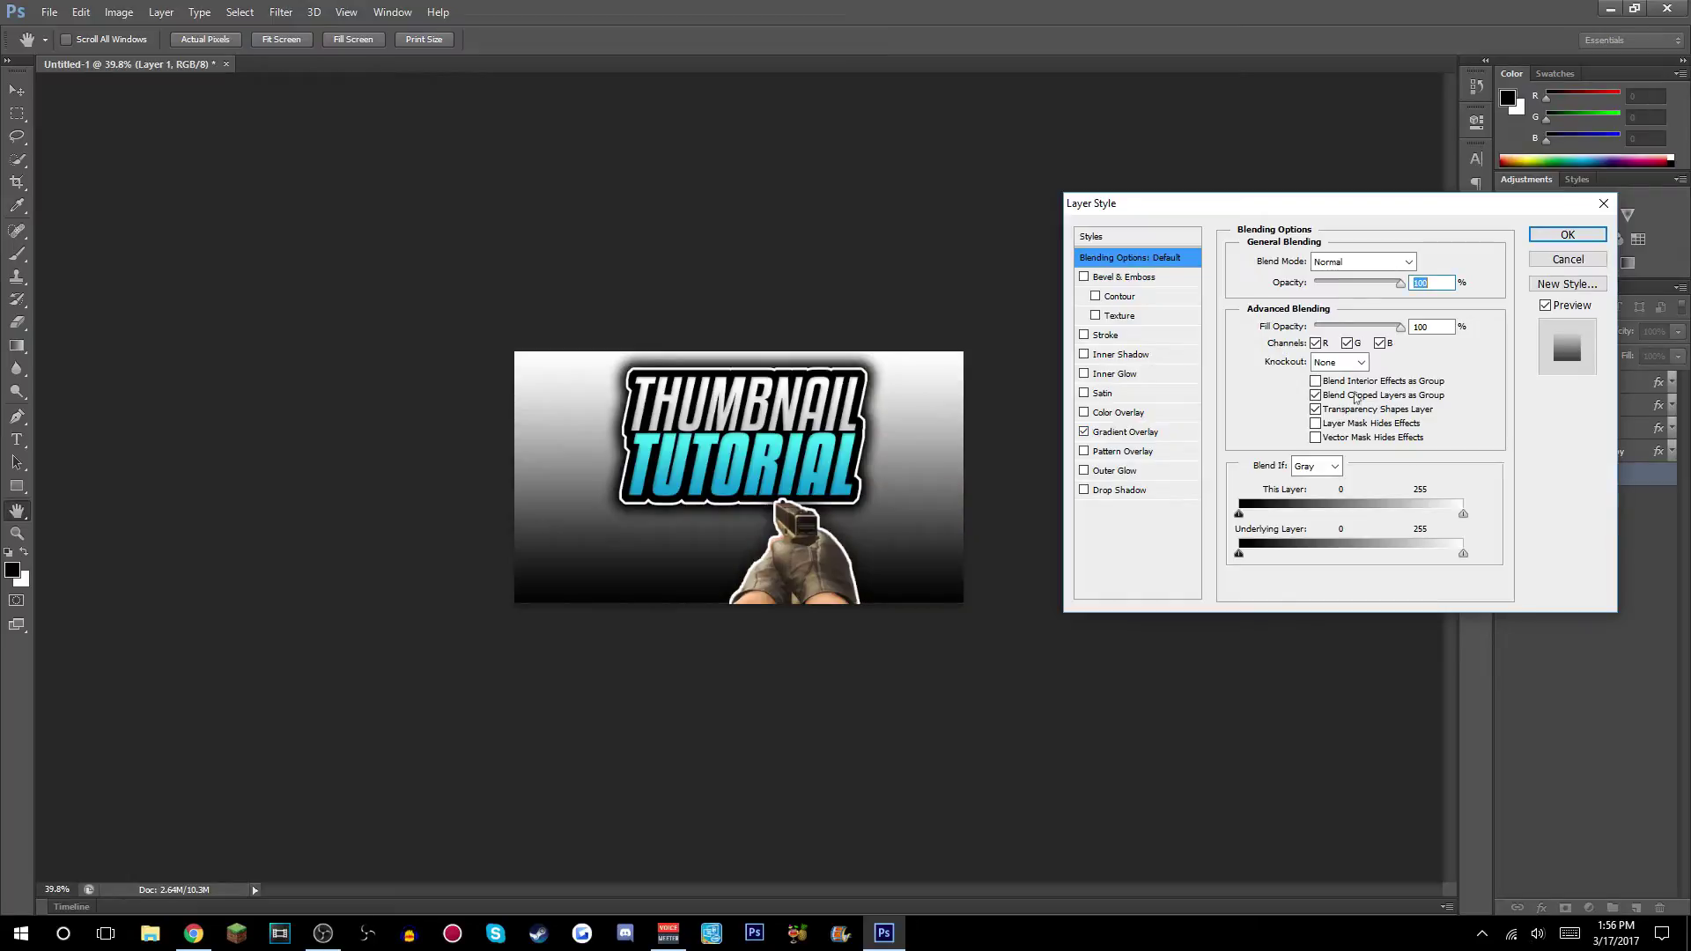
pyautogui.click(1144, 432)
pyautogui.click(1346, 302)
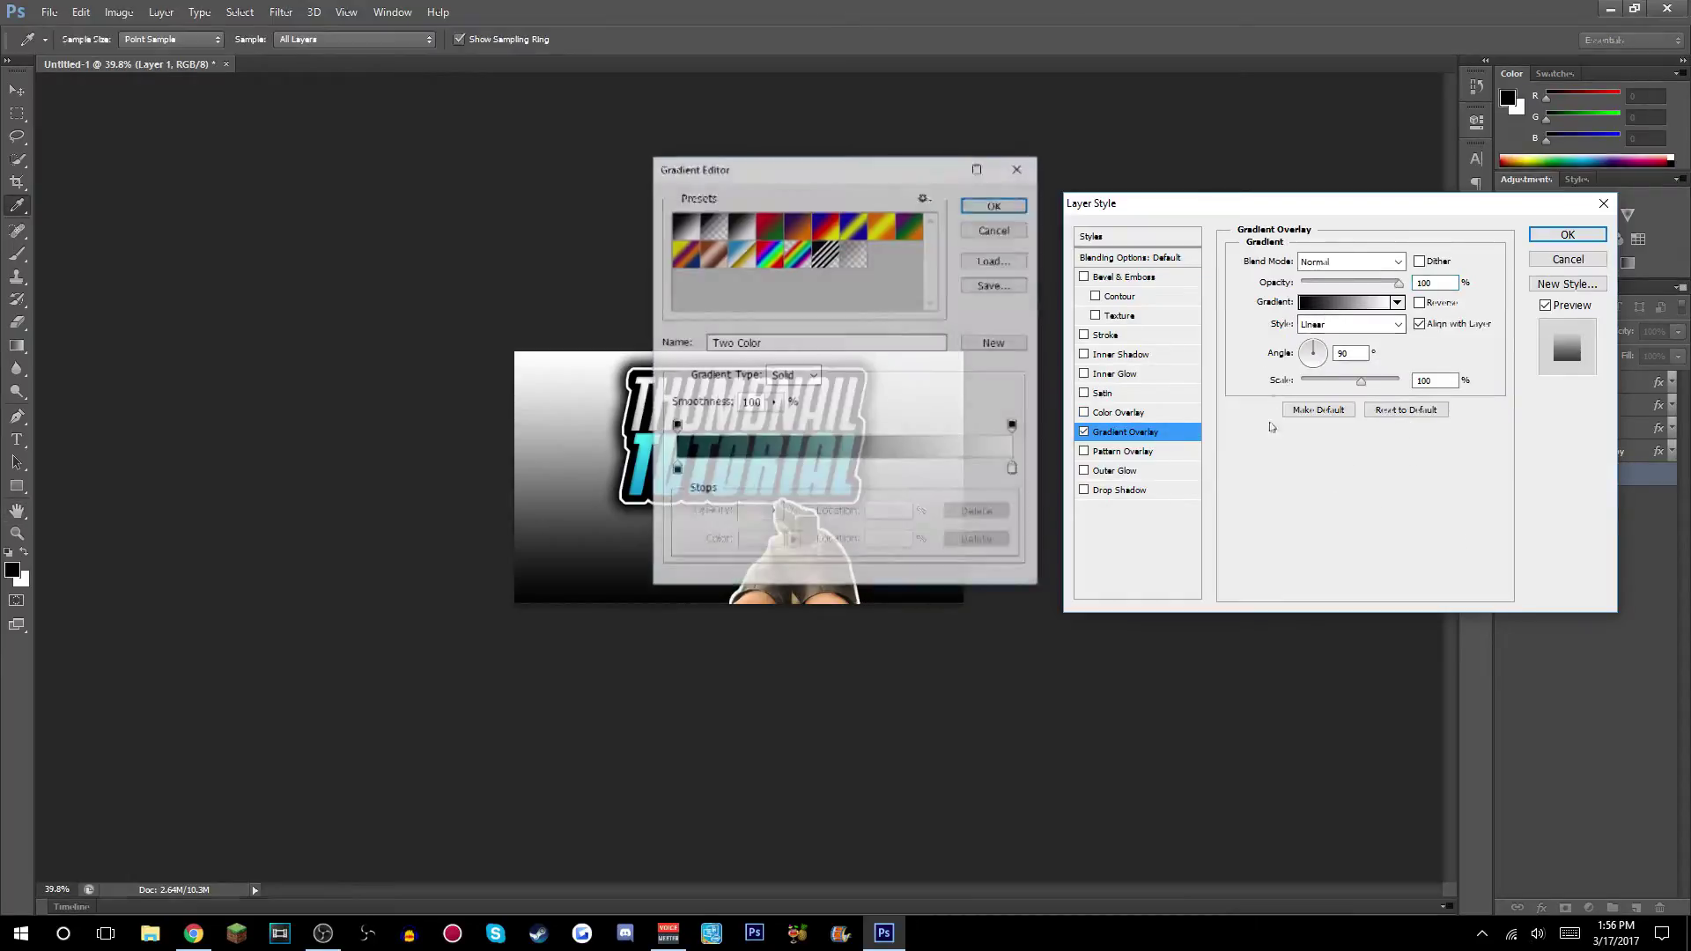
pyautogui.click(676, 470)
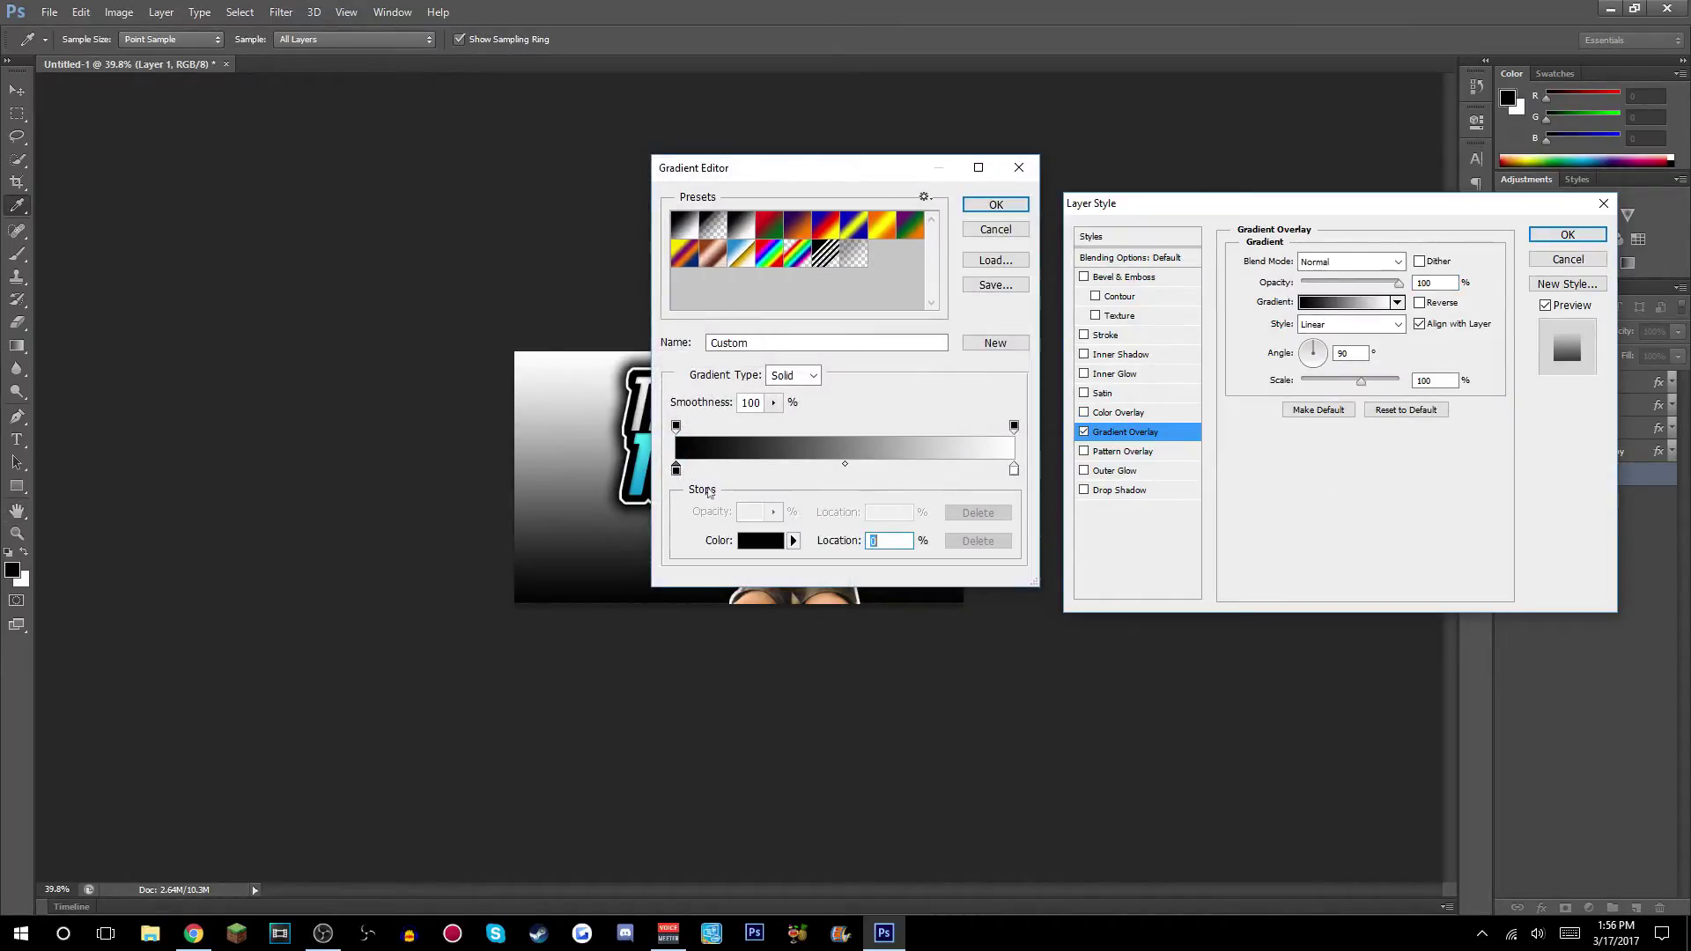
pyautogui.doubleClick(675, 471)
pyautogui.write('2cc2e2')
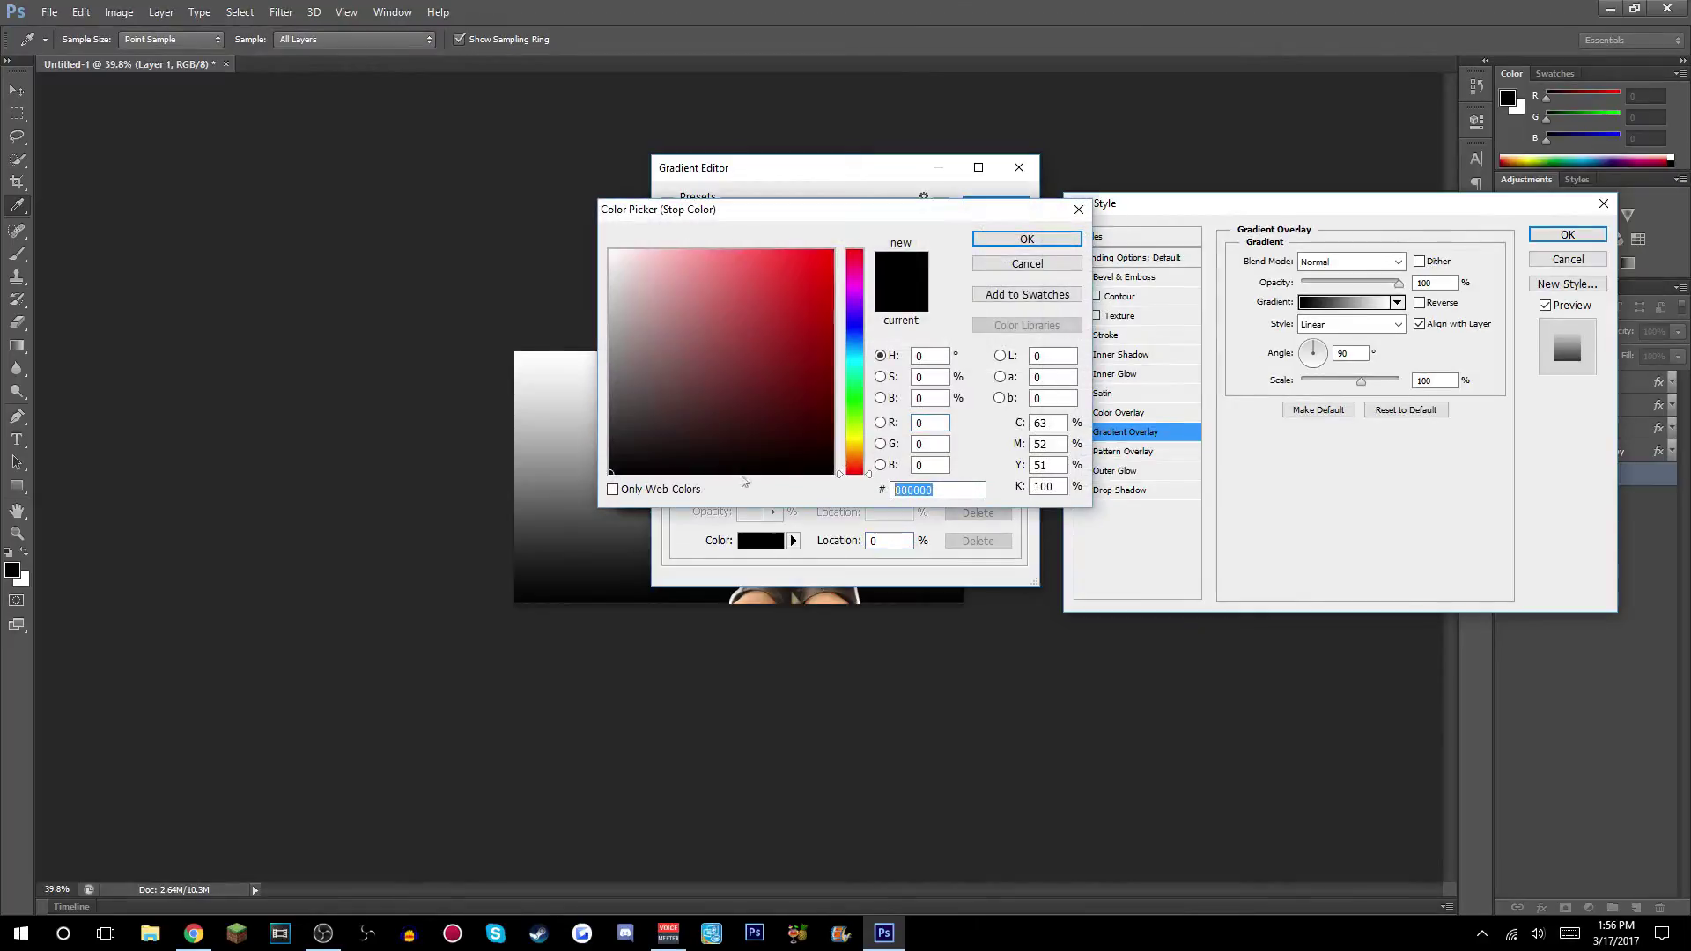
pyautogui.click(1027, 239)
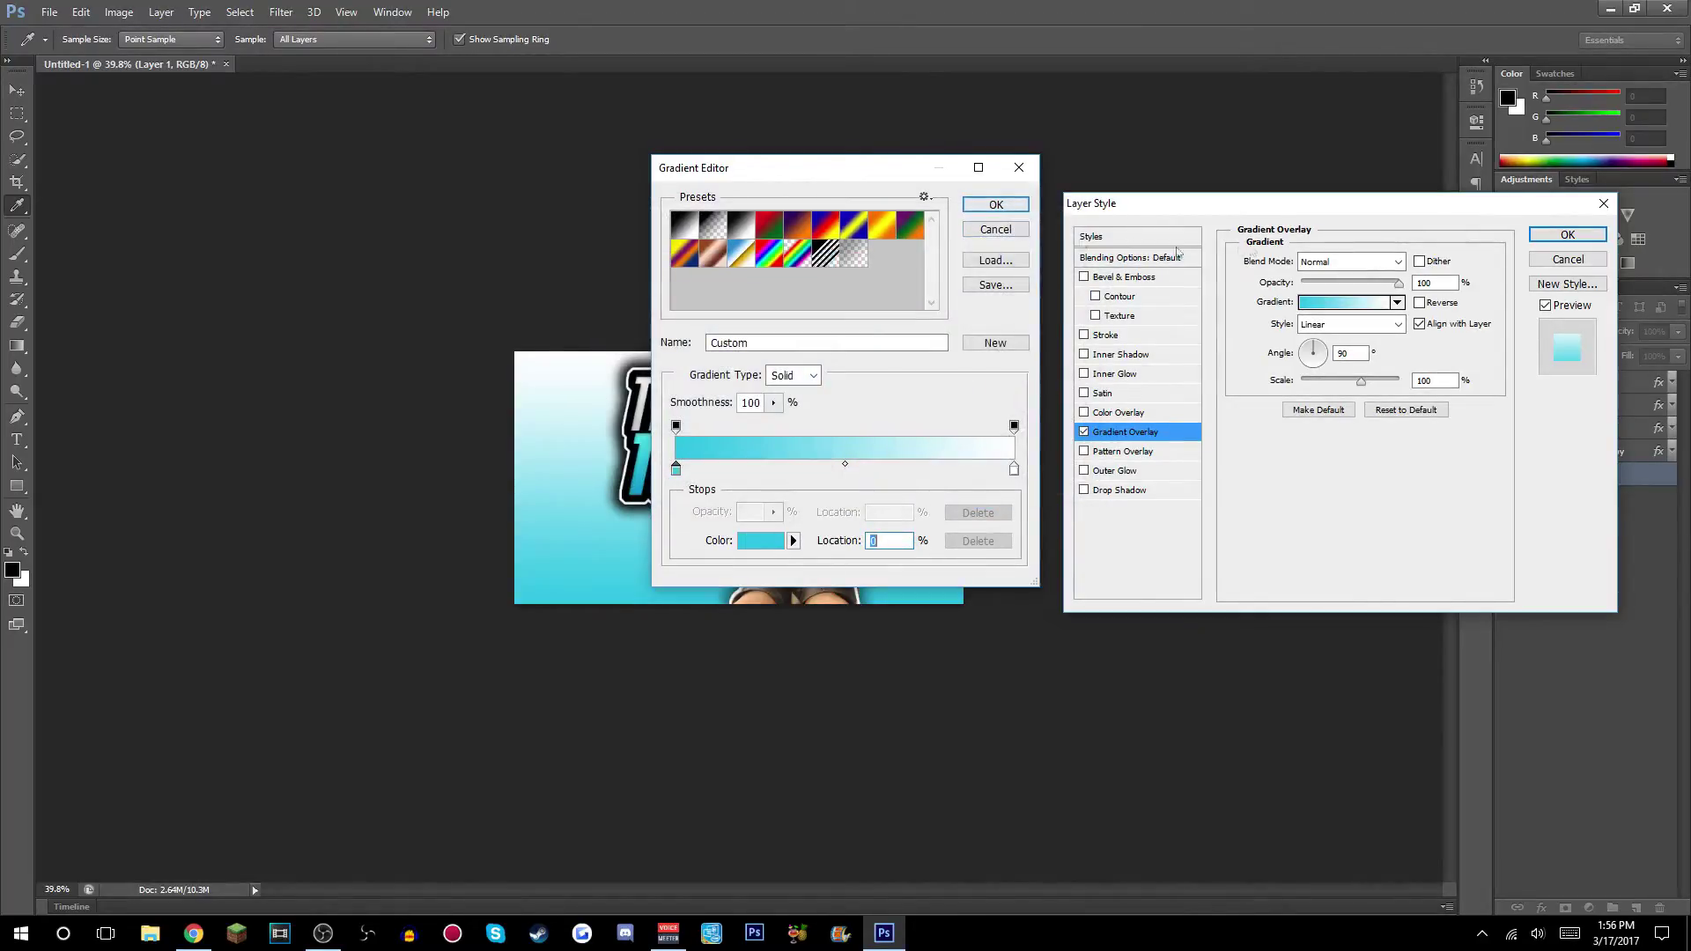
pyautogui.click(994, 205)
# Set Layer 1's gradient overlay to Overlay blend mode with 41% opacity.
pyautogui.click(1356, 261)
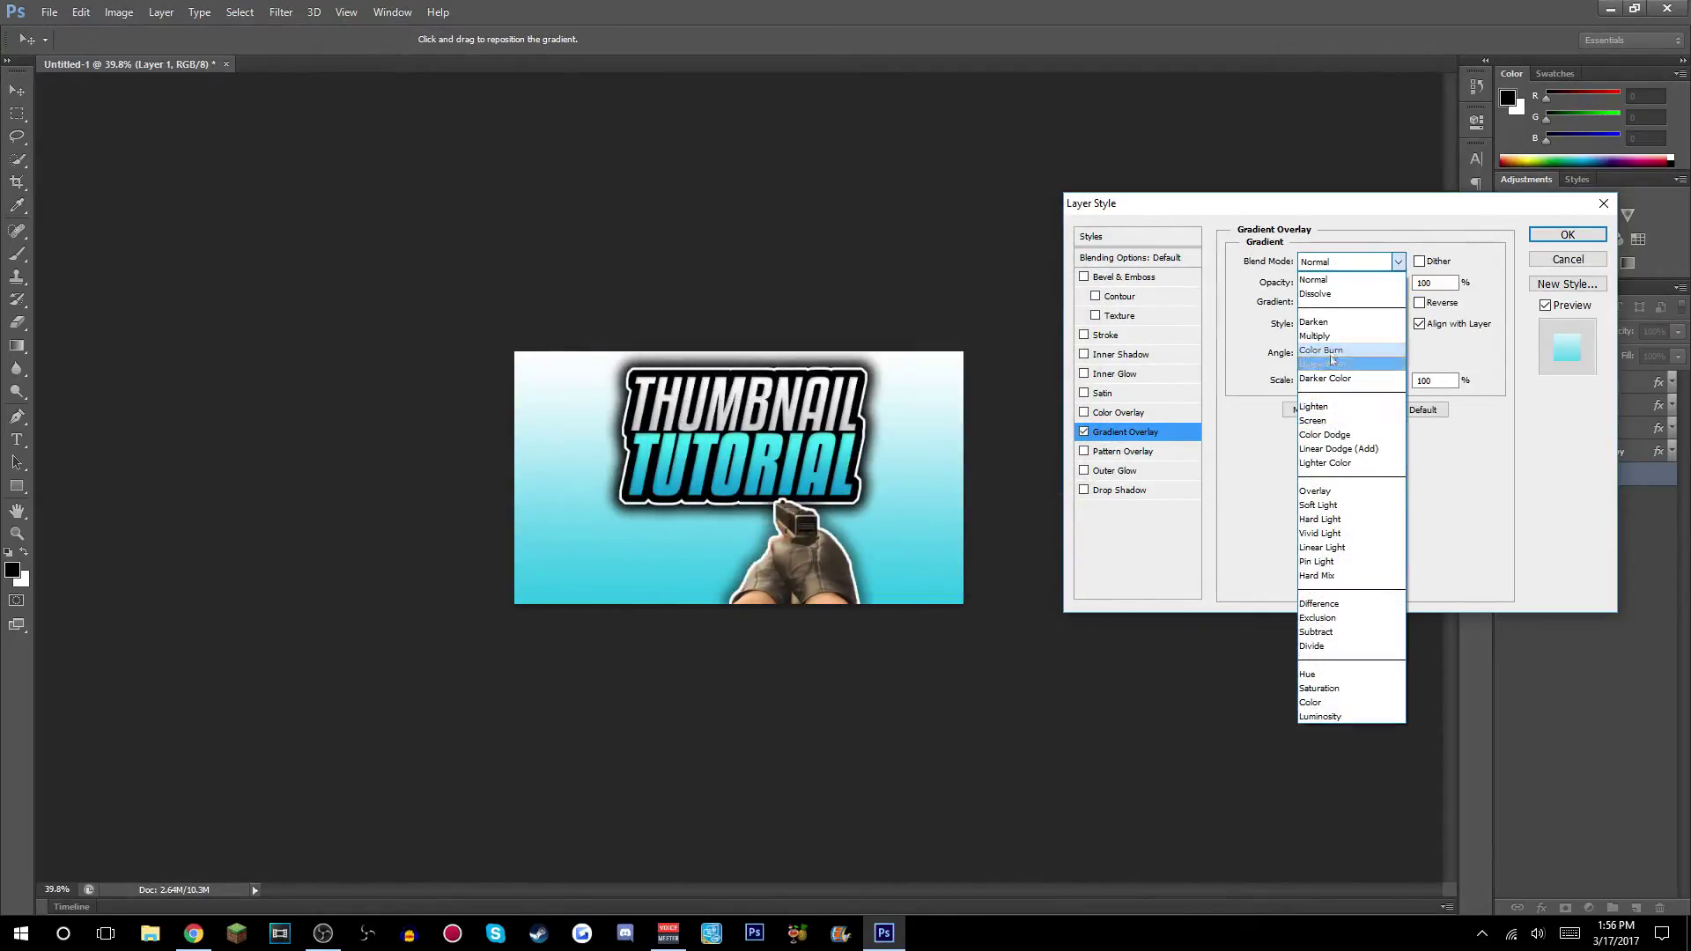
pyautogui.click(1325, 491)
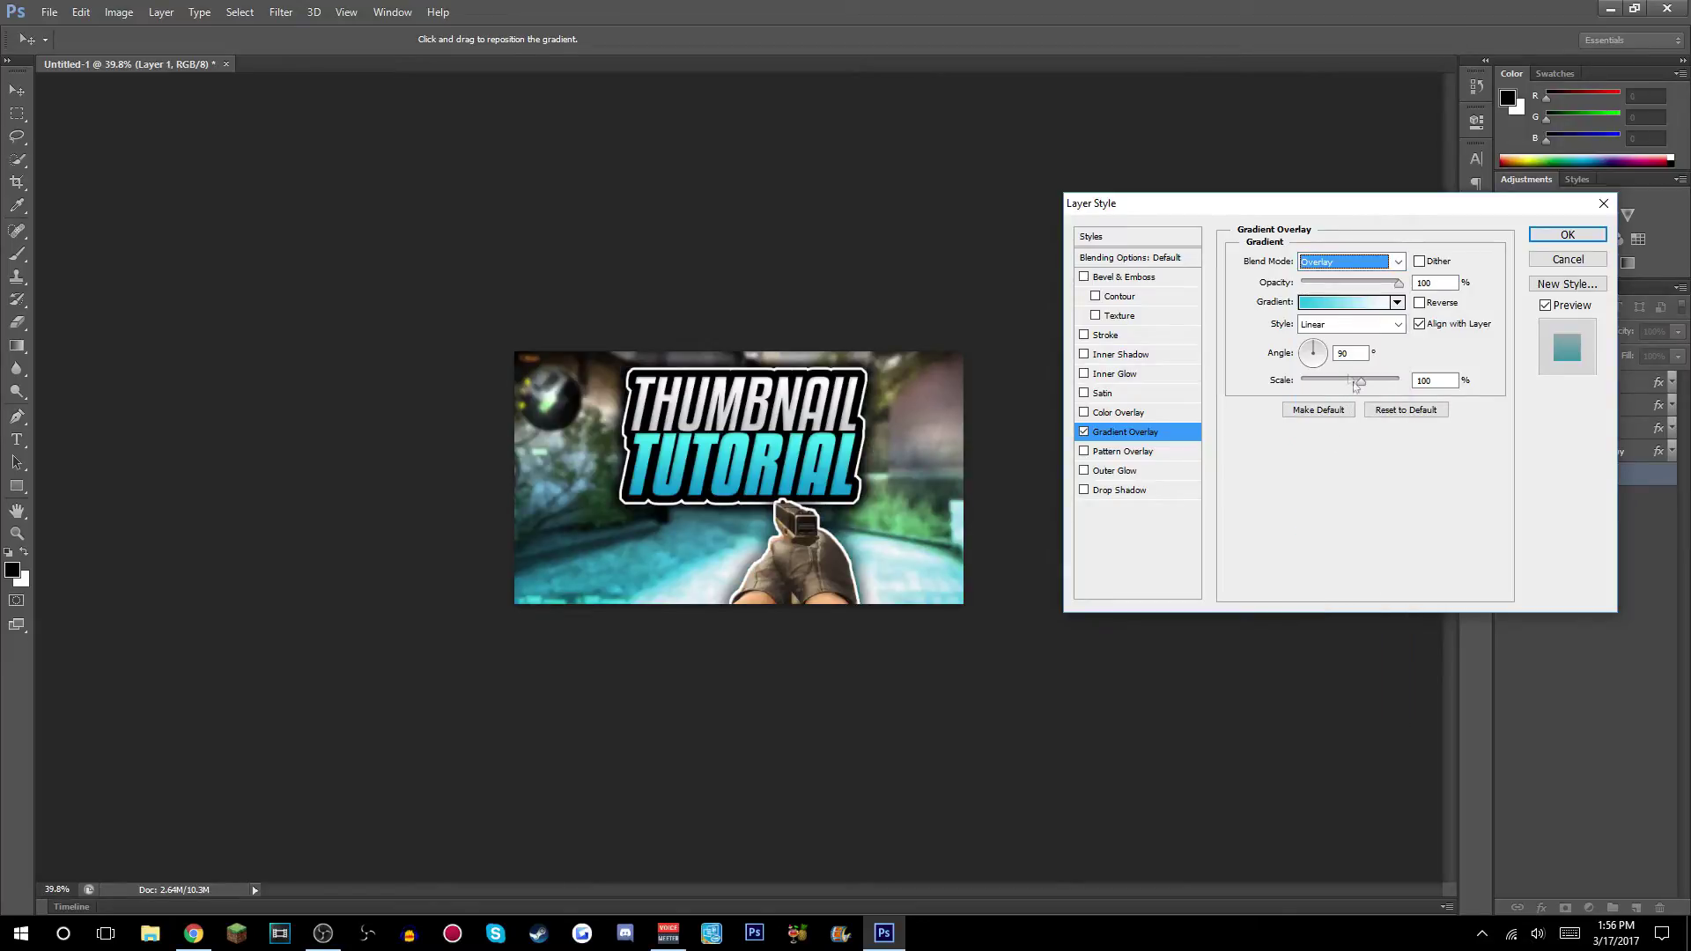
pyautogui.moveTo(1379, 282); pyautogui.dragTo(1349, 289)
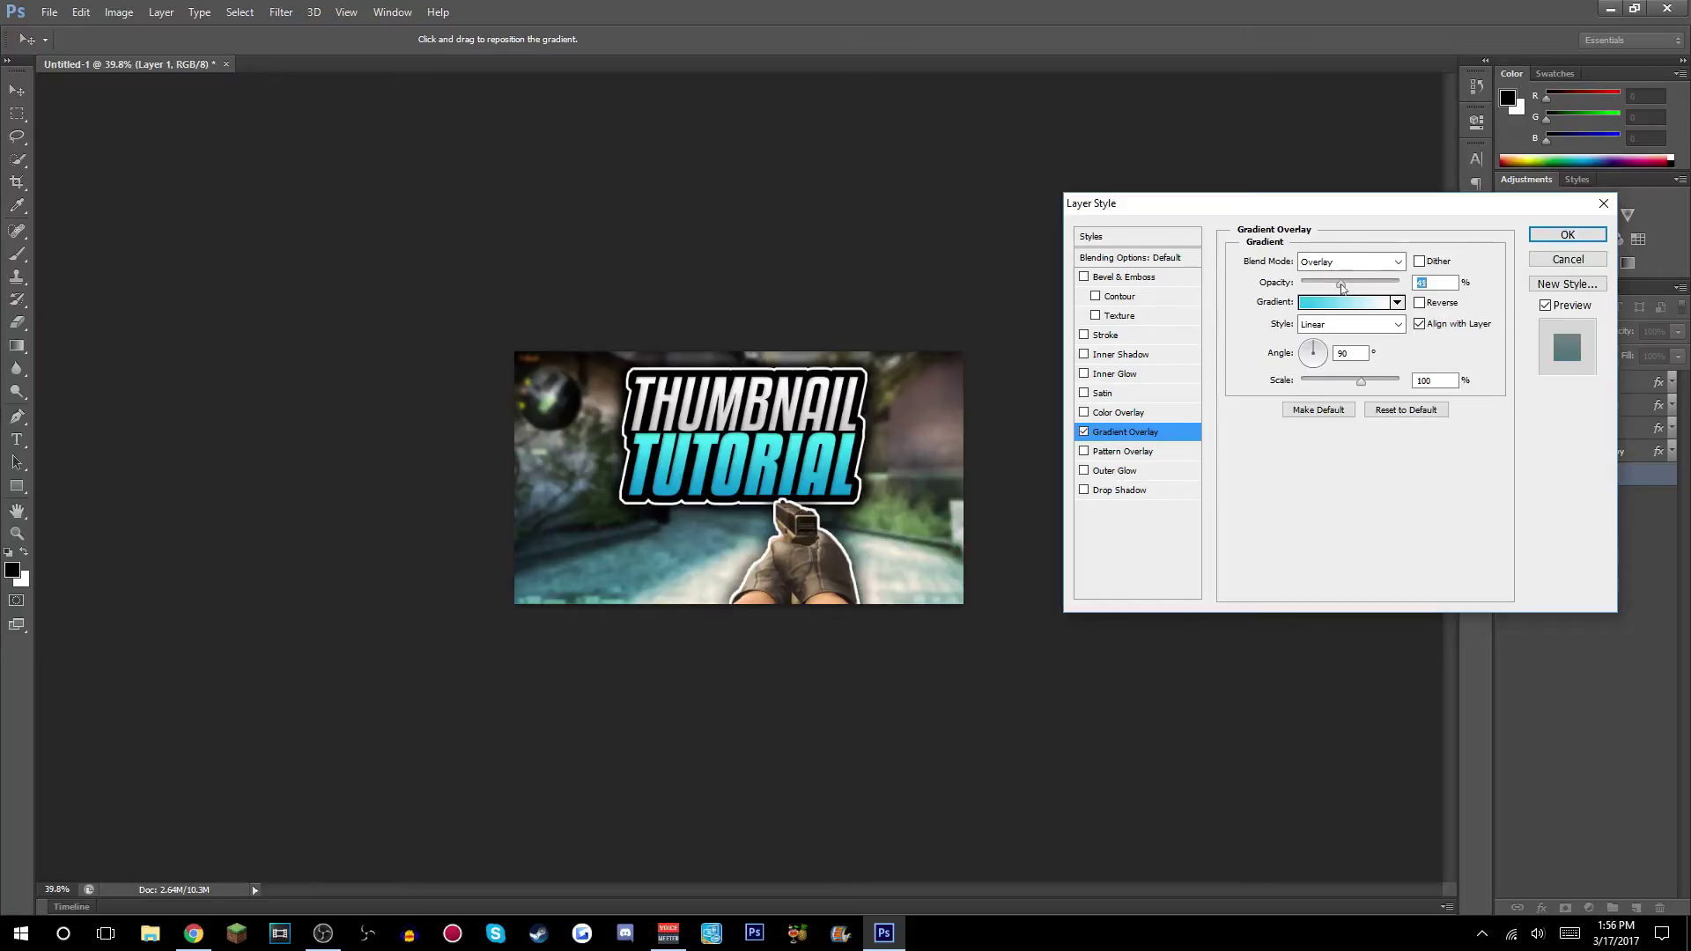
# Change the white end stop of Layer 1's overlay gradient to a bright blue and accept the gradient.
pyautogui.click(1382, 303)
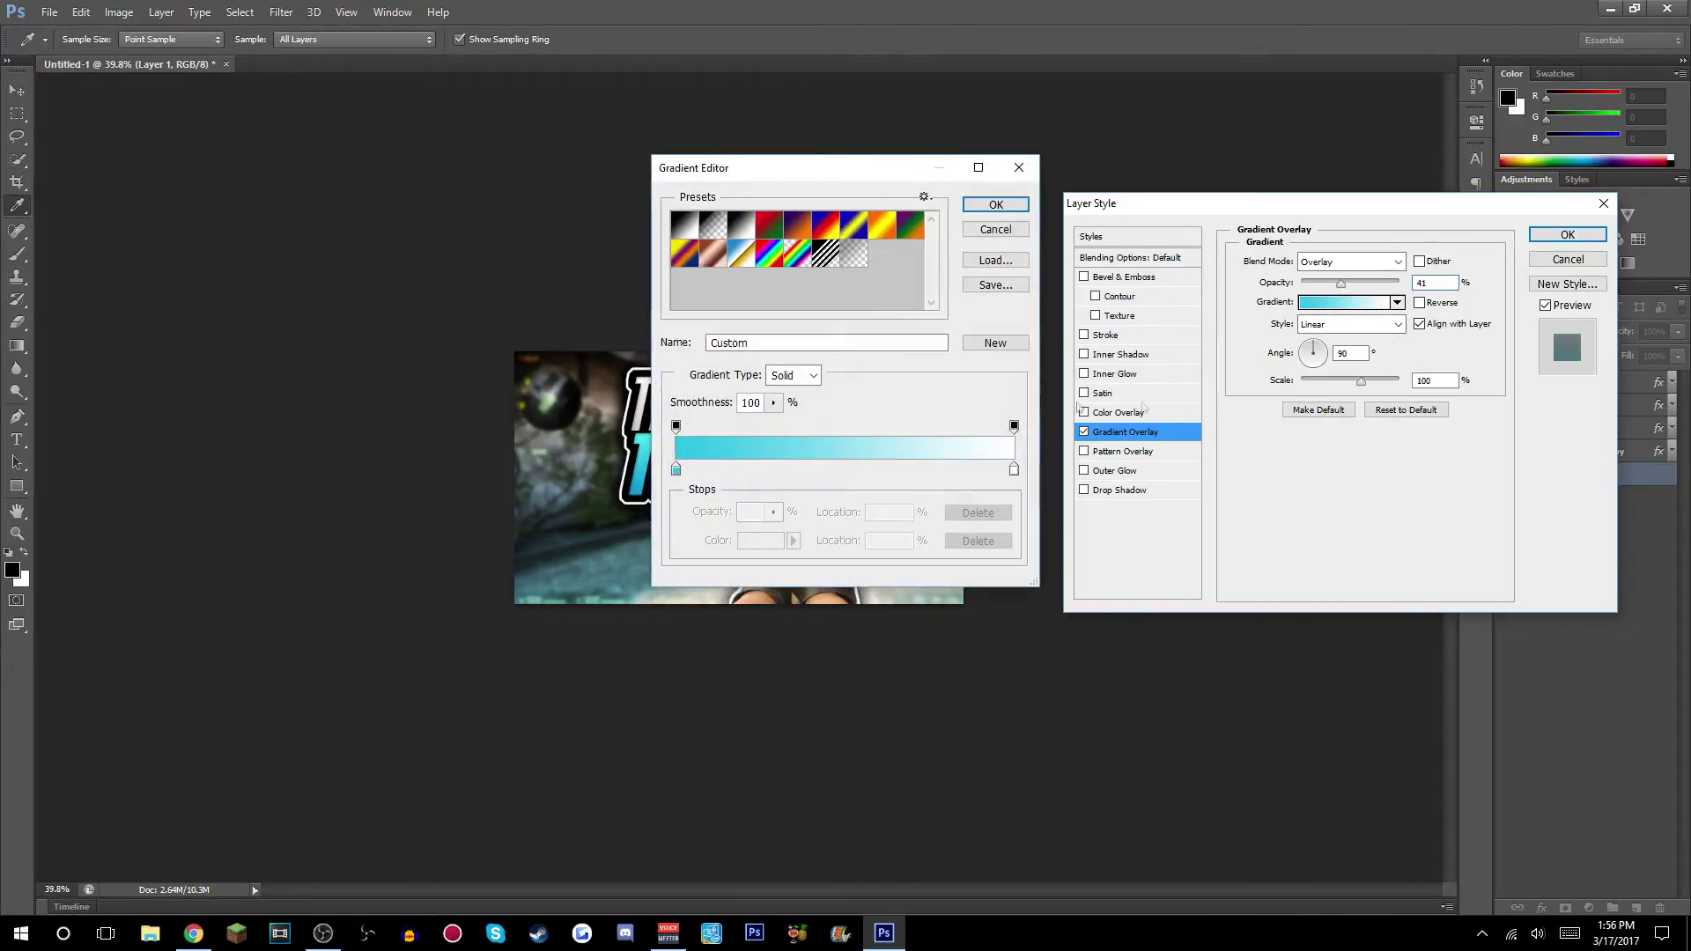
pyautogui.doubleClick(1015, 471)
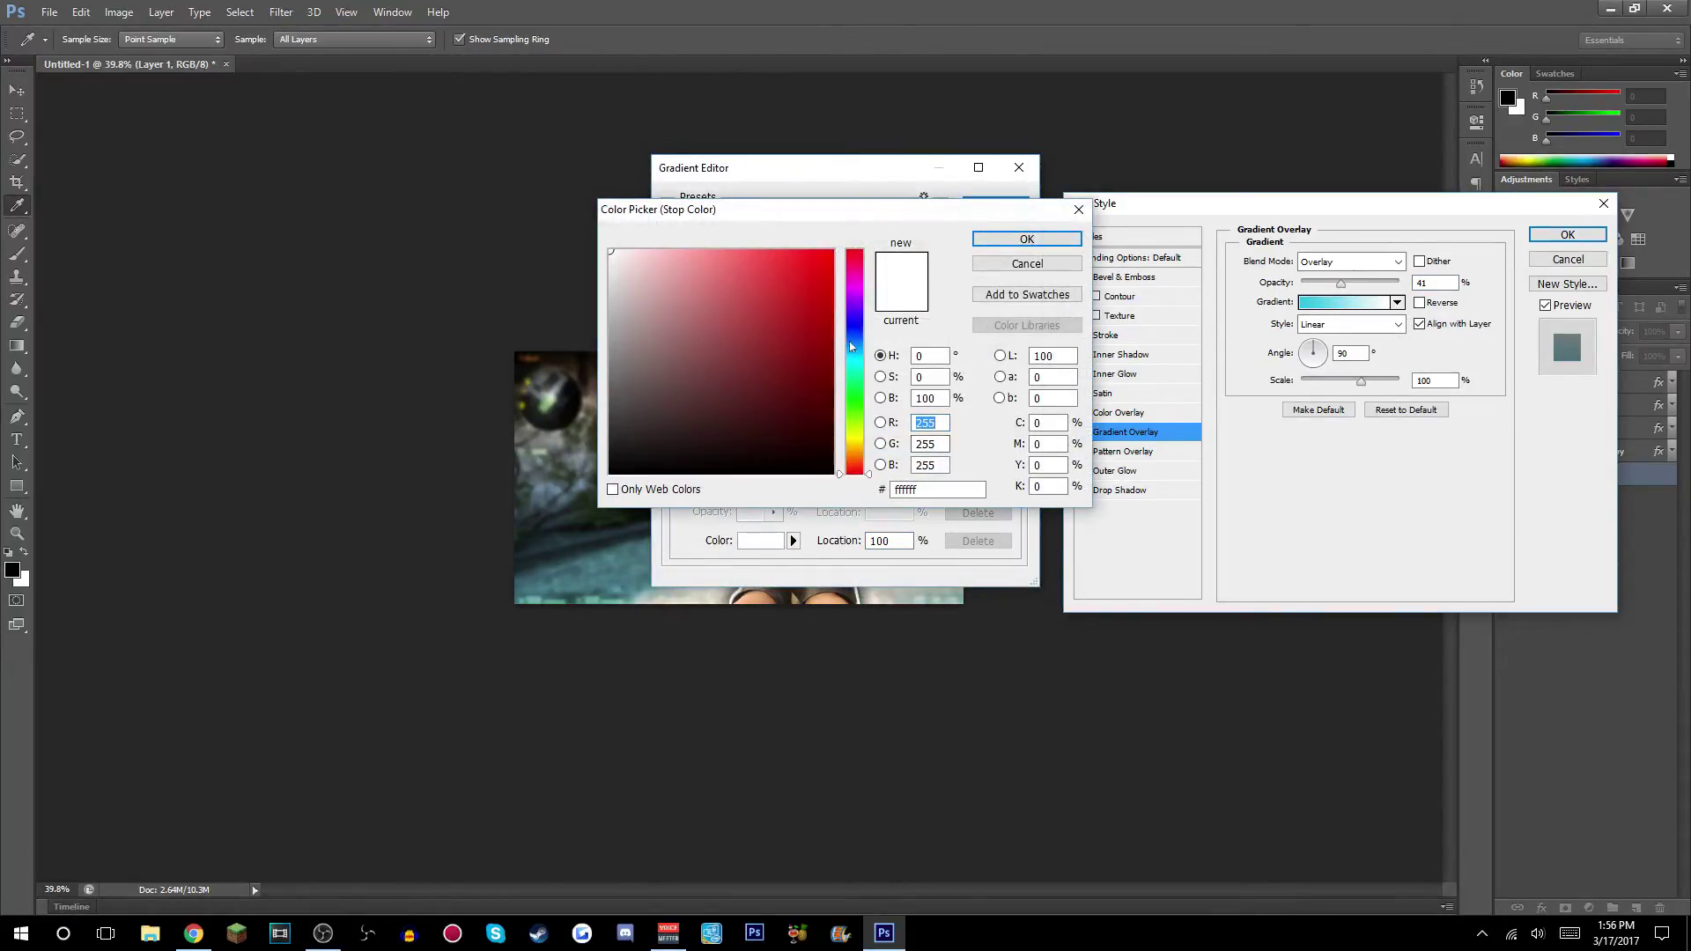
pyautogui.click(851, 357)
pyautogui.moveTo(918, 490); pyautogui.dragTo(829, 490)
pyautogui.write('2cc2e2')
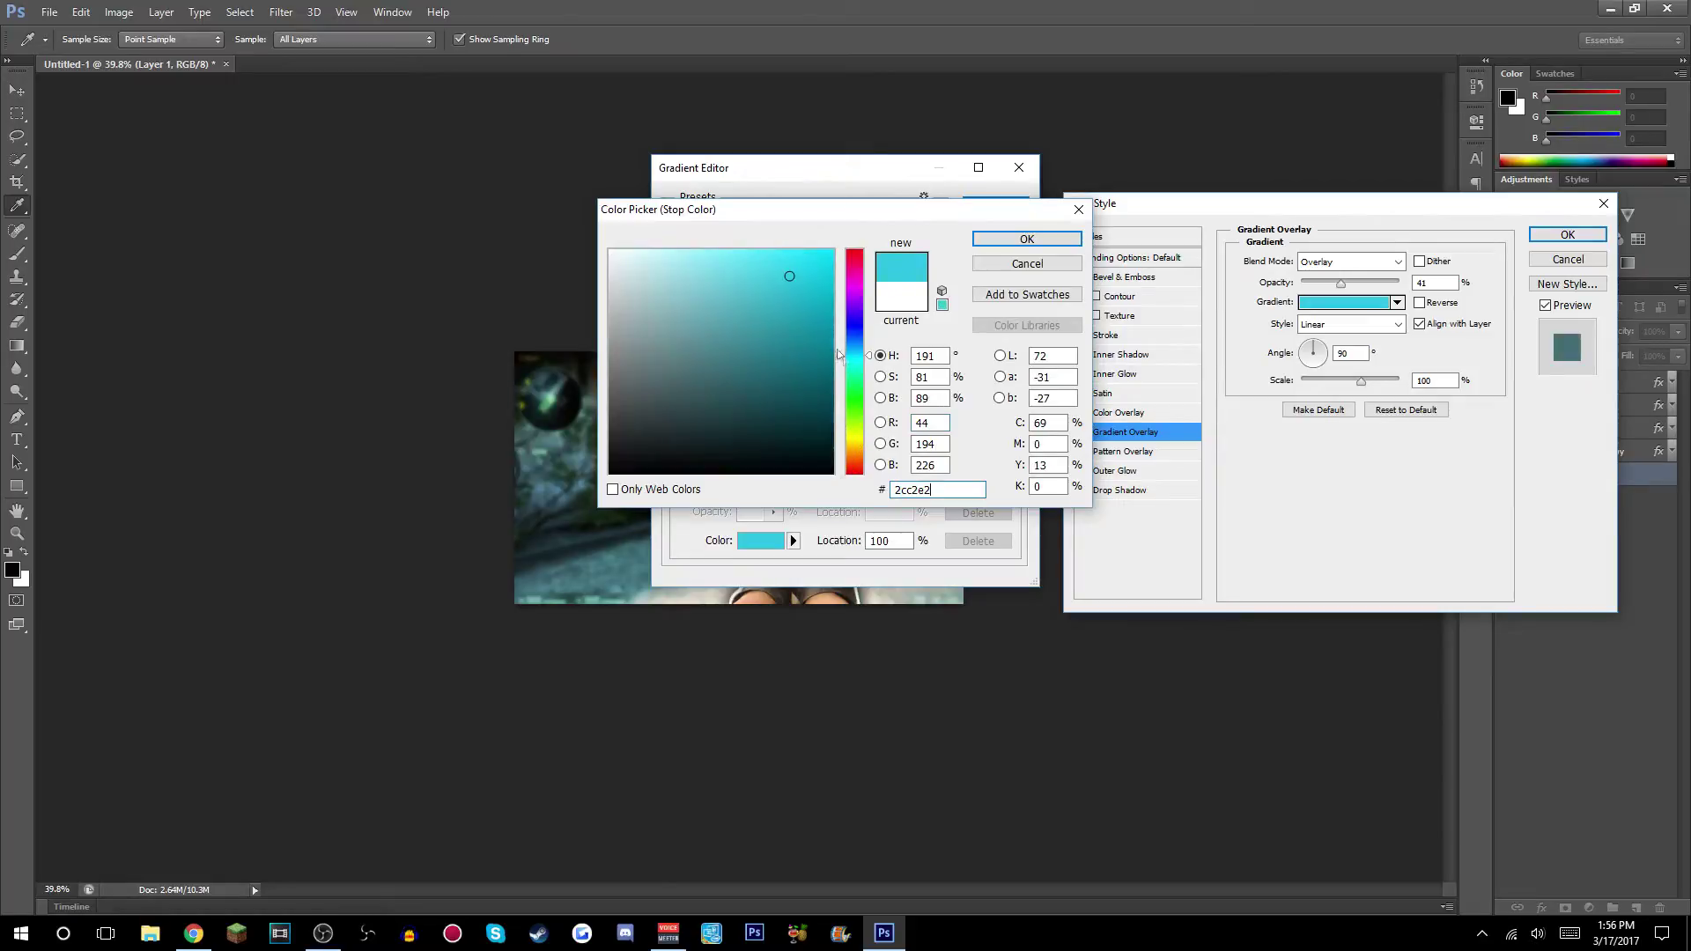
pyautogui.moveTo(861, 353); pyautogui.dragTo(861, 340)
pyautogui.click(1026, 239)
pyautogui.click(995, 206)
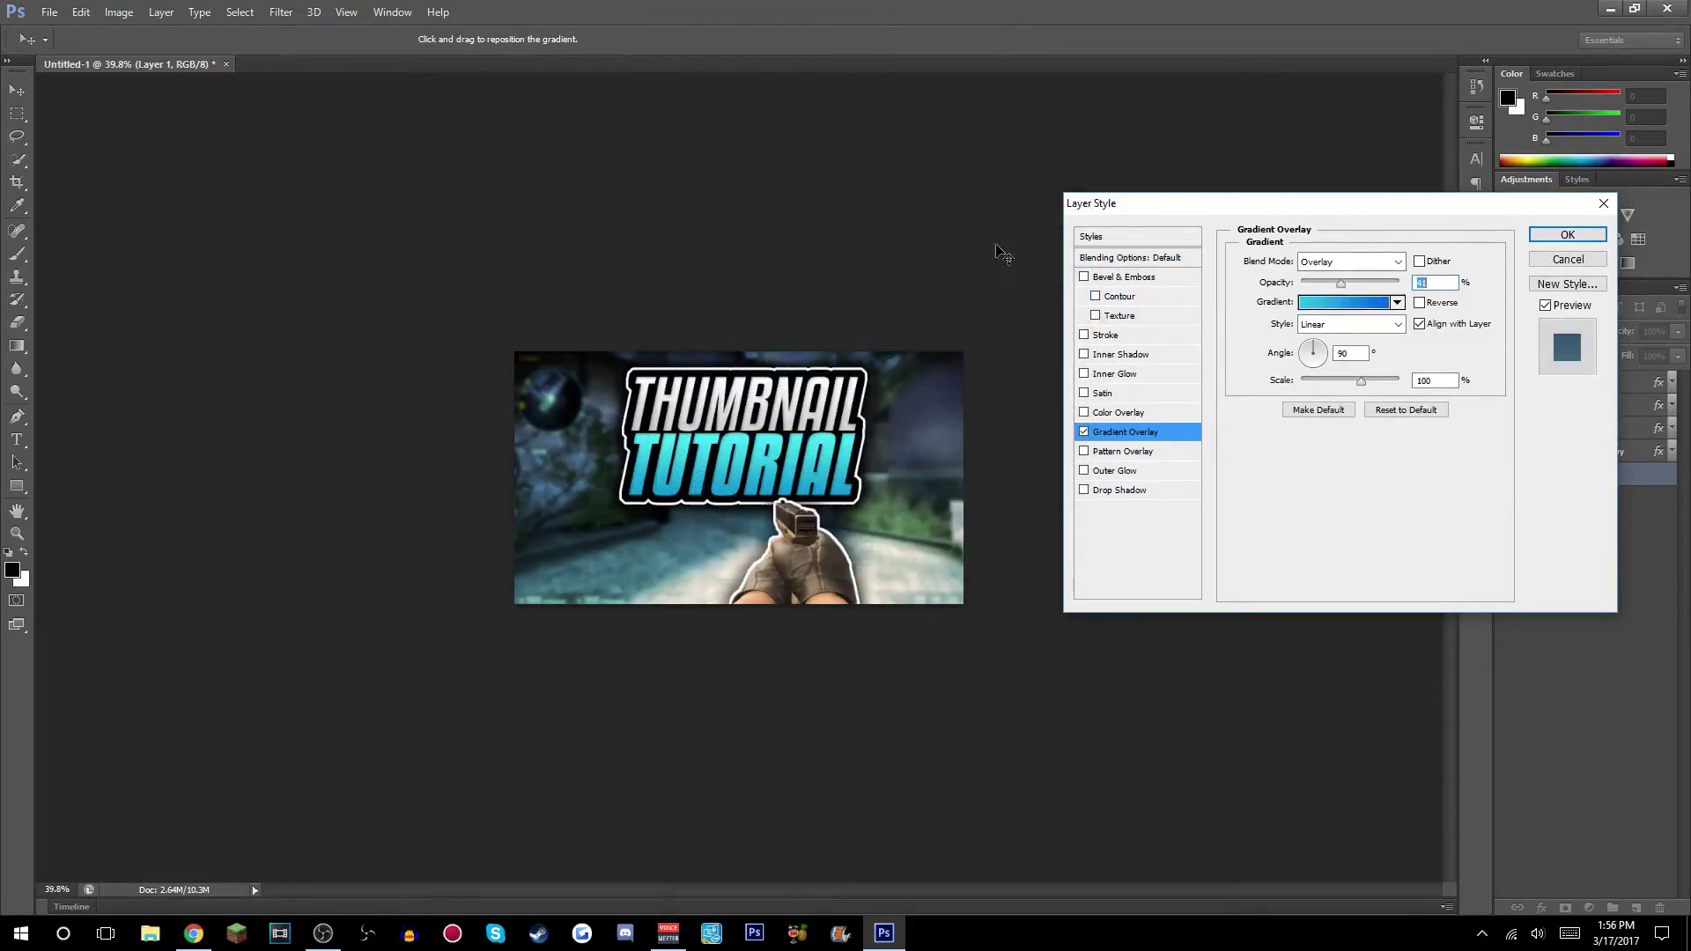
# Apply Layer 1's gradient overlay and move the TUTORIAL copy layer directly above Layer 3.
pyautogui.press('Return')
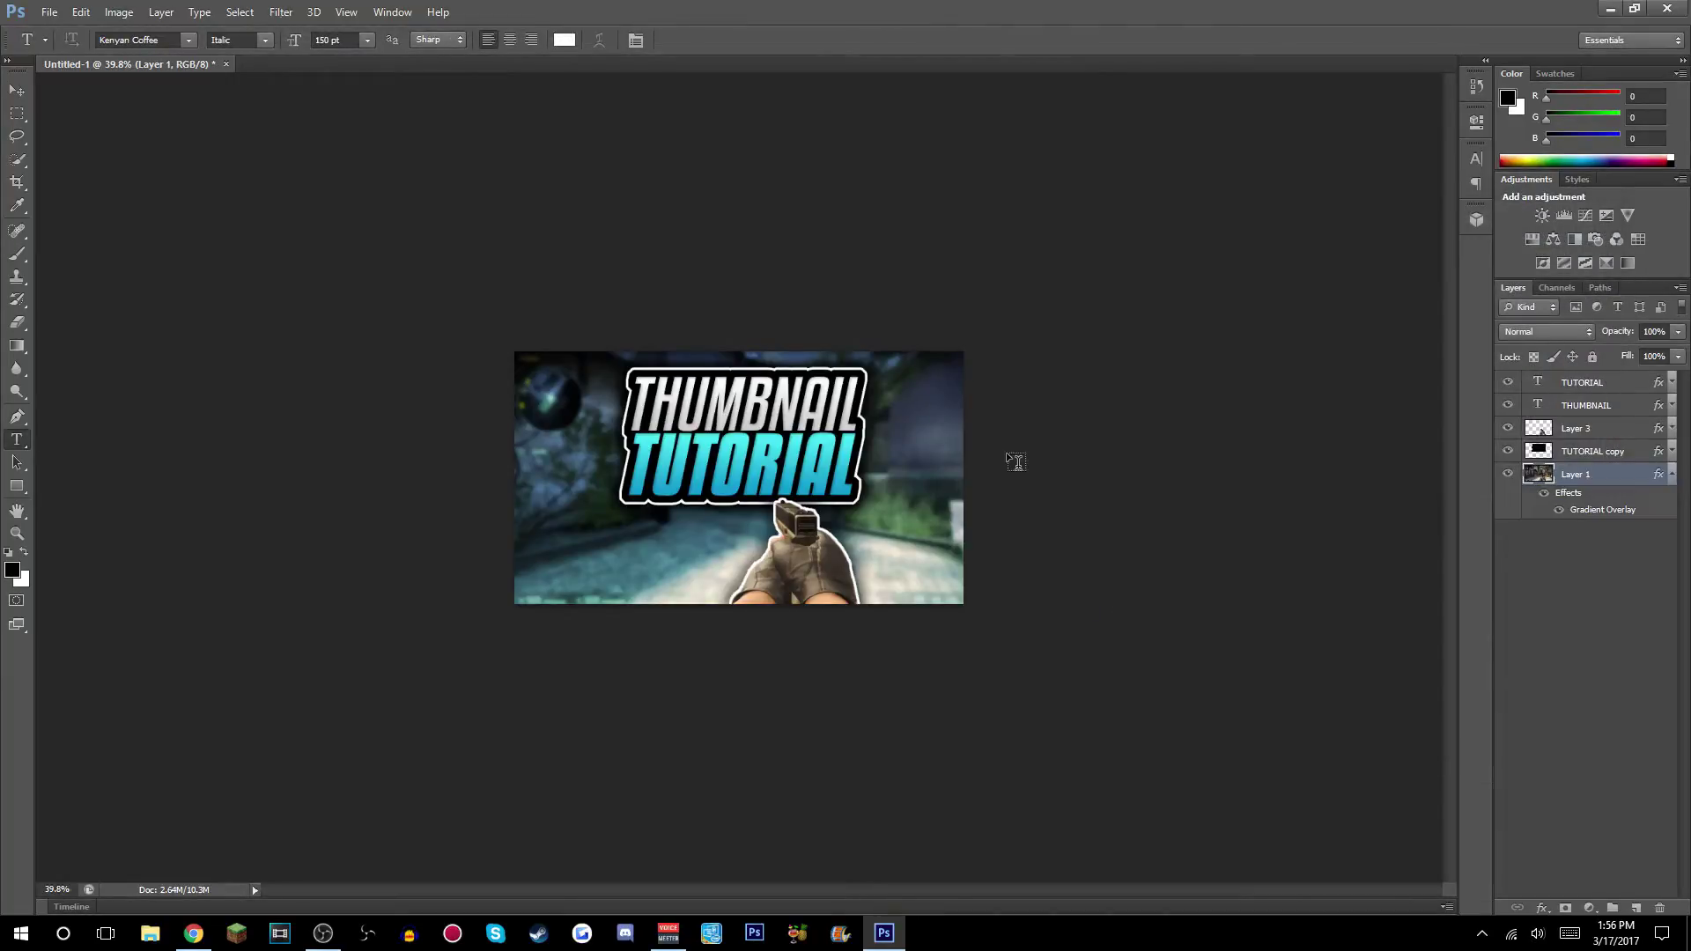
pyautogui.scroll(-5, 1017, 455)
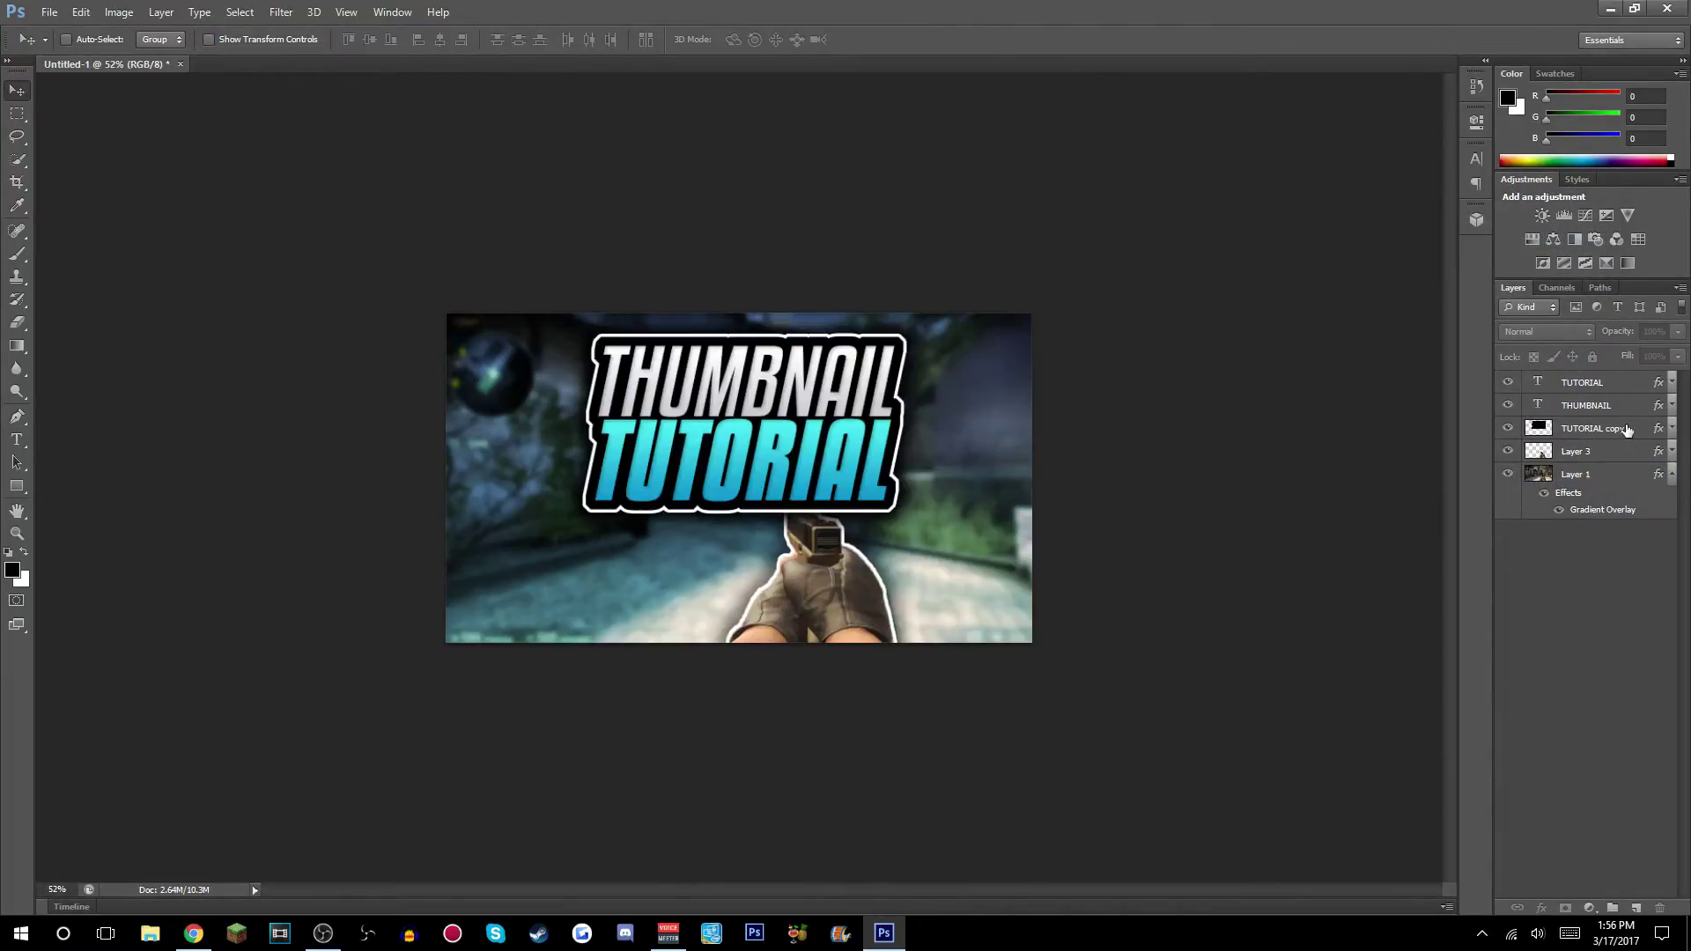
pyautogui.click(1627, 429)
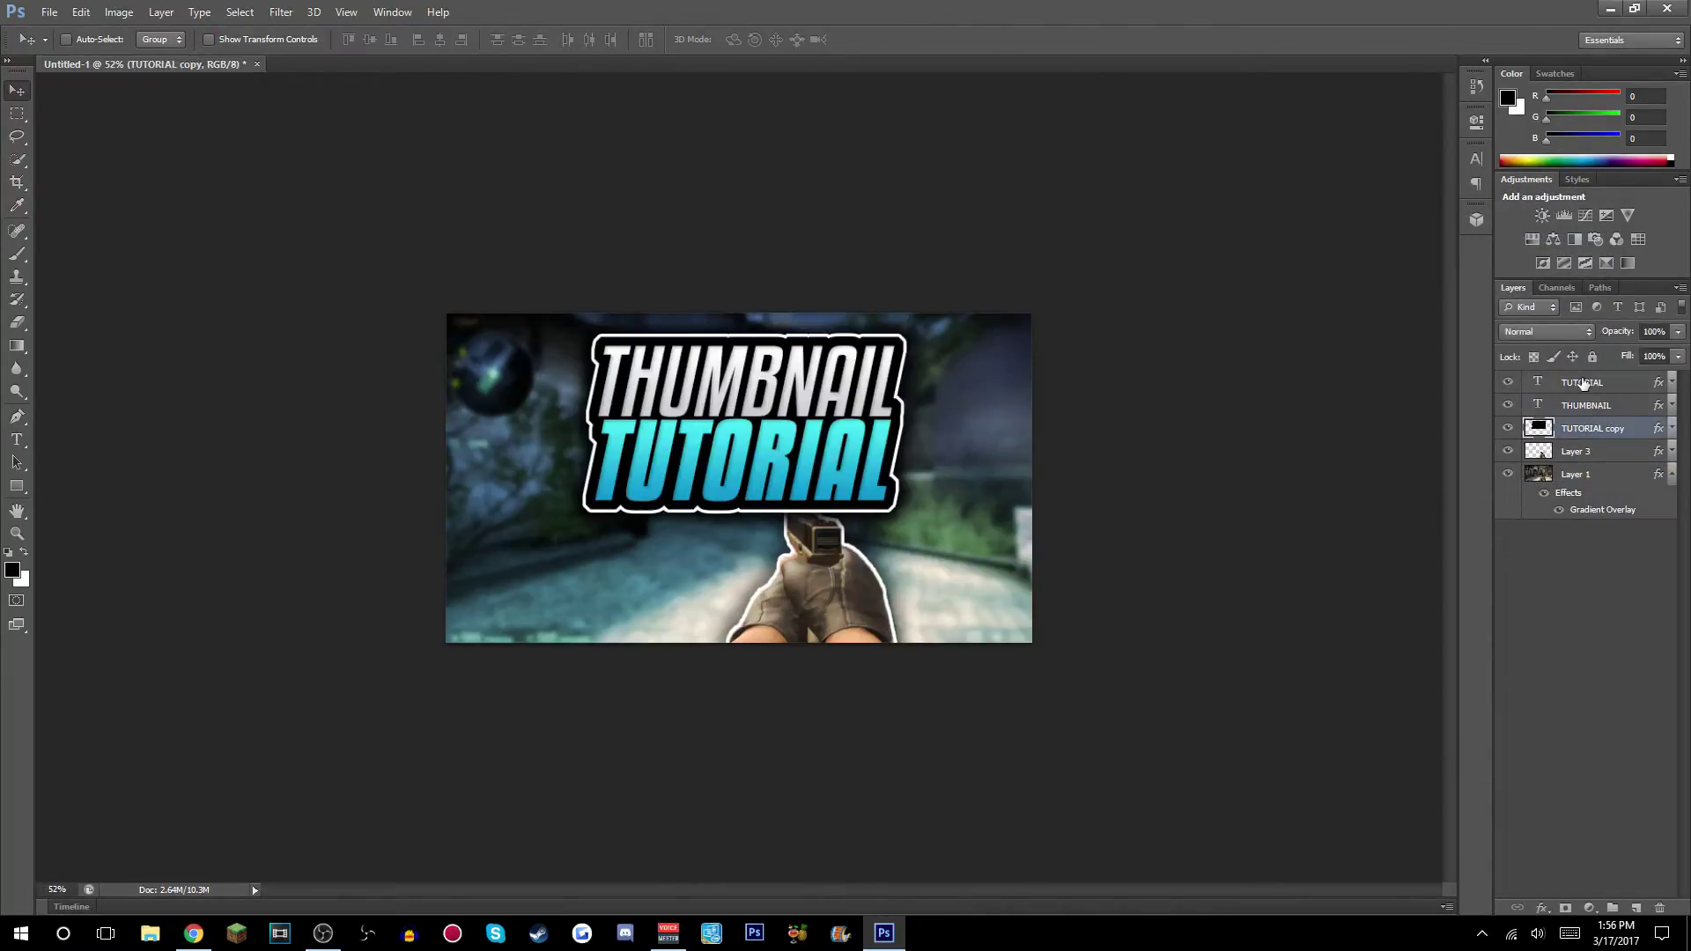
# Group the TUTORIAL, THUMBNAIL and TUTORIAL copy layers and name the group Text.
pyautogui.keyDown('shift'); pyautogui.click(1584, 388); pyautogui.keyUp('shift')
pyautogui.hotkey('ctrl', 'g')
pyautogui.doubleClick(1585, 386)
pyautogui.write('tEXT')
pyautogui.press('Return')
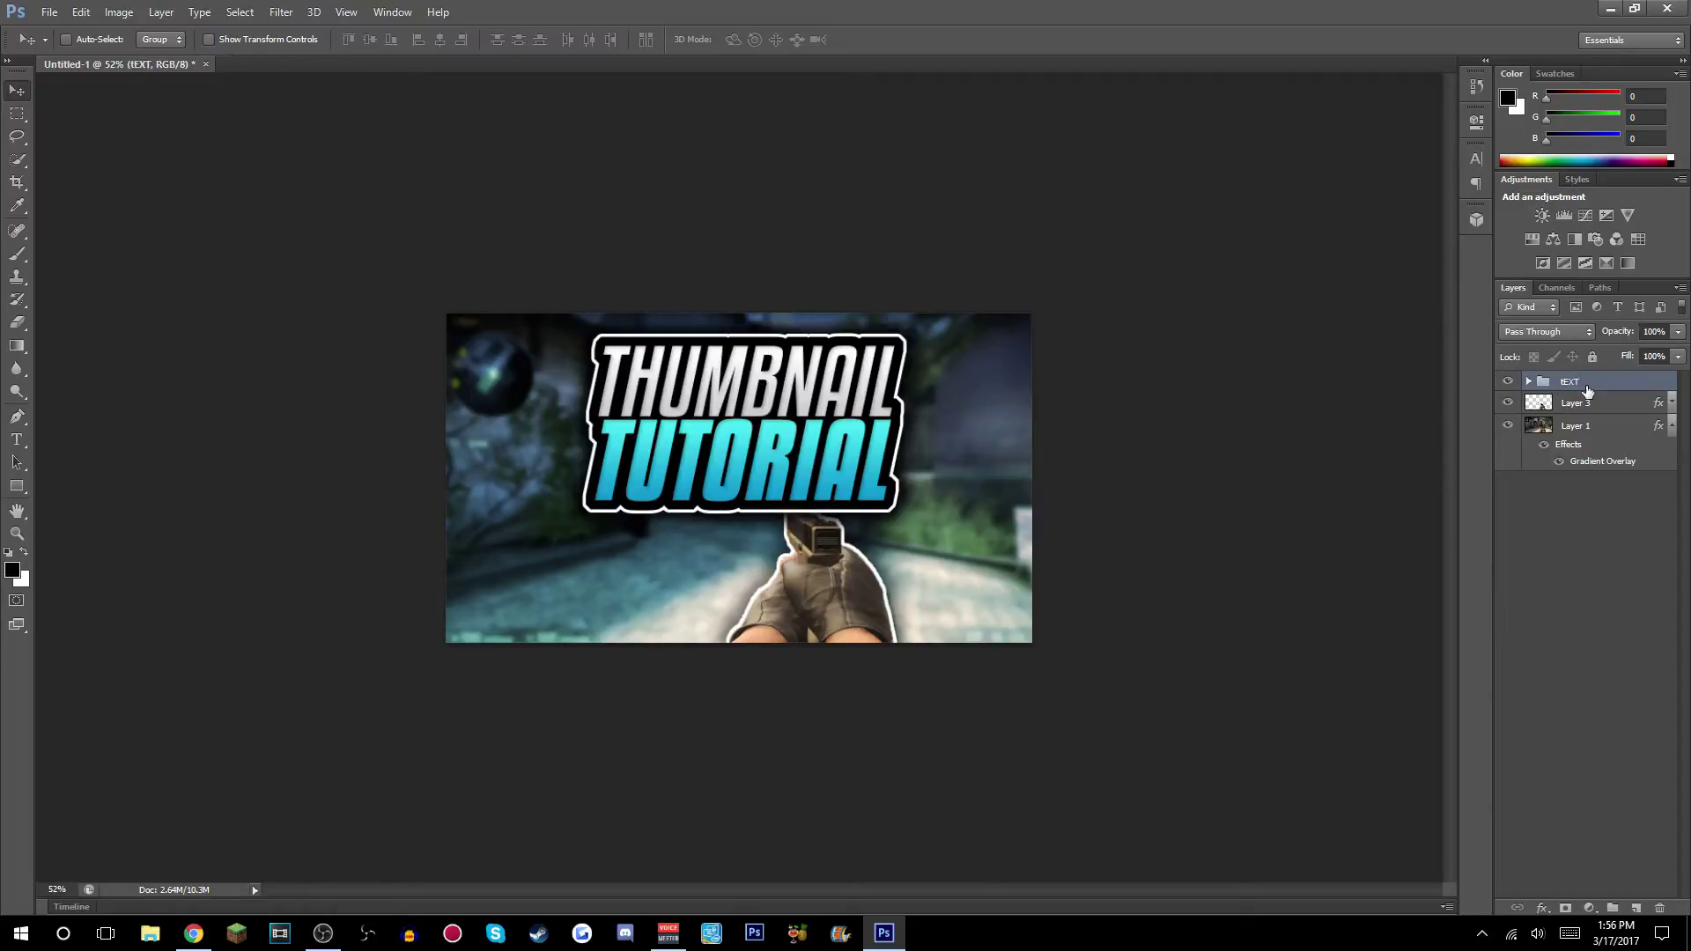
pyautogui.doubleClick(1563, 381)
pyautogui.write('Text')
pyautogui.press('Return')
# Move Layer 3 above the Text group and scale the group to about 108%, nudging it toward the canvas's horizontal center.
pyautogui.moveTo(1584, 407); pyautogui.dragTo(1576, 374)
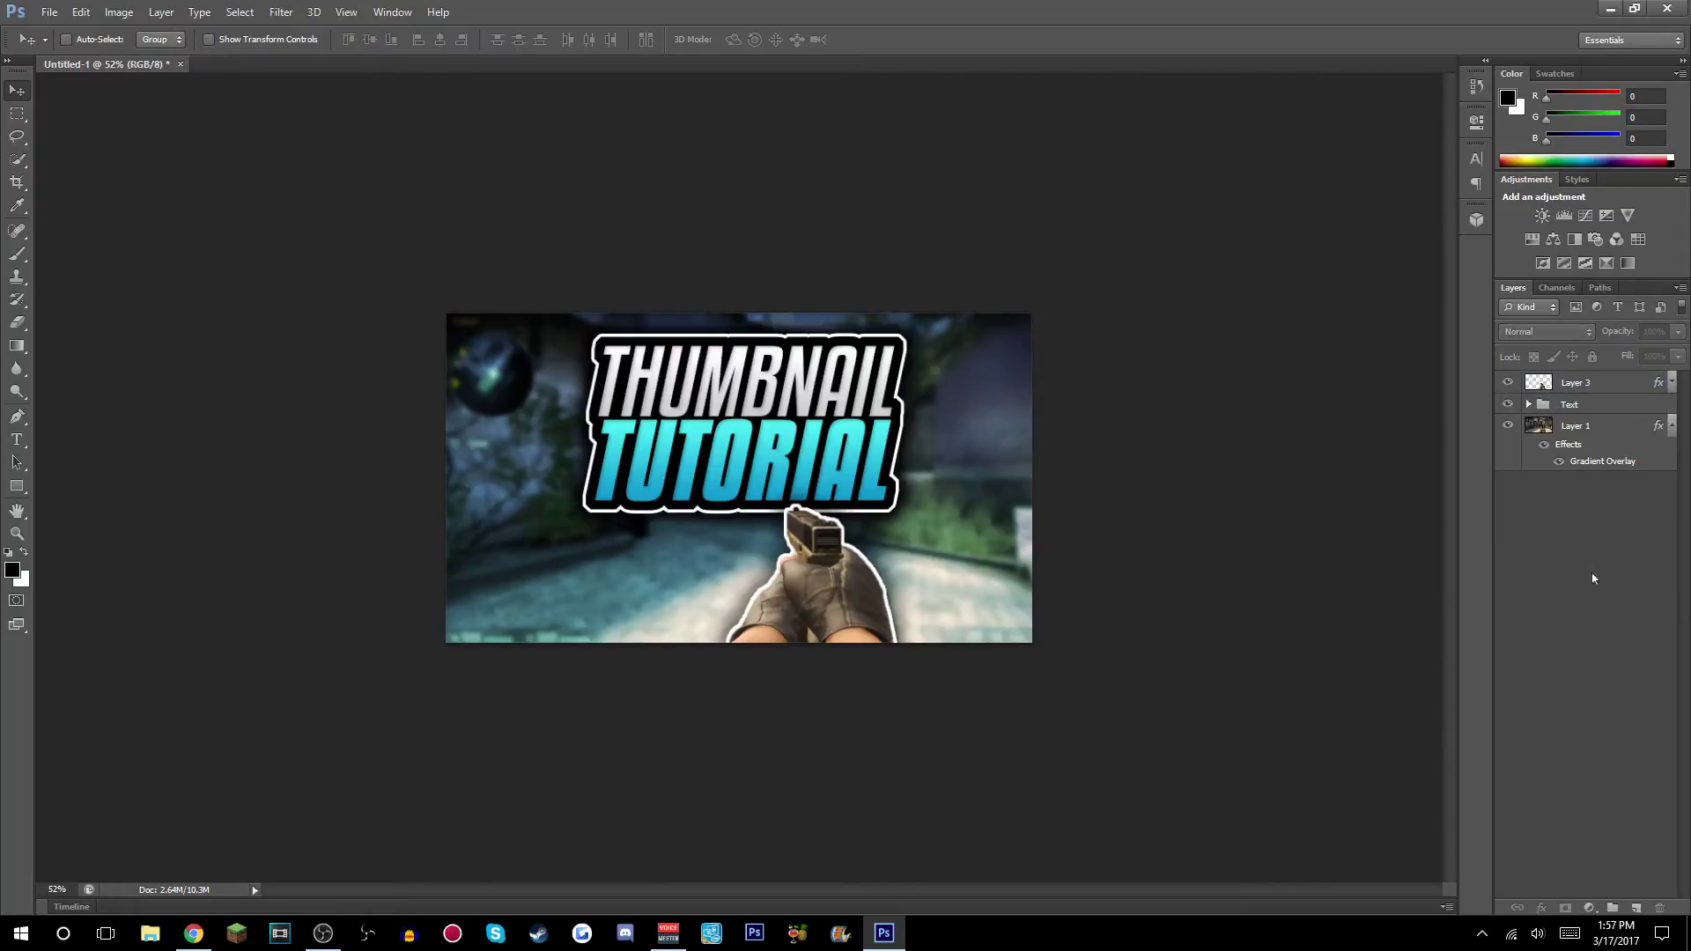
pyautogui.click(1604, 408)
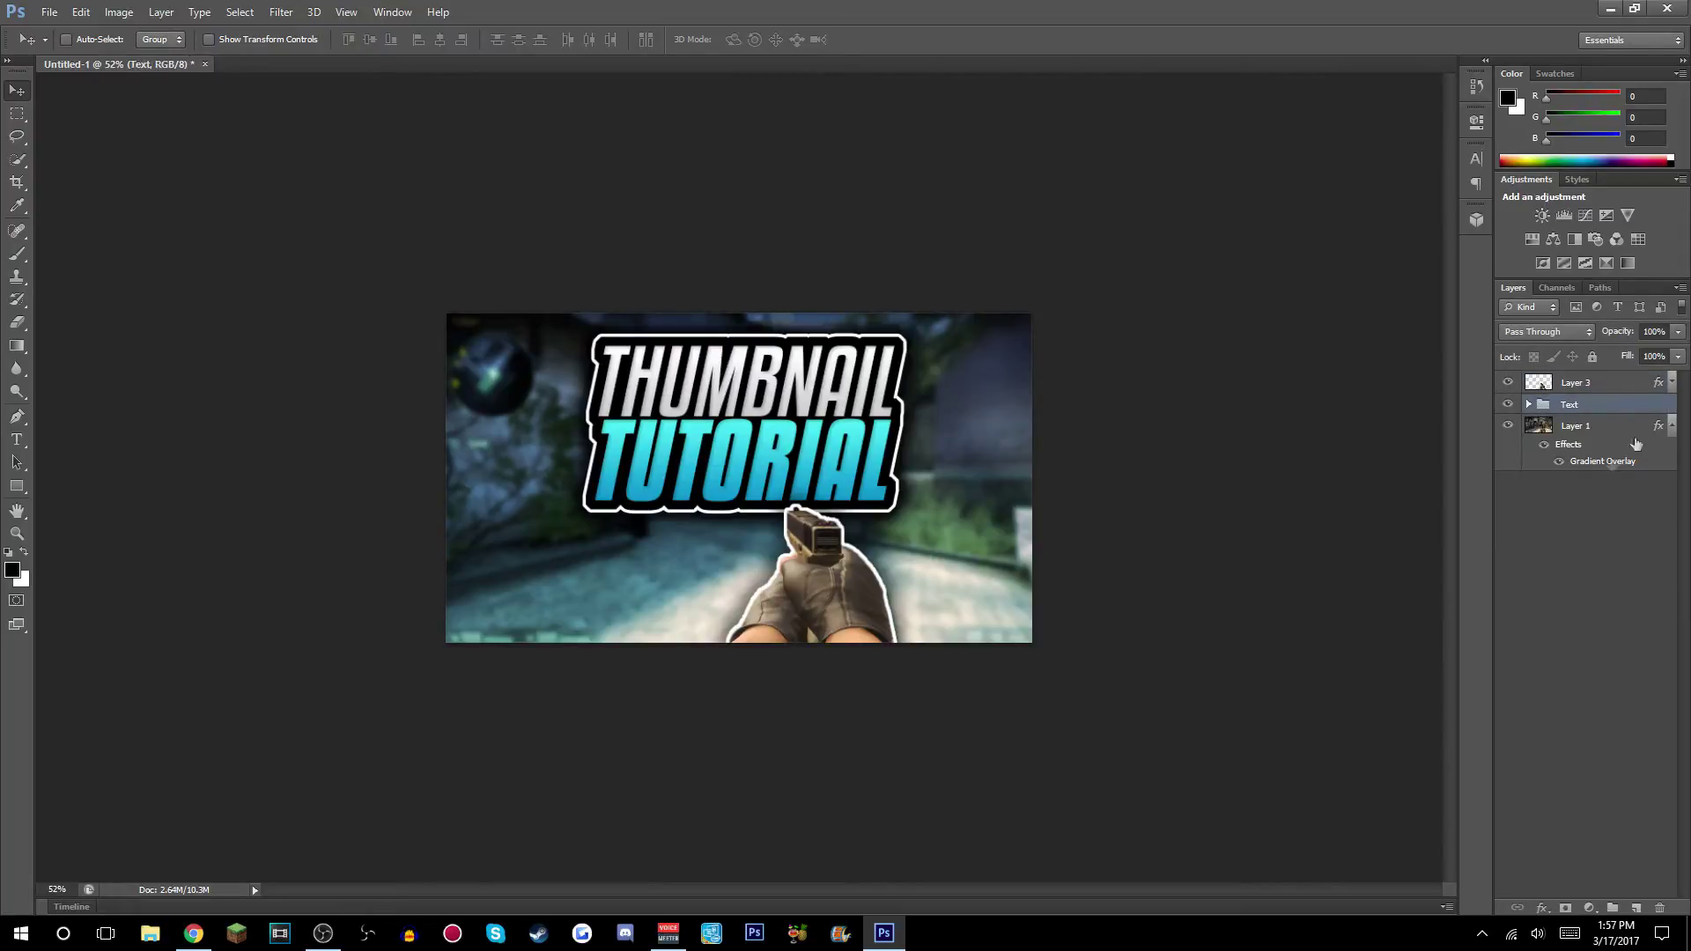
pyautogui.hotkey('ctrl', 't')
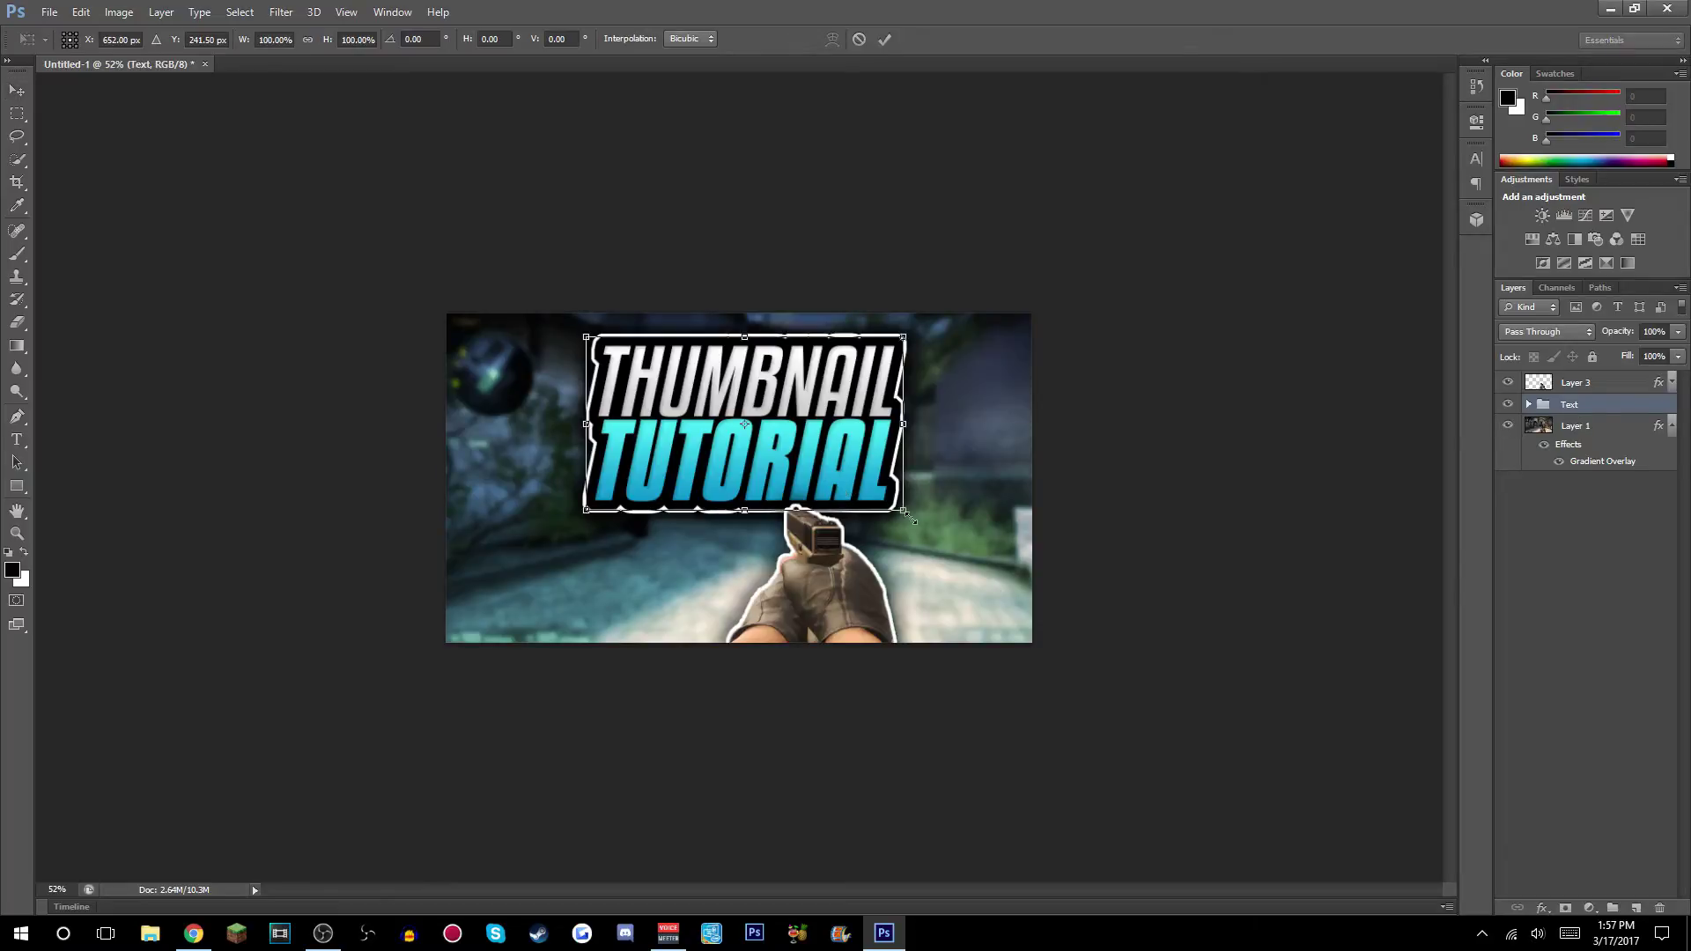
pyautogui.moveTo(908, 513); pyautogui.dragTo(929, 526)
pyautogui.moveTo(845, 471); pyautogui.dragTo(835, 475)
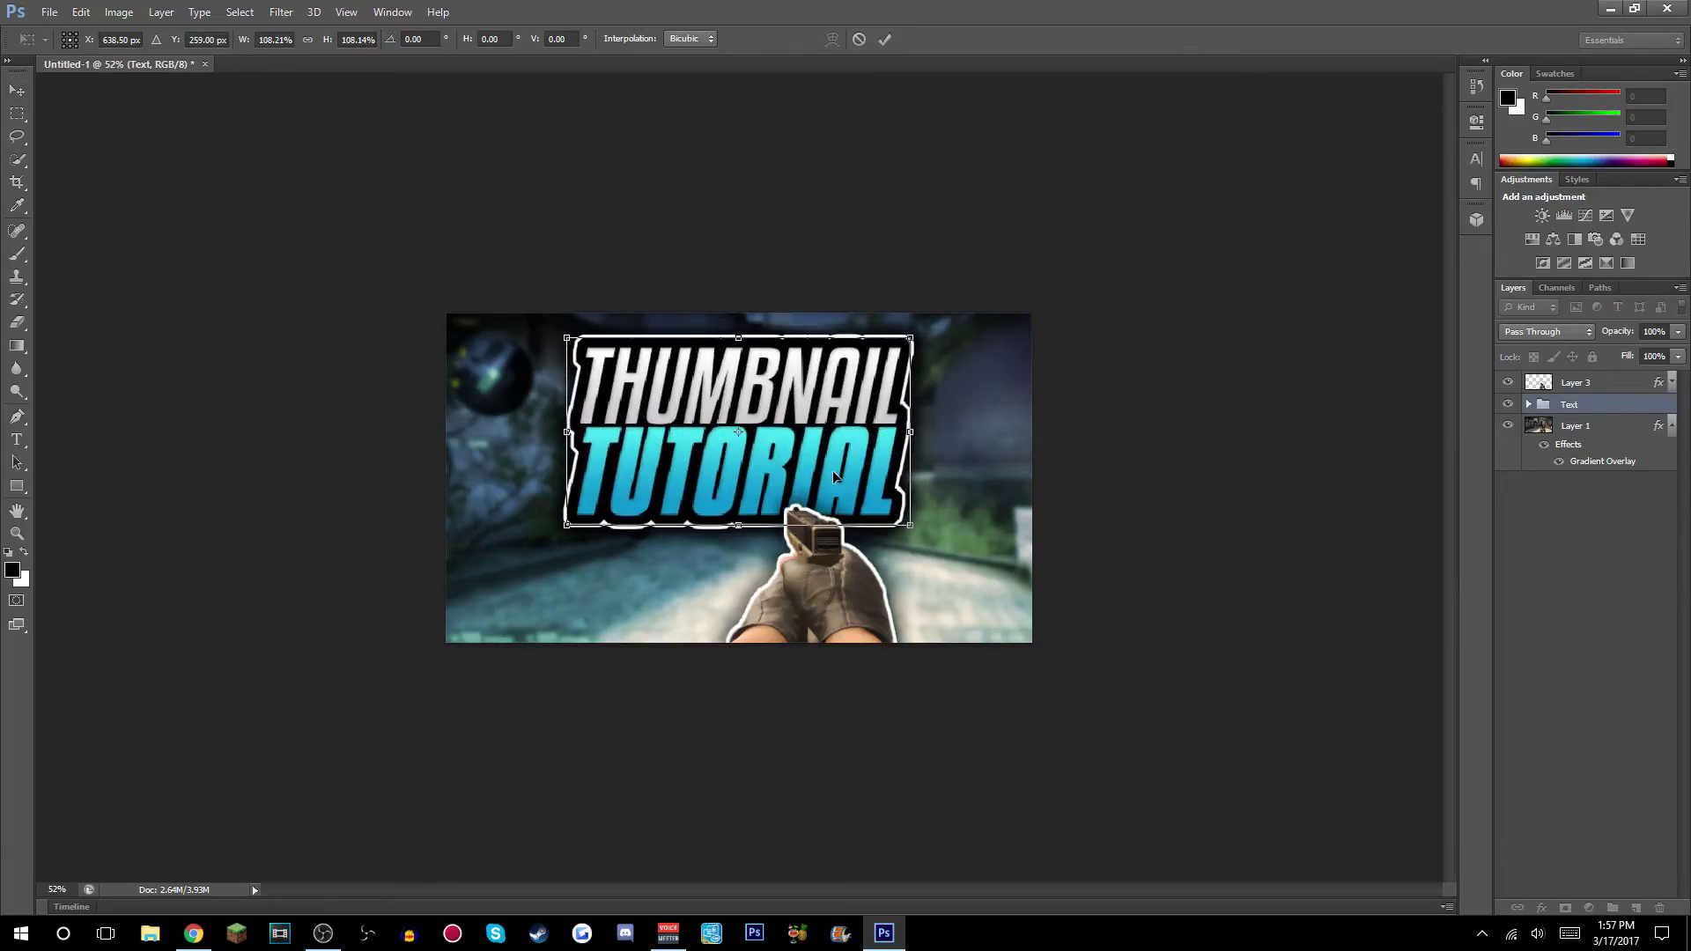
pyautogui.click(884, 42)
pyautogui.scroll(-1, 1019, 479)
pyautogui.scroll(2, 995, 410)
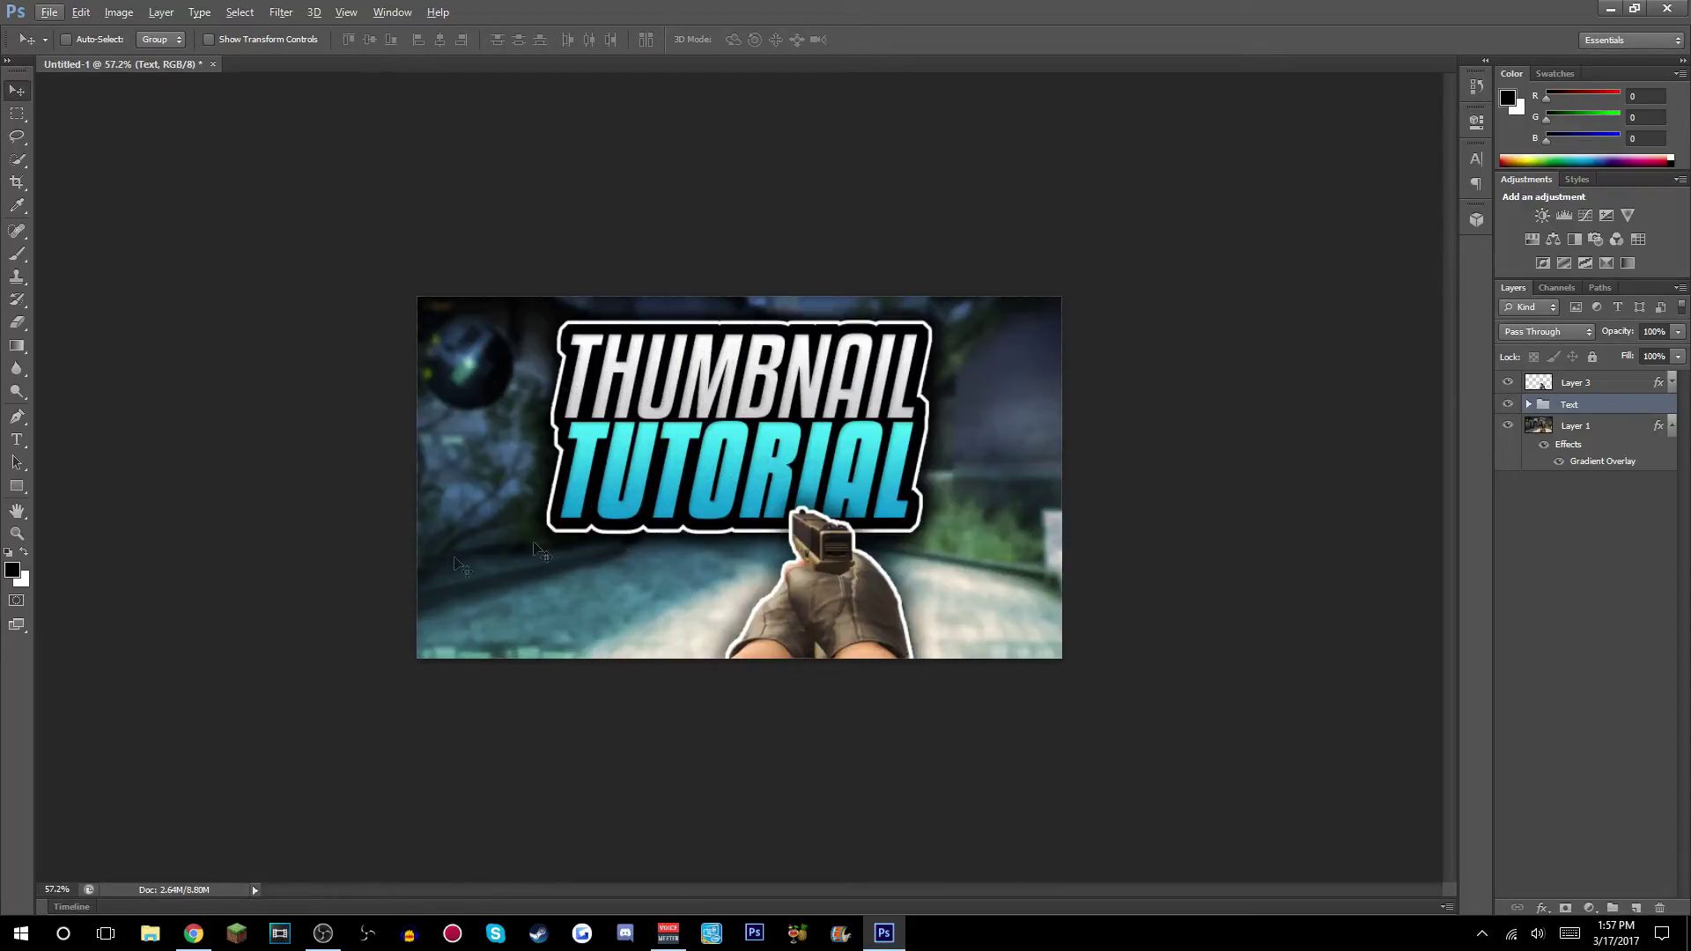
# Switch to Chrome and search Google Images for "kid png".
pyautogui.click(193, 932)
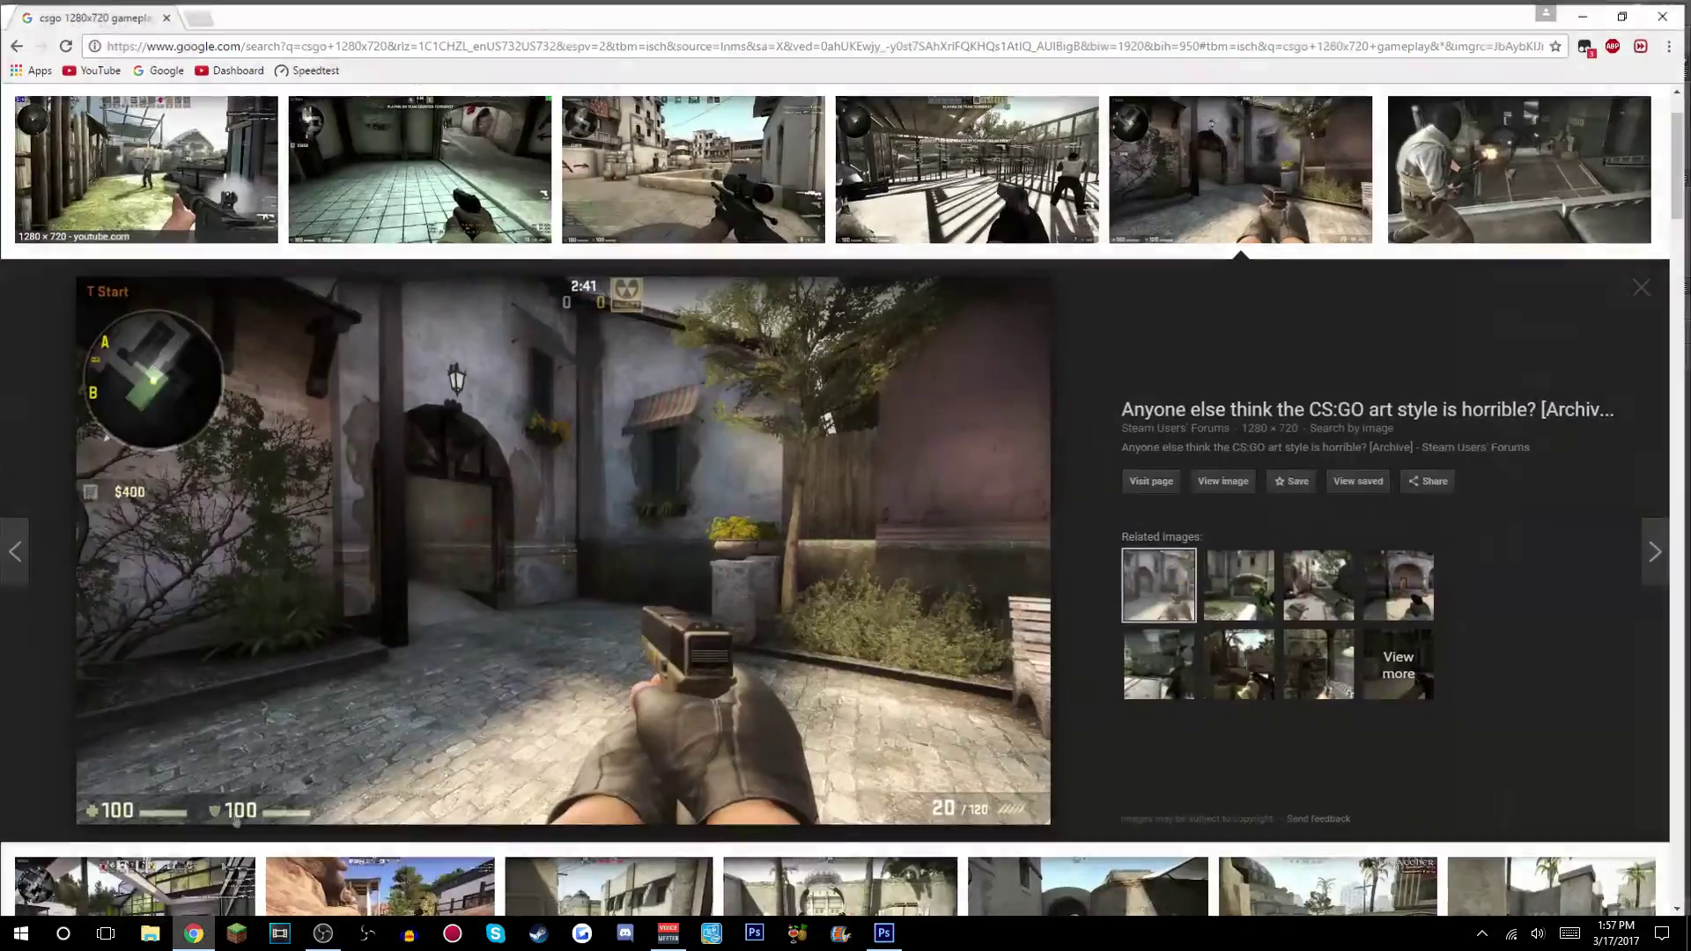
pyautogui.scroll(2, 234, 817)
pyautogui.moveTo(320, 128); pyautogui.dragTo(2, 173)
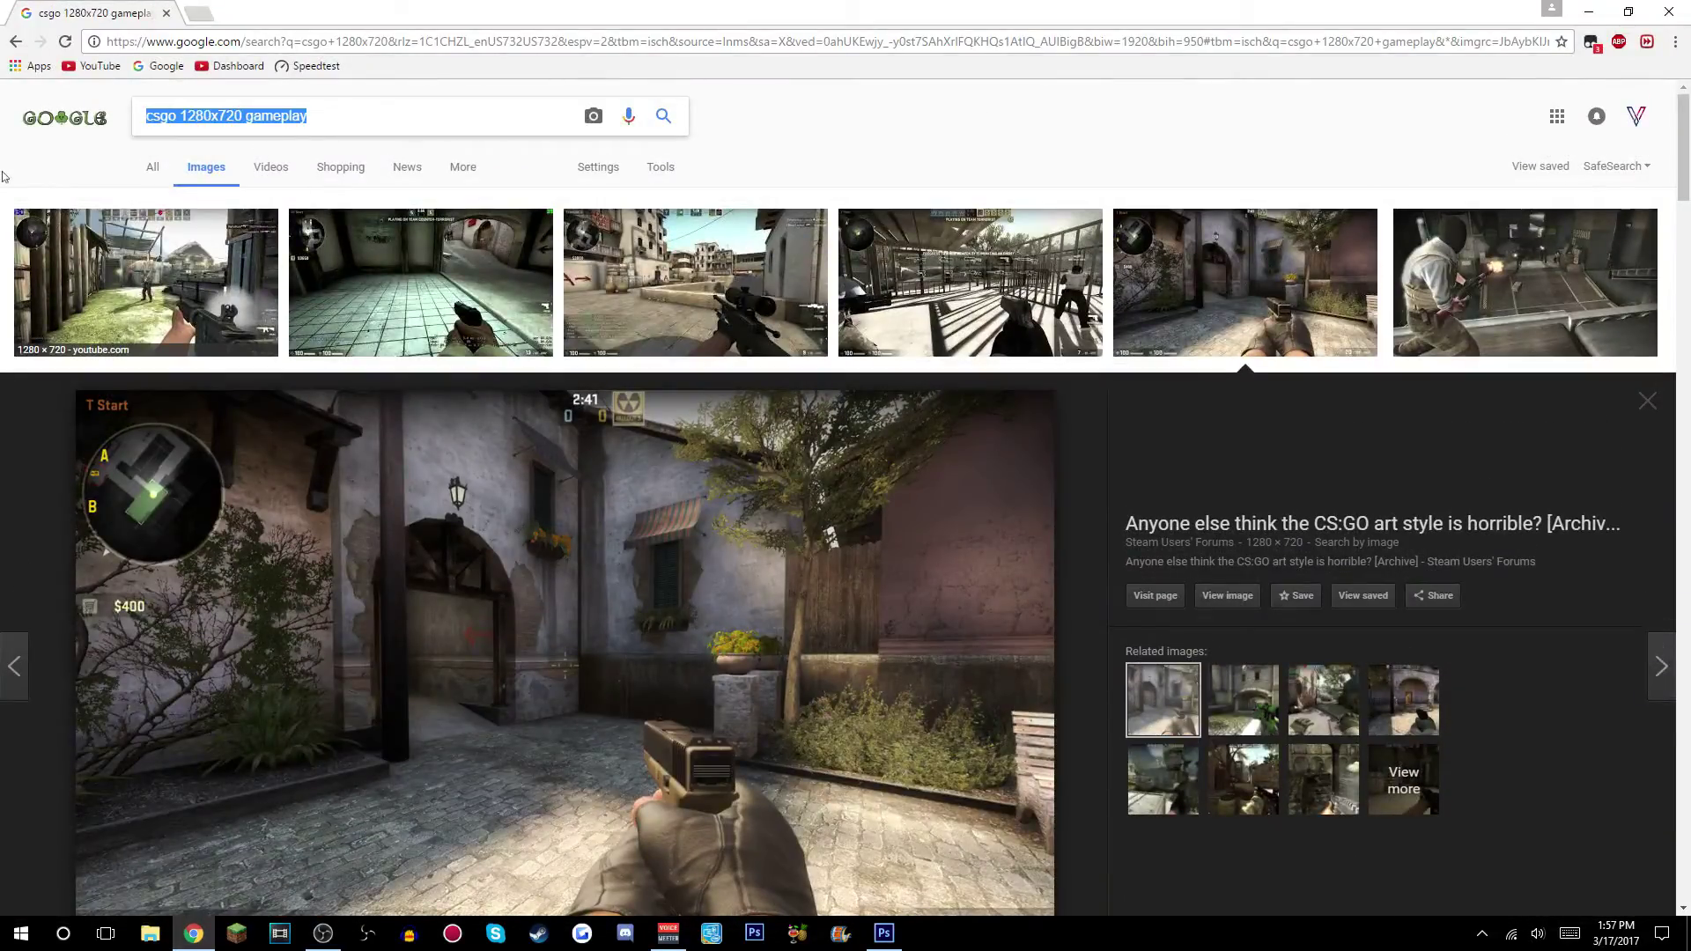
pyautogui.press('BackSpace')
pyautogui.write('kid png')
pyautogui.press('Return')
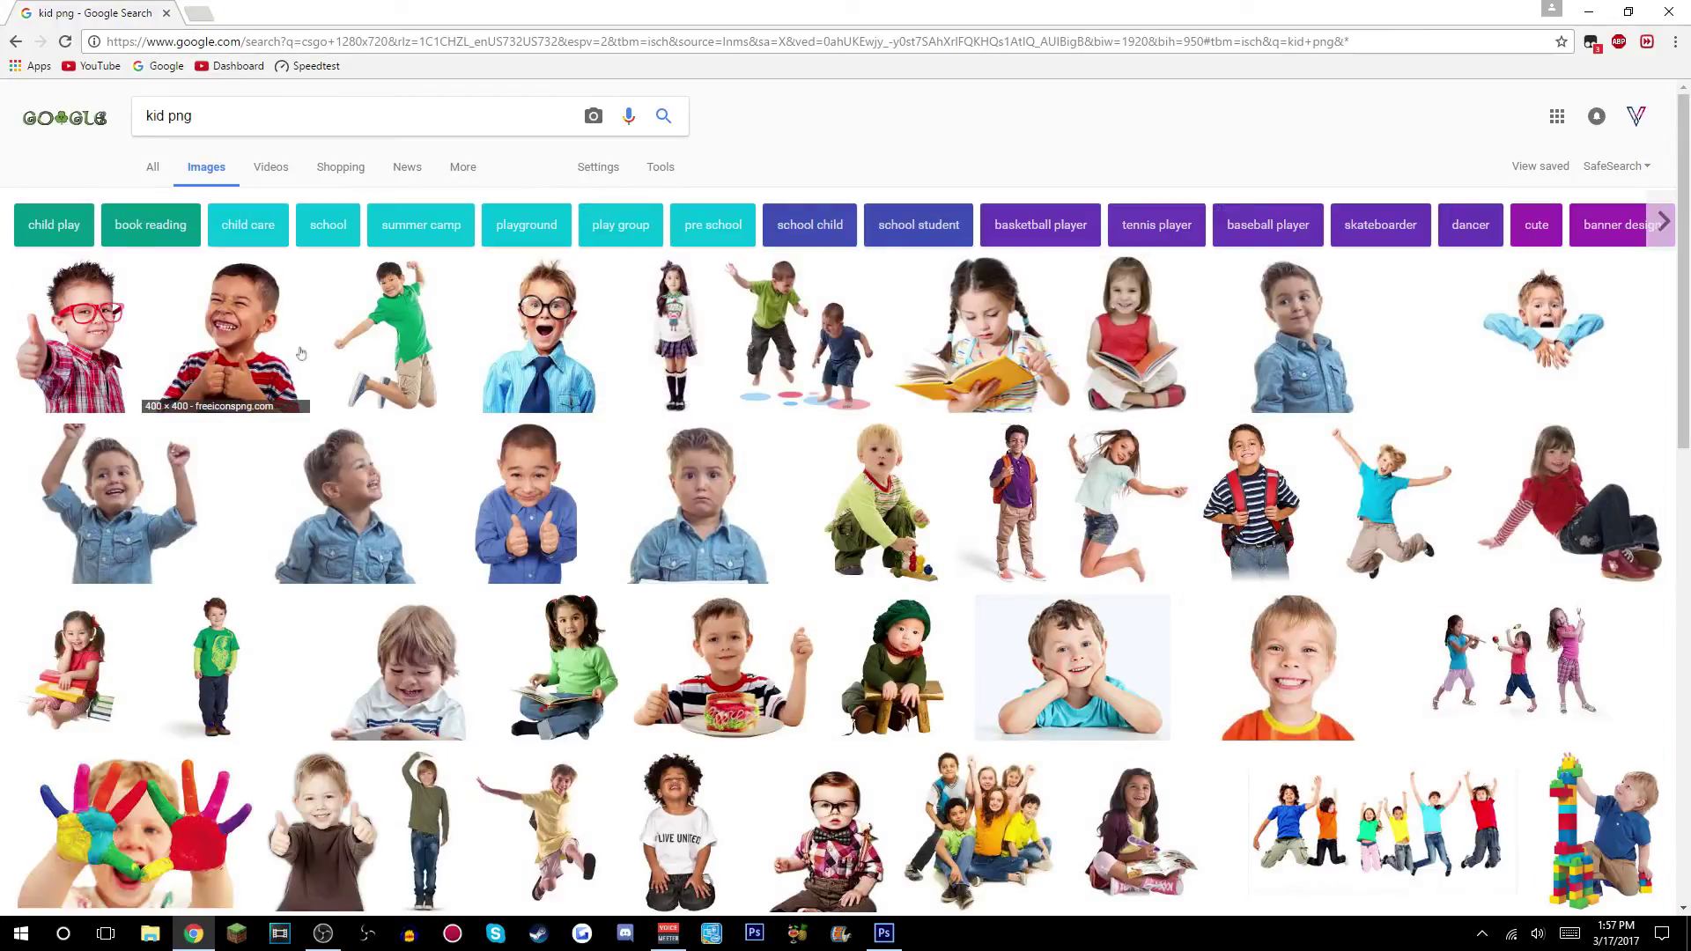
# Save the picture of the grinning boy in the striped shirt to the desktop and open happy-kid-png-19 in Photoshop.
pyautogui.click(220, 342)
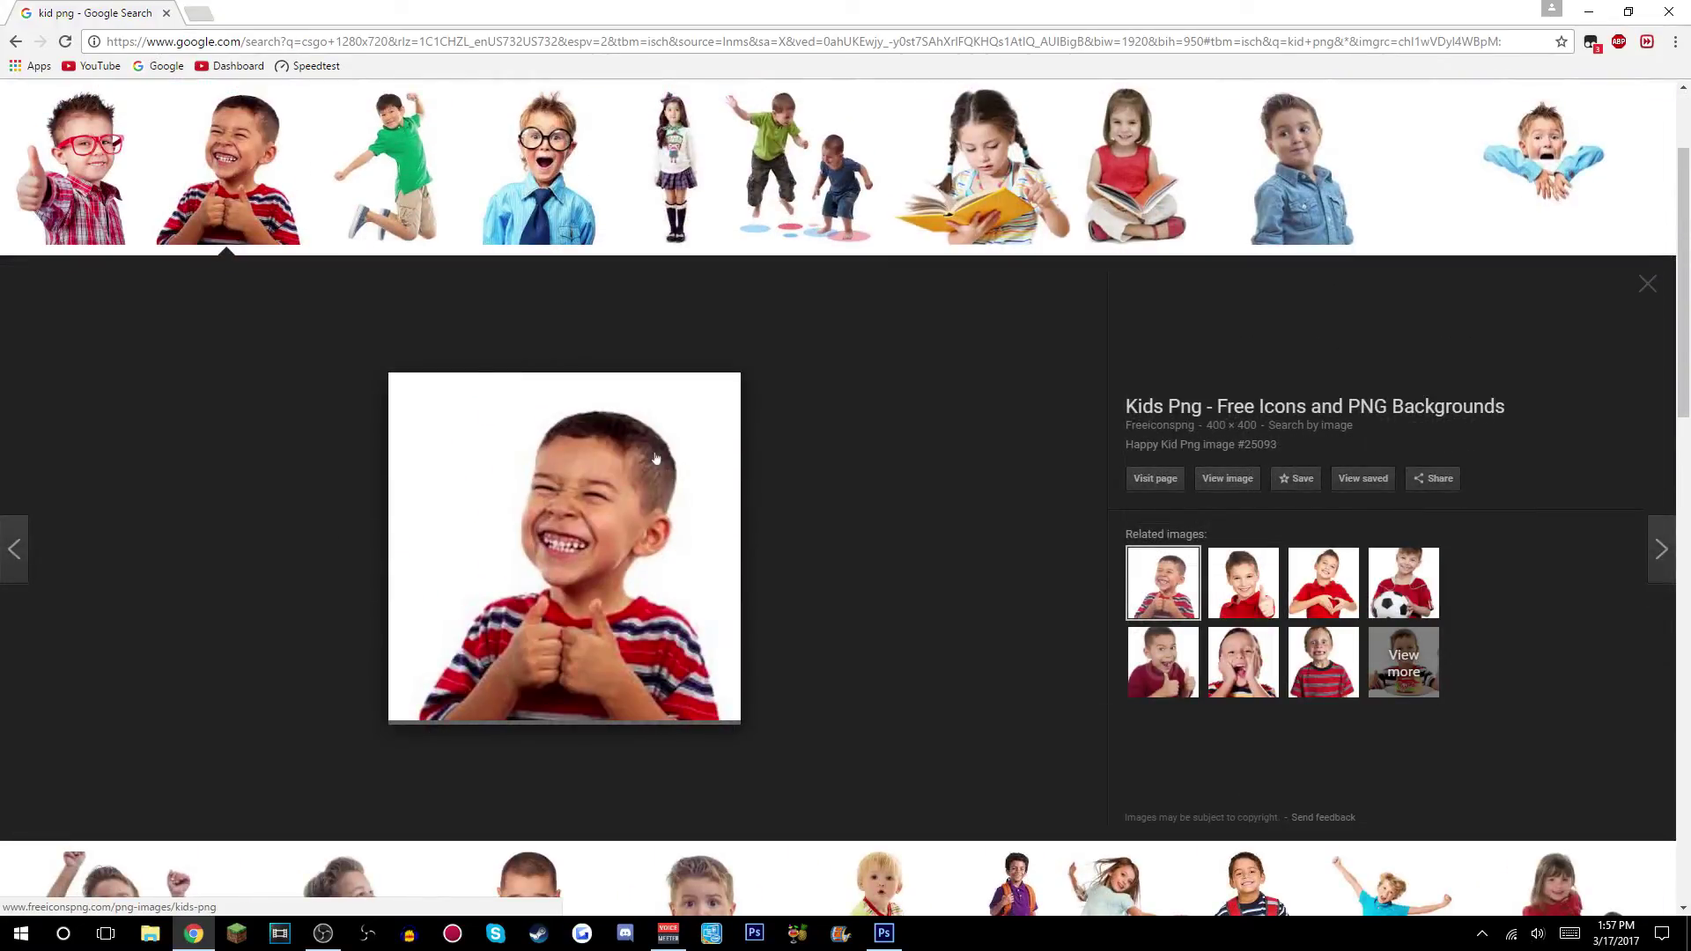
pyautogui.moveTo(655, 458); pyautogui.dragTo(105, 430)
pyautogui.click(886, 939)
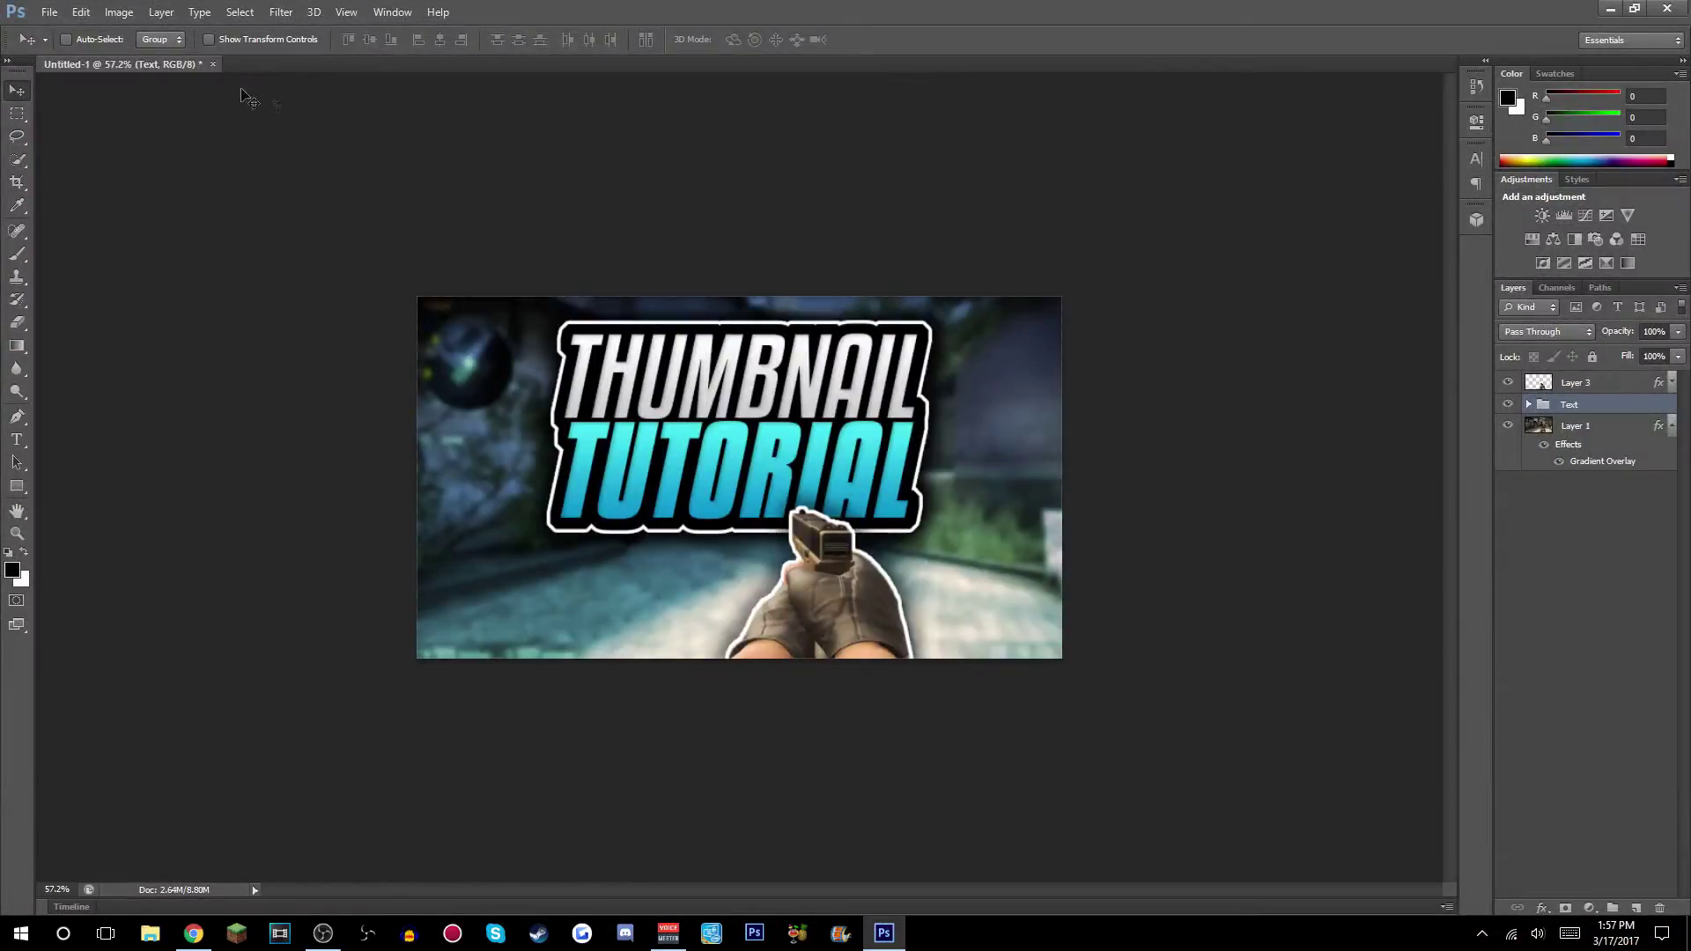
pyautogui.click(53, 11)
pyautogui.click(77, 51)
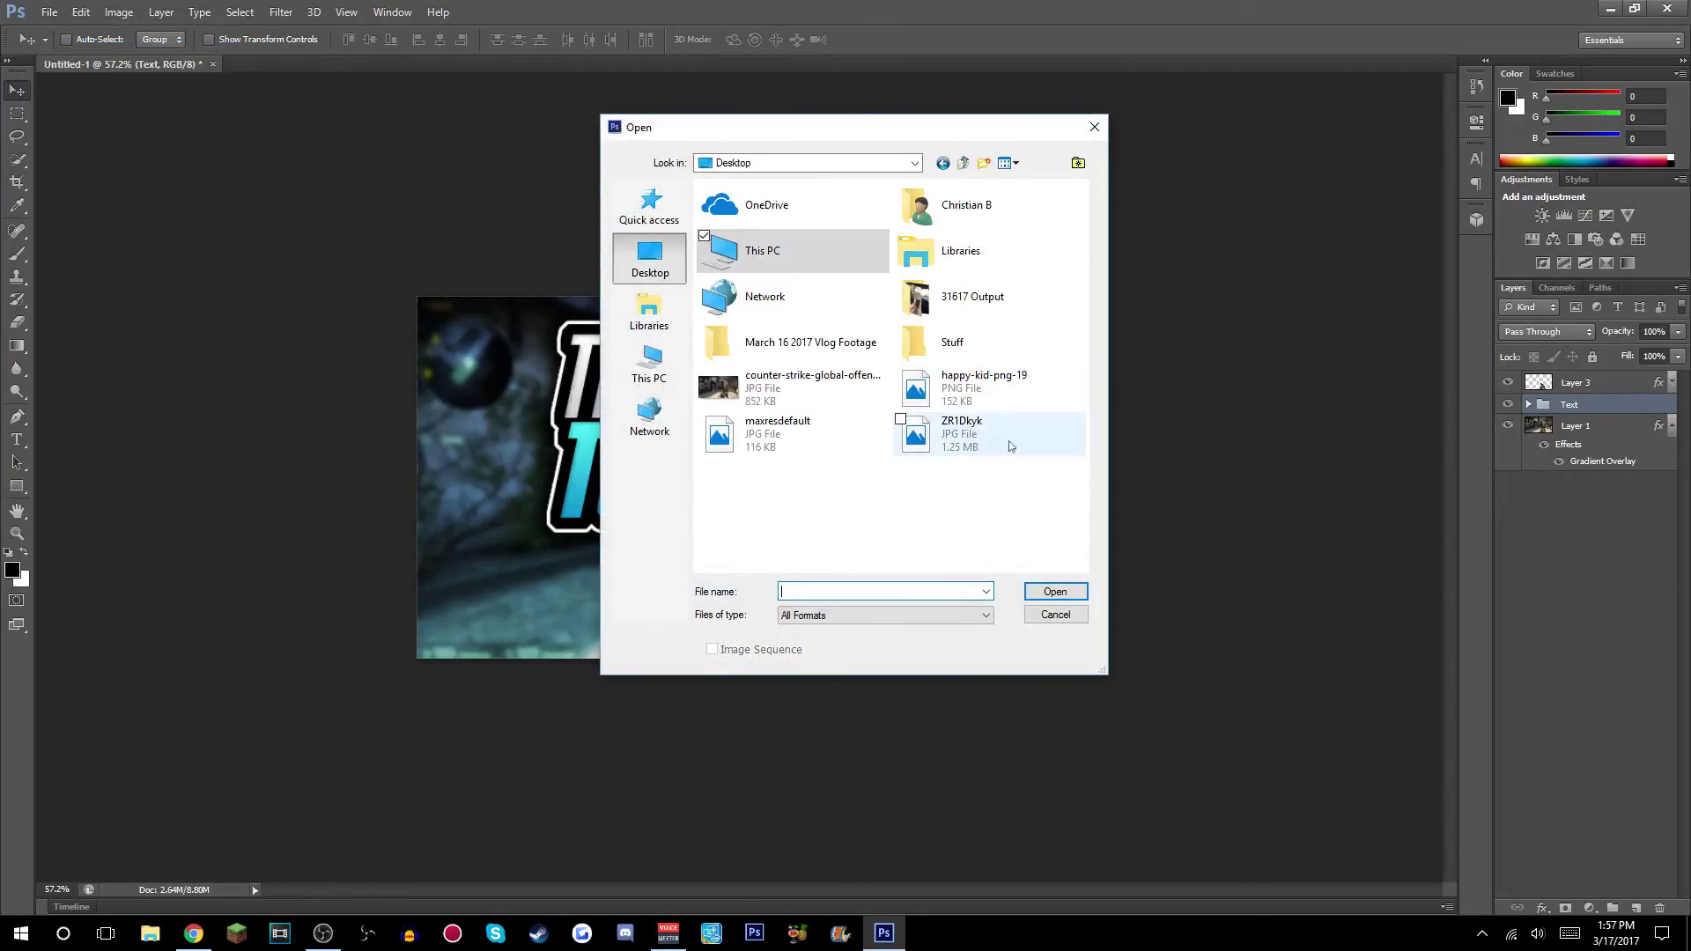
pyautogui.doubleClick(987, 394)
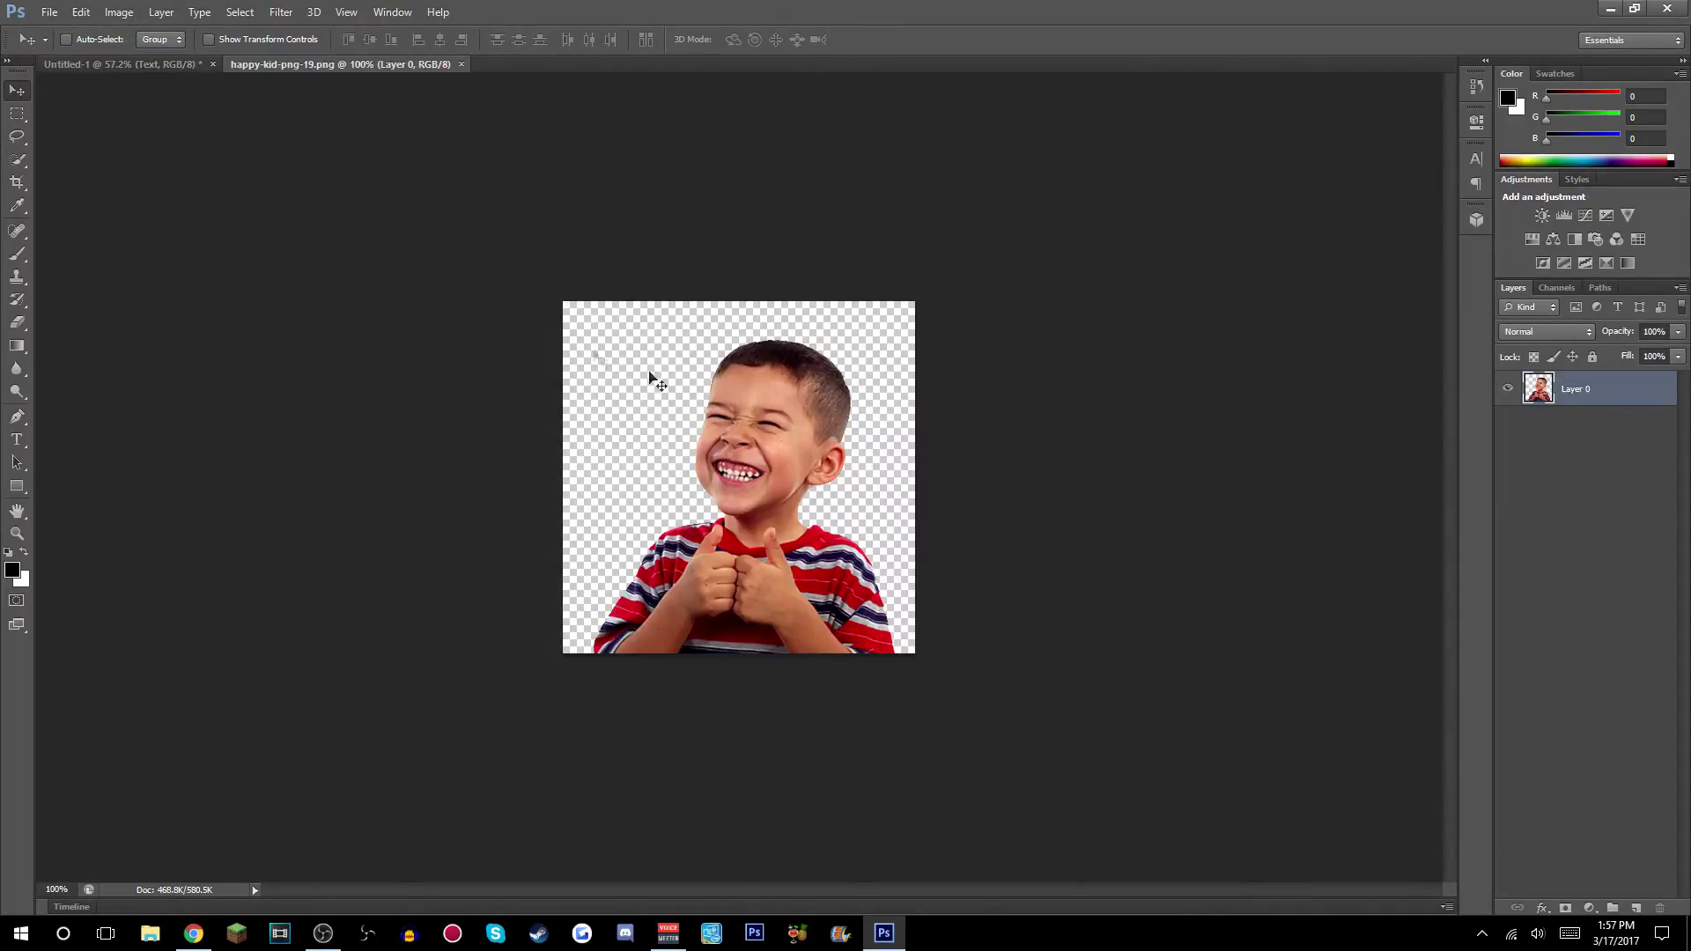
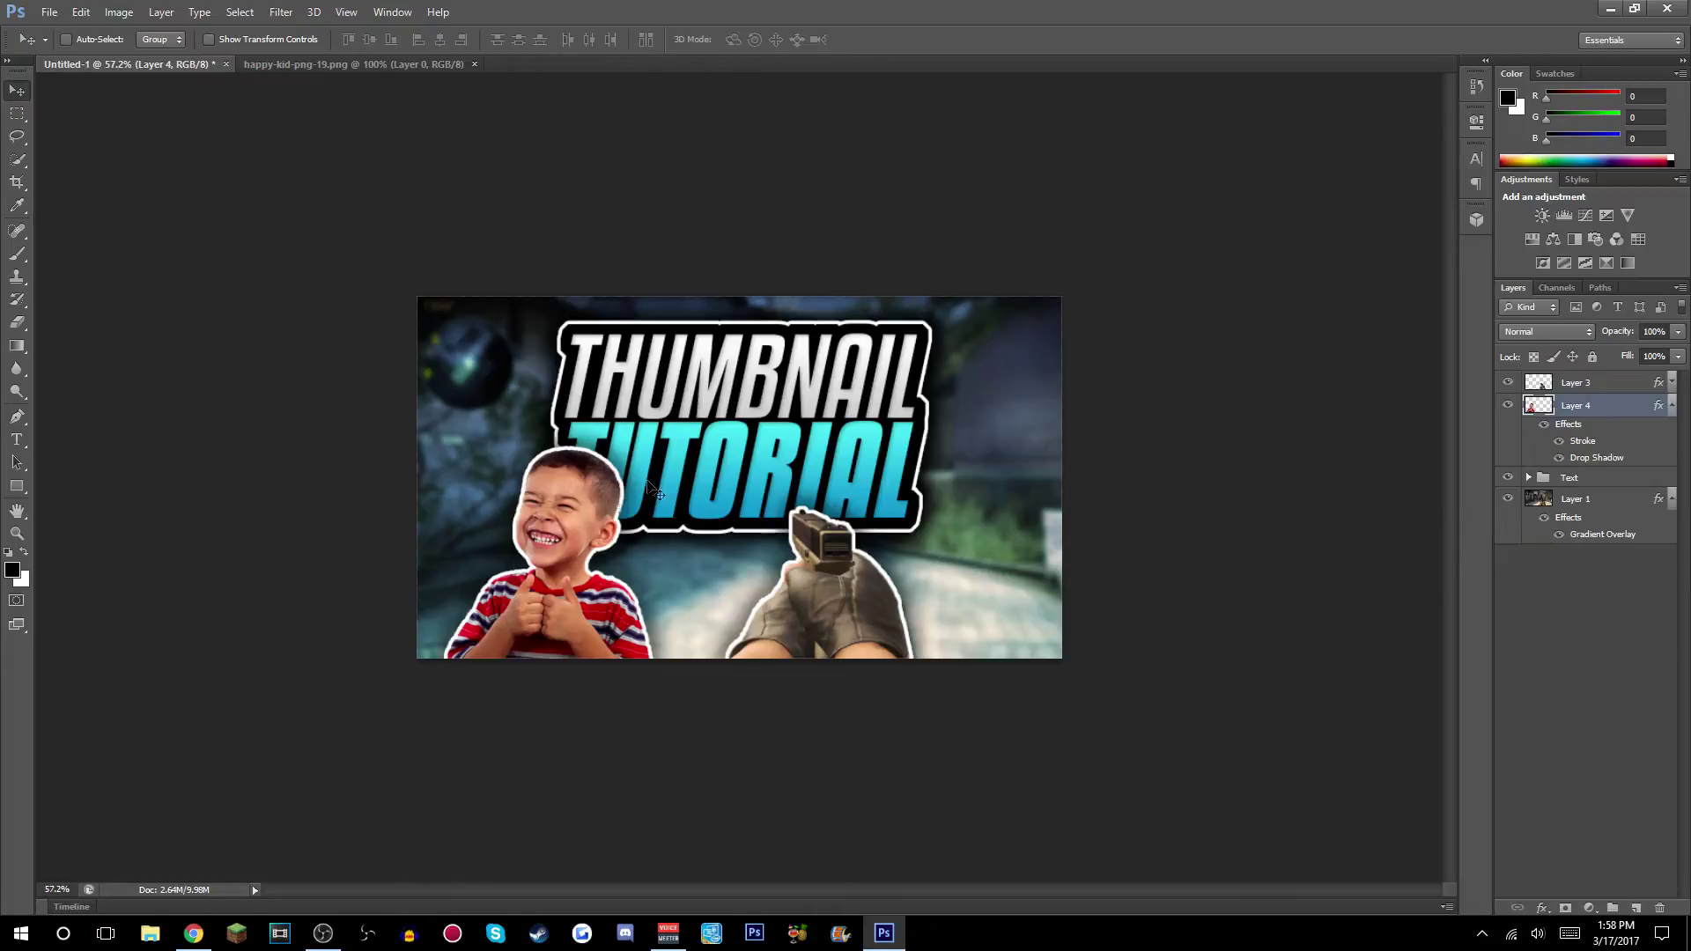
# Move the kid cutout closer to the canvas's lower-left corner and place the Text group above all other layers.
pyautogui.moveTo(569, 585)
pyautogui.mouseDown()
pyautogui.moveTo(520, 594)
pyautogui.moveTo(546, 588)
pyautogui.mouseUp()
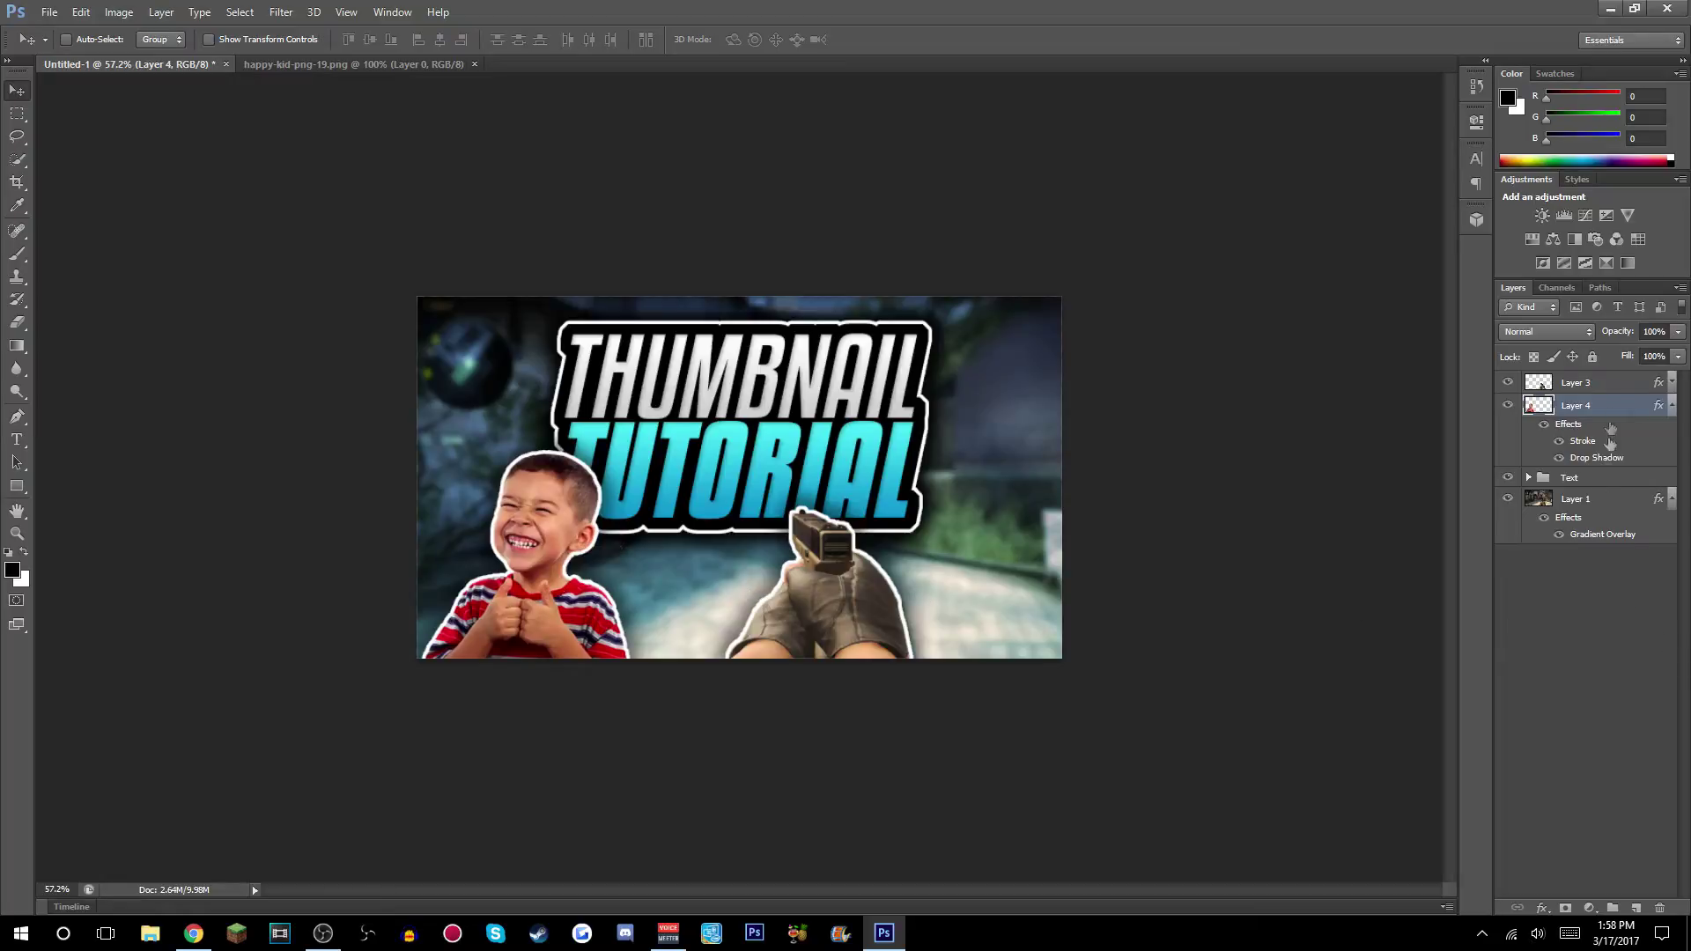
pyautogui.keyDown('ctrl'); pyautogui.click(1603, 390); pyautogui.keyUp('ctrl')
pyautogui.doubleClick(1607, 480)
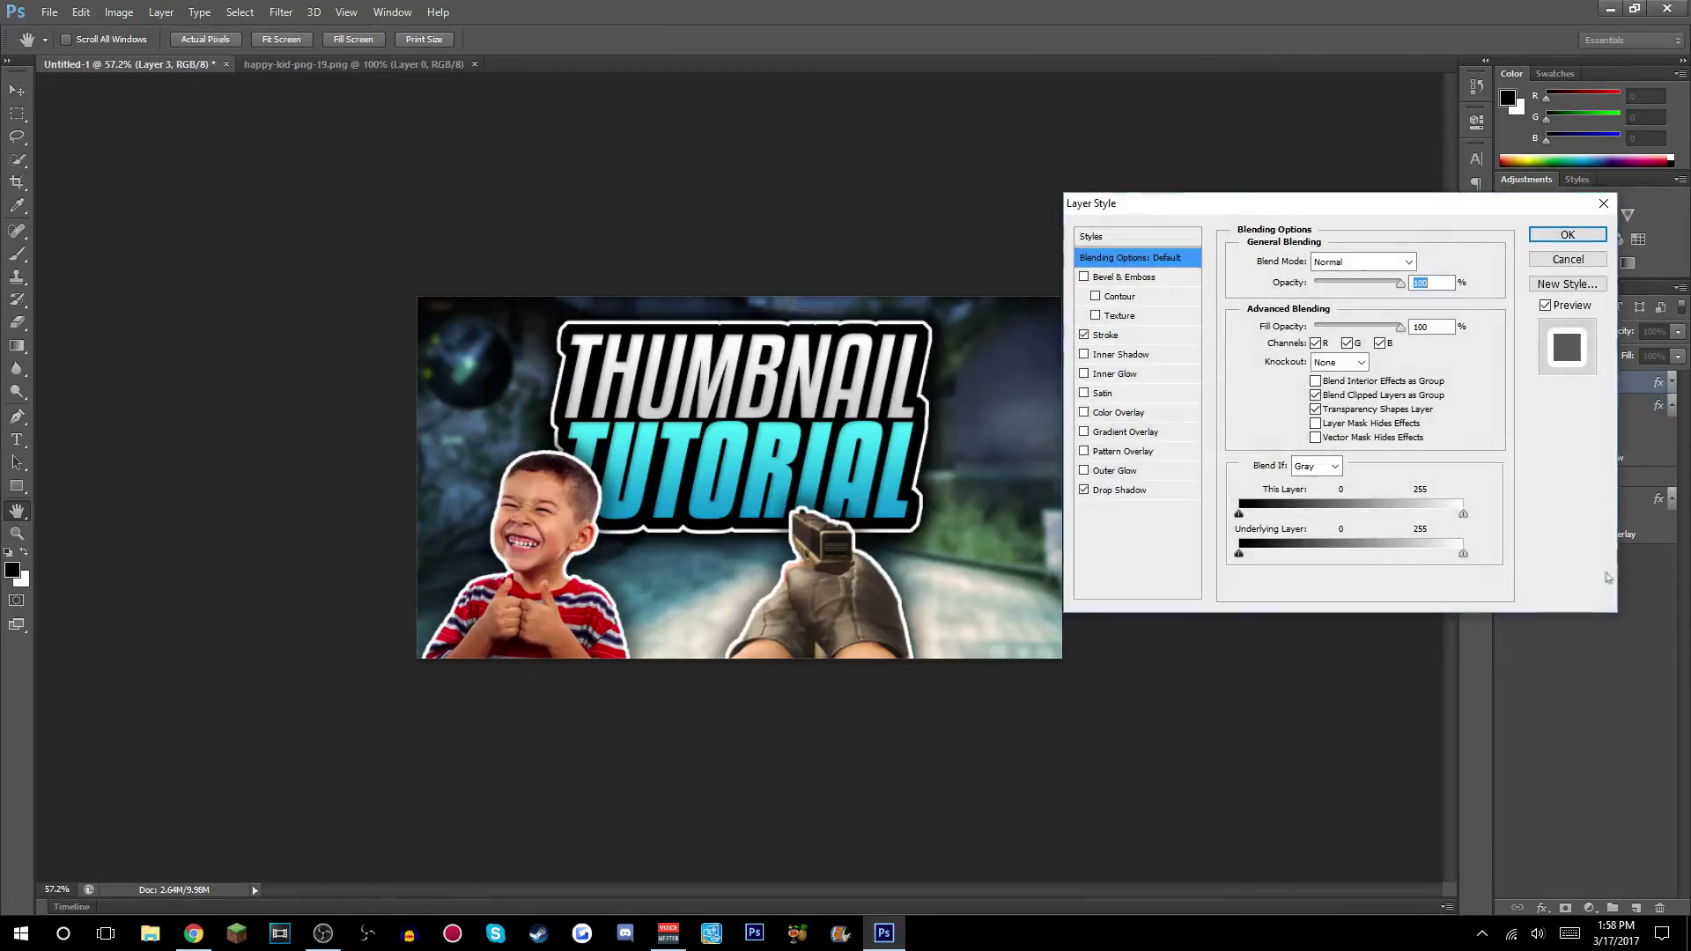
pyautogui.press('Escape')
pyautogui.moveTo(1585, 478); pyautogui.dragTo(1598, 380)
pyautogui.scroll(-3, 1094, 558)
pyautogui.scroll(3, 1095, 557)
pyautogui.click(781, 449)
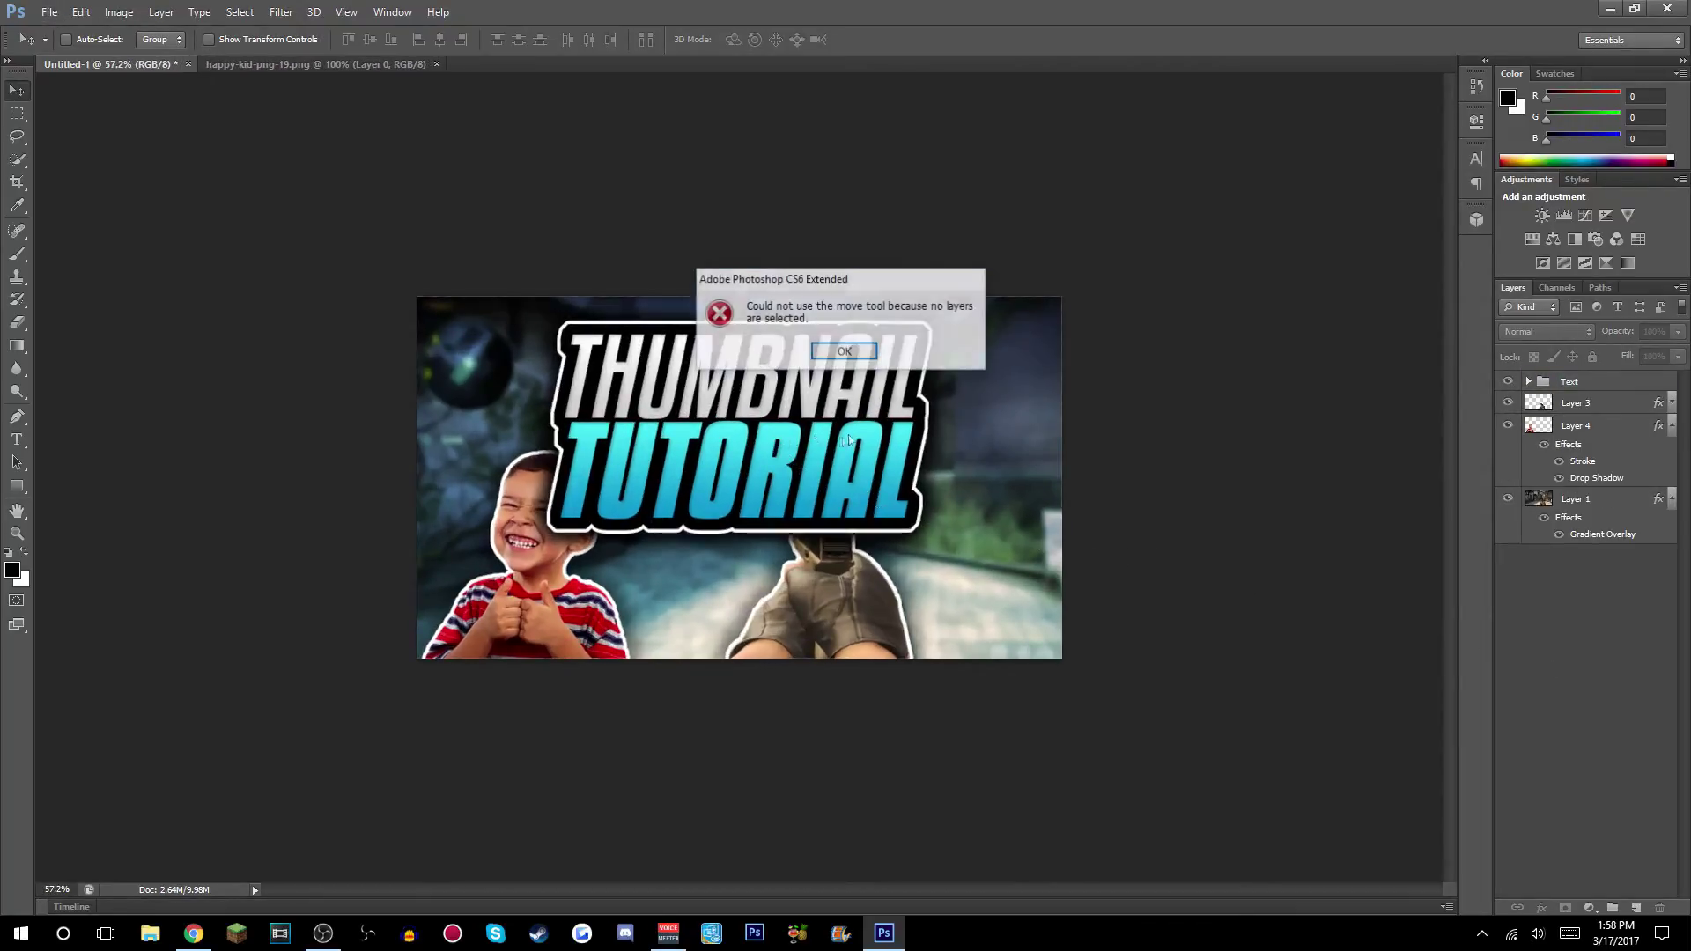
pyautogui.click(849, 350)
# Scale the Text group to about 87% and position it above the pistol, near the canvas's top edge.
pyautogui.click(1588, 384)
pyautogui.moveTo(834, 430); pyautogui.dragTo(862, 409)
pyautogui.hotkey('ctrl', 't')
pyautogui.moveTo(957, 507); pyautogui.dragTo(905, 480)
pyautogui.moveTo(845, 418); pyautogui.dragTo(898, 430)
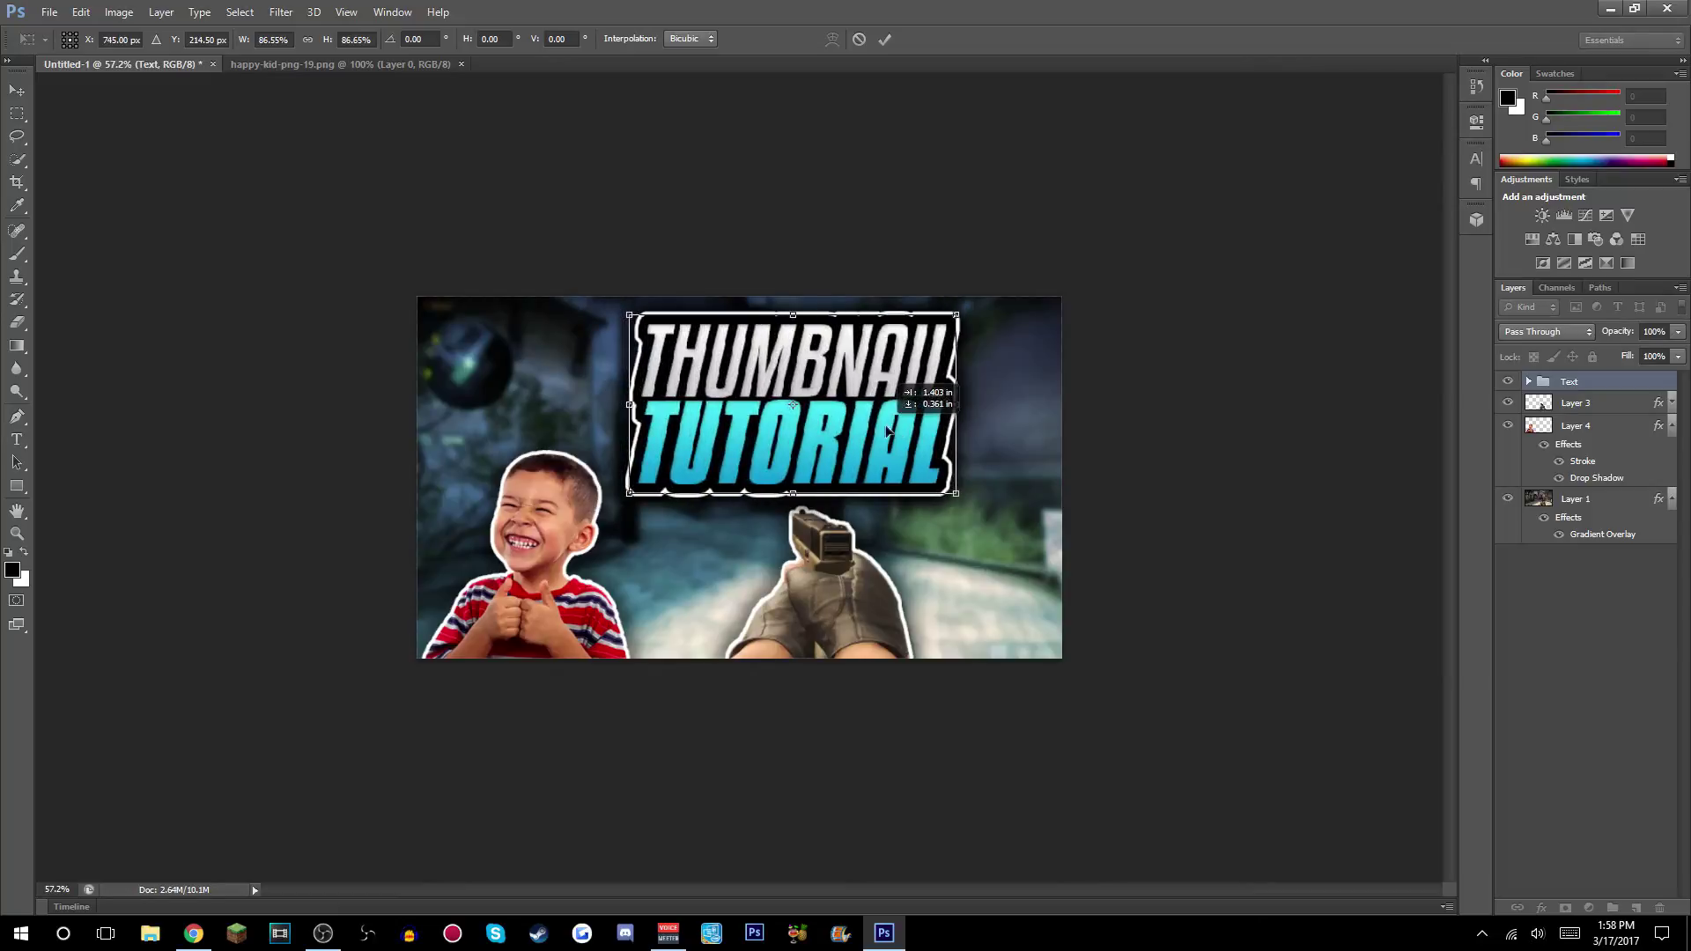
pyautogui.click(887, 43)
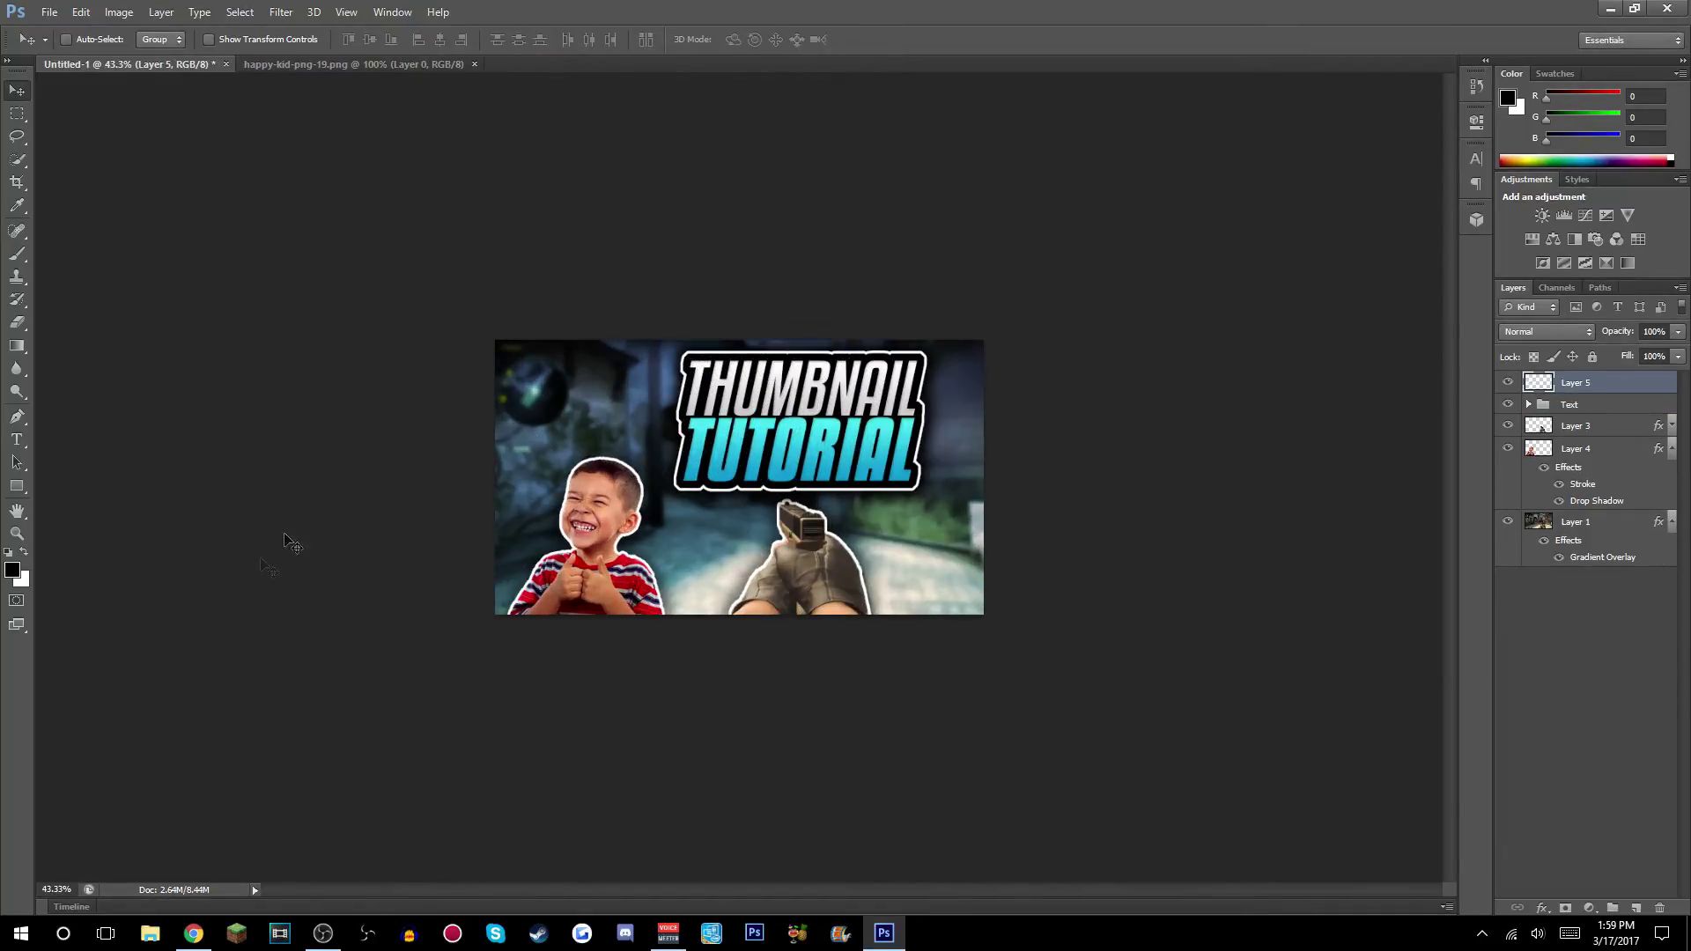
# Set the foreground color to white (ffffff).
pyautogui.click(18, 572)
pyautogui.moveTo(848, 387); pyautogui.dragTo(851, 489)
pyautogui.moveTo(775, 370); pyautogui.dragTo(515, 184)
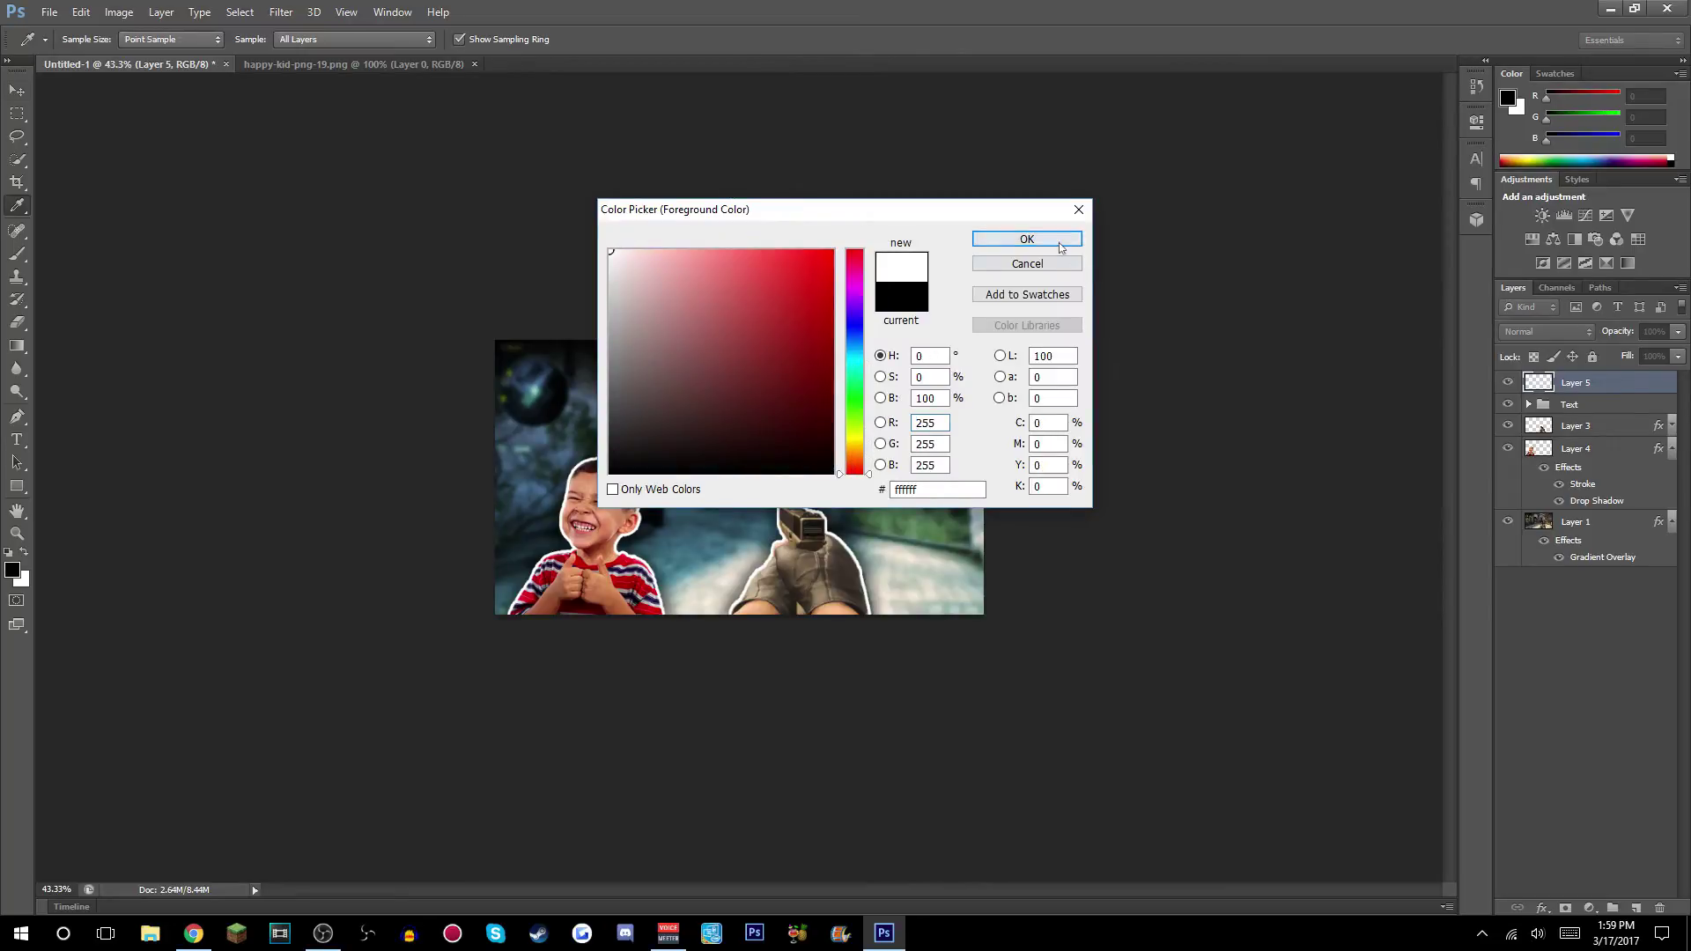
pyautogui.click(1027, 239)
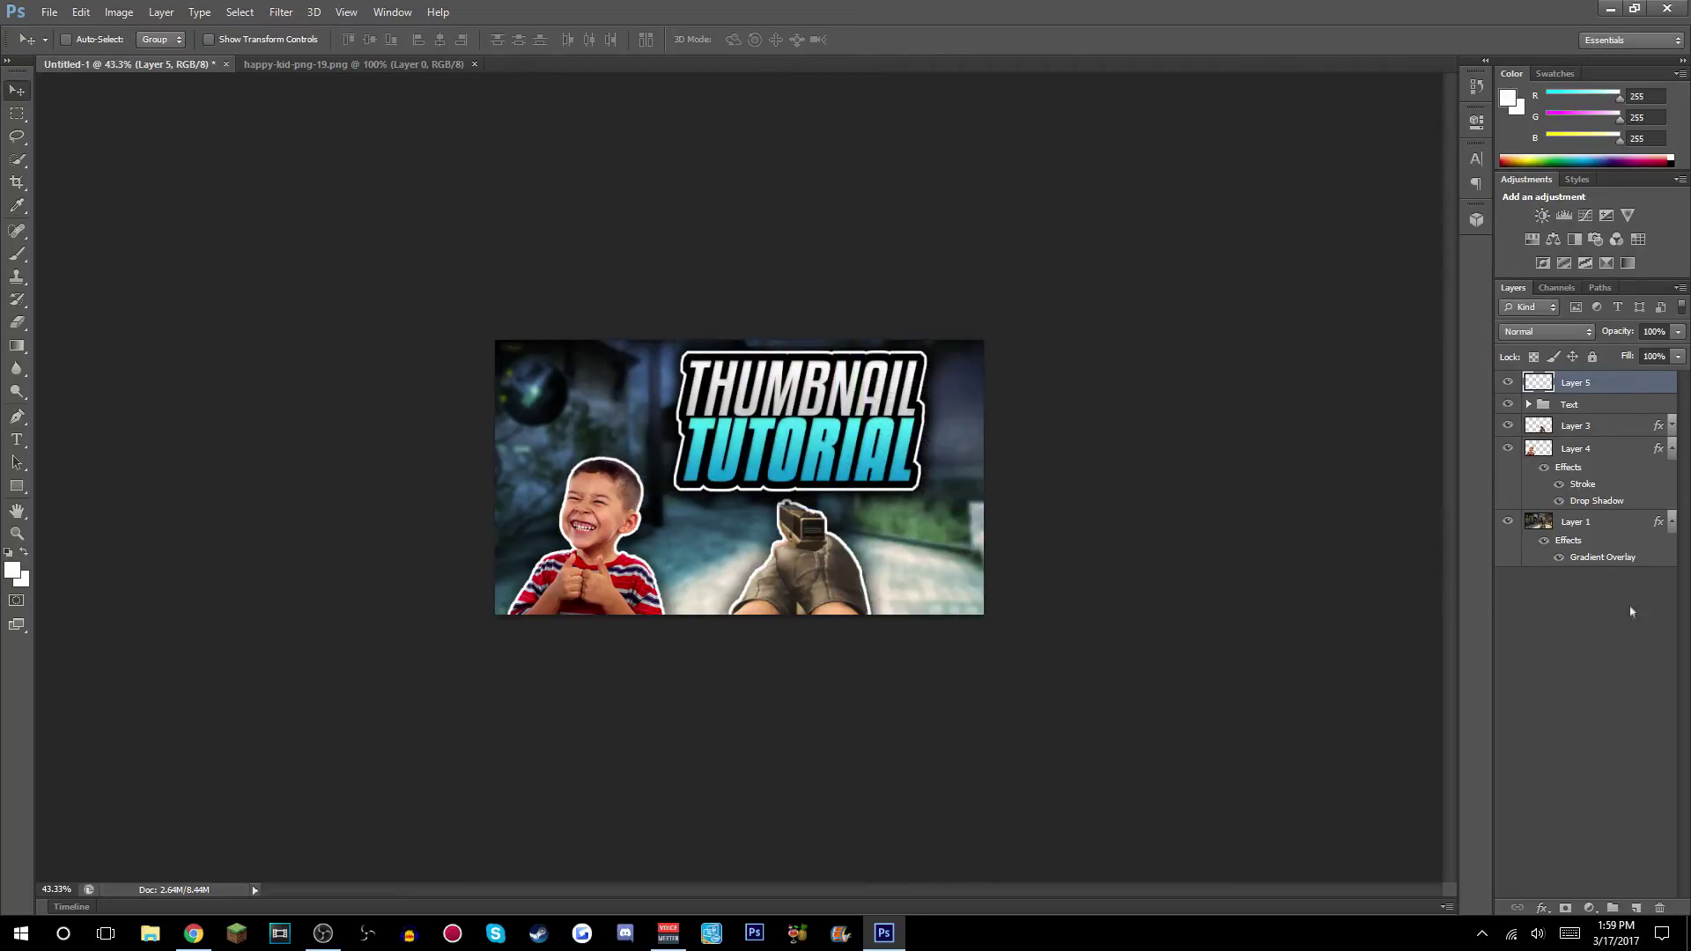
# Select Layer 5 and enlarge the soft round Brush to 1057 px.
pyautogui.click(17, 254)
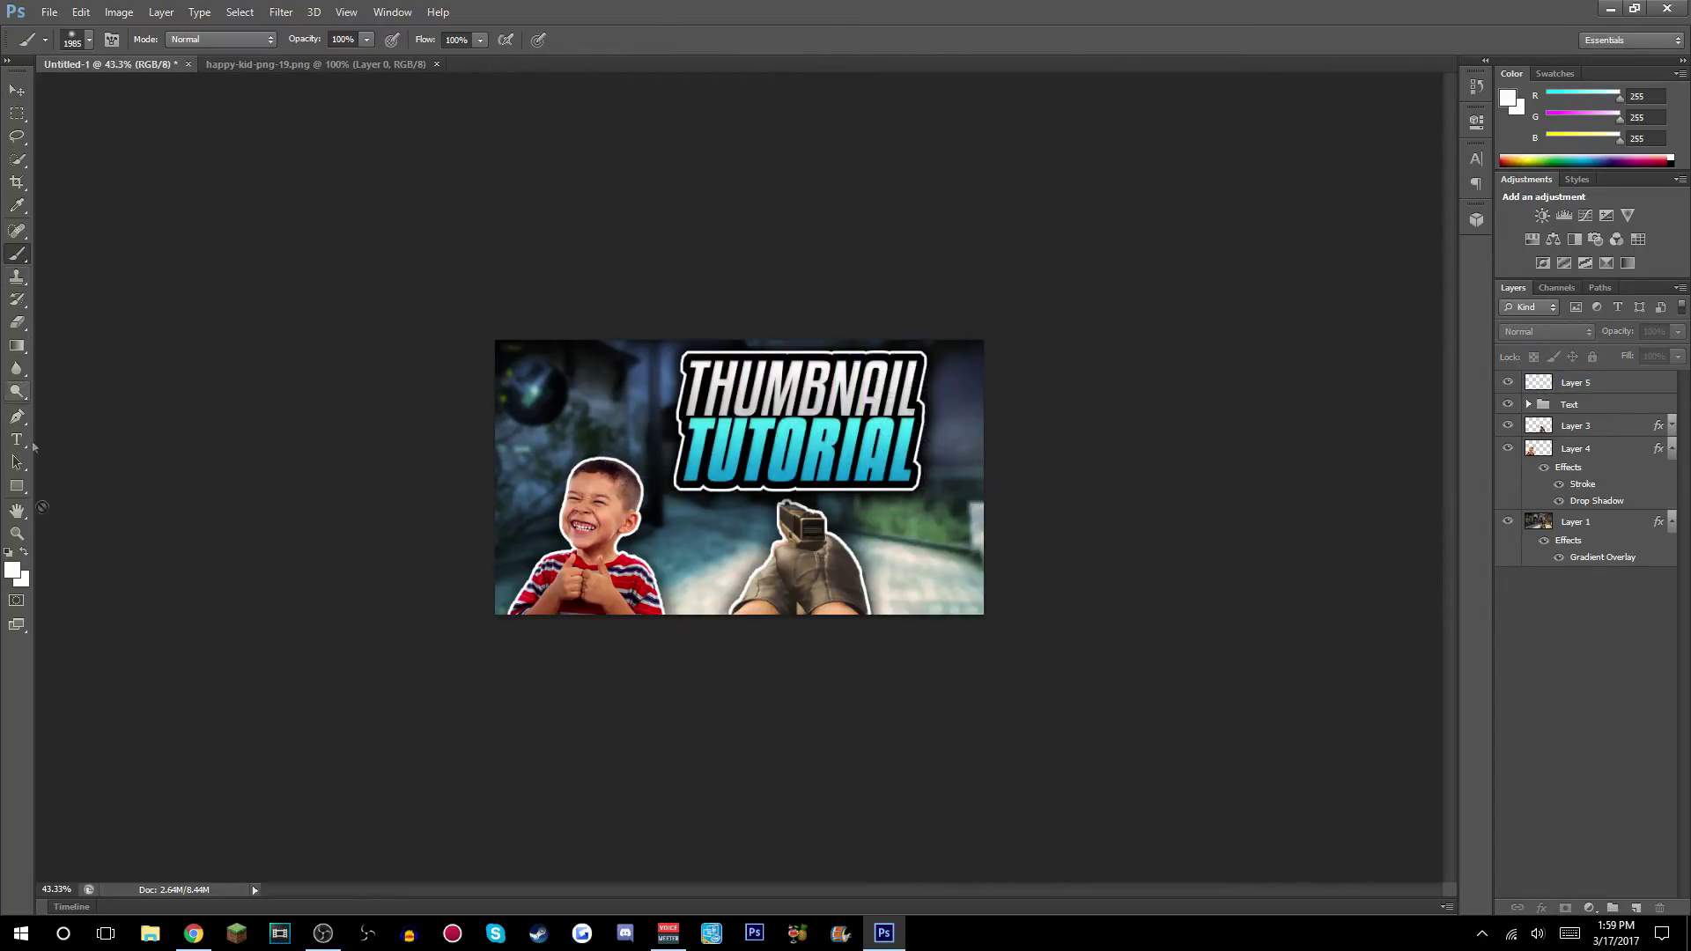
pyautogui.click(89, 38)
pyautogui.moveTo(162, 95); pyautogui.dragTo(177, 97)
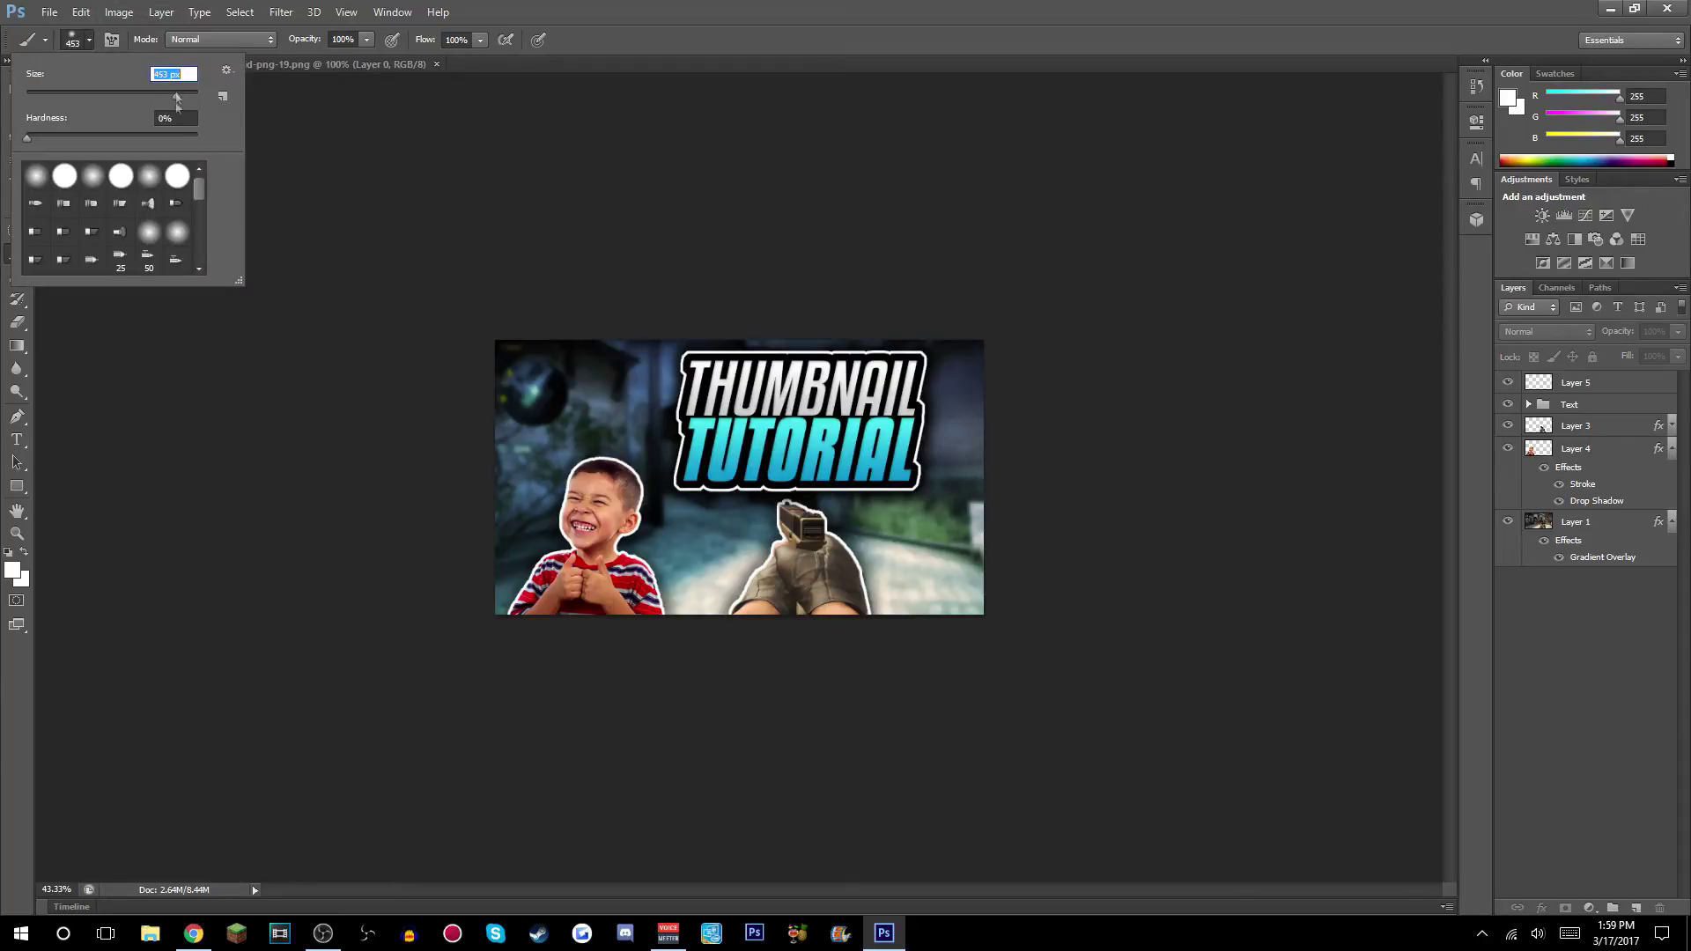
pyautogui.click(454, 302)
pyautogui.press('Return')
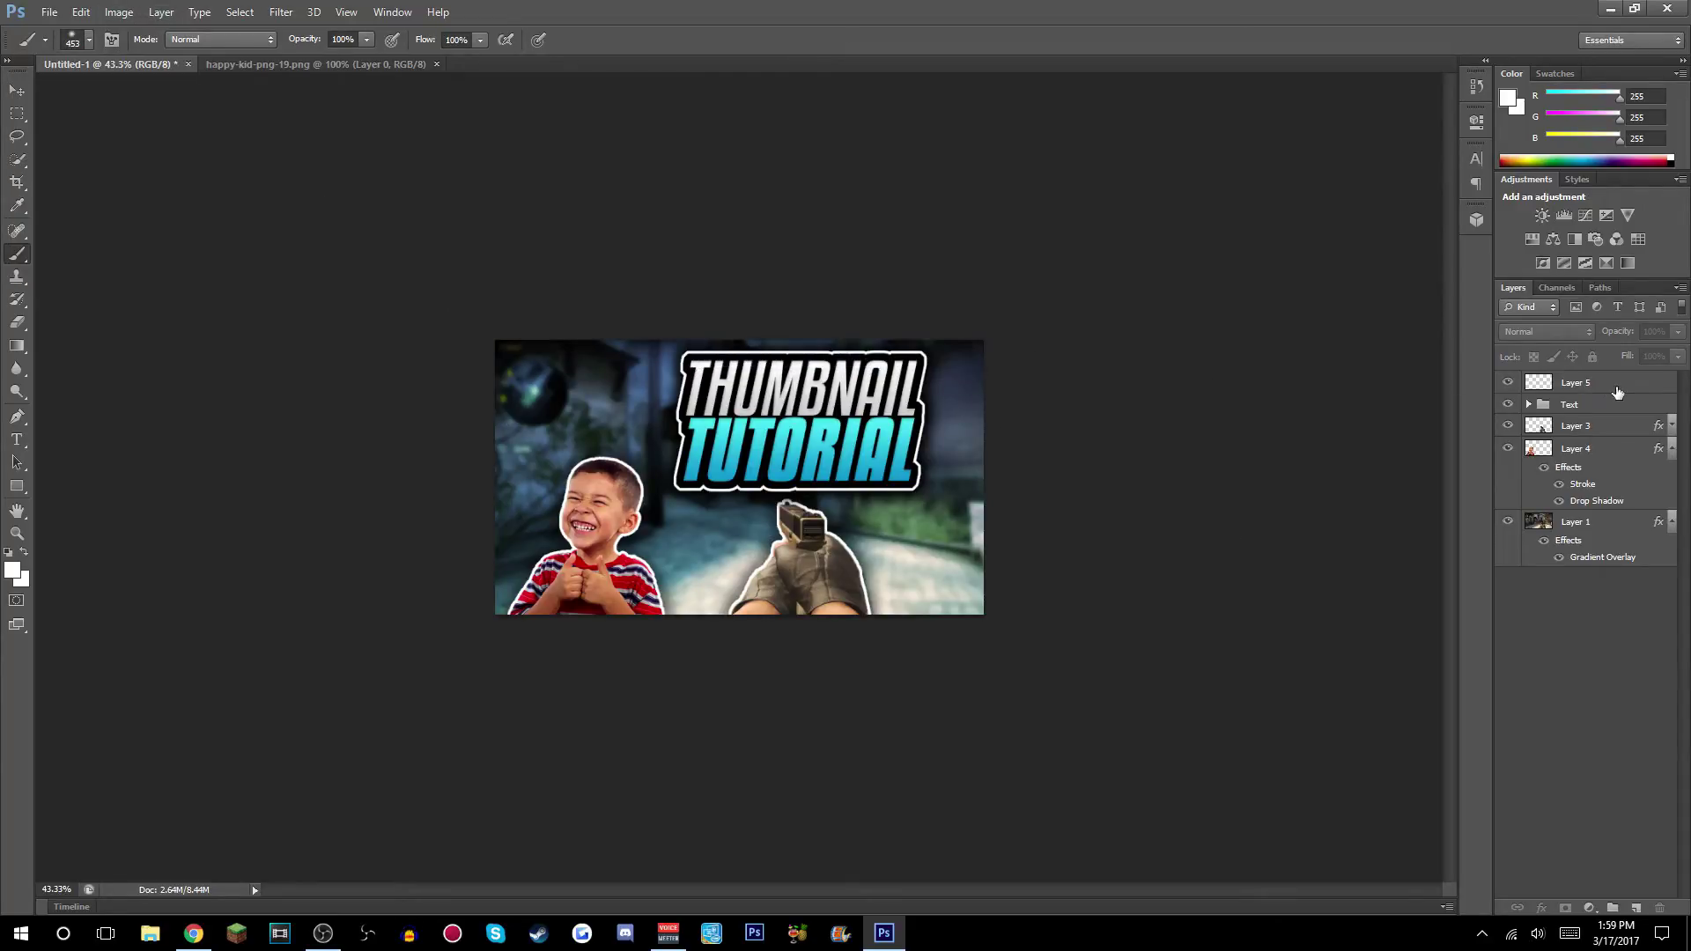
pyautogui.click(1616, 388)
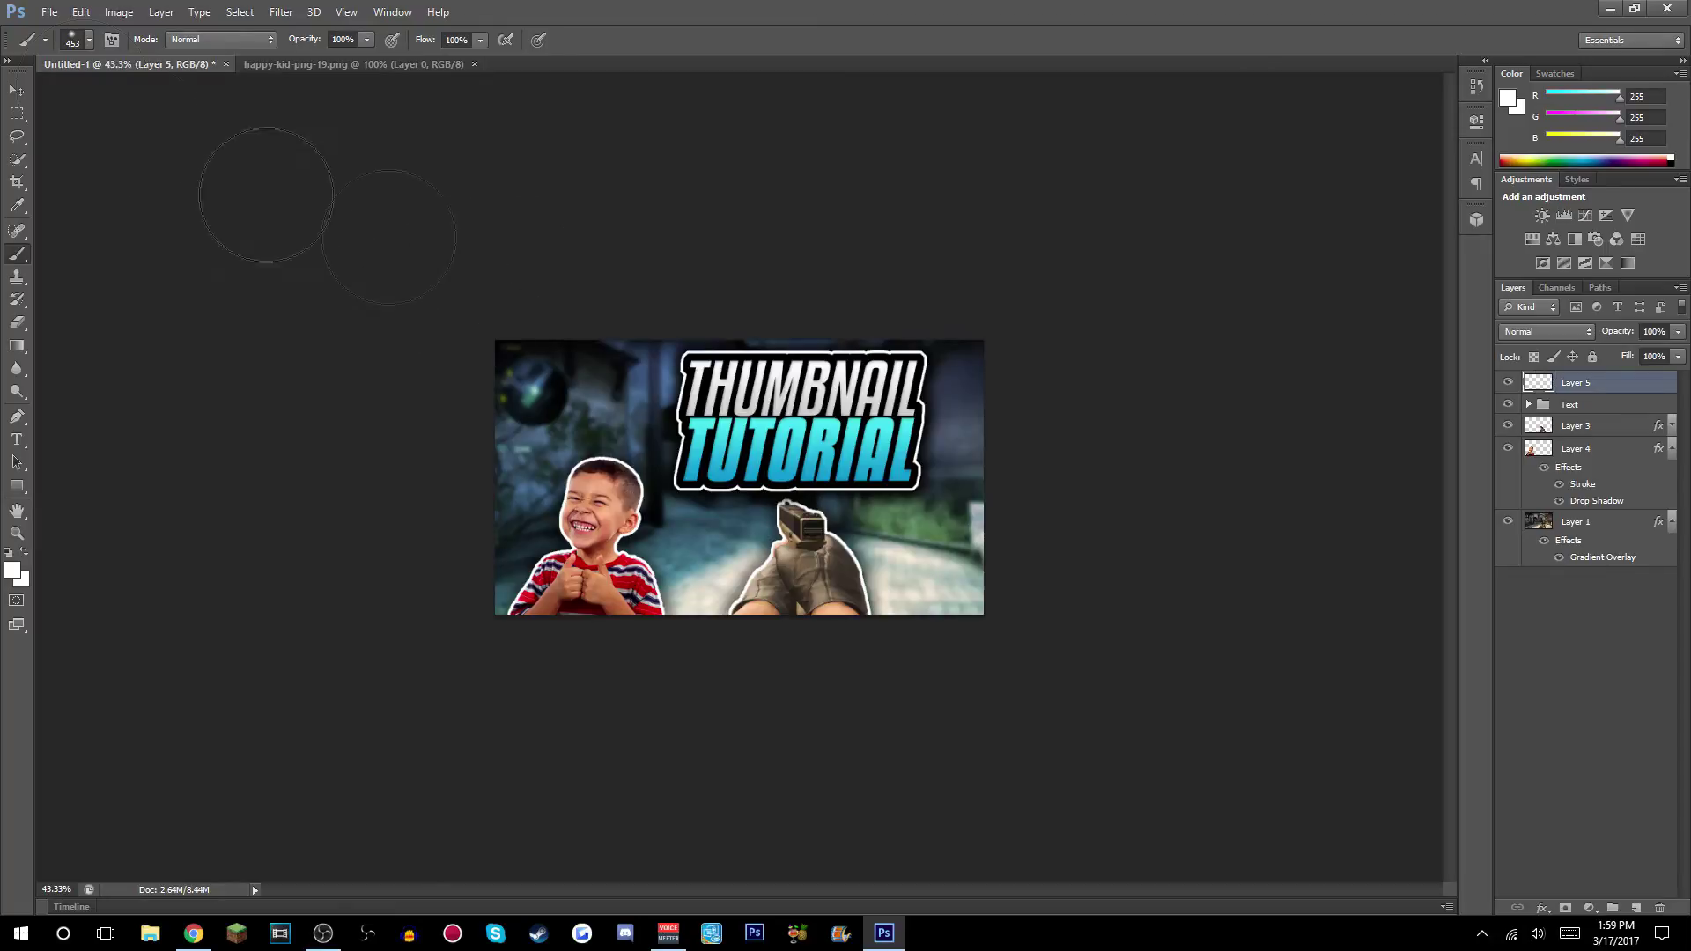
pyautogui.click(89, 38)
pyautogui.moveTo(177, 95); pyautogui.dragTo(182, 95)
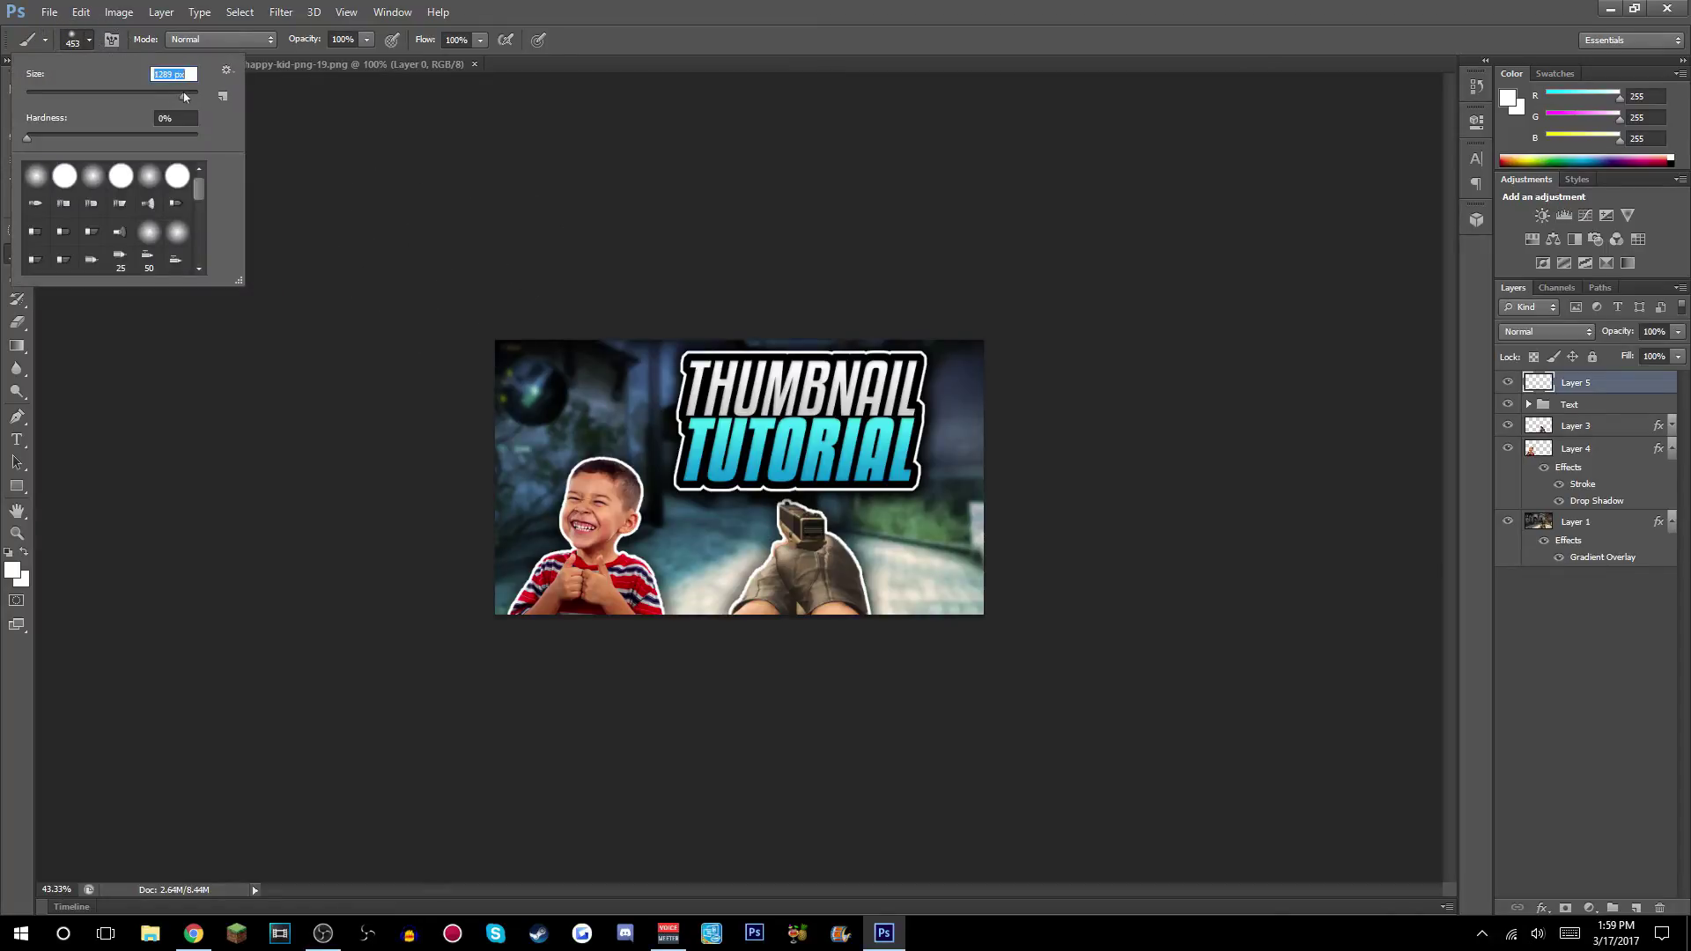
# Dab soft white light onto the canvas edges of Layer 5, keeping the brush center outside the image.
pyautogui.click(414, 245)
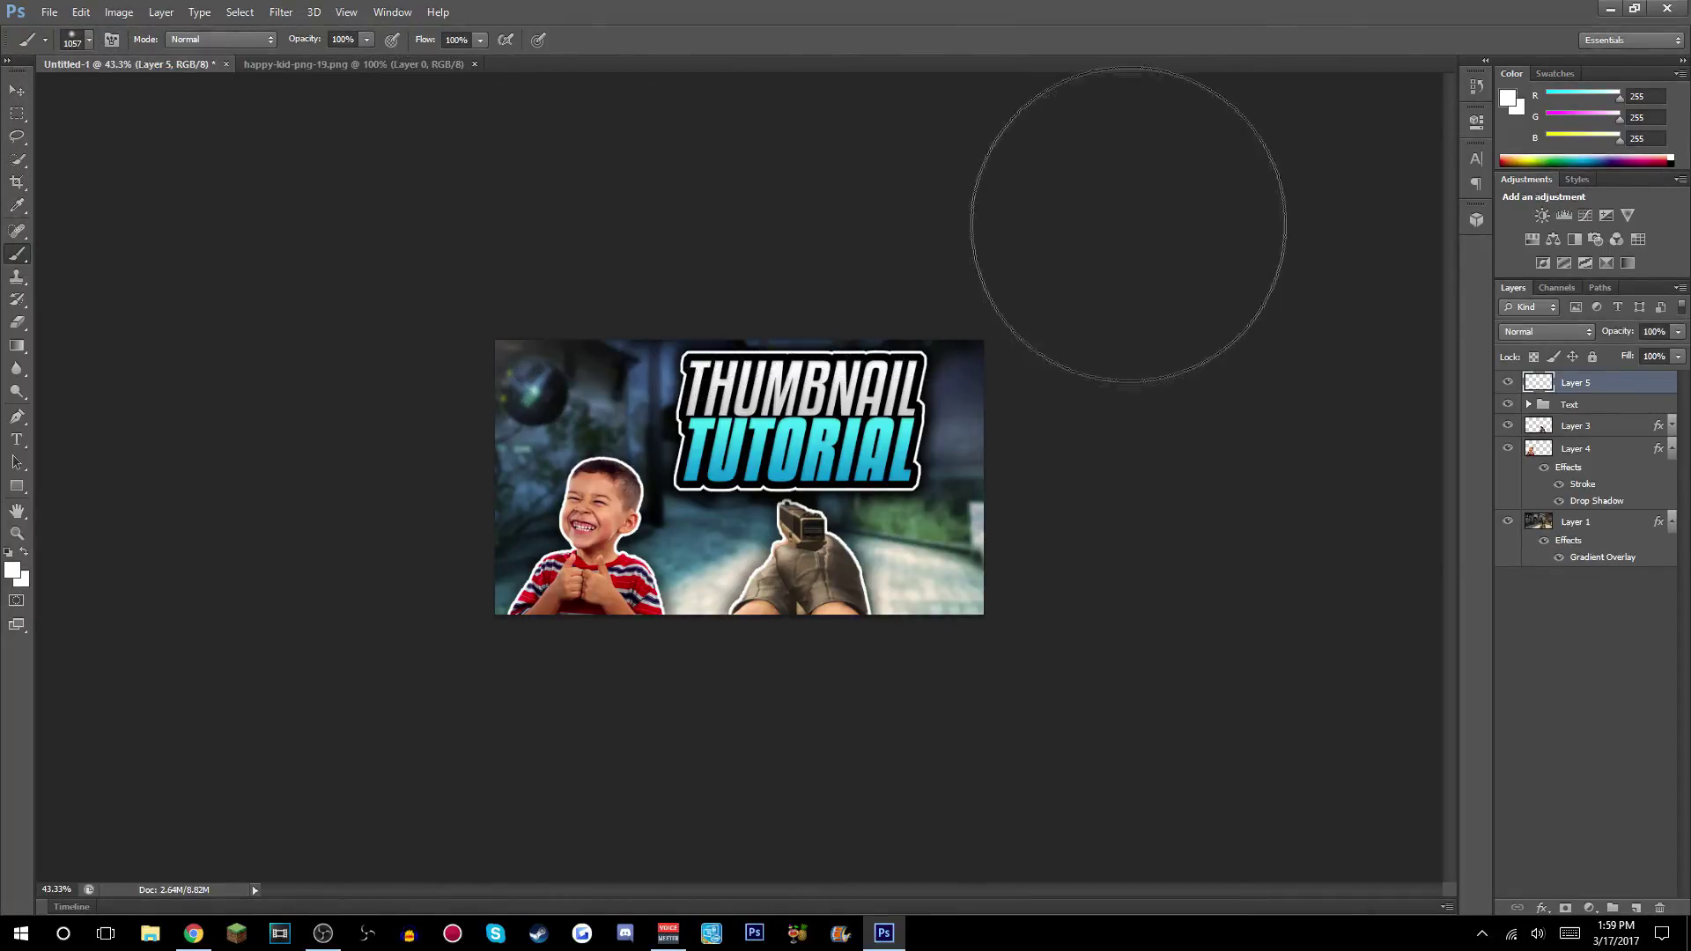
pyautogui.click(1218, 488)
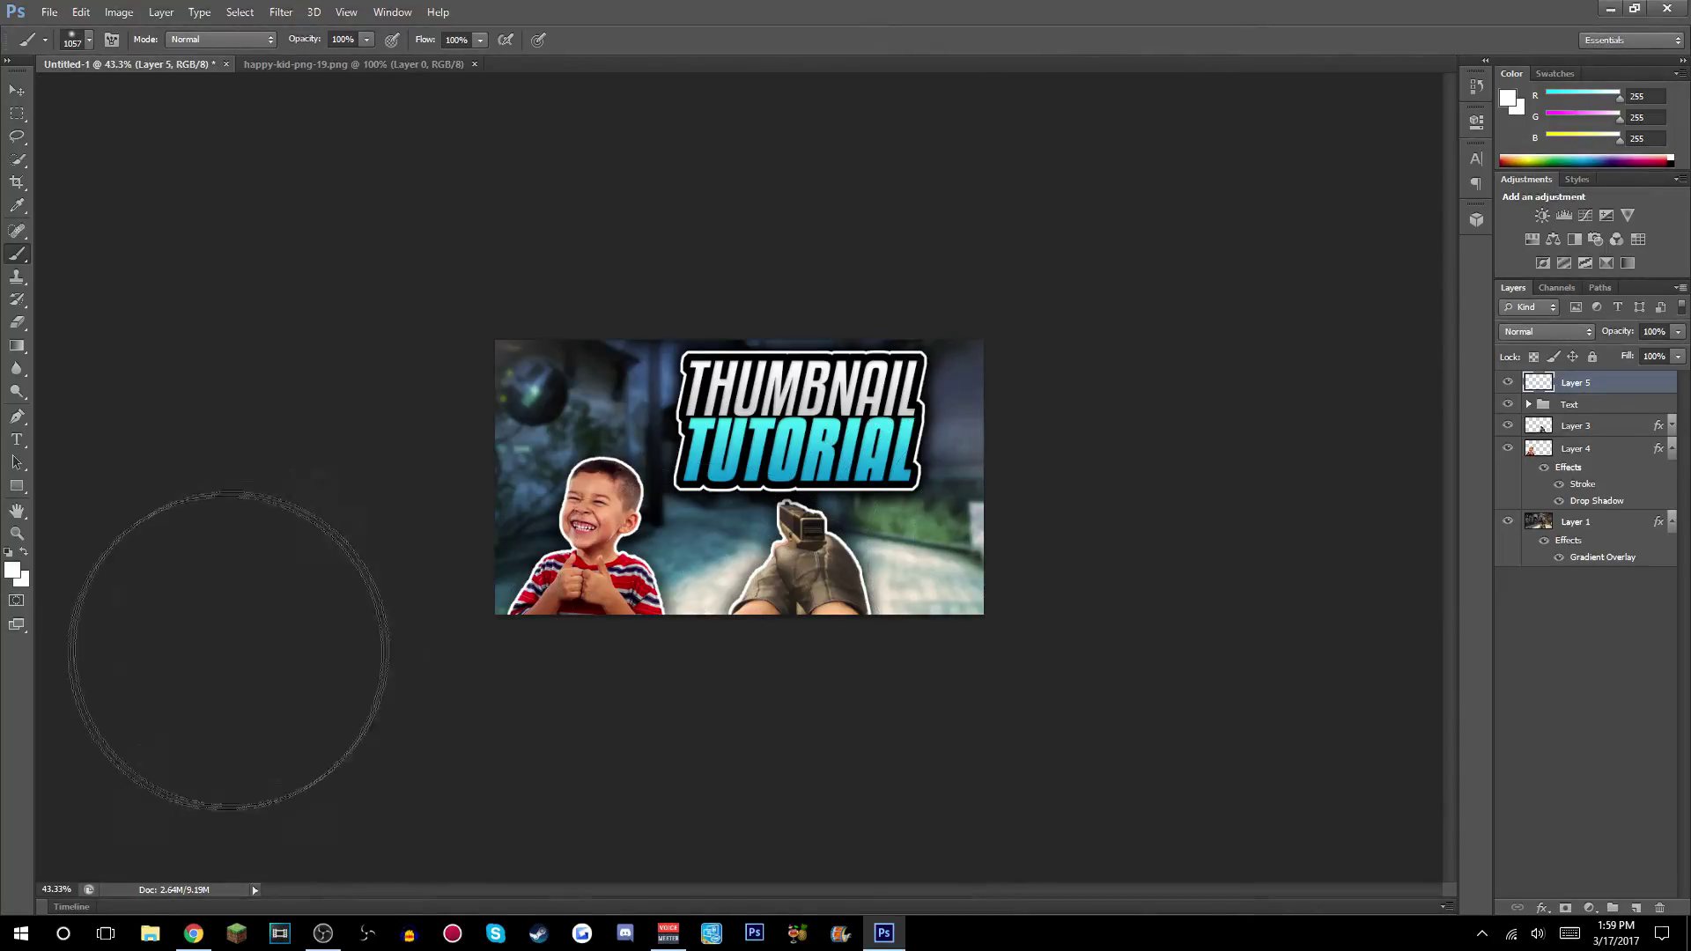
pyautogui.click(357, 773)
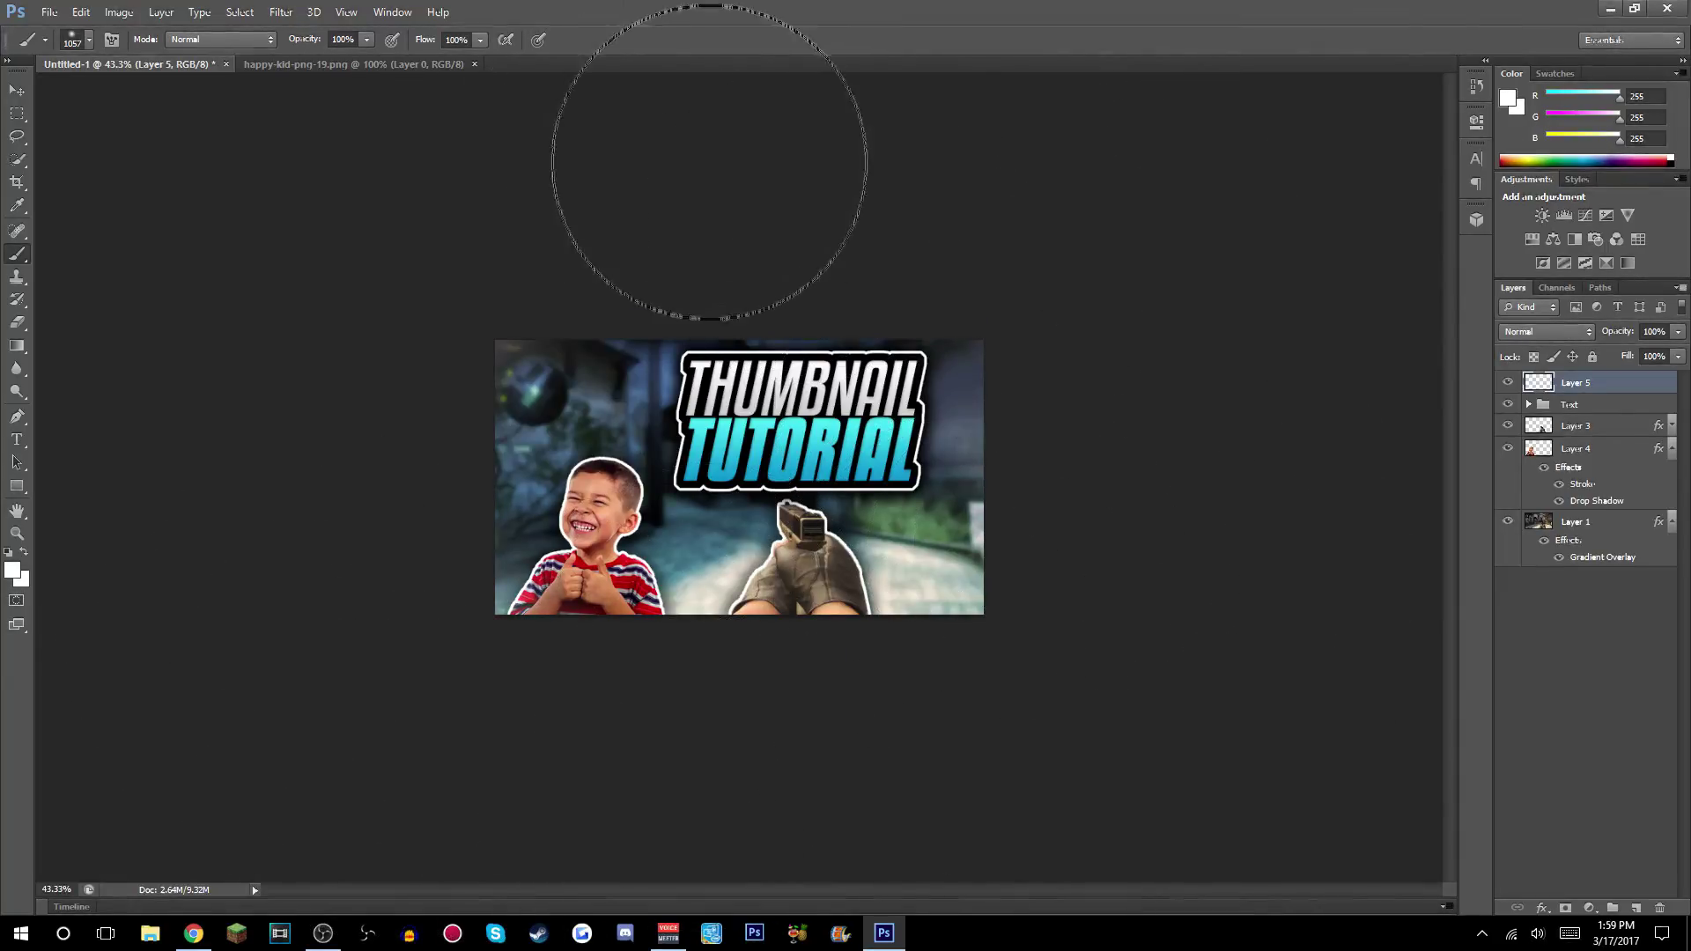
pyautogui.click(793, 189)
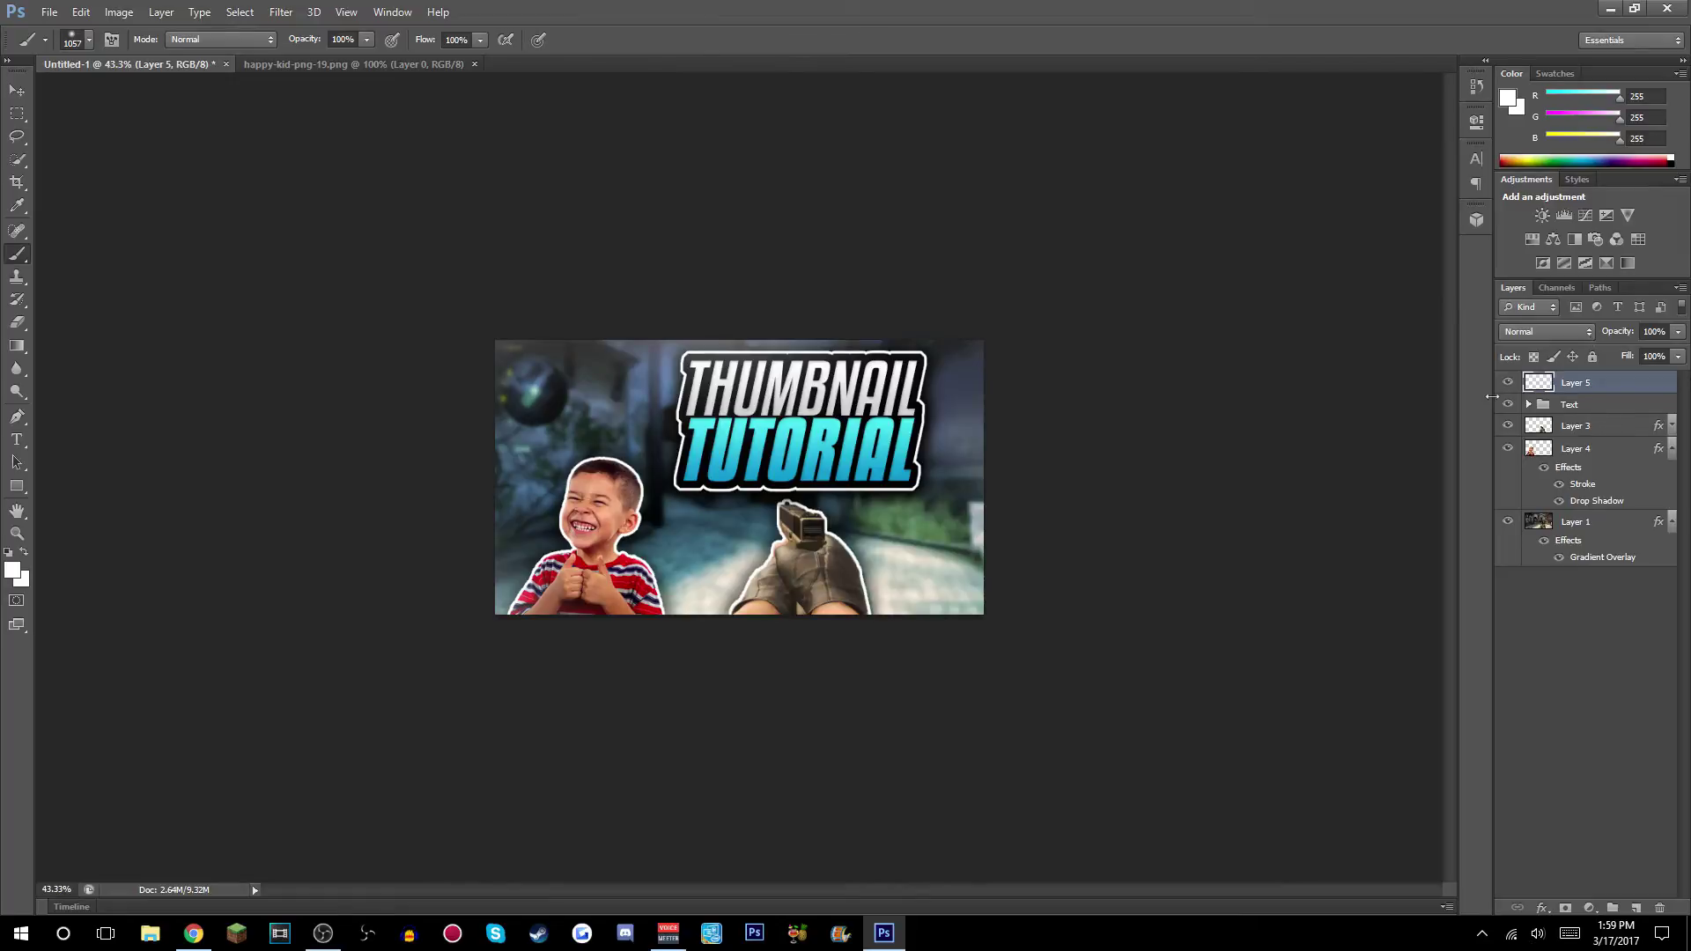
# Set the foreground color to black and brush soft shading onto the canvas edges of Layer 5, including along the bottom.
pyautogui.click(12, 570)
pyautogui.click(833, 474)
pyautogui.click(1027, 239)
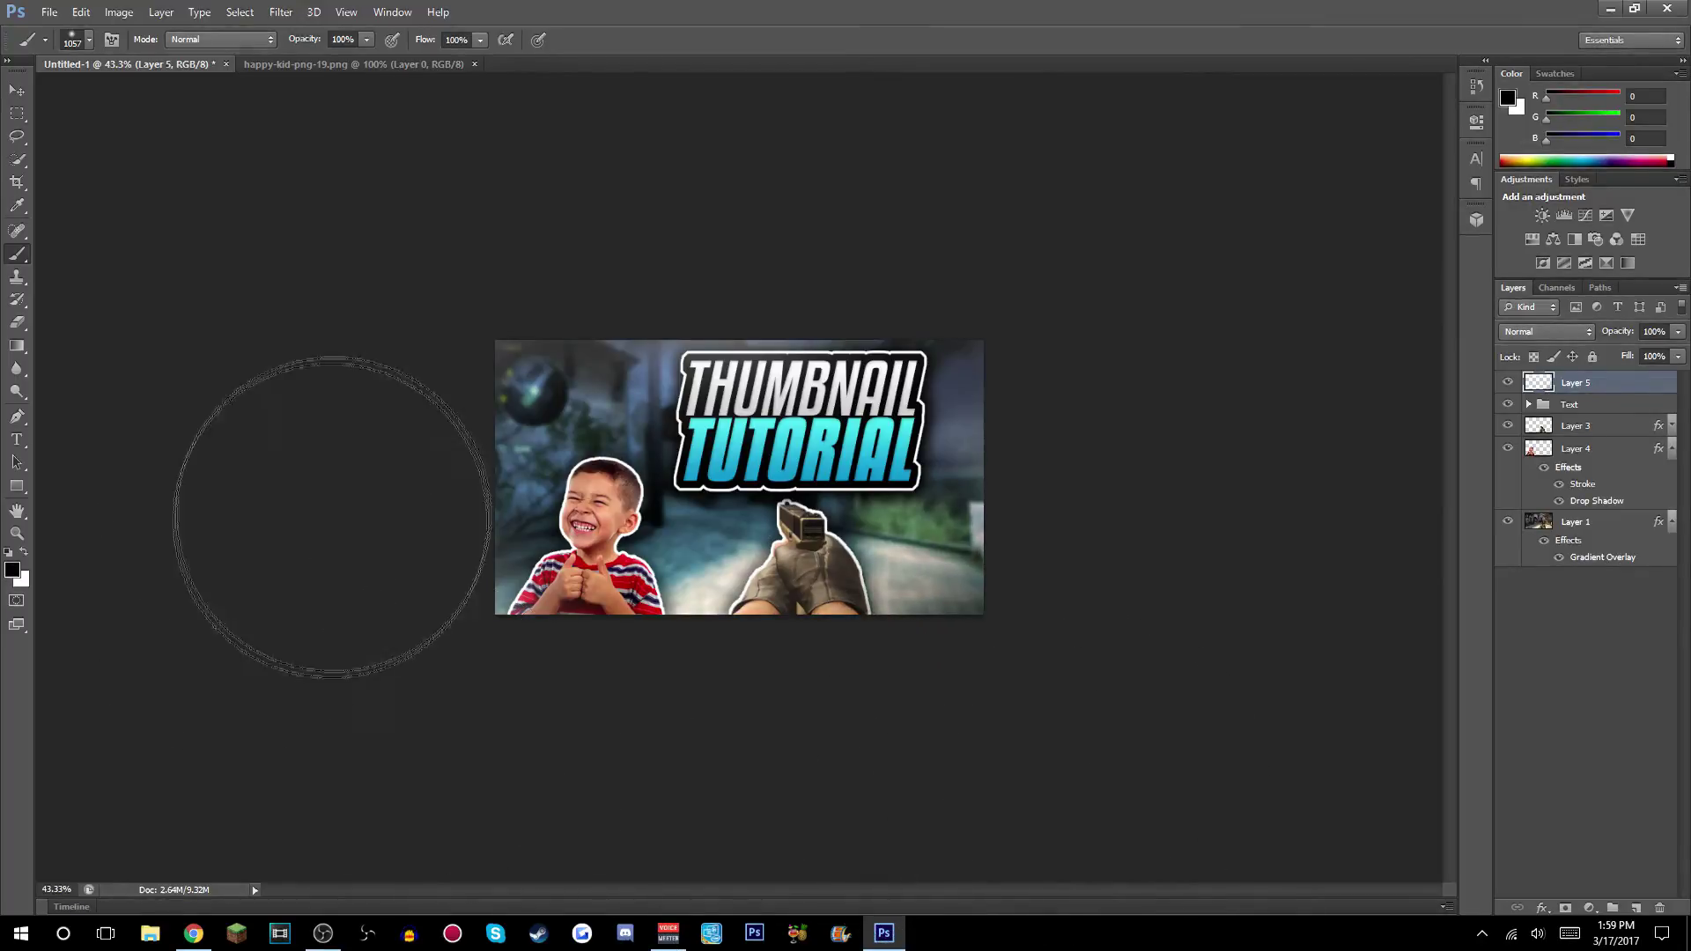
pyautogui.moveTo(645, 797); pyautogui.dragTo(933, 863)
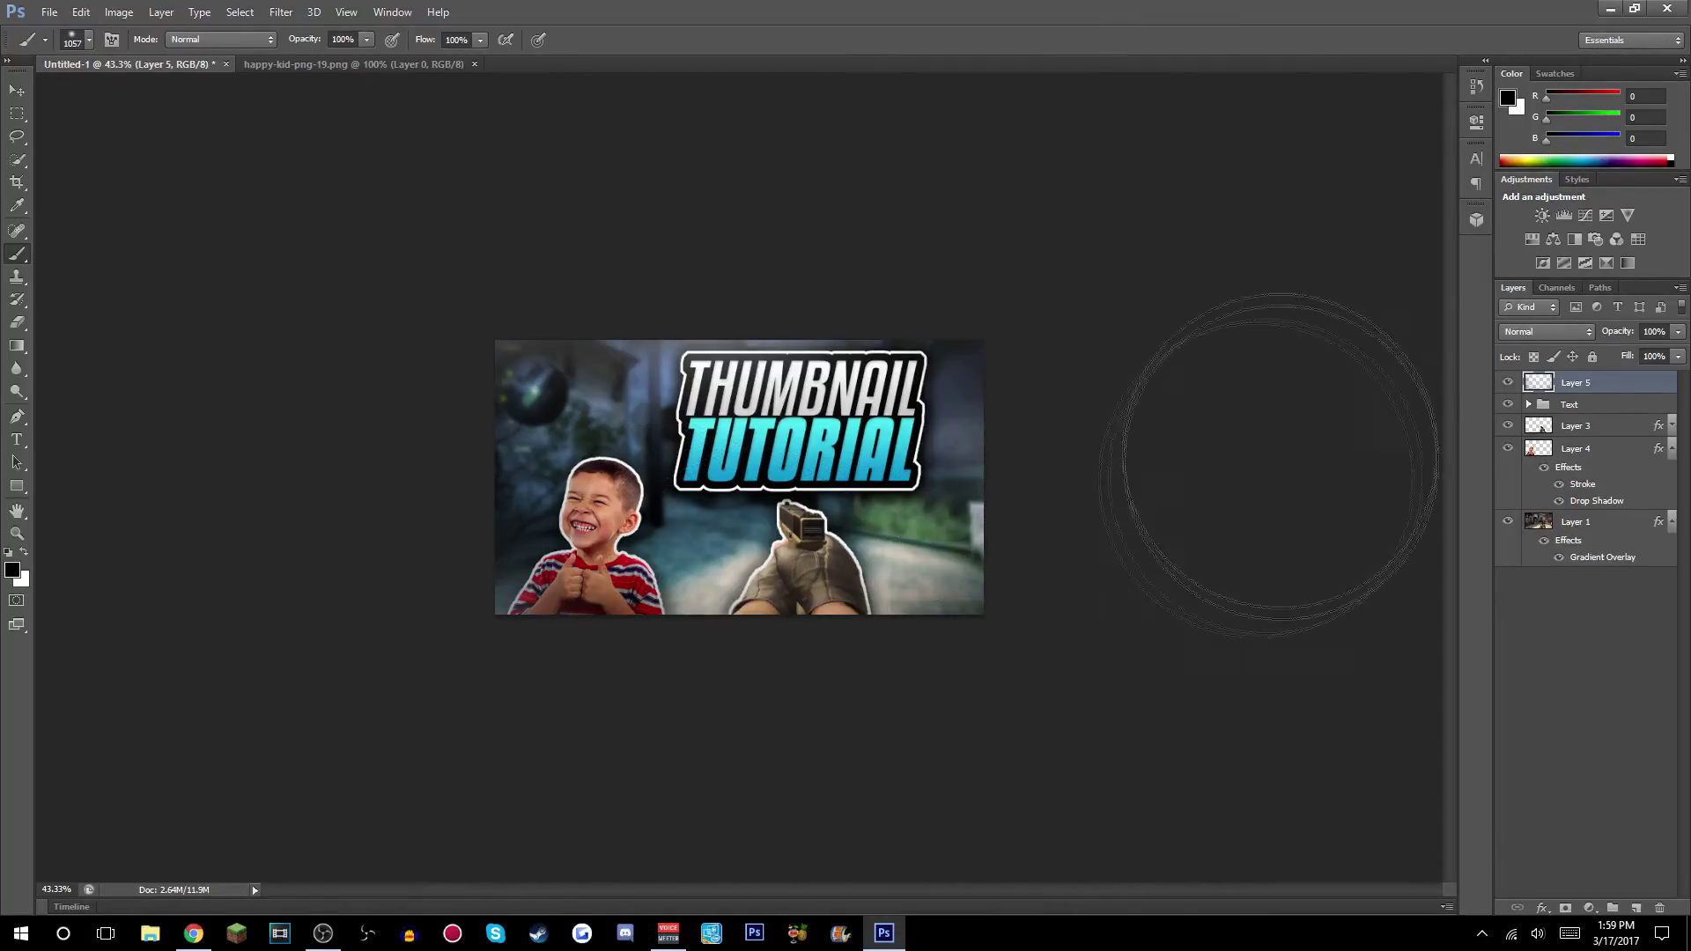
# Set the foreground color to 2cc2e2 and brush a soft cyan tint around the canvas edges on Layer 5.
pyautogui.click(12, 570)
pyautogui.doubleClick(935, 489)
pyautogui.write('2cc2e2')
pyautogui.click(1027, 239)
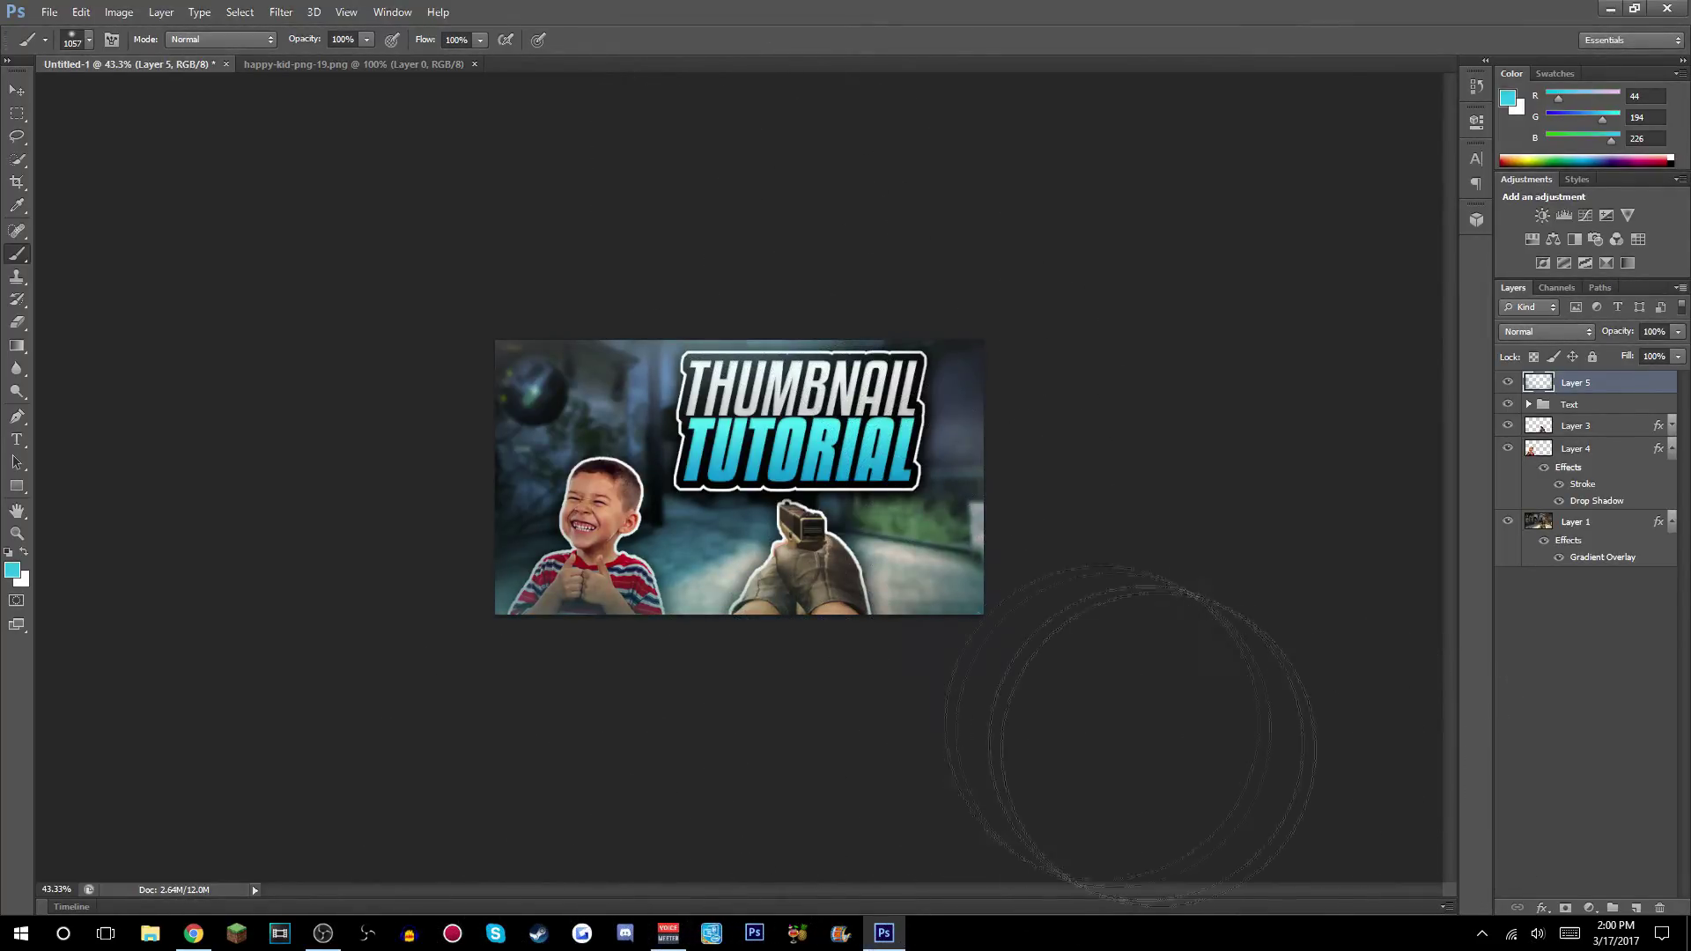
# Move the Text group above Layer 5 and set Layer 5's blend mode to Overlay.
pyautogui.moveTo(1635, 406); pyautogui.dragTo(1622, 377)
pyautogui.click(1614, 693)
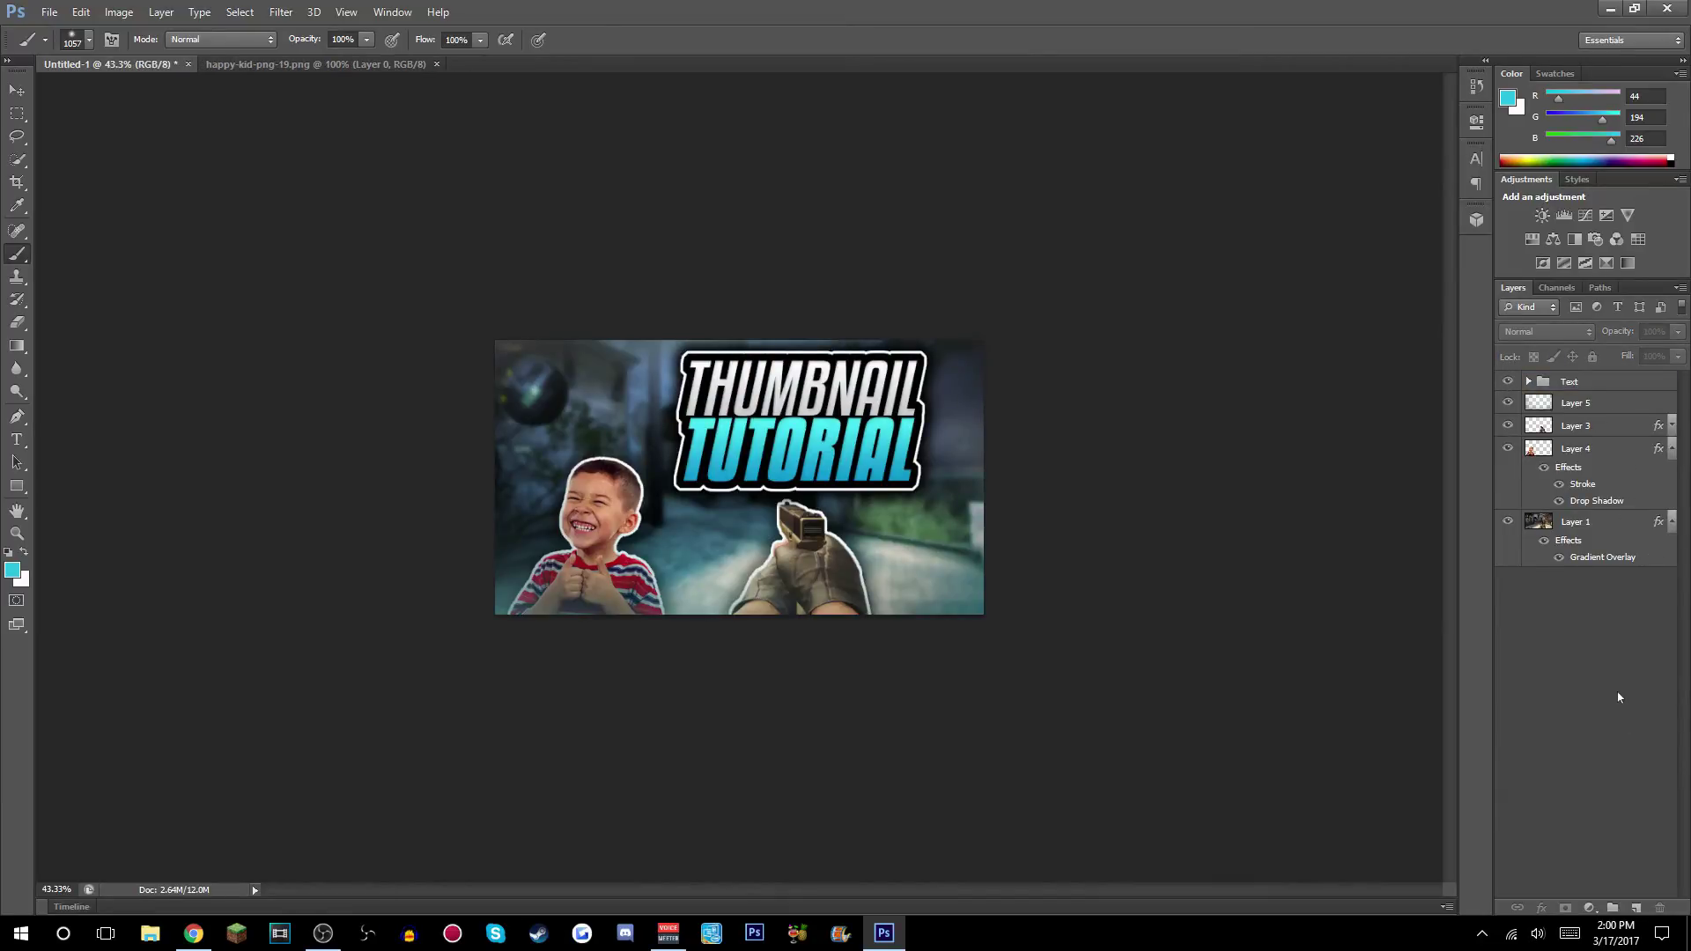
pyautogui.click(1625, 404)
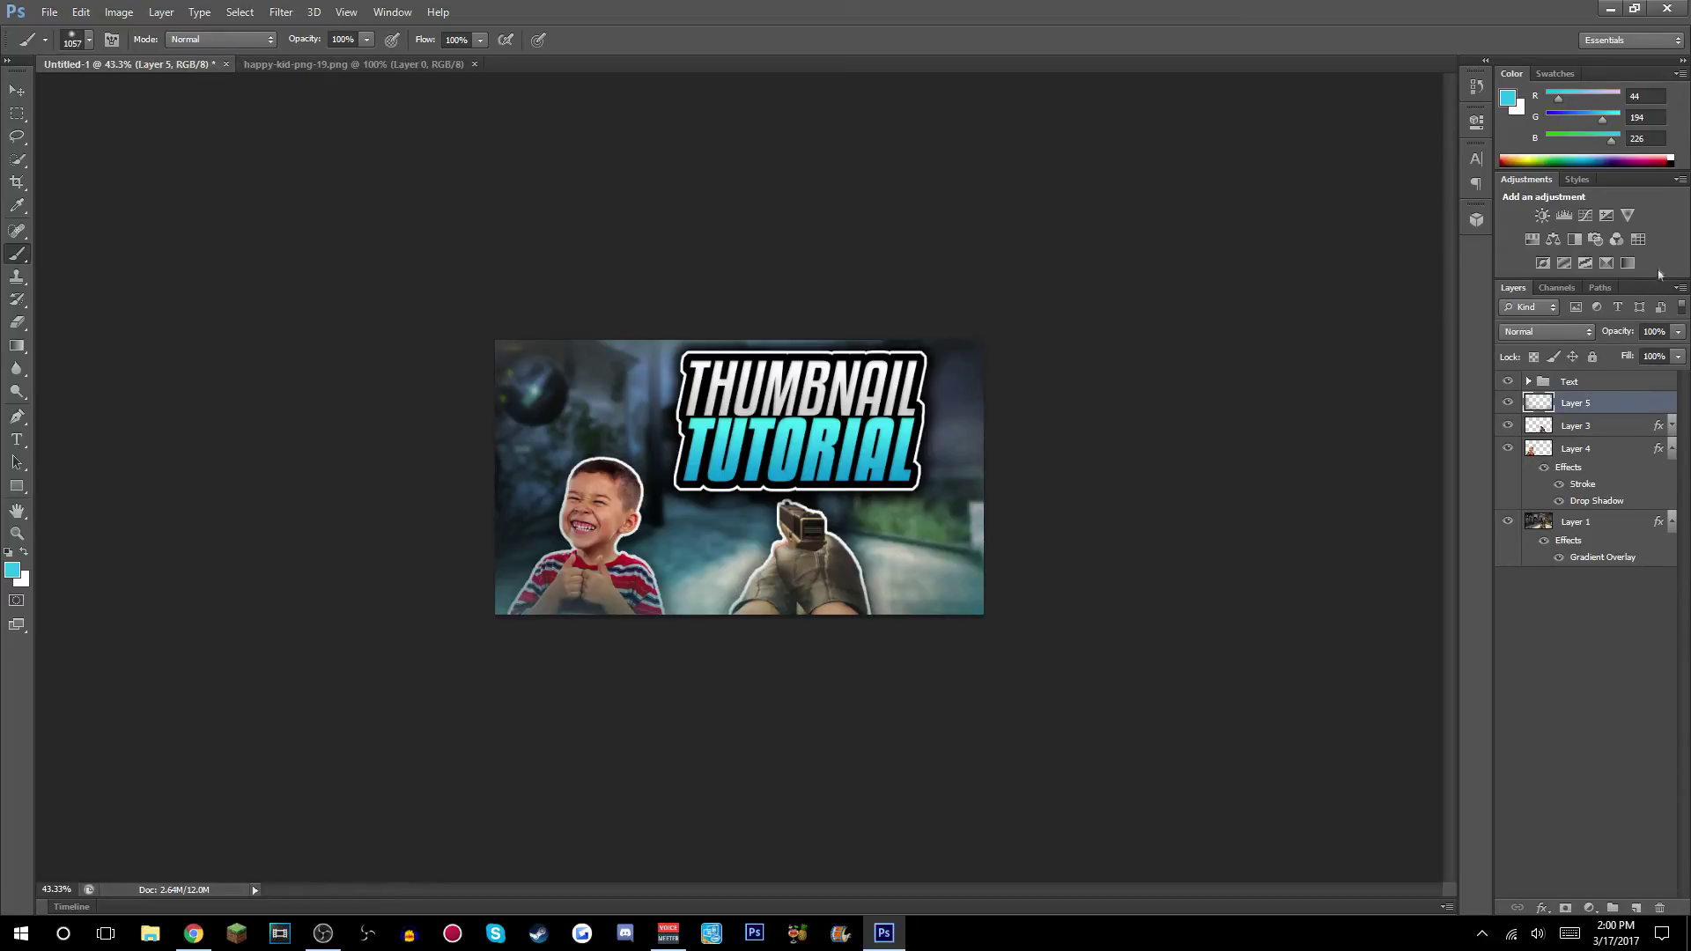
pyautogui.click(1565, 333)
pyautogui.click(1540, 566)
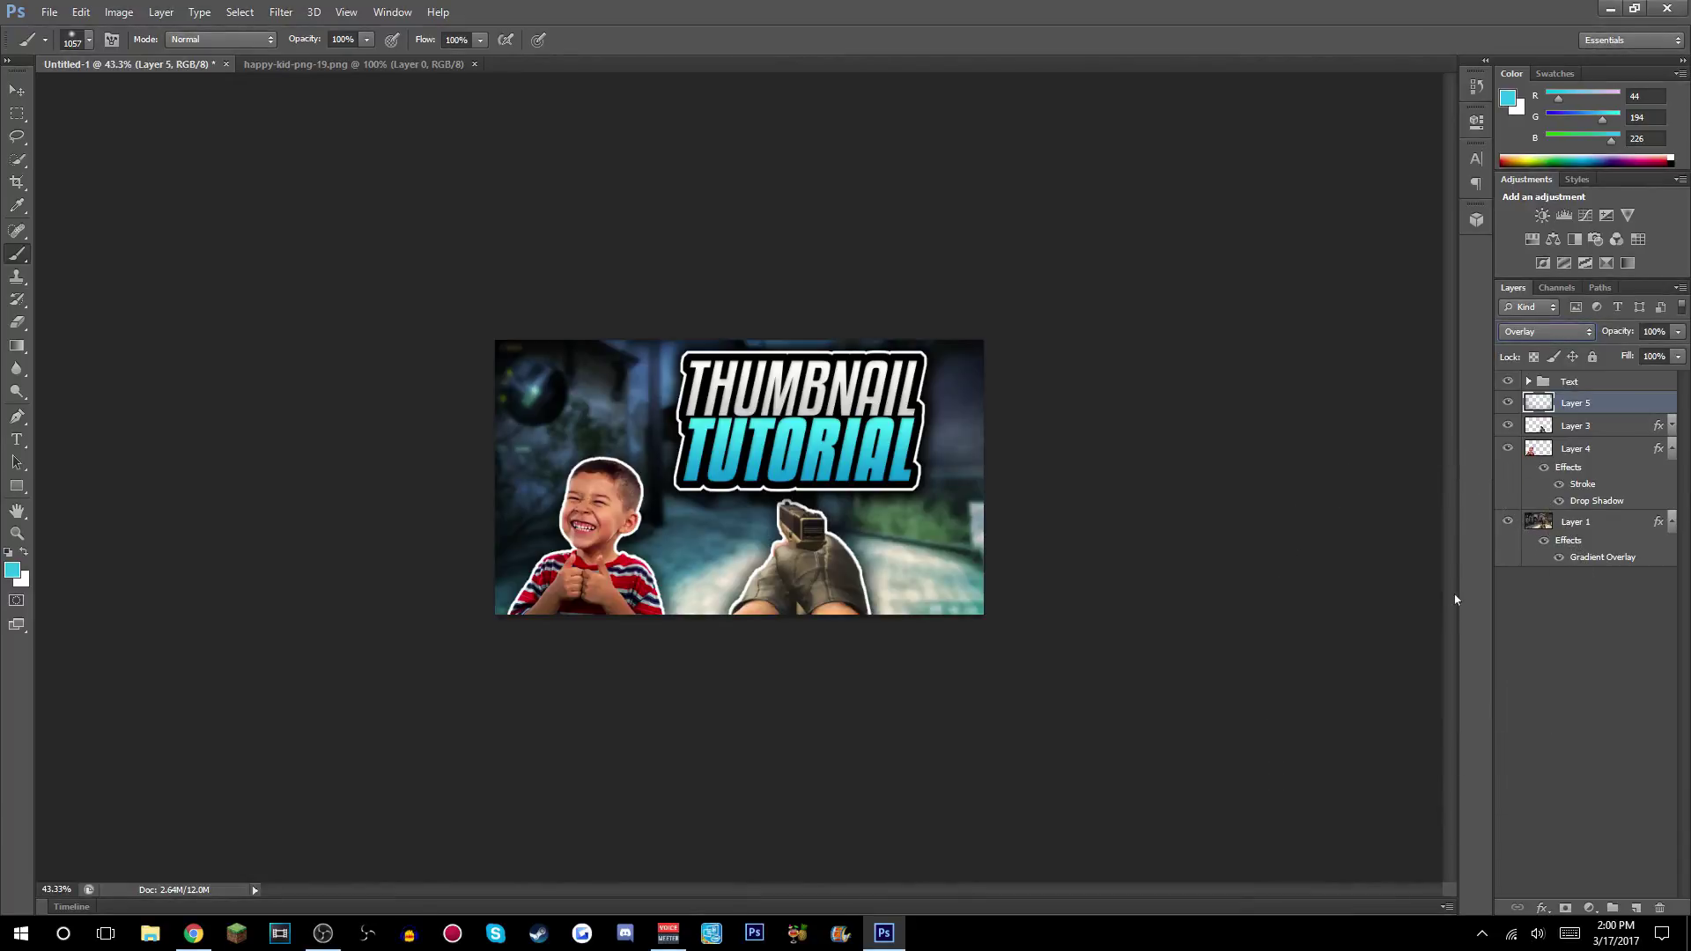
# Change Layer 5's blend mode to Screen and lower its opacity.
pyautogui.click(1571, 333)
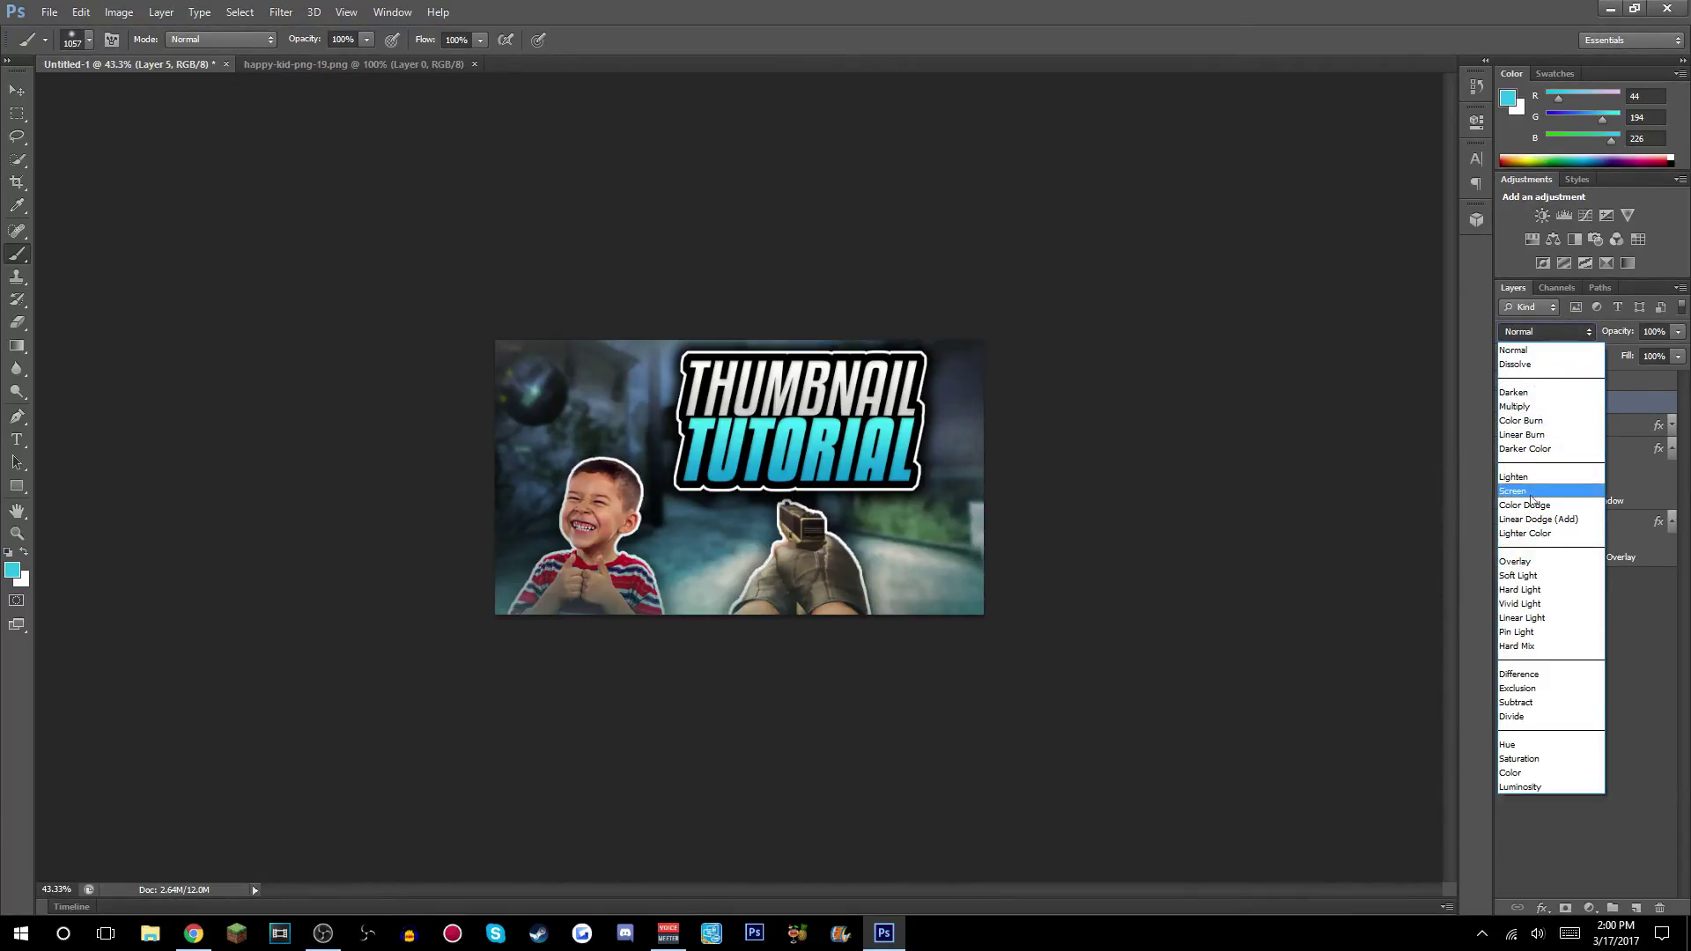
pyautogui.click(1532, 491)
pyautogui.click(1676, 332)
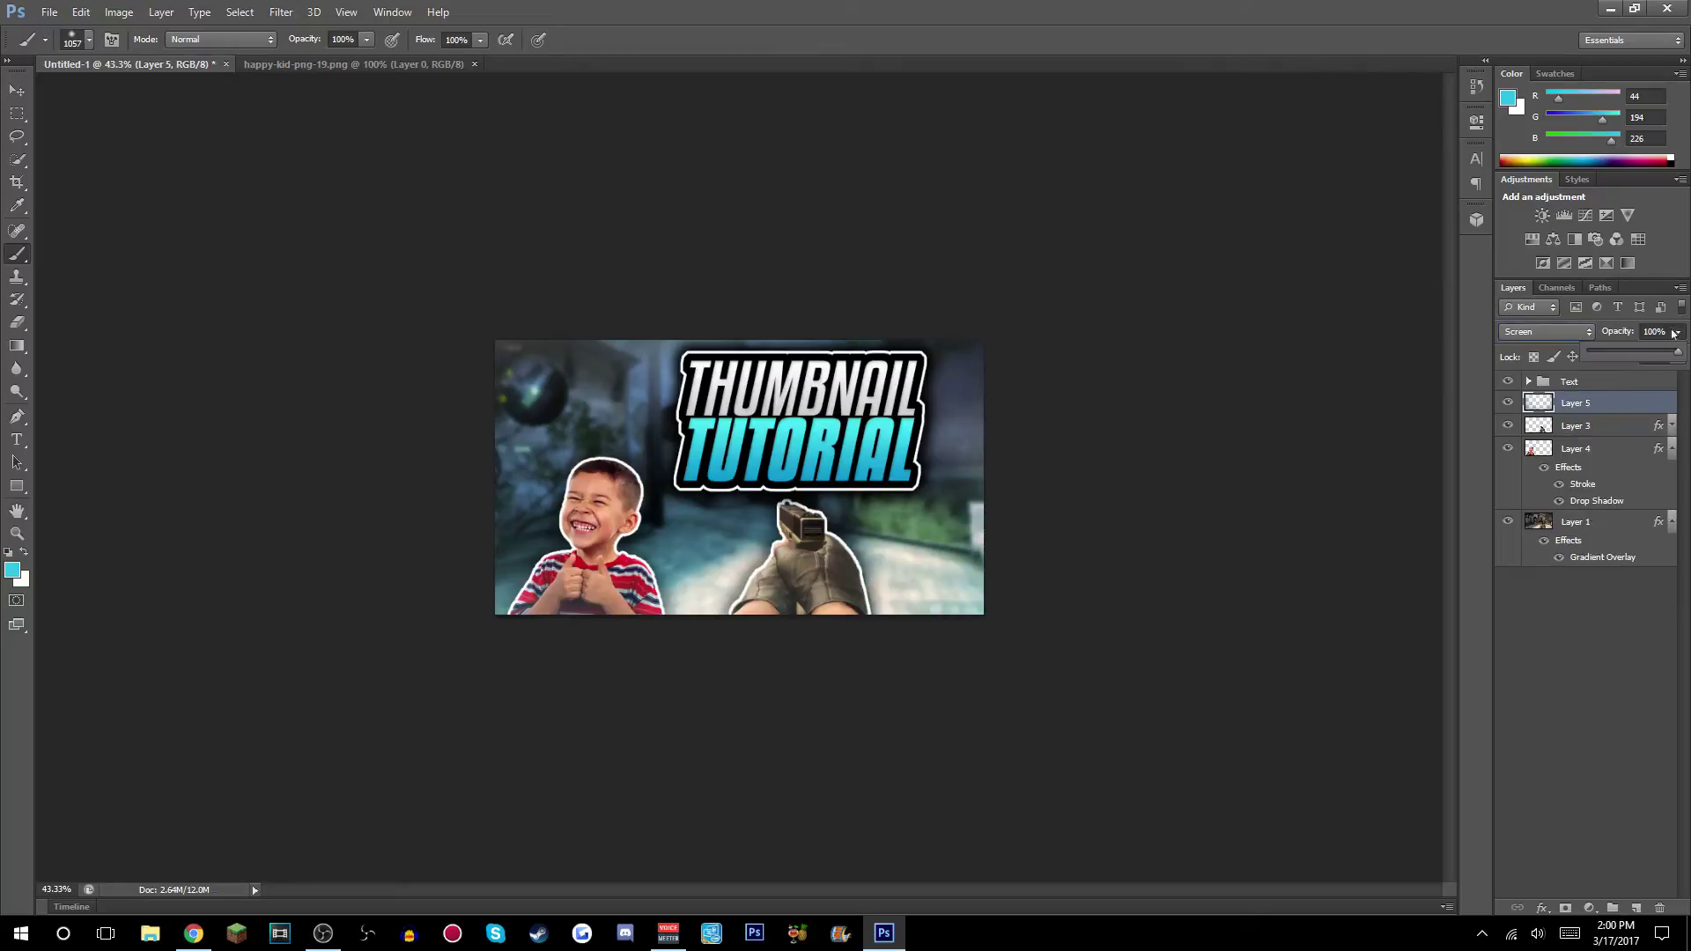
pyautogui.click(1654, 356)
pyautogui.moveTo(1658, 356); pyautogui.dragTo(1637, 358)
pyautogui.click(1647, 644)
pyautogui.click(1645, 791)
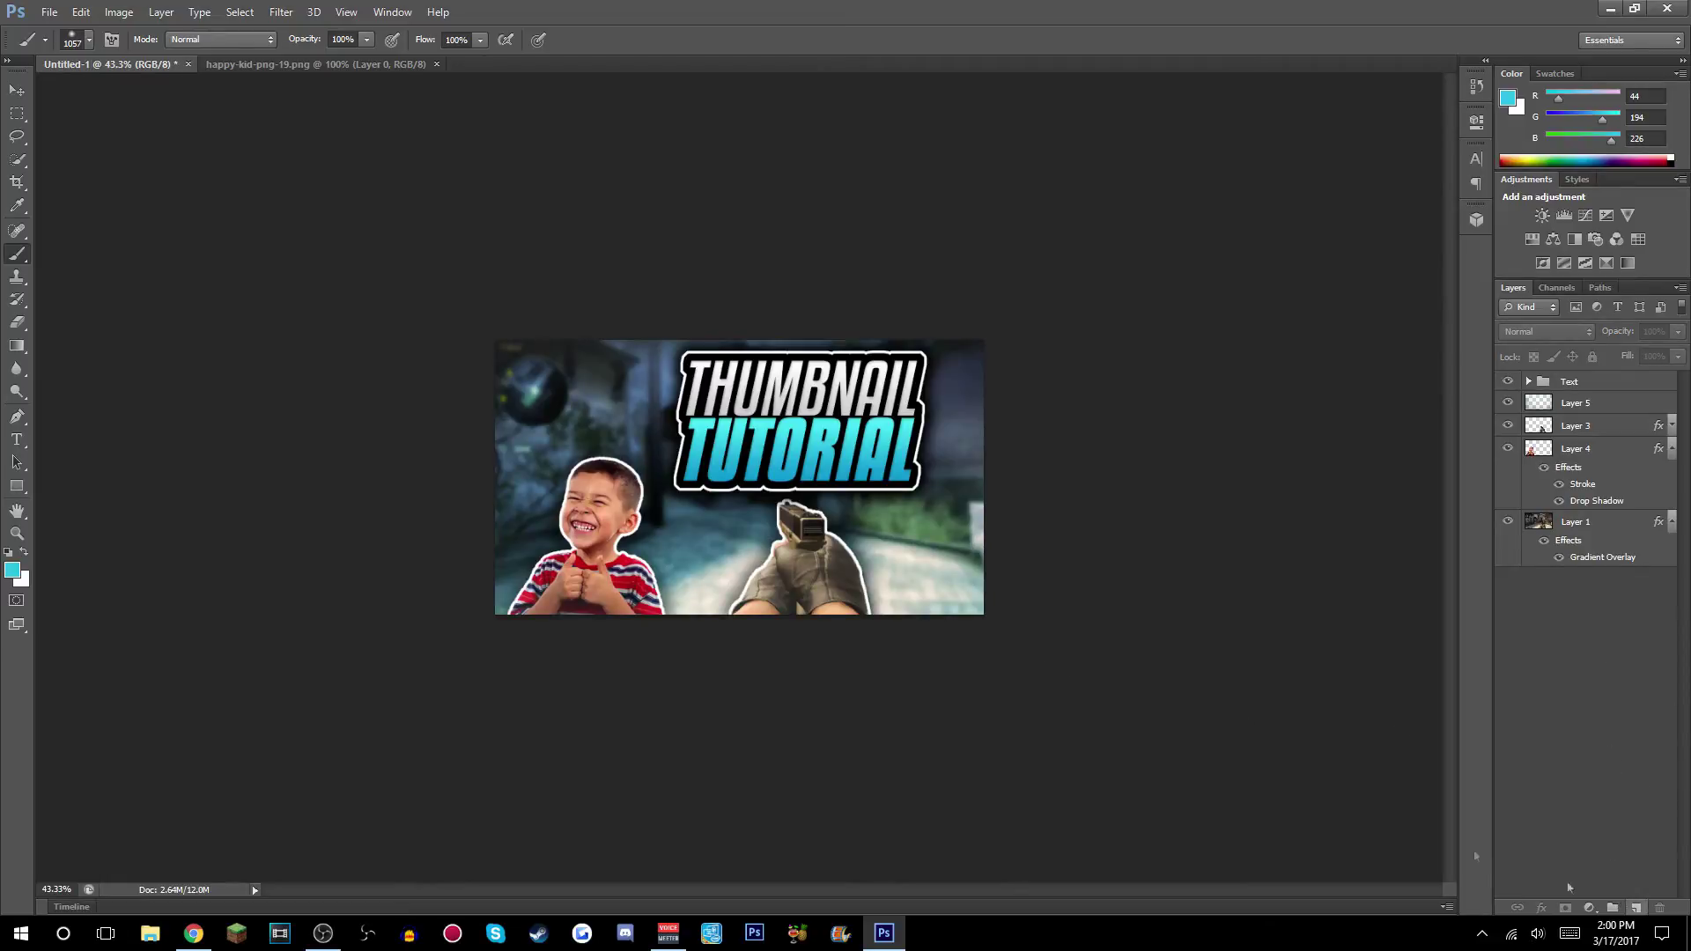
# Draw a rectangle shape of about 1220 × 660 px just inside the canvas edges and remove its fill.
pyautogui.click(21, 487)
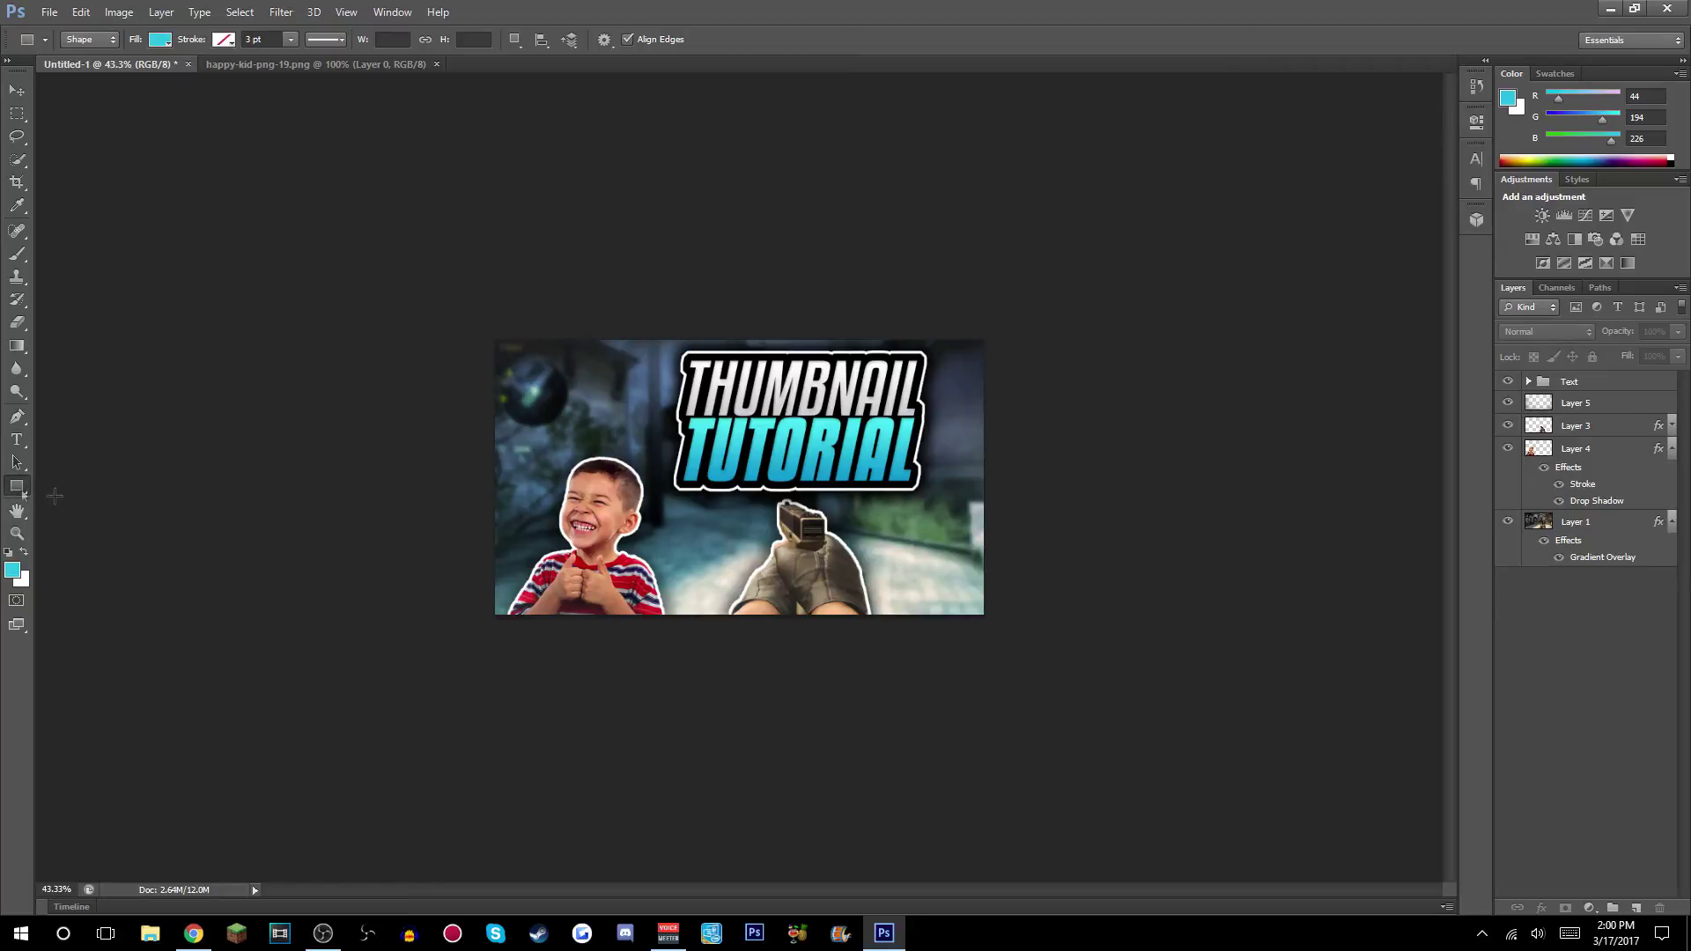
pyautogui.scroll(-3, 499, 378)
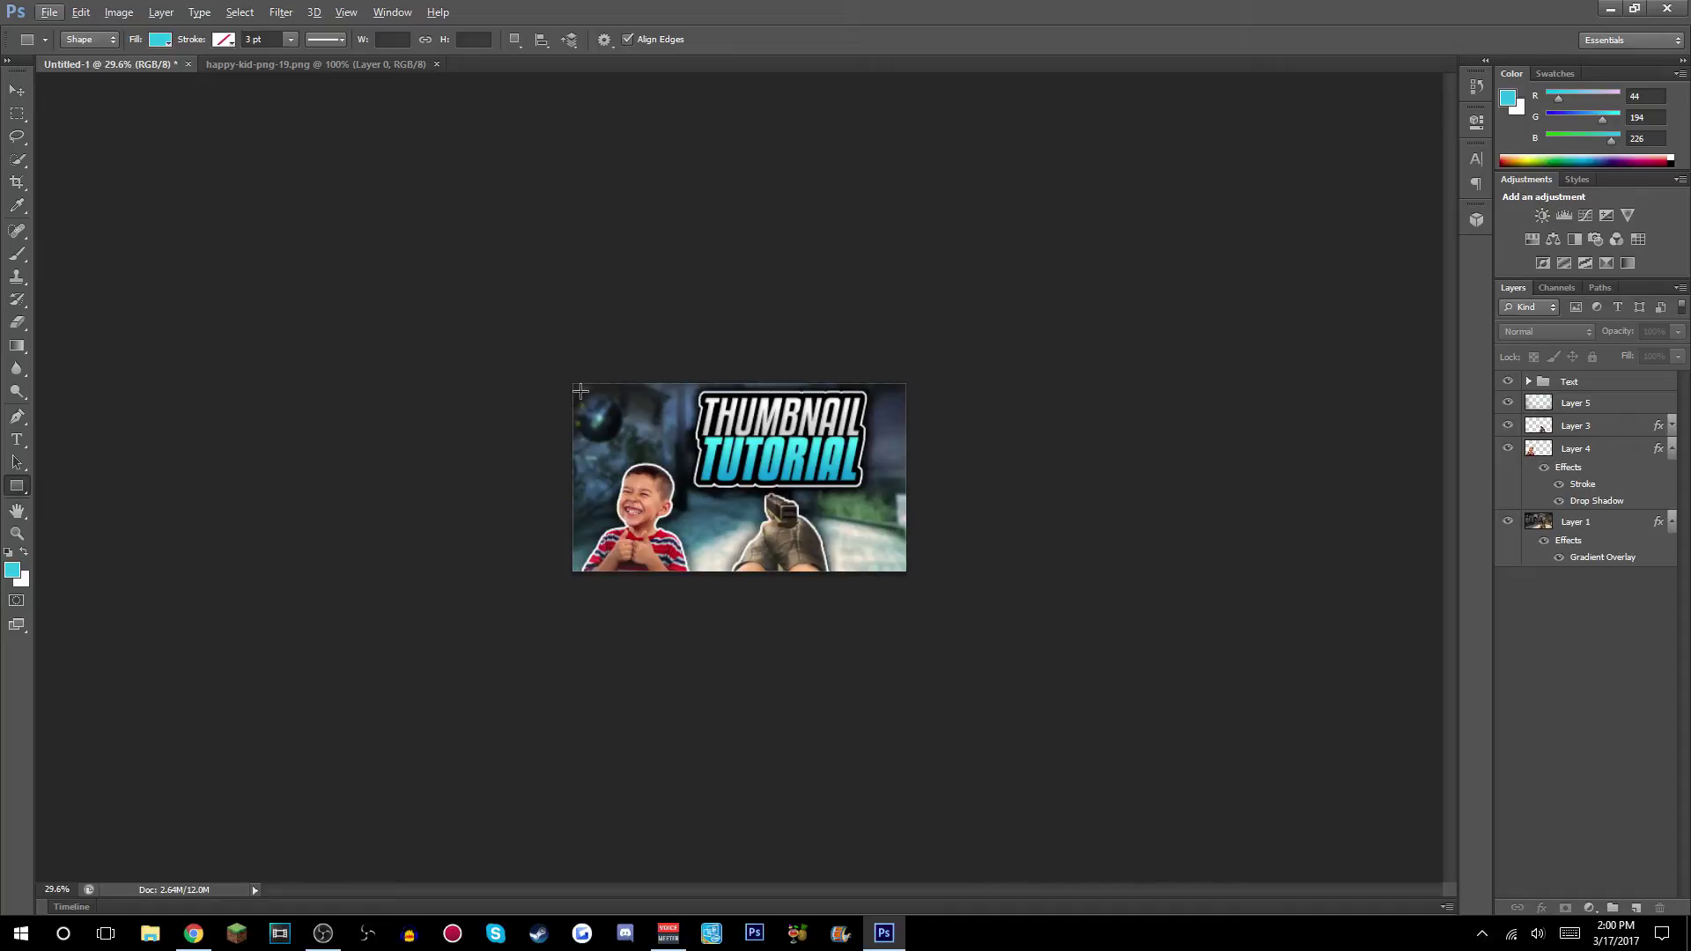
pyautogui.moveTo(580, 390); pyautogui.dragTo(897, 562)
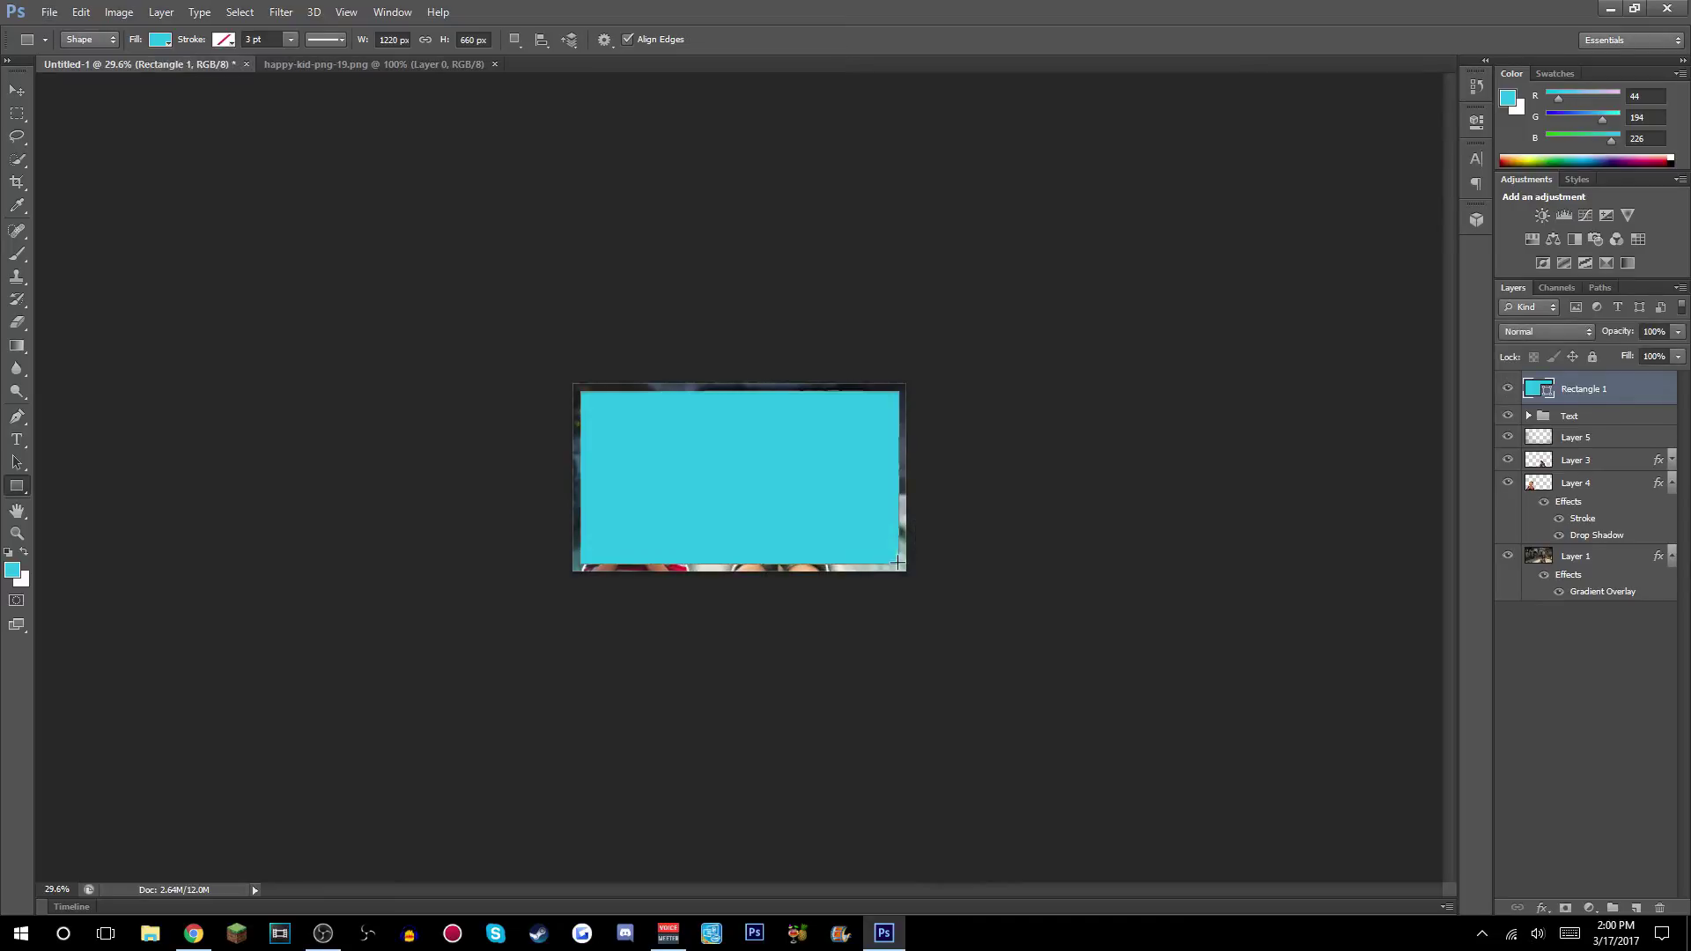
pyautogui.click(160, 39)
pyautogui.click(85, 74)
pyautogui.click(1588, 769)
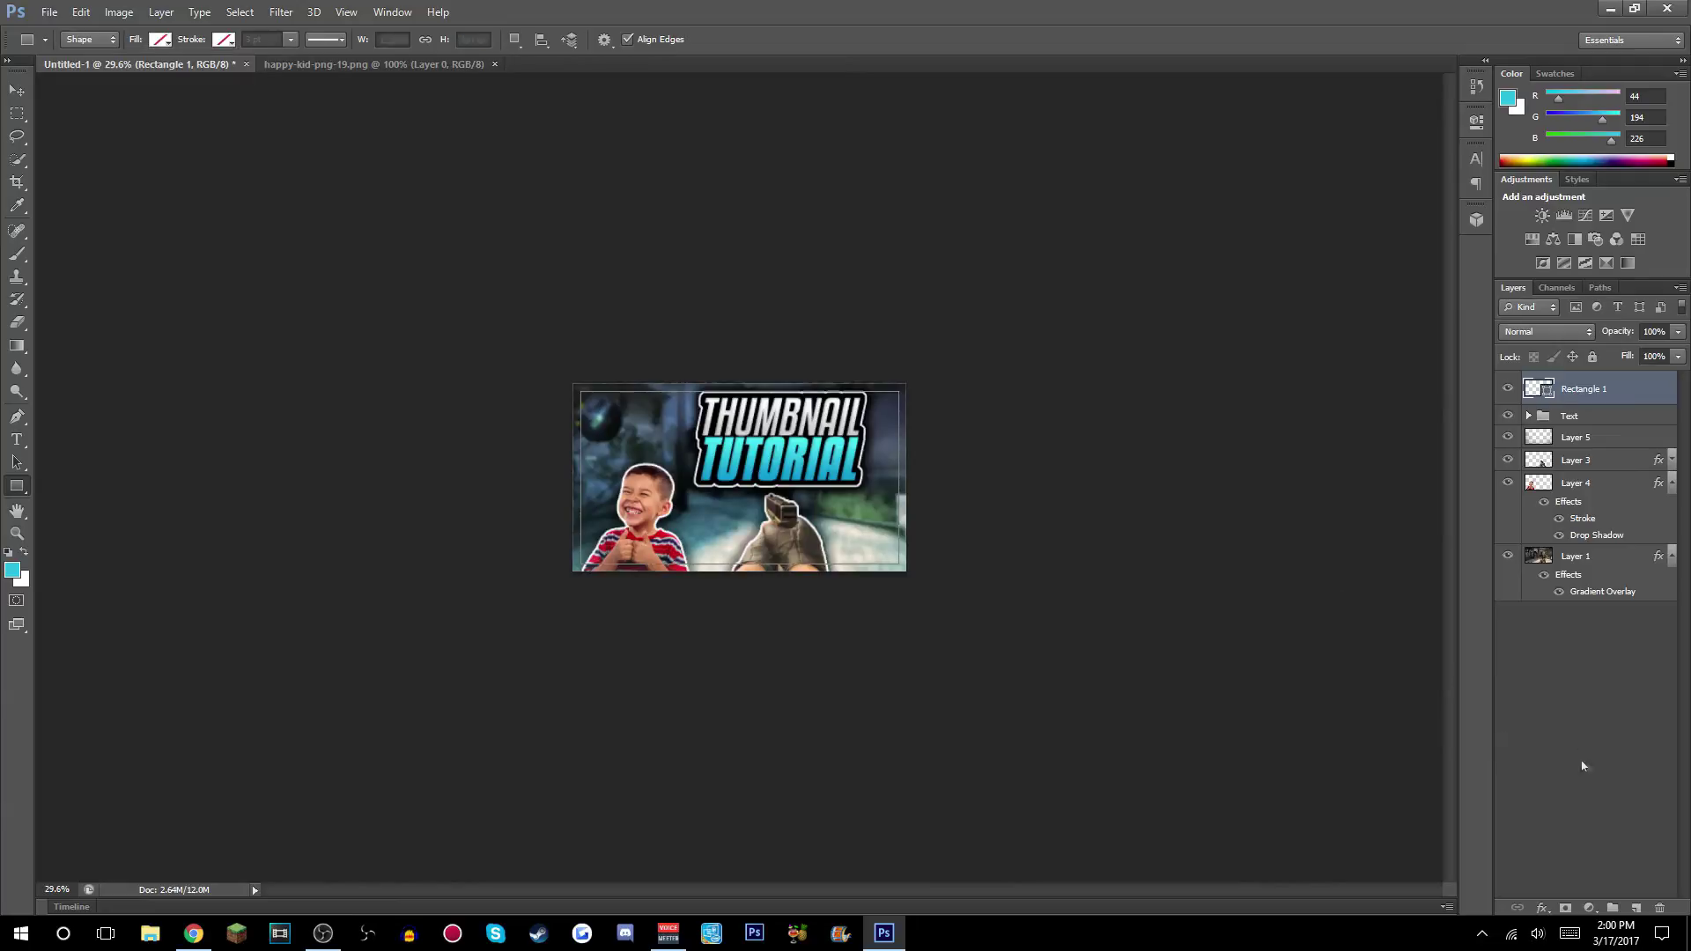
# Give the rectangle layer an Inner Shadow with distance 0 px, choke 40% and size 60 px, without a Drop Shadow.
pyautogui.doubleClick(1655, 388)
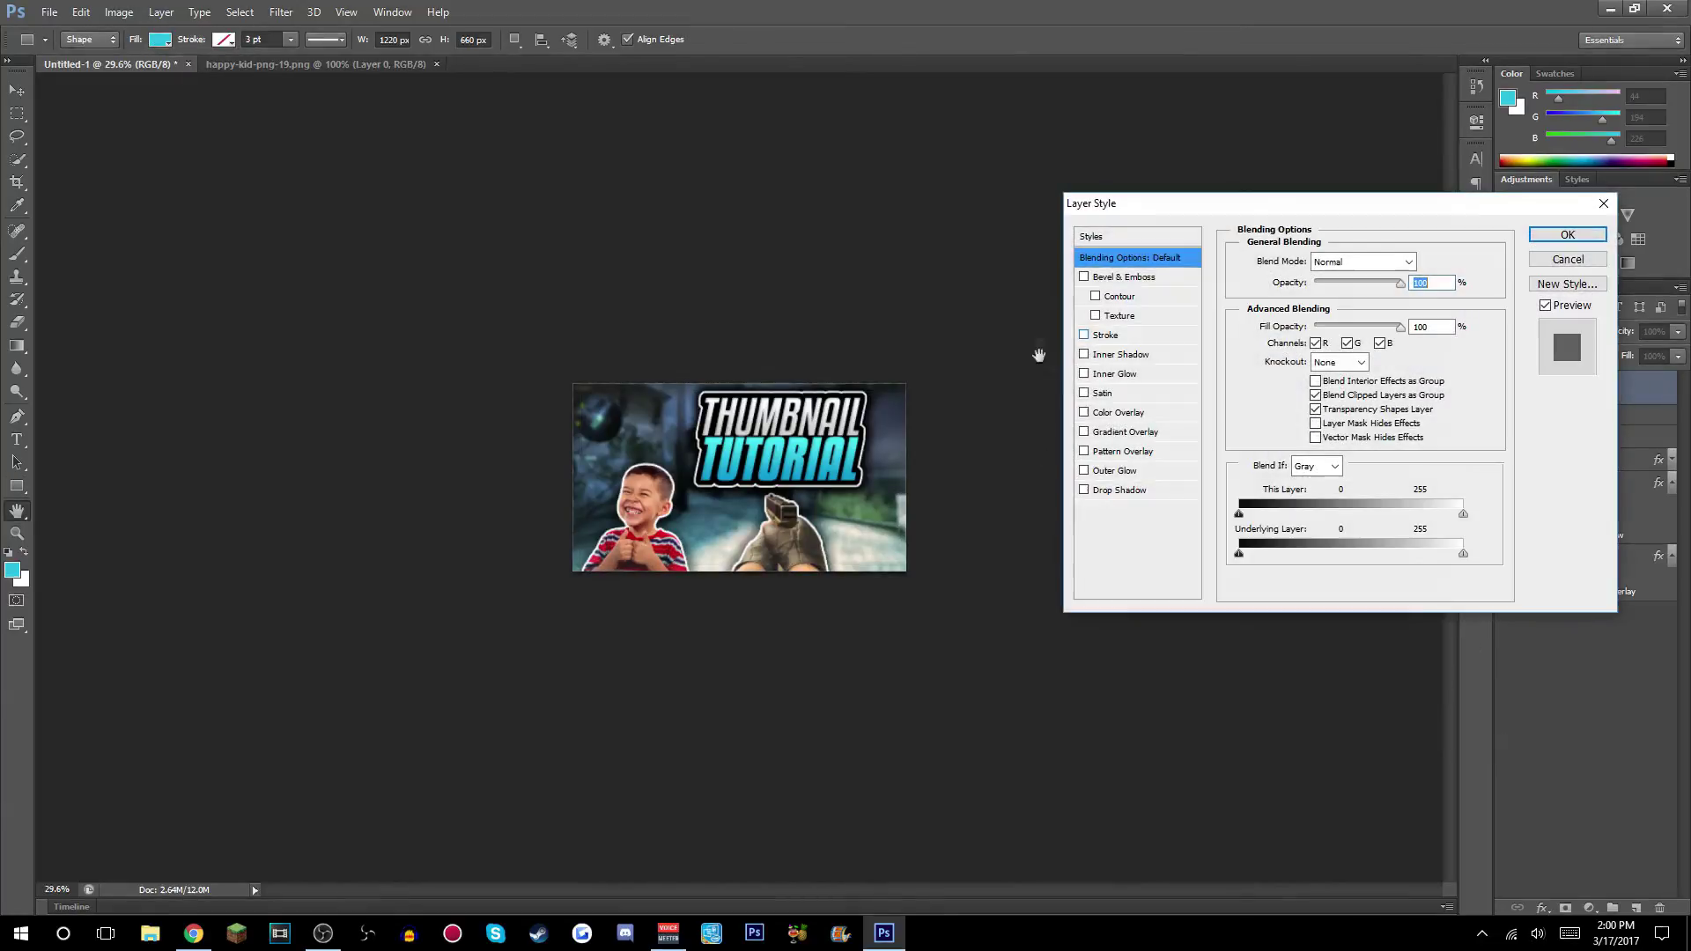
pyautogui.click(1084, 491)
pyautogui.click(1120, 491)
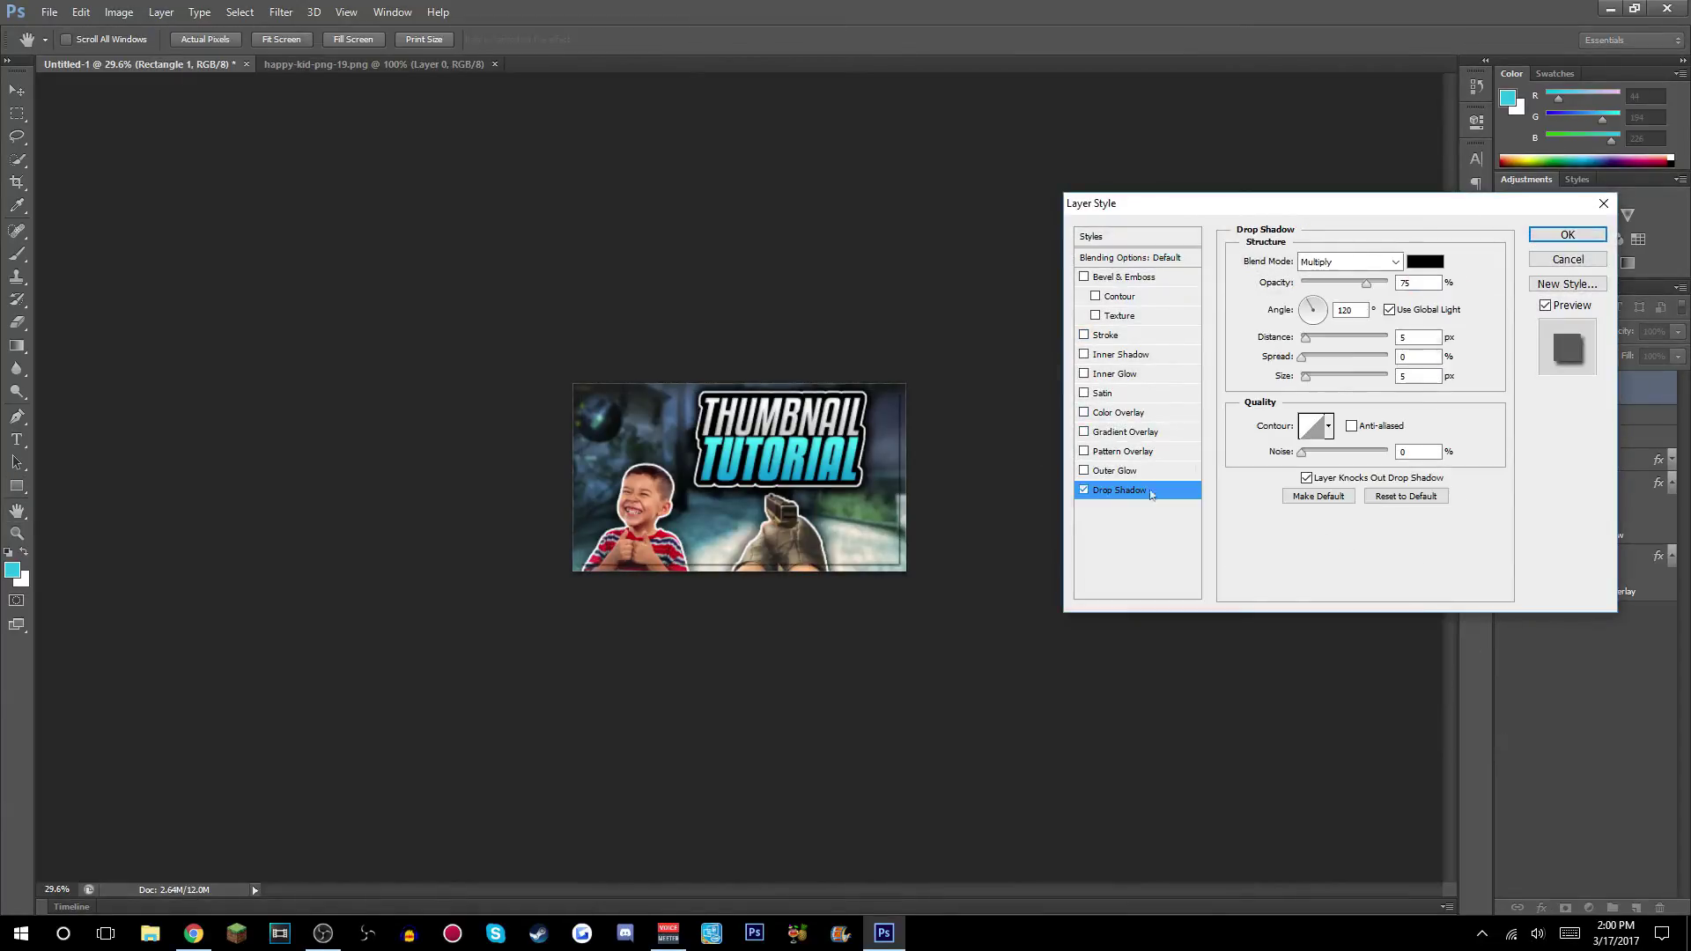
pyautogui.click(1084, 491)
pyautogui.click(1084, 354)
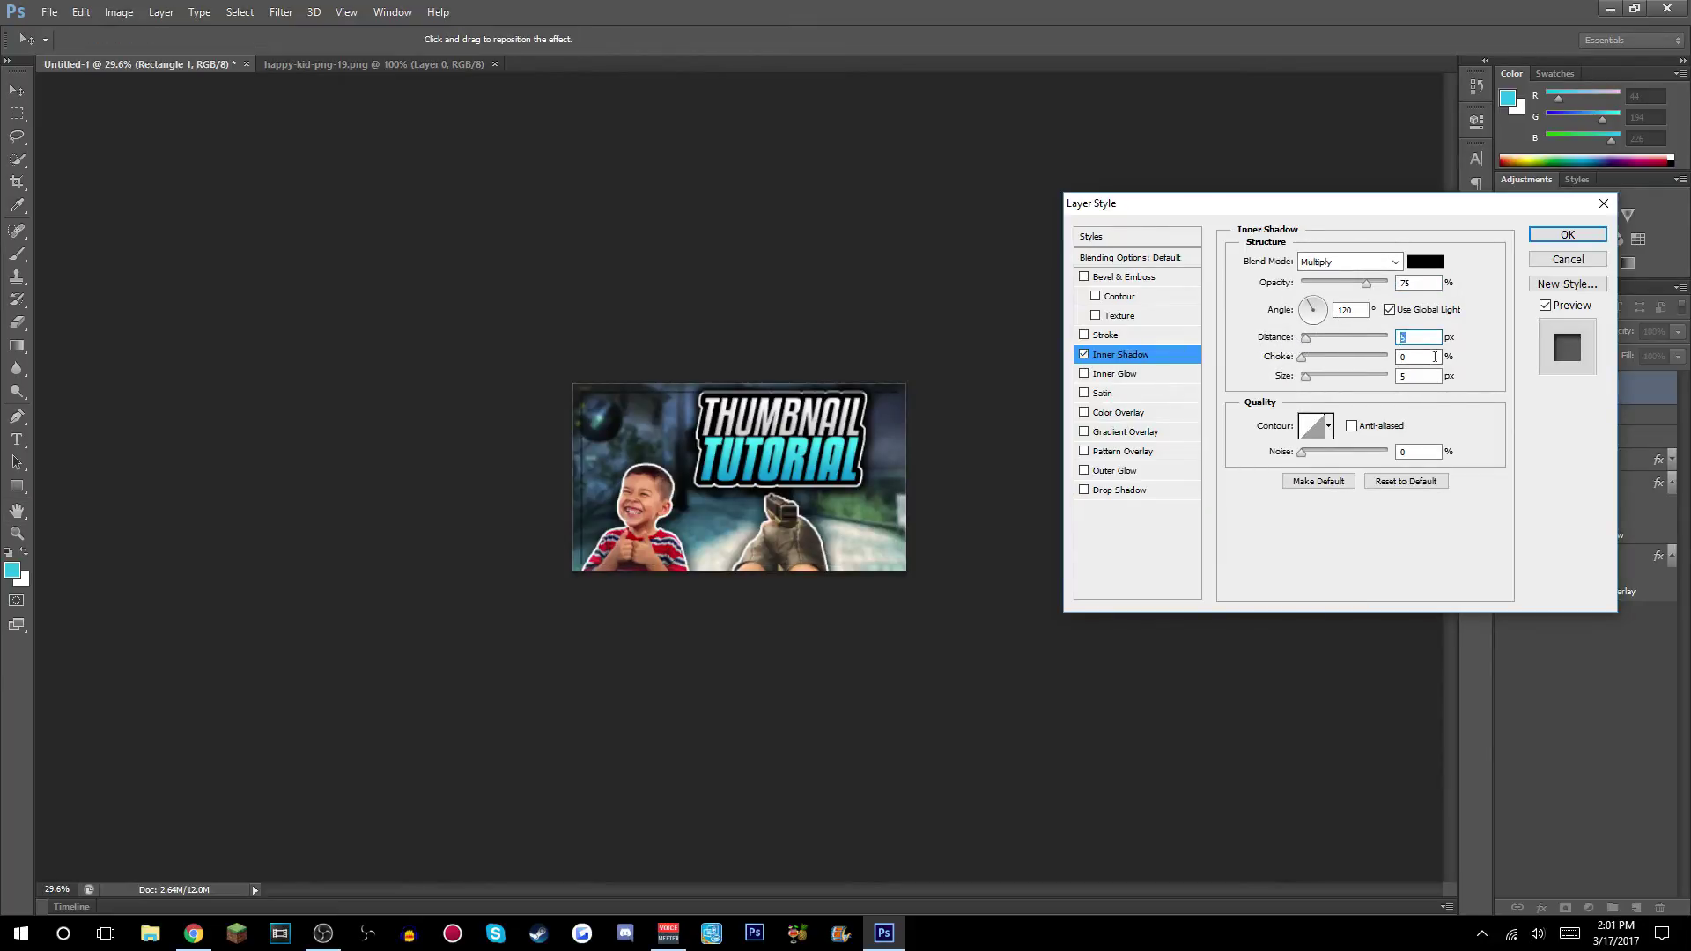
pyautogui.press('Tab')
pyautogui.write('40')
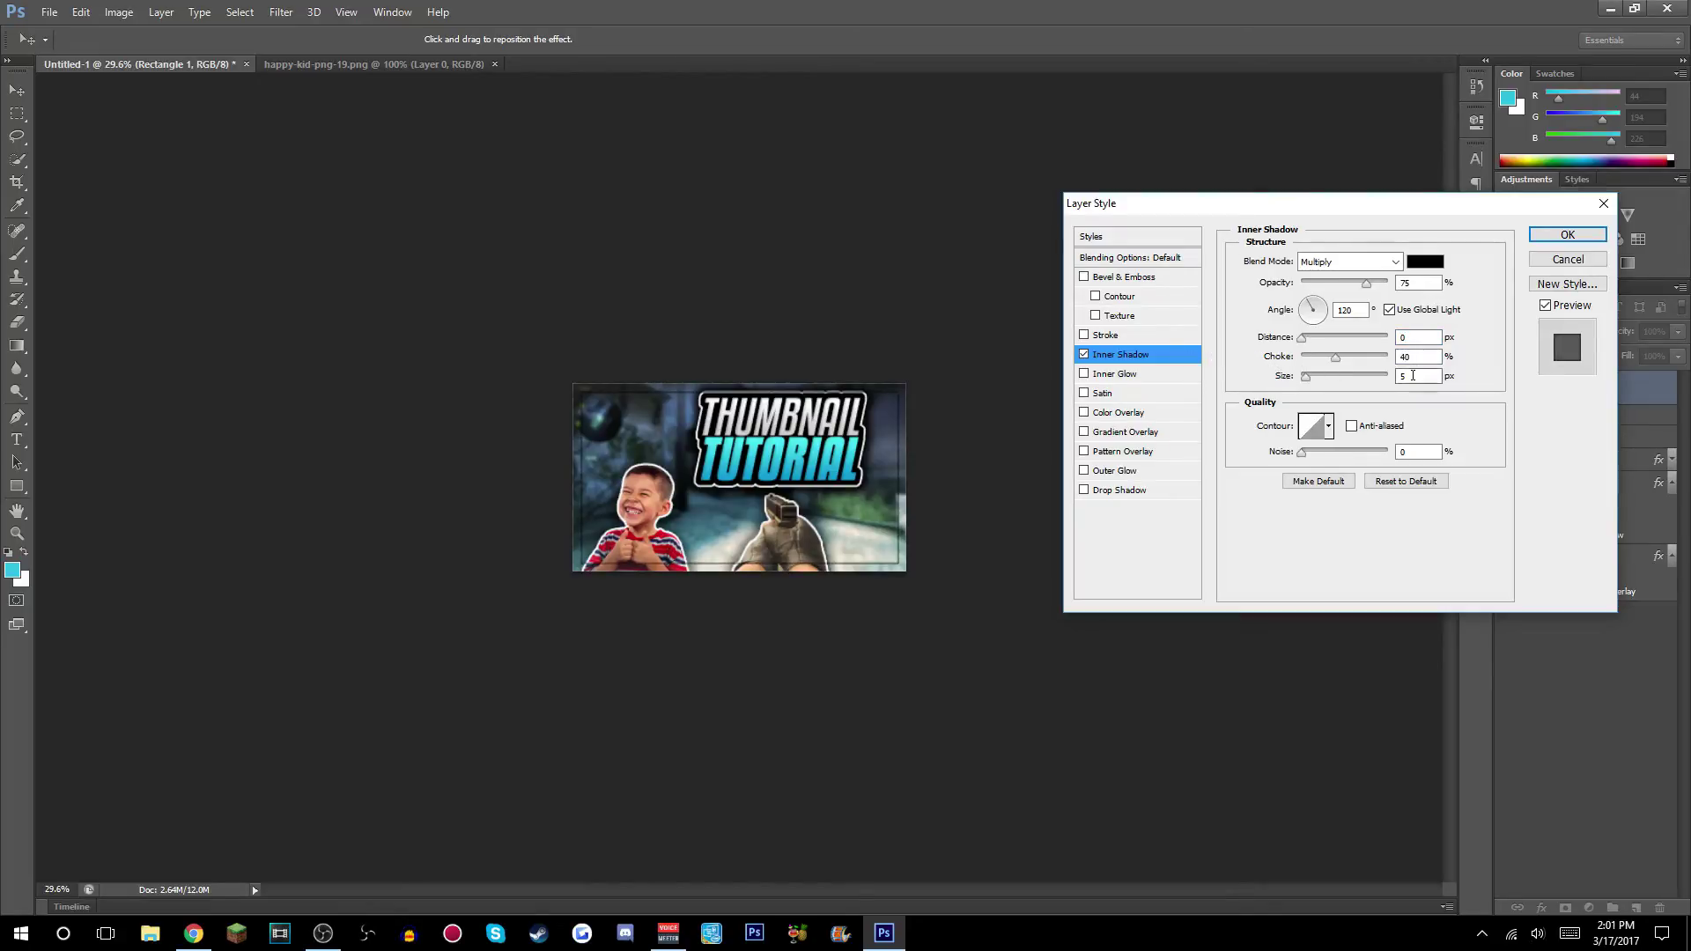
pyautogui.write('40')
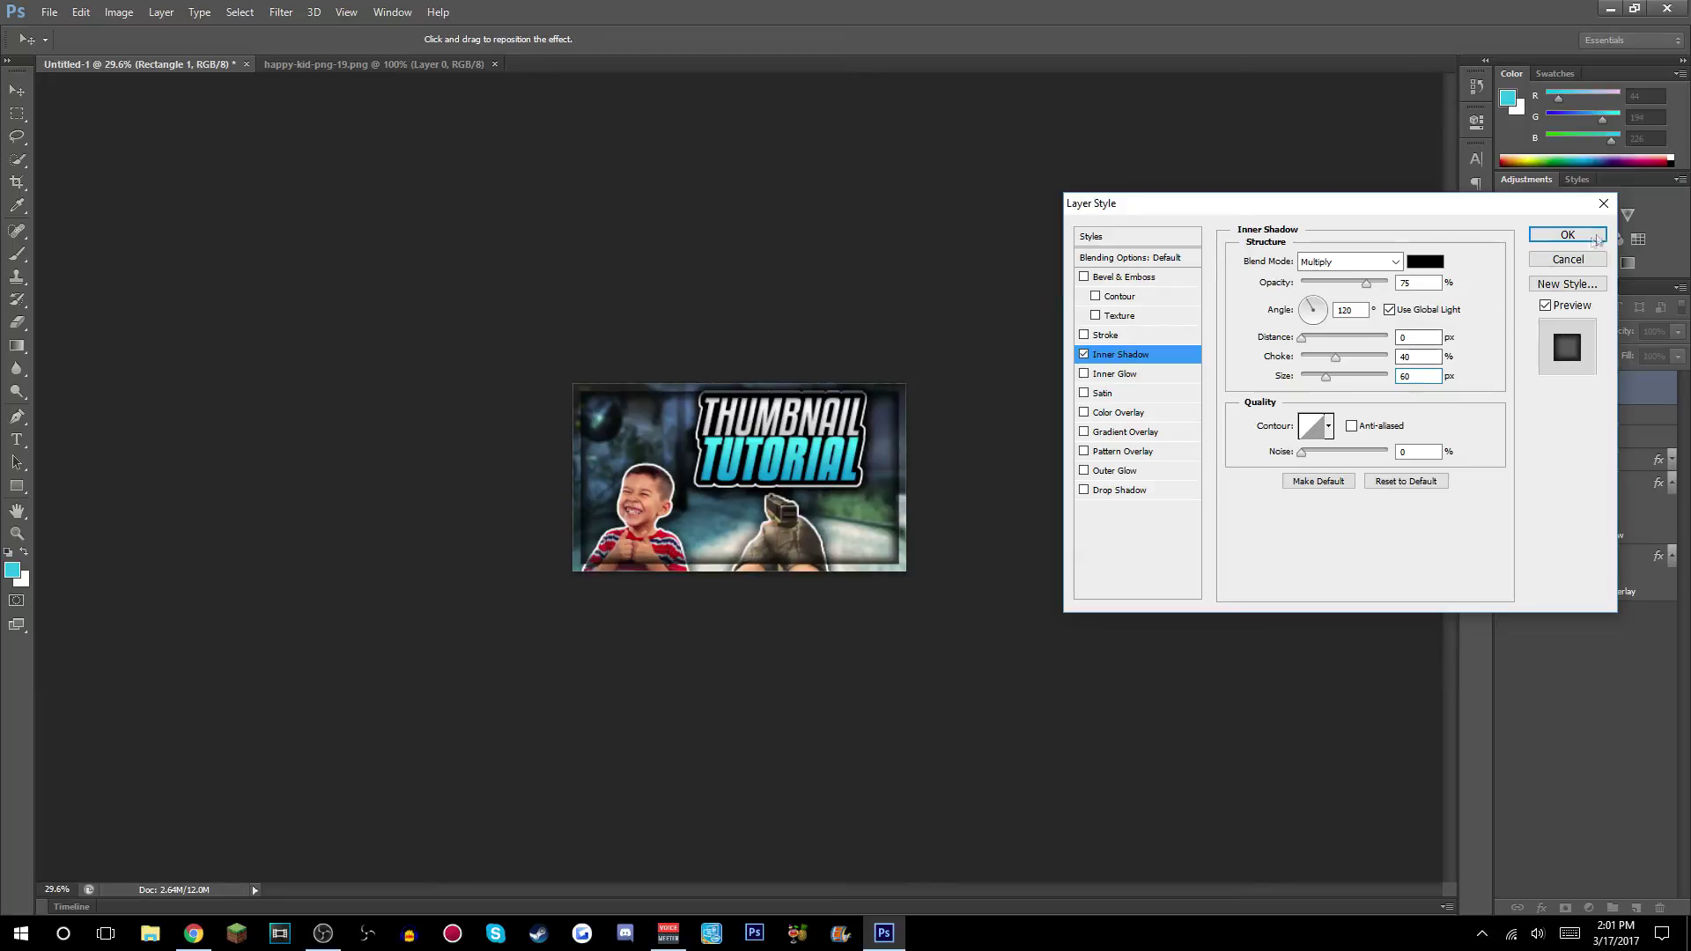
pyautogui.click(1567, 234)
# Add a white outside Stroke of 250 px to the rectangle layer.
pyautogui.scroll(3, 1159, 479)
pyautogui.click(1577, 702)
pyautogui.click(1627, 390)
pyautogui.doubleClick(1628, 390)
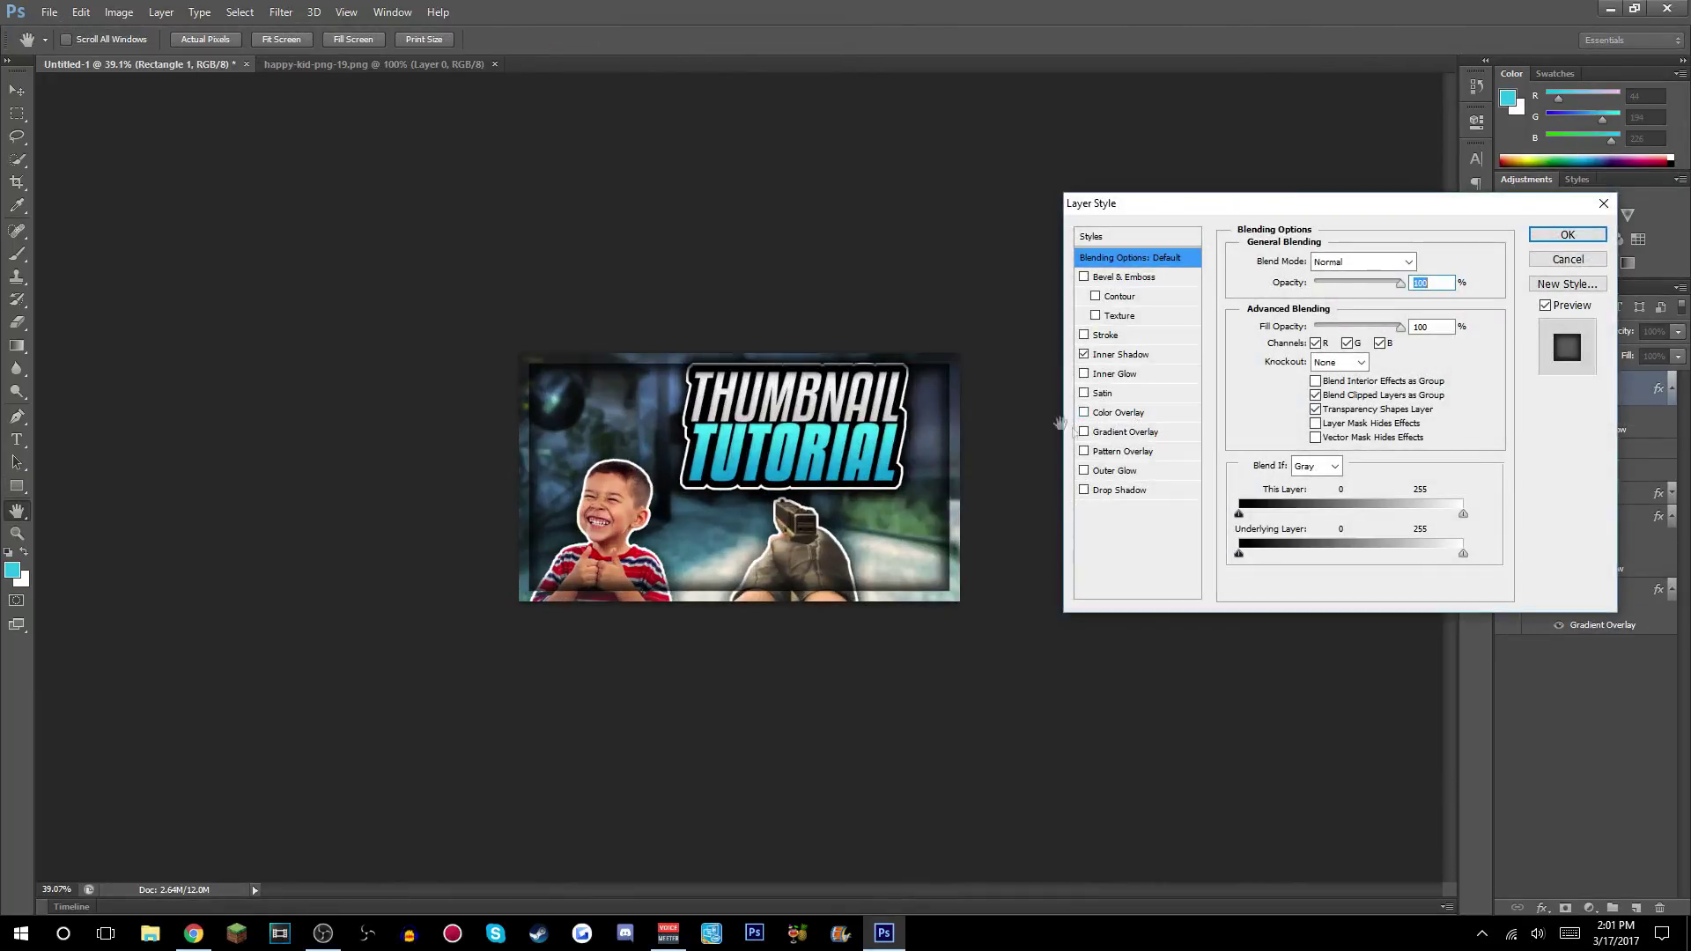
pyautogui.click(1092, 338)
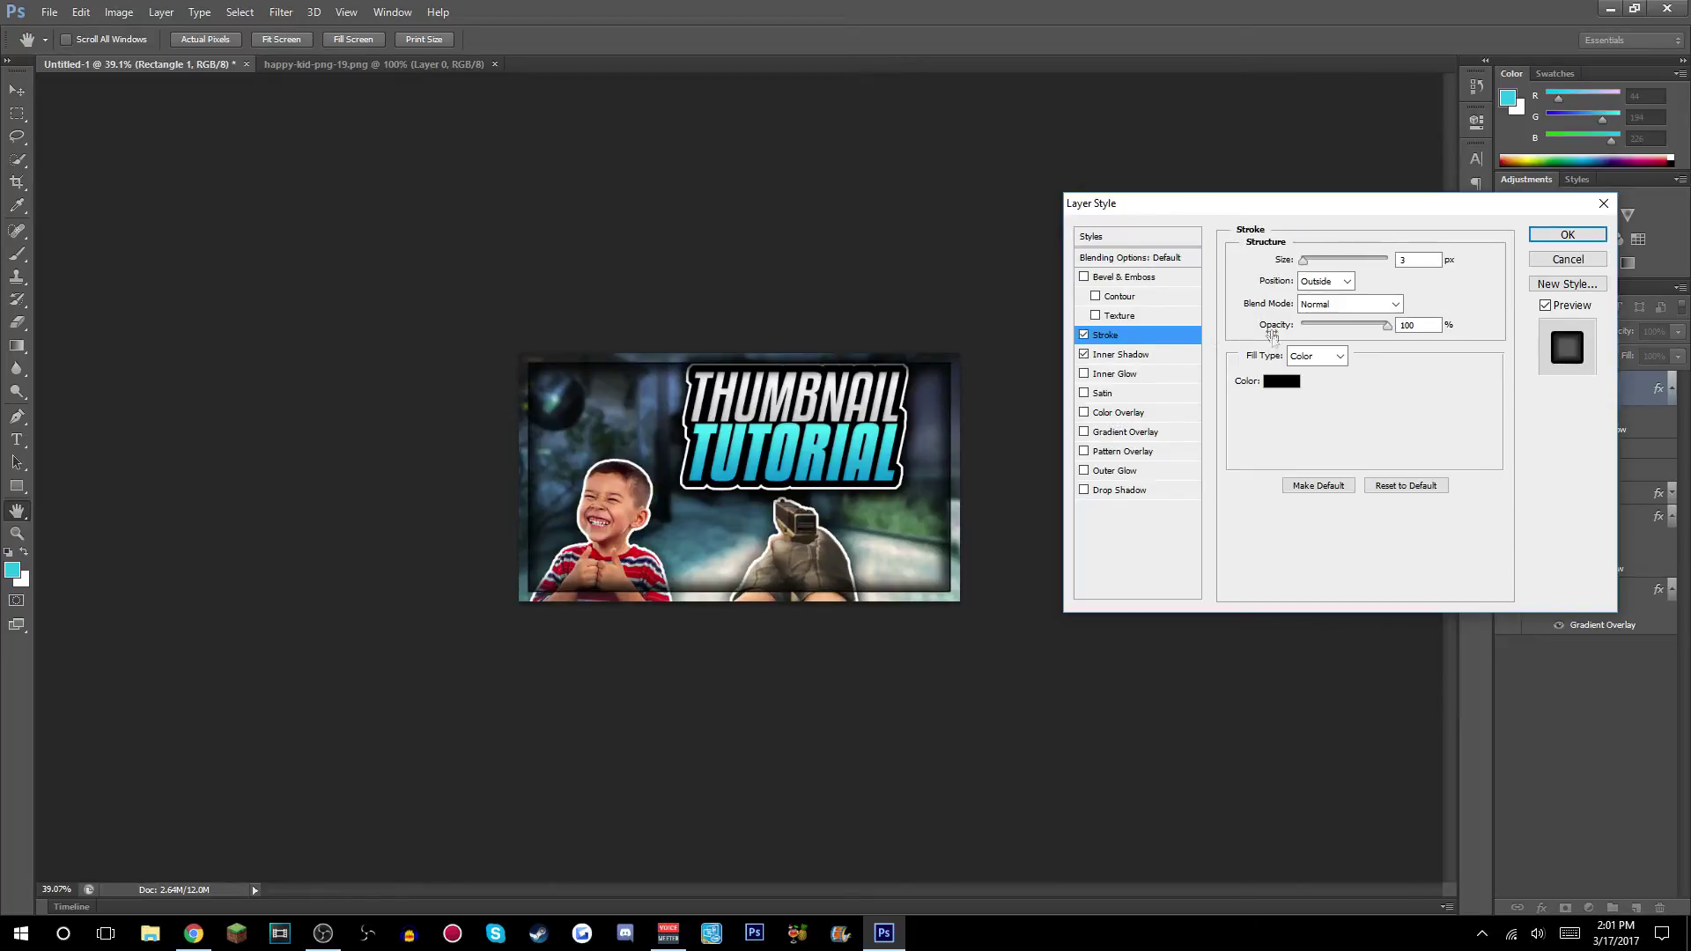
pyautogui.click(1282, 386)
pyautogui.moveTo(748, 414)
pyautogui.mouseDown()
pyautogui.moveTo(389, 423)
pyautogui.moveTo(609, 251)
pyautogui.mouseUp()
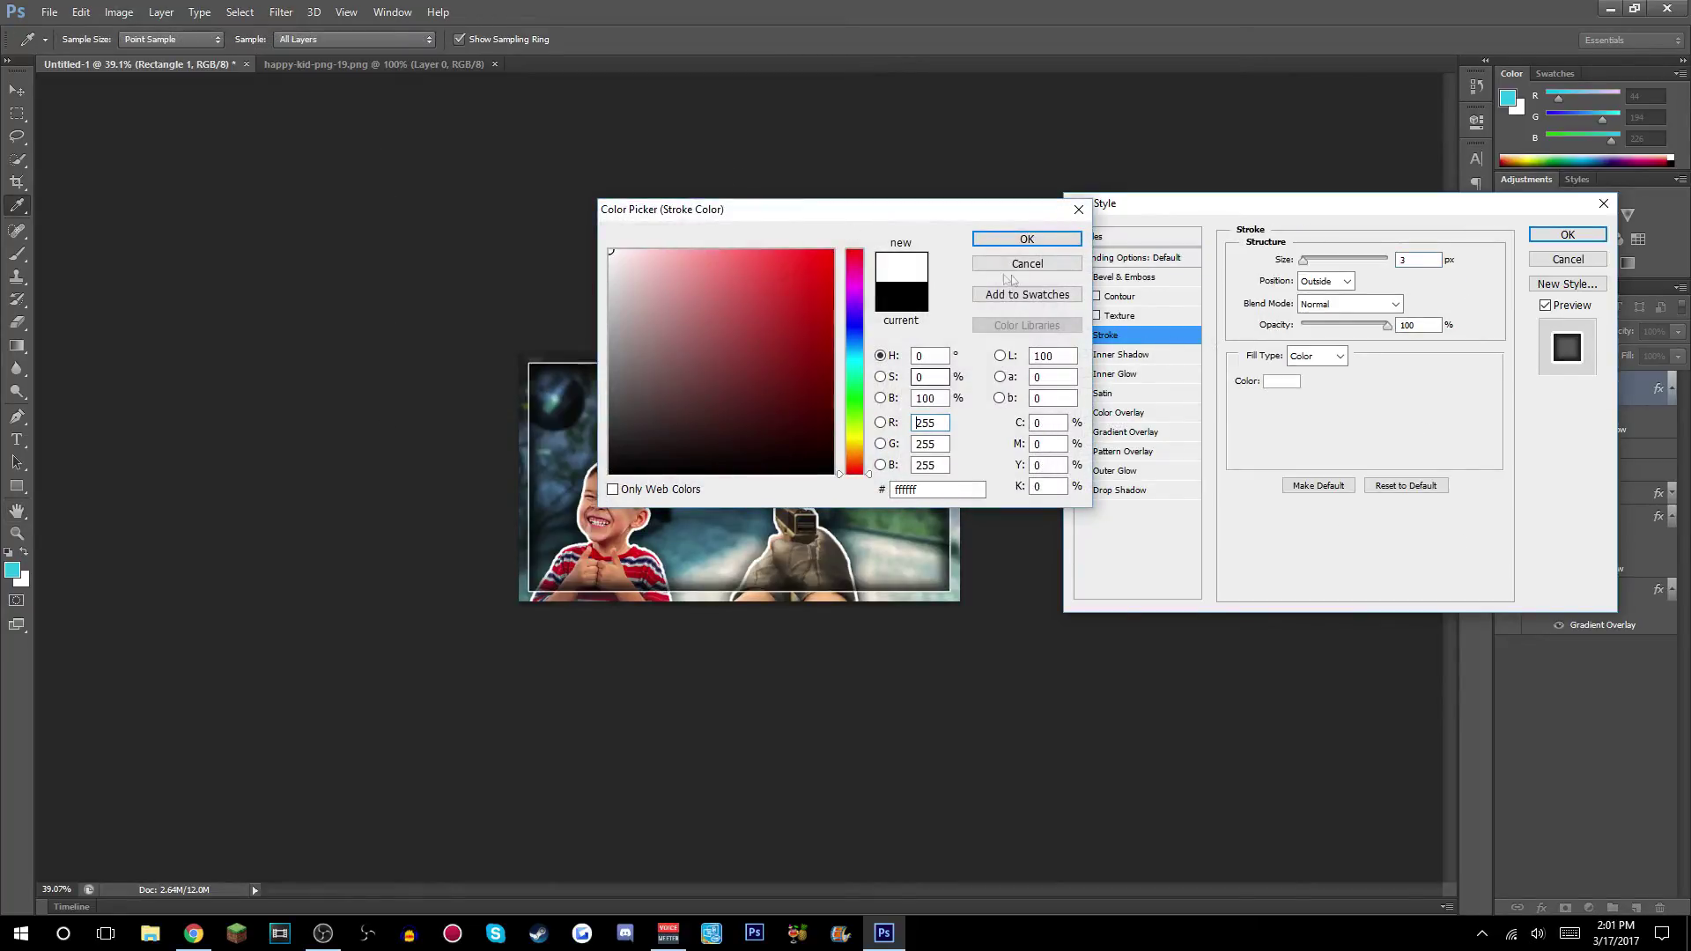
pyautogui.click(981, 235)
pyautogui.moveTo(1303, 259); pyautogui.dragTo(1388, 259)
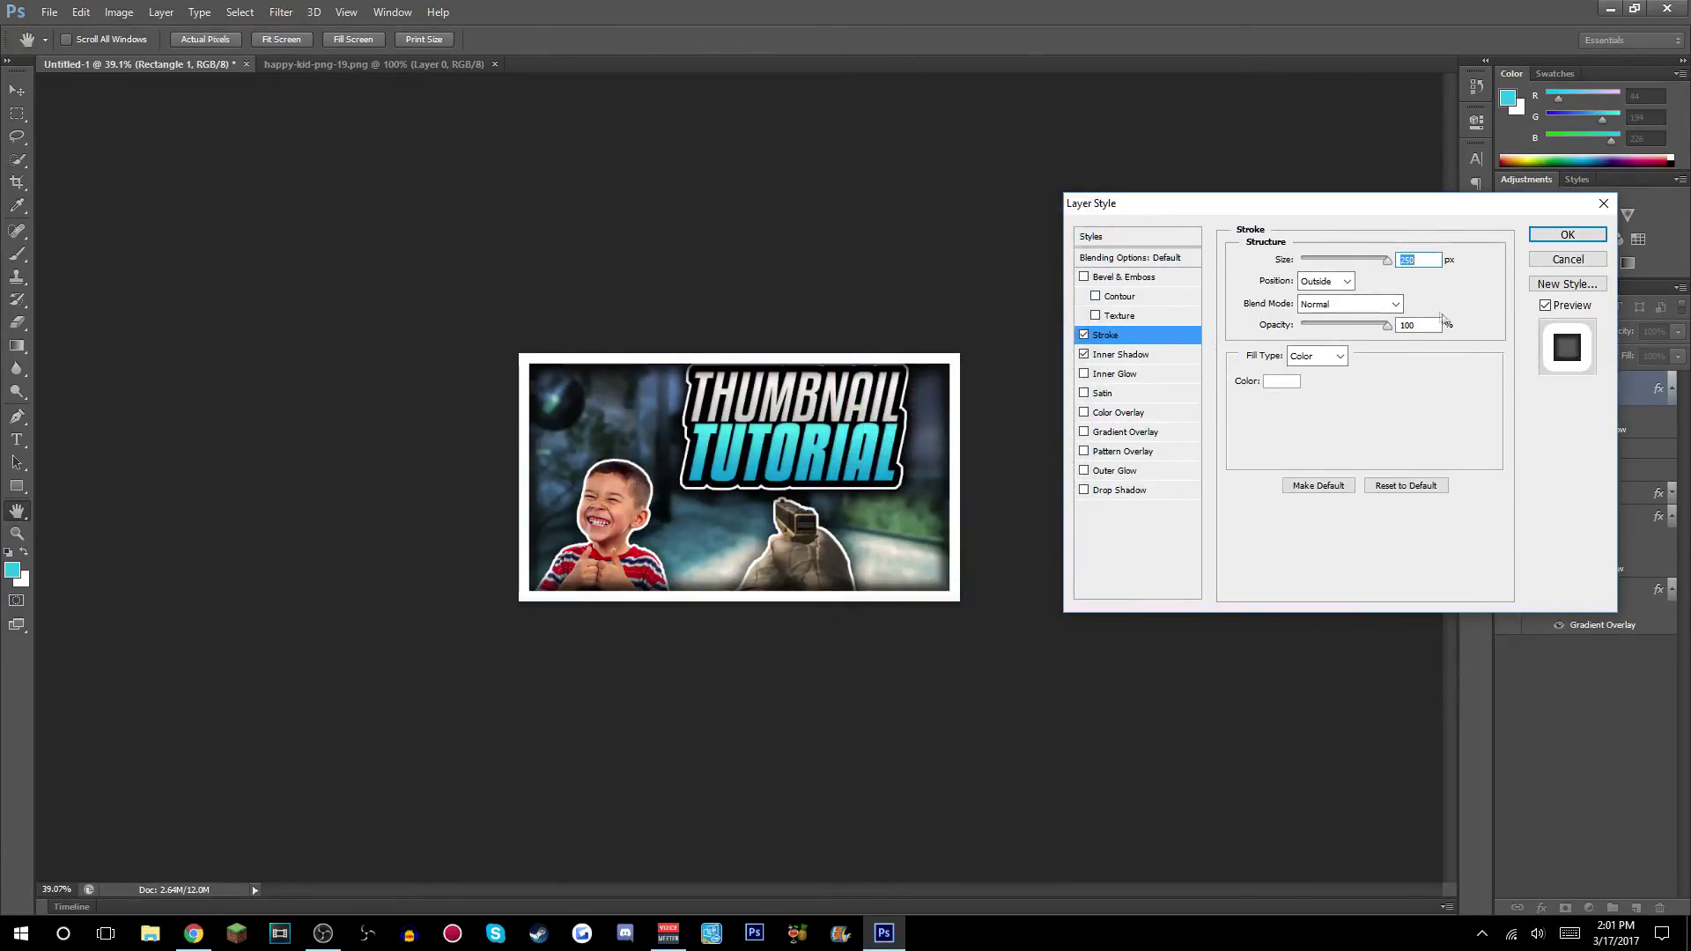
# Set the rectangle's Stroke to Overlay blending at roughly 60% opacity and apply the layer style.
pyautogui.click(1347, 304)
pyautogui.click(1323, 537)
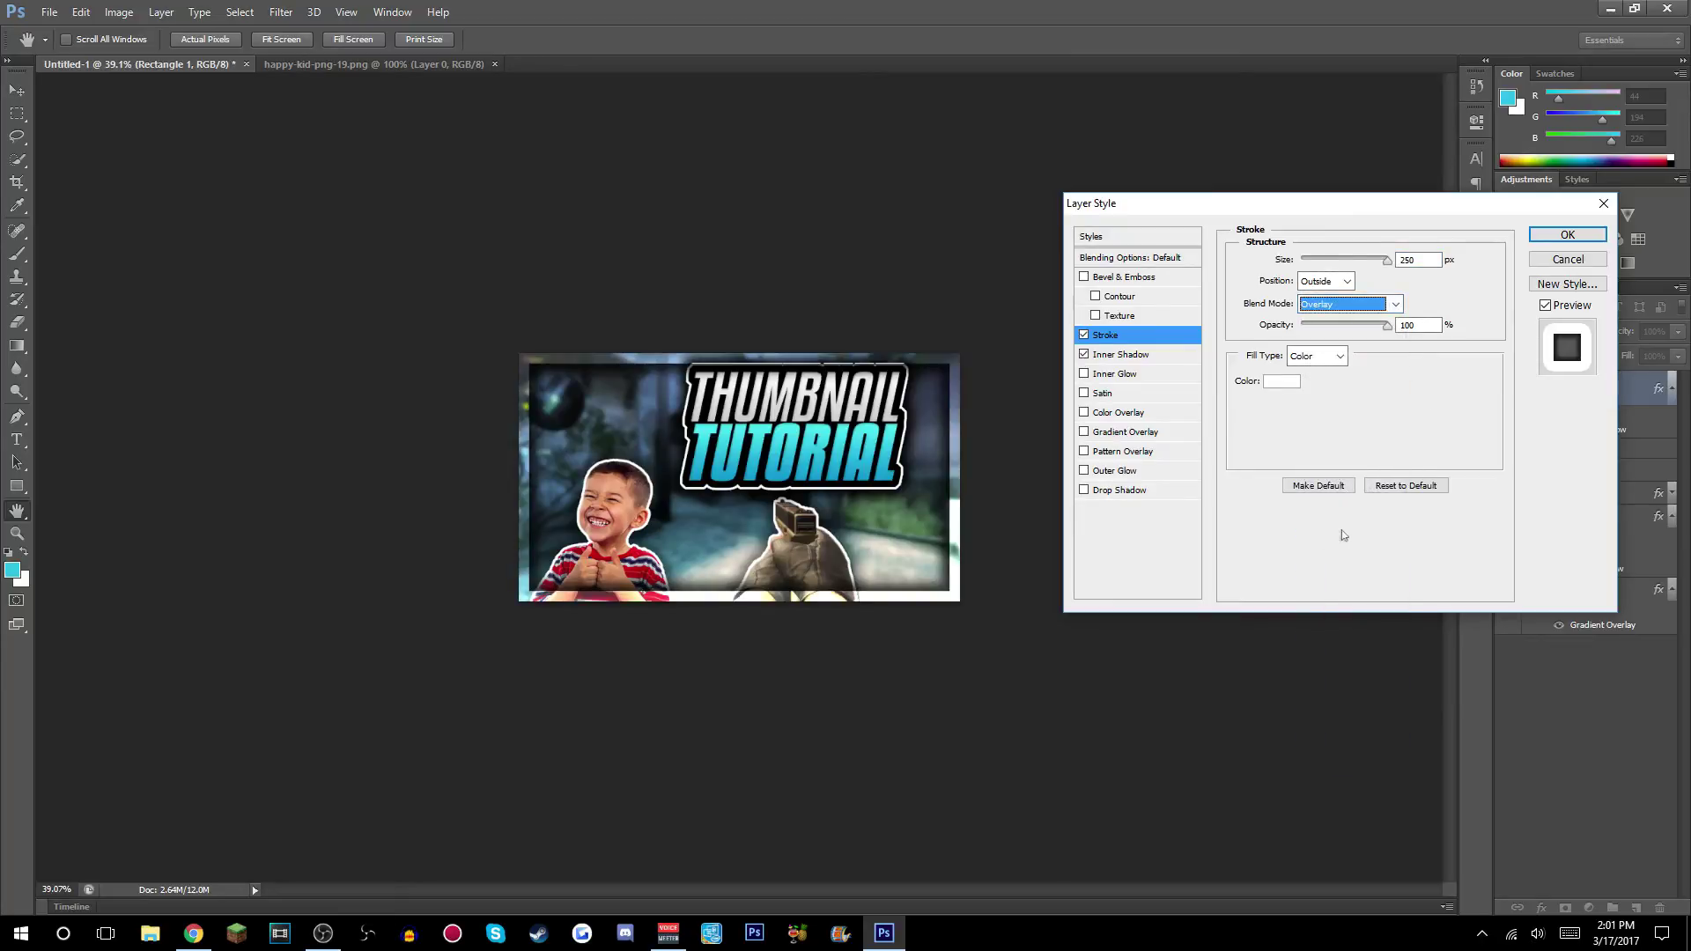
pyautogui.moveTo(1375, 328); pyautogui.dragTo(1362, 330)
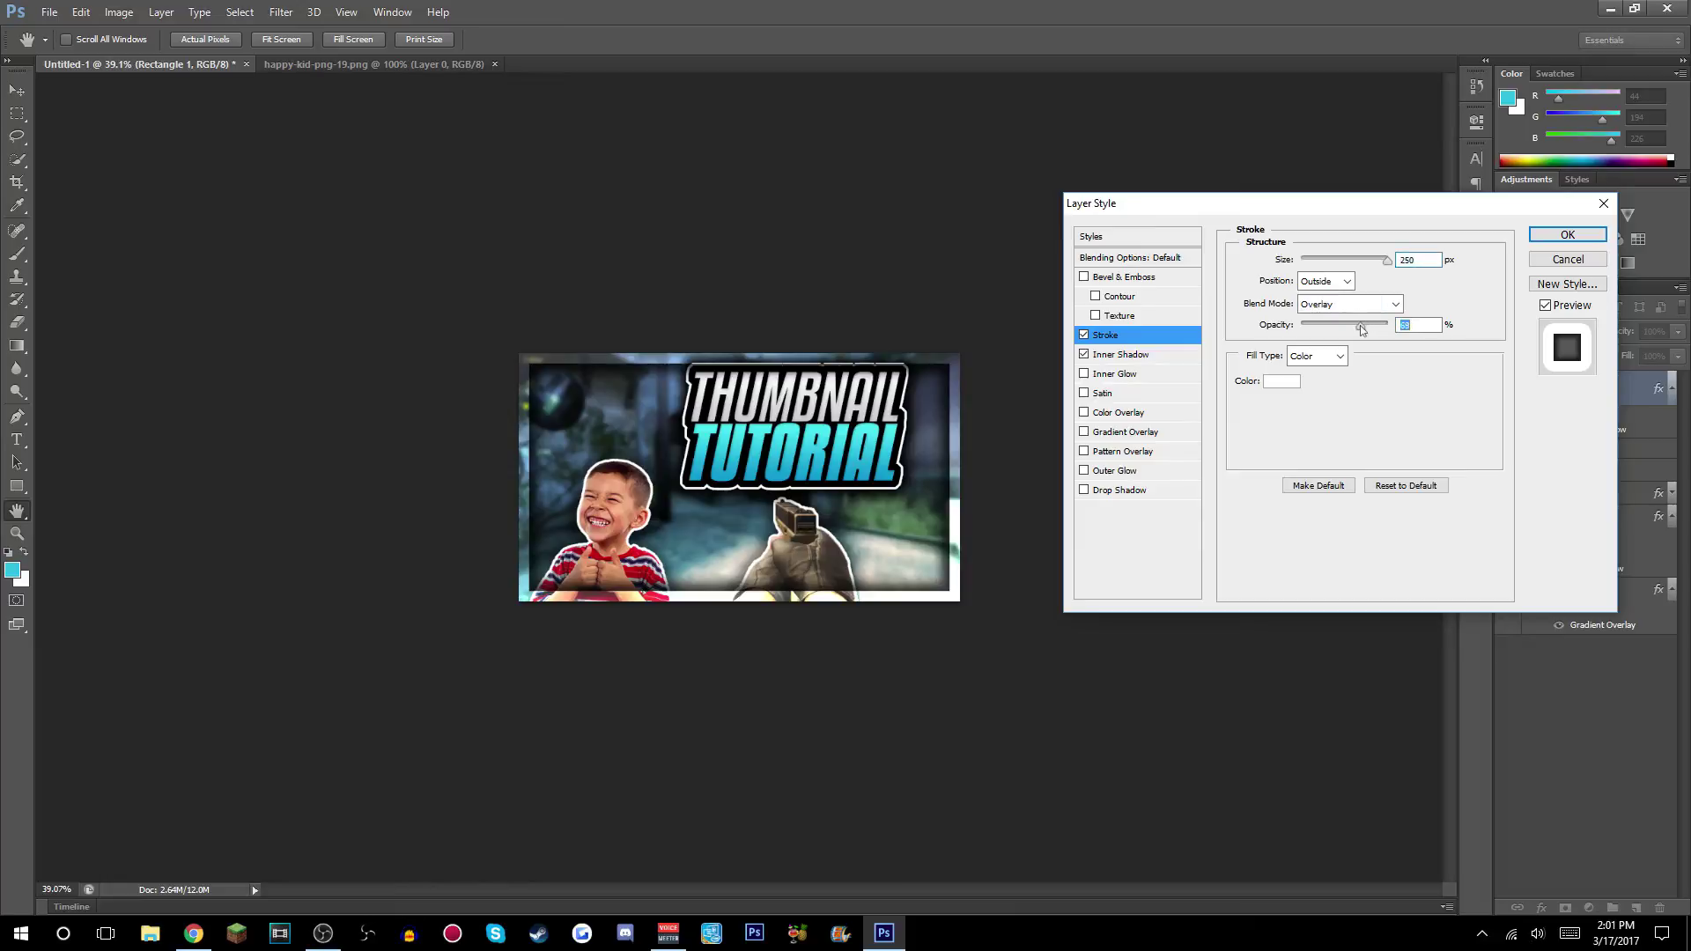
pyautogui.click(1552, 234)
pyautogui.scroll(-2, 891, 476)
pyautogui.click(16, 91)
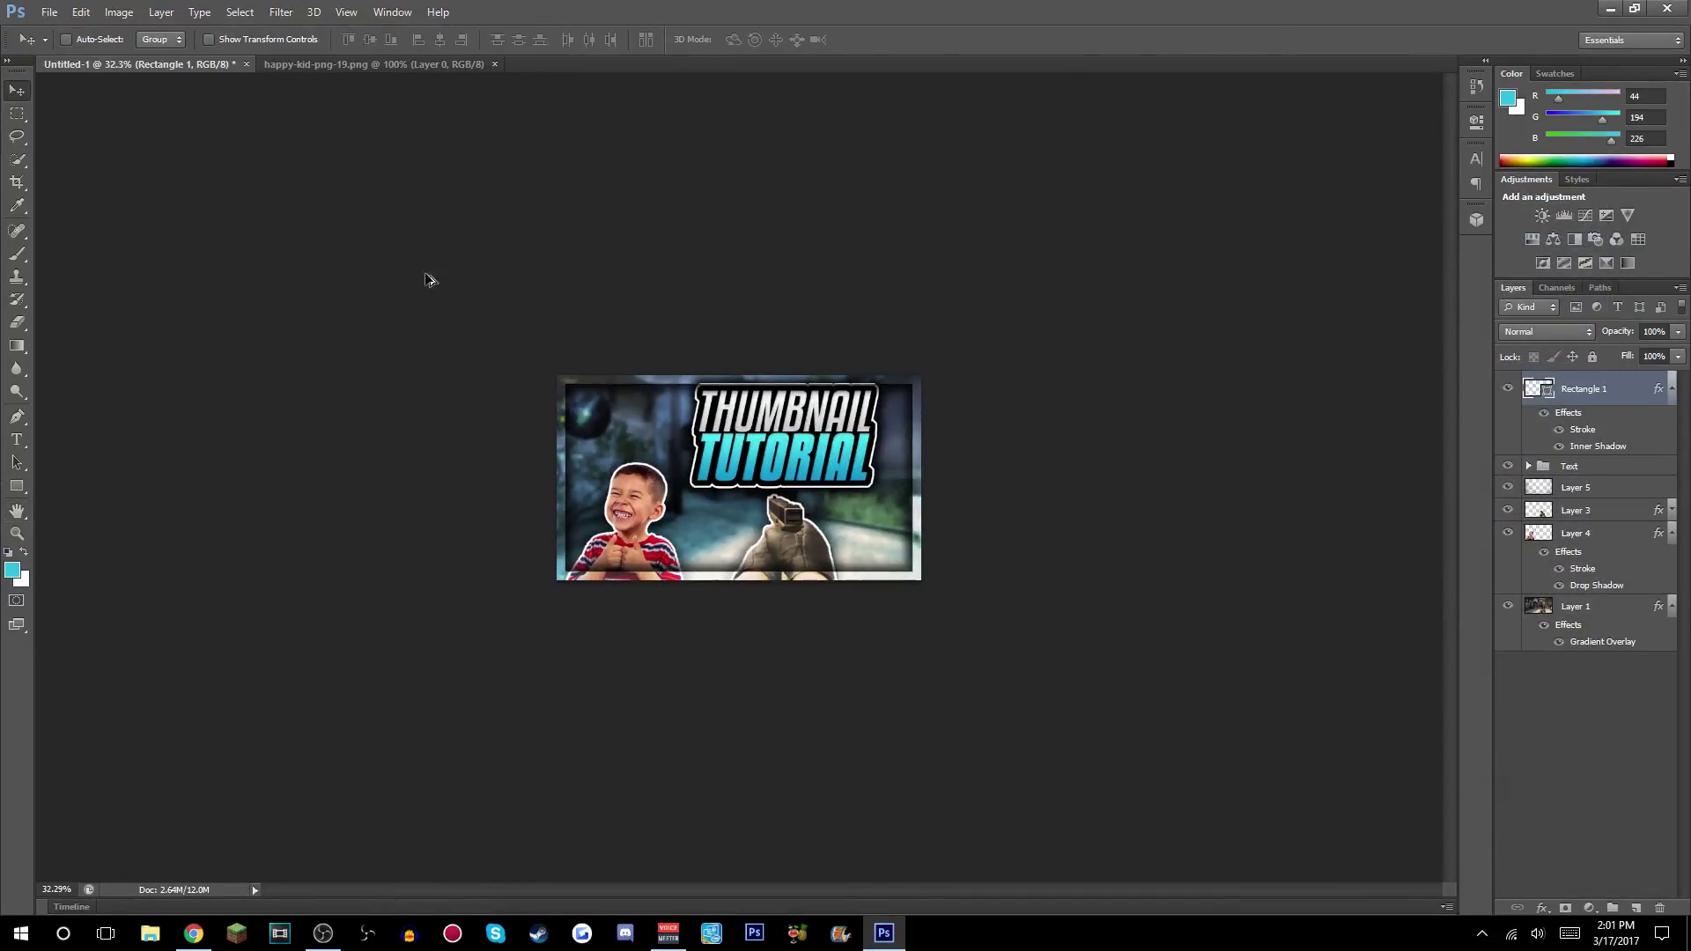
# Enlarge the border rectangle slightly with Free Transform so its corners sit closer to the canvas edges.
pyautogui.scroll(2, 741, 518)
pyautogui.hotkey('ctrl', 't')
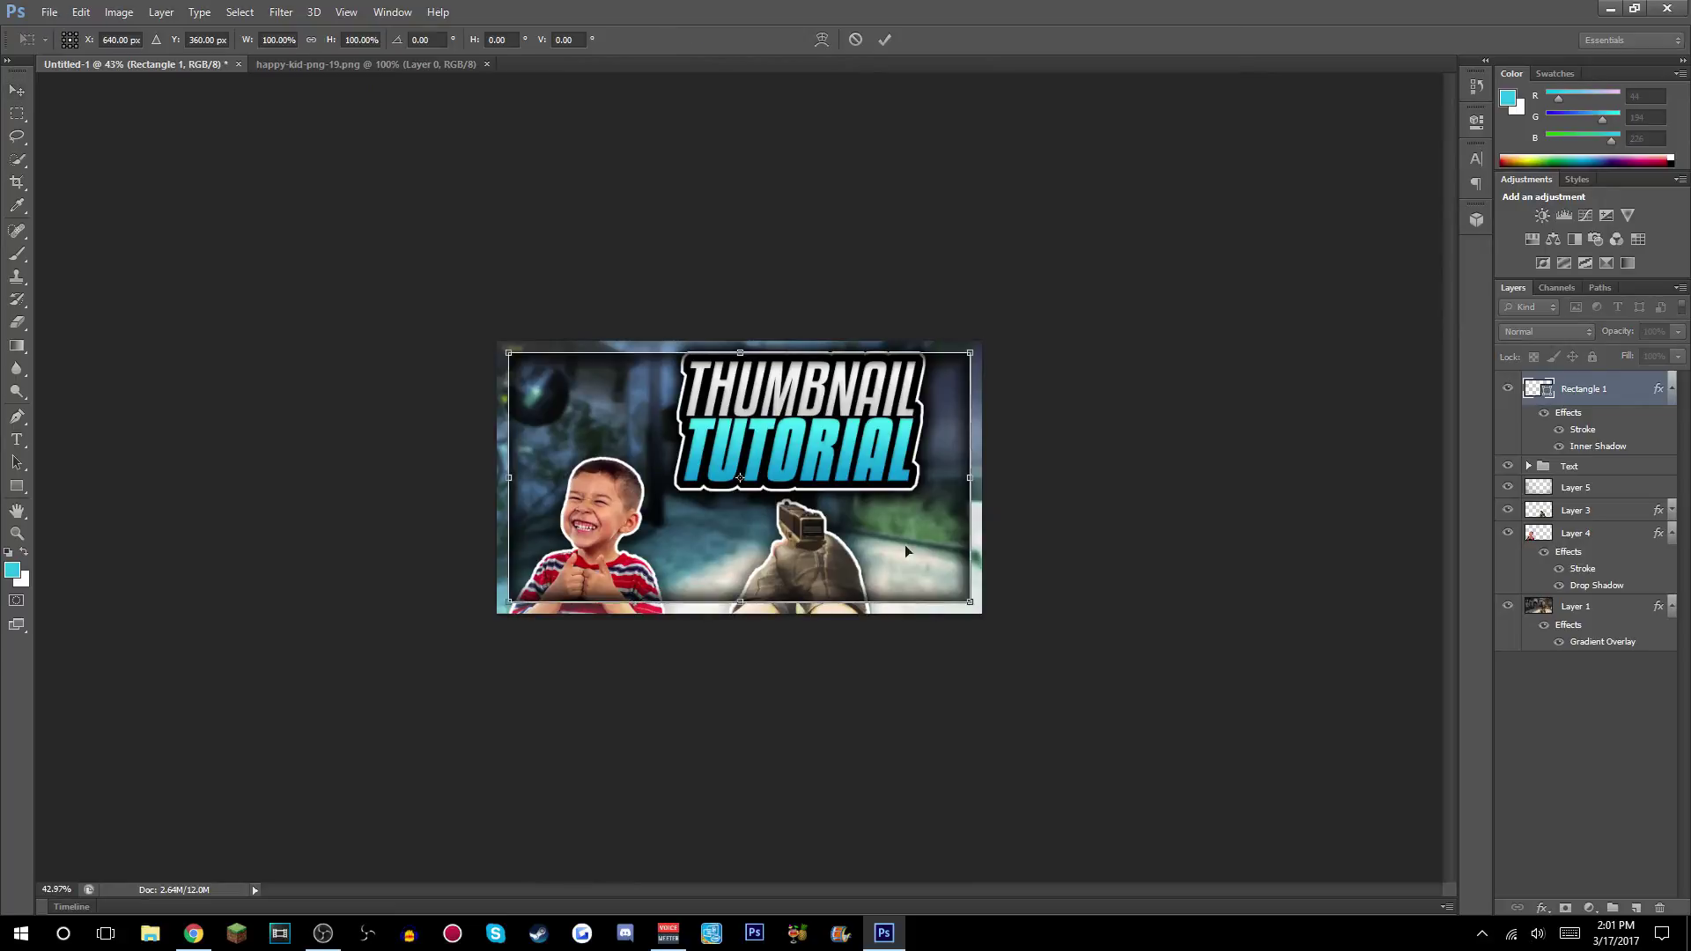
pyautogui.moveTo(971, 603); pyautogui.dragTo(975, 607)
pyautogui.moveTo(522, 351); pyautogui.dragTo(503, 347)
pyautogui.click(884, 39)
pyautogui.scroll(-2, 959, 383)
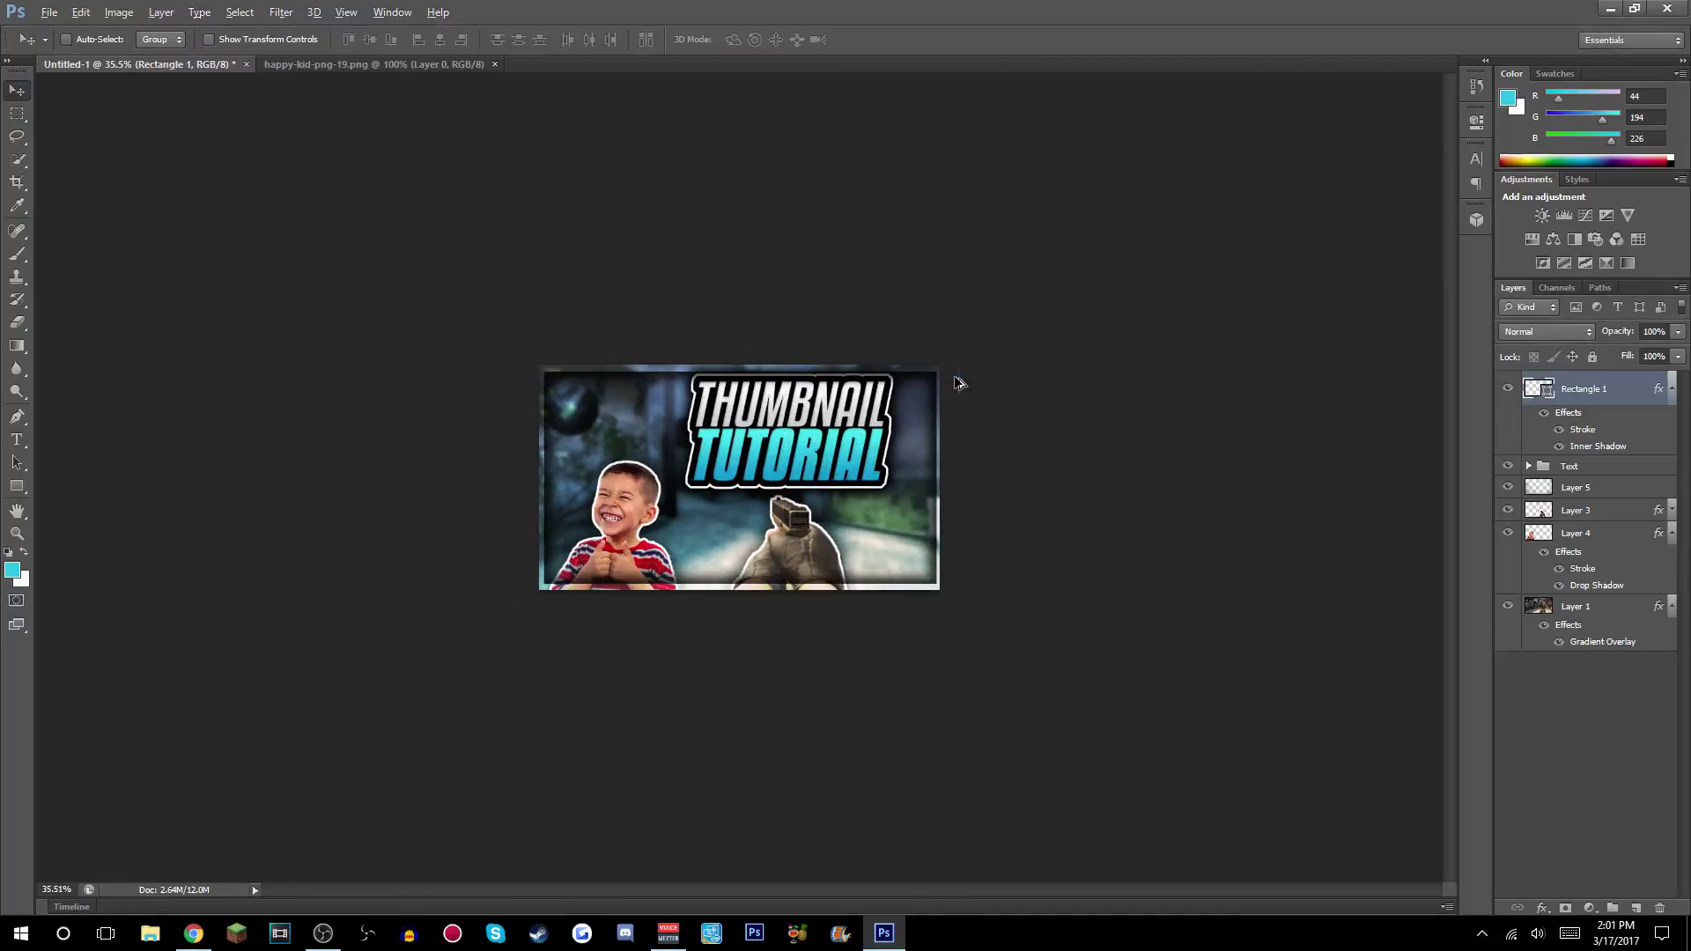
pyautogui.scroll(1, 1066, 569)
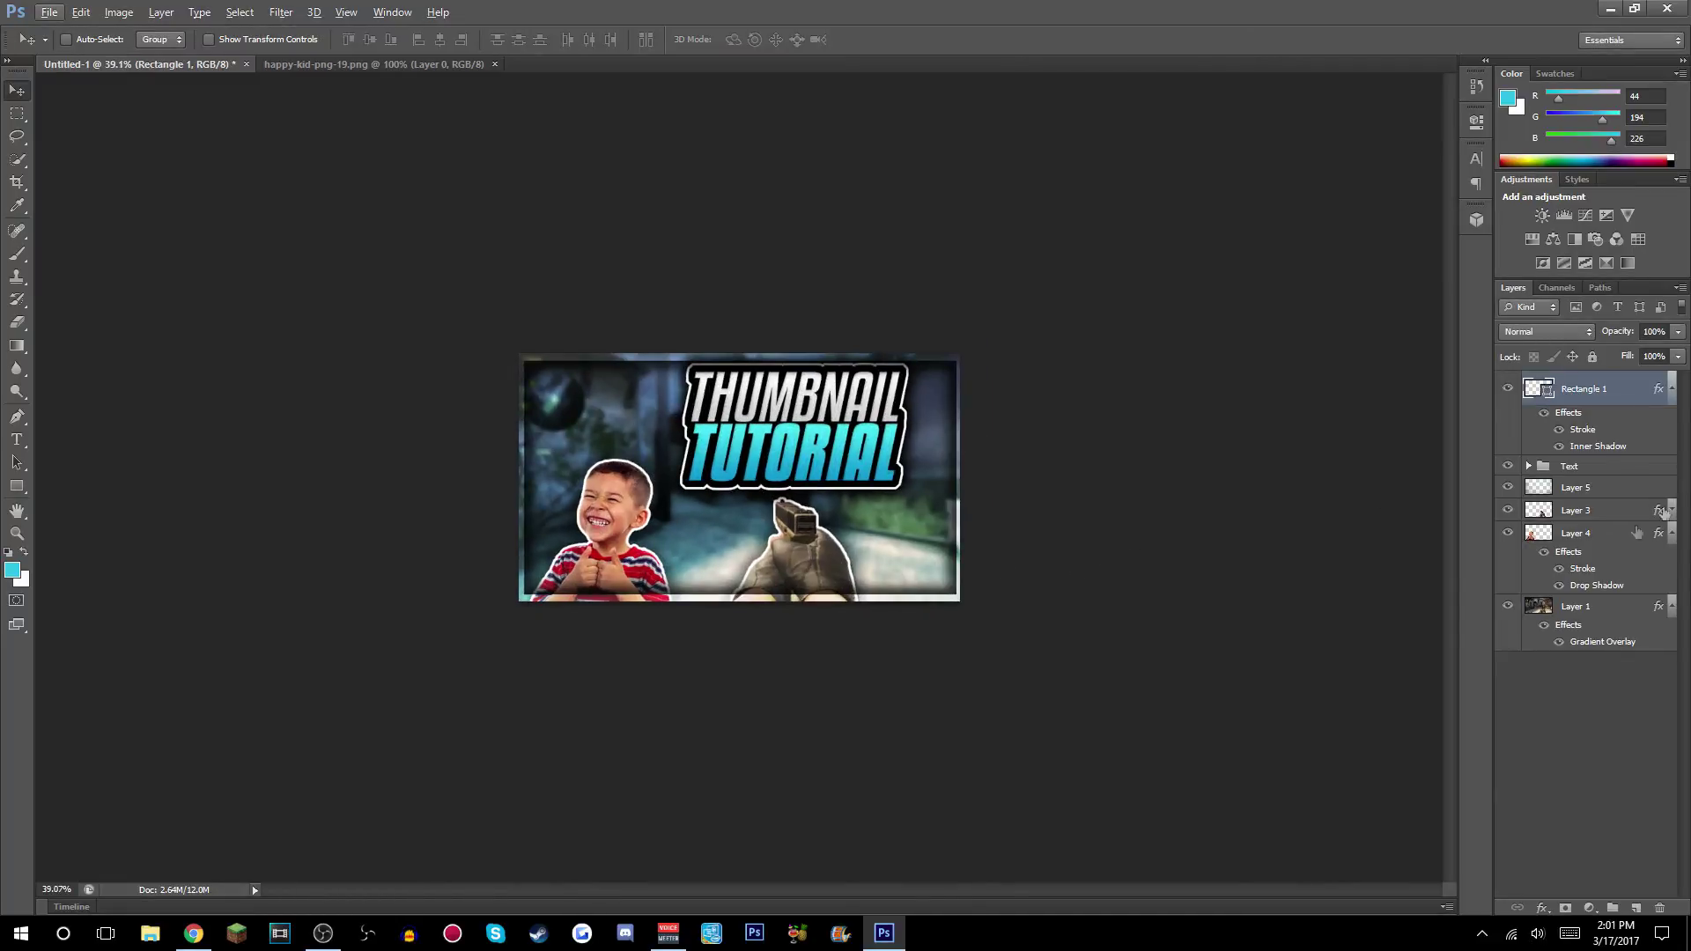
# Scale the Text group down slightly and shift it left and down, away from the border.
pyautogui.click(1576, 466)
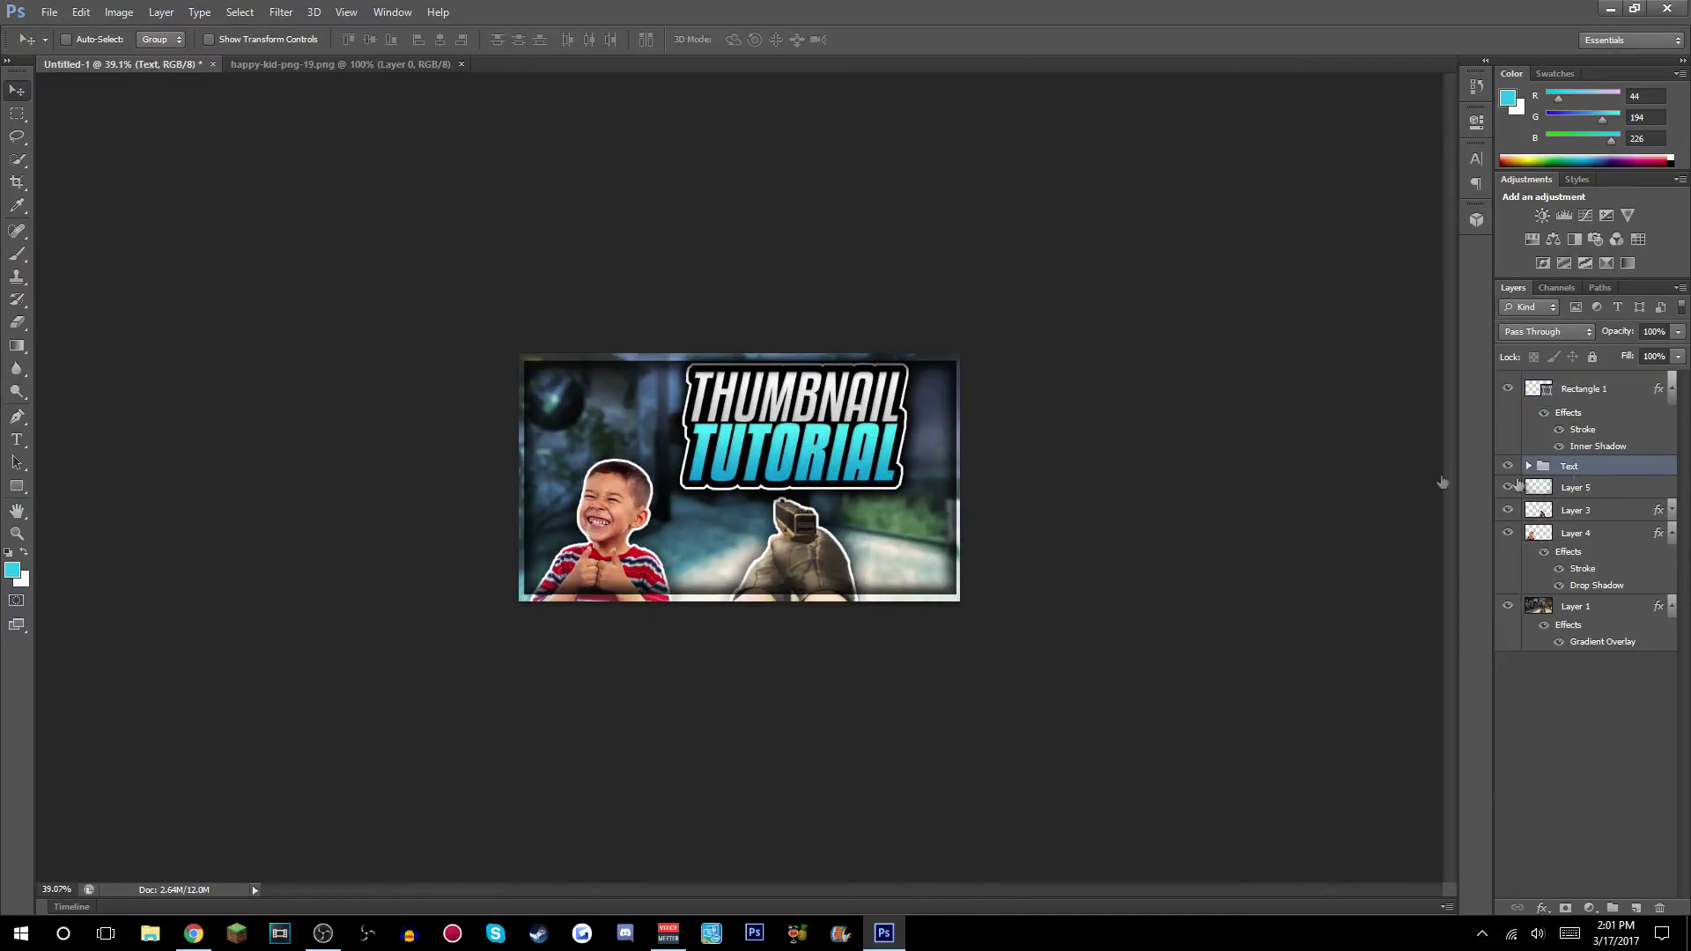
pyautogui.hotkey('ctrl', 't')
pyautogui.moveTo(846, 414); pyautogui.dragTo(811, 435)
pyautogui.click(884, 39)
pyautogui.scroll(1, 986, 423)
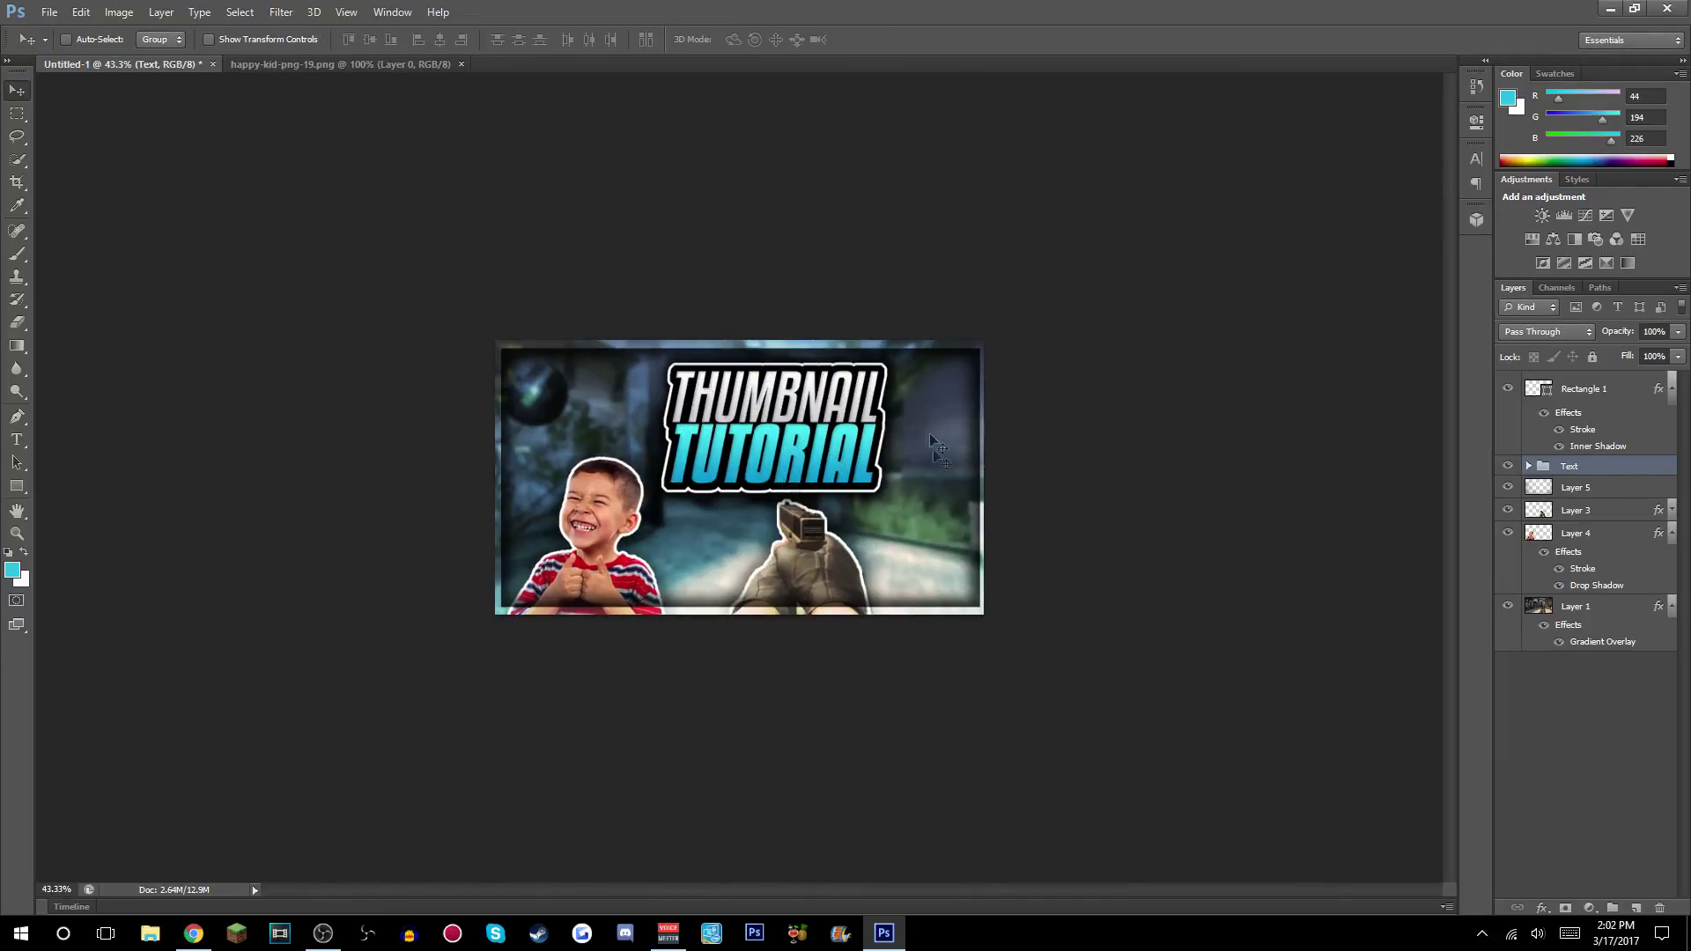
# Merge all layers from Layer 1 up to the rectangle into a single layer.
pyautogui.click(1665, 689)
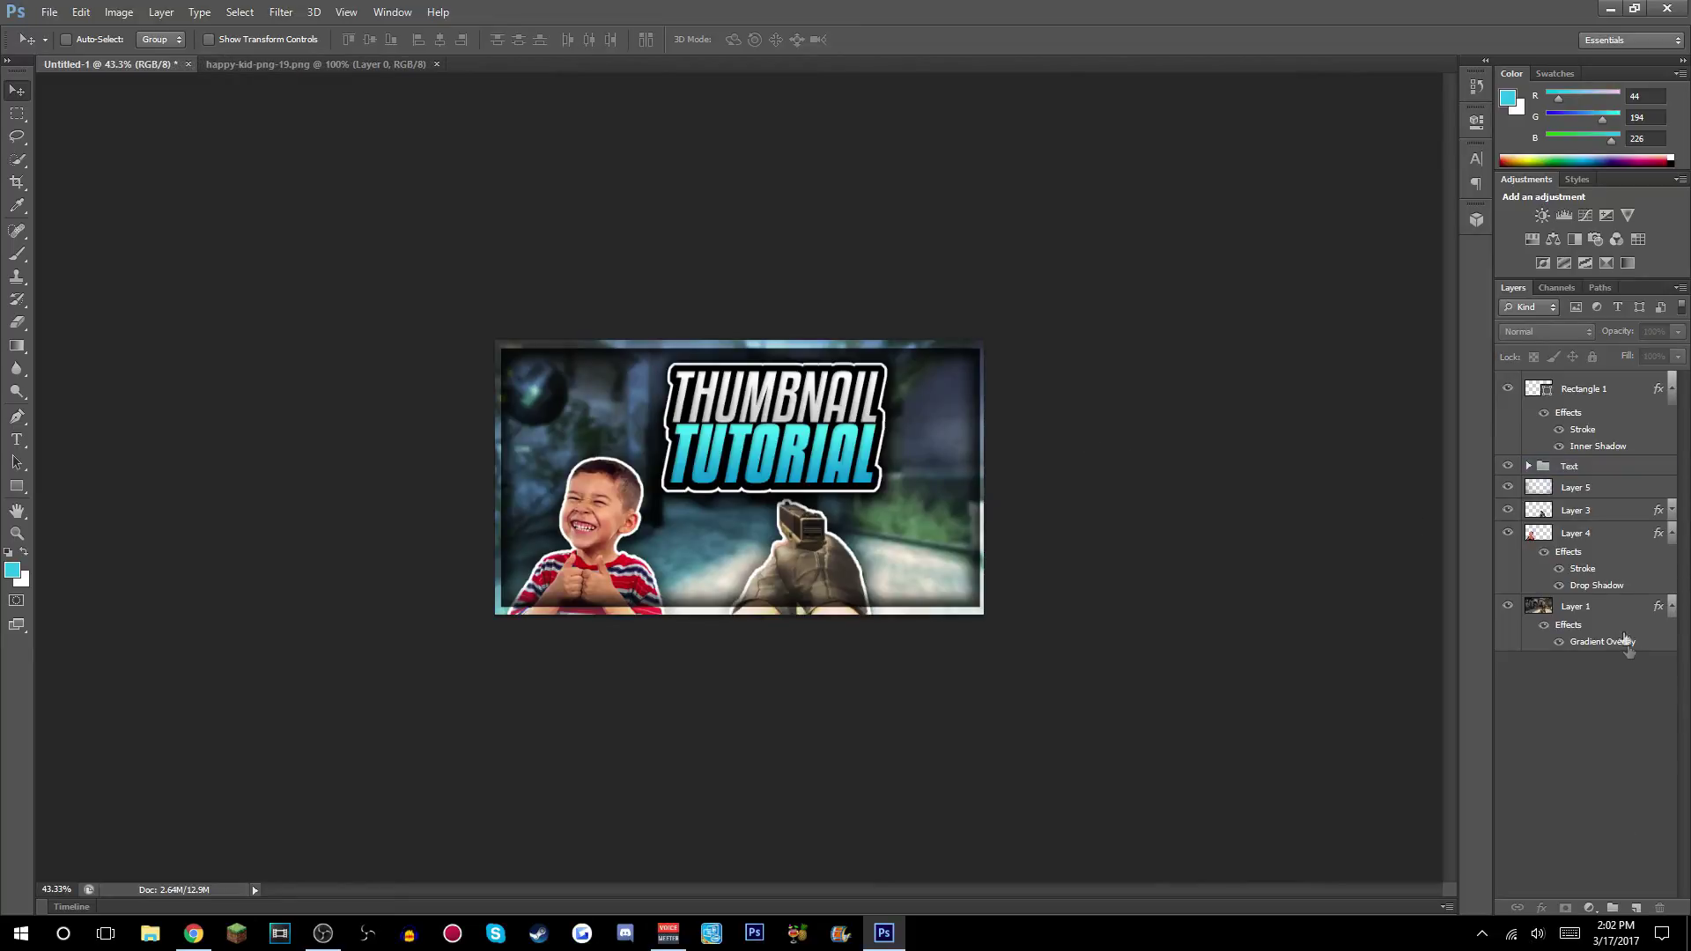
pyautogui.click(1671, 532)
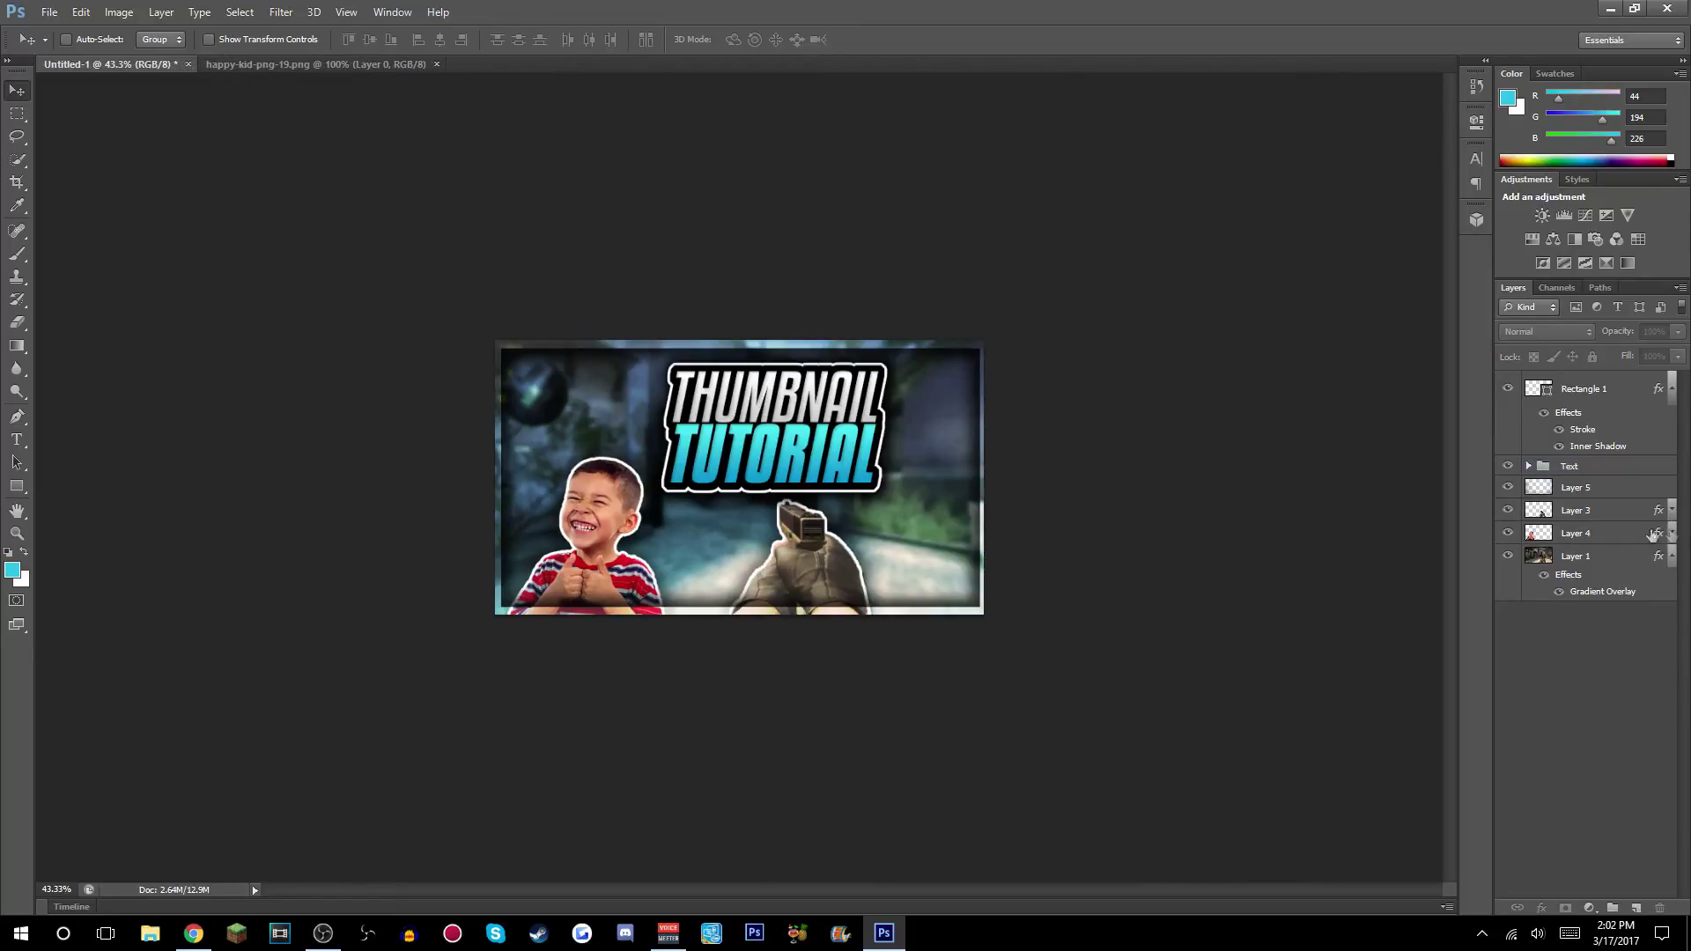
pyautogui.click(1605, 553)
pyautogui.keyDown('shift'); pyautogui.click(1601, 391); pyautogui.keyUp('shift')
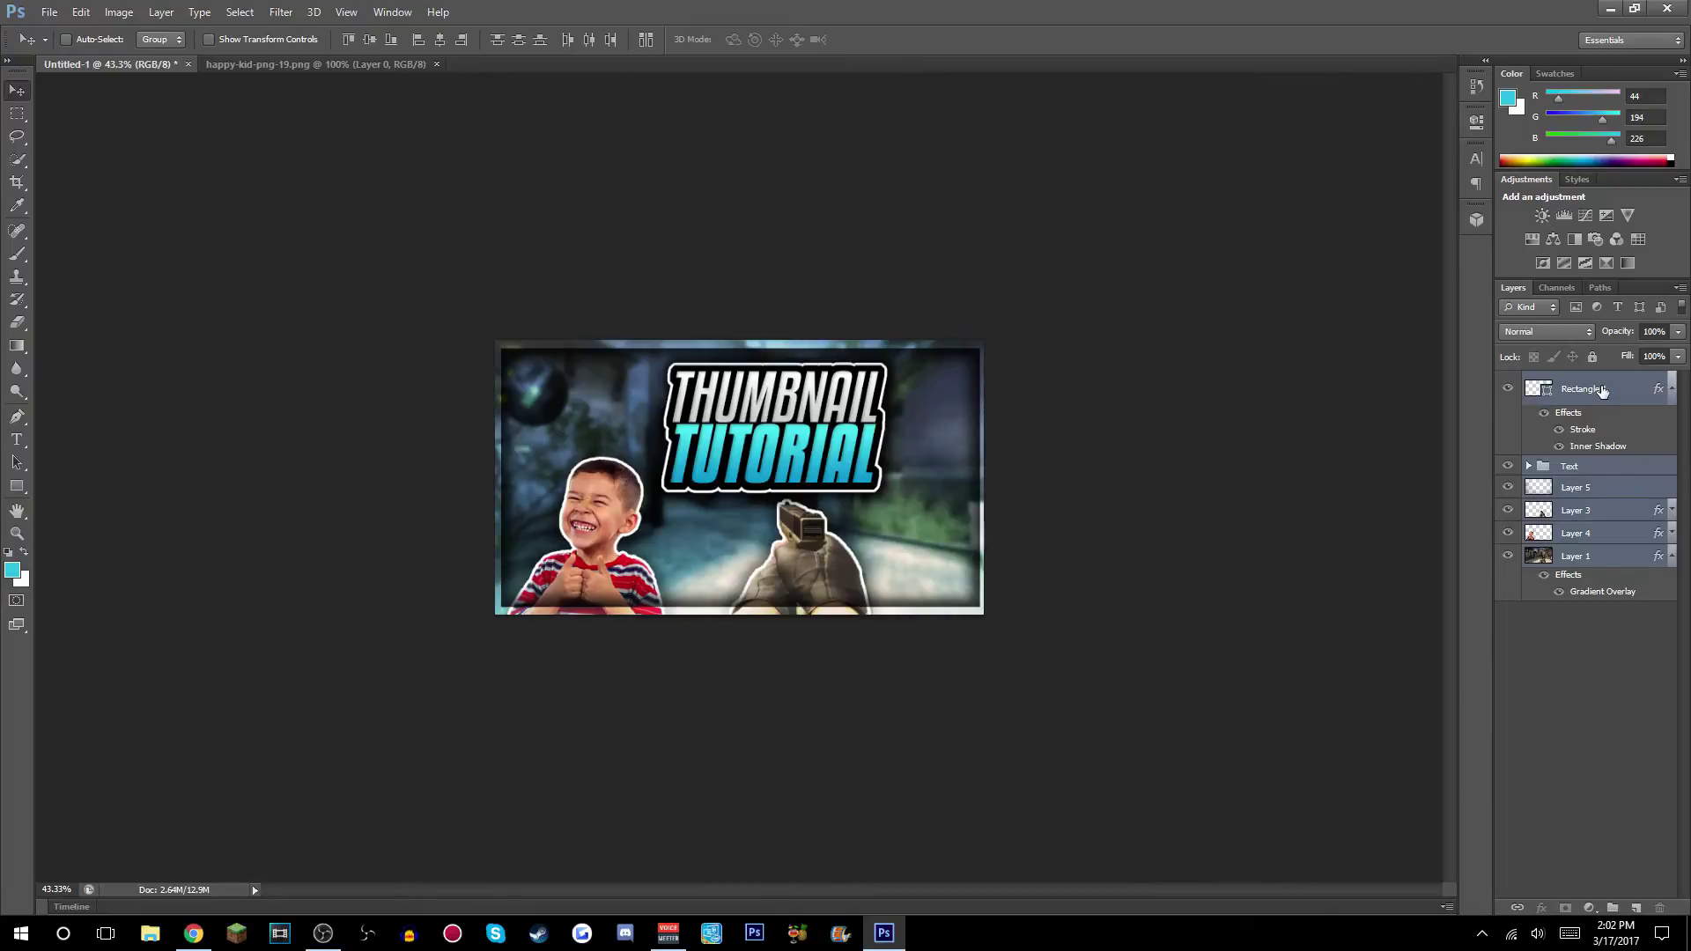
pyautogui.rightClick(1600, 392)
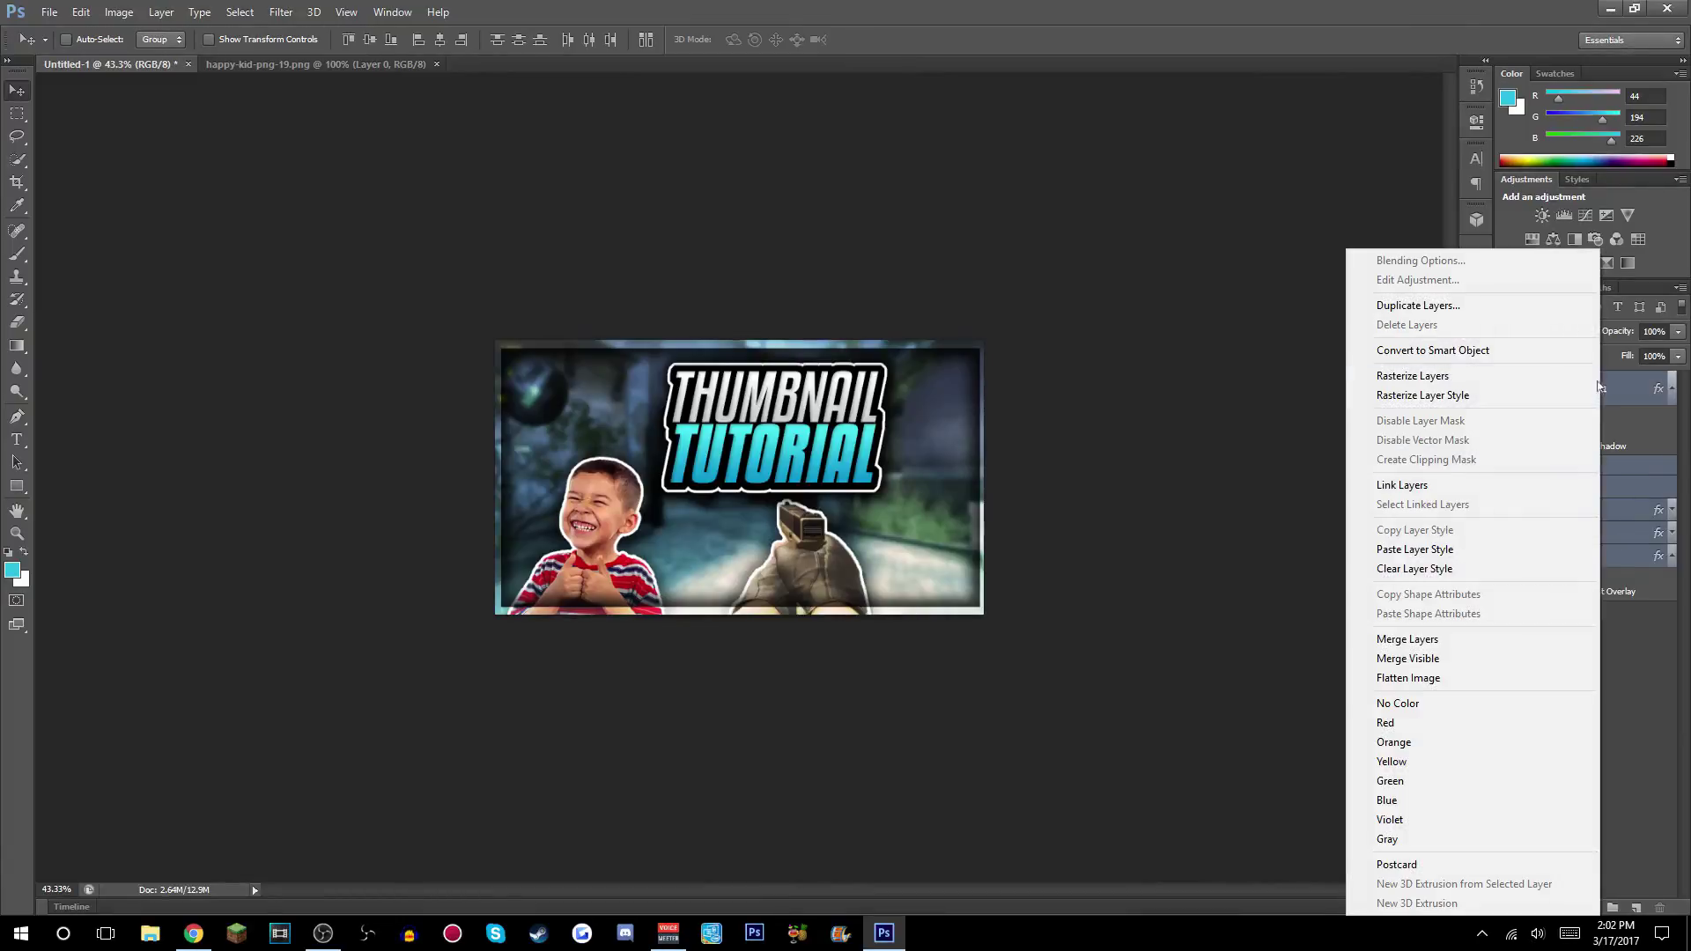
pyautogui.click(1443, 646)
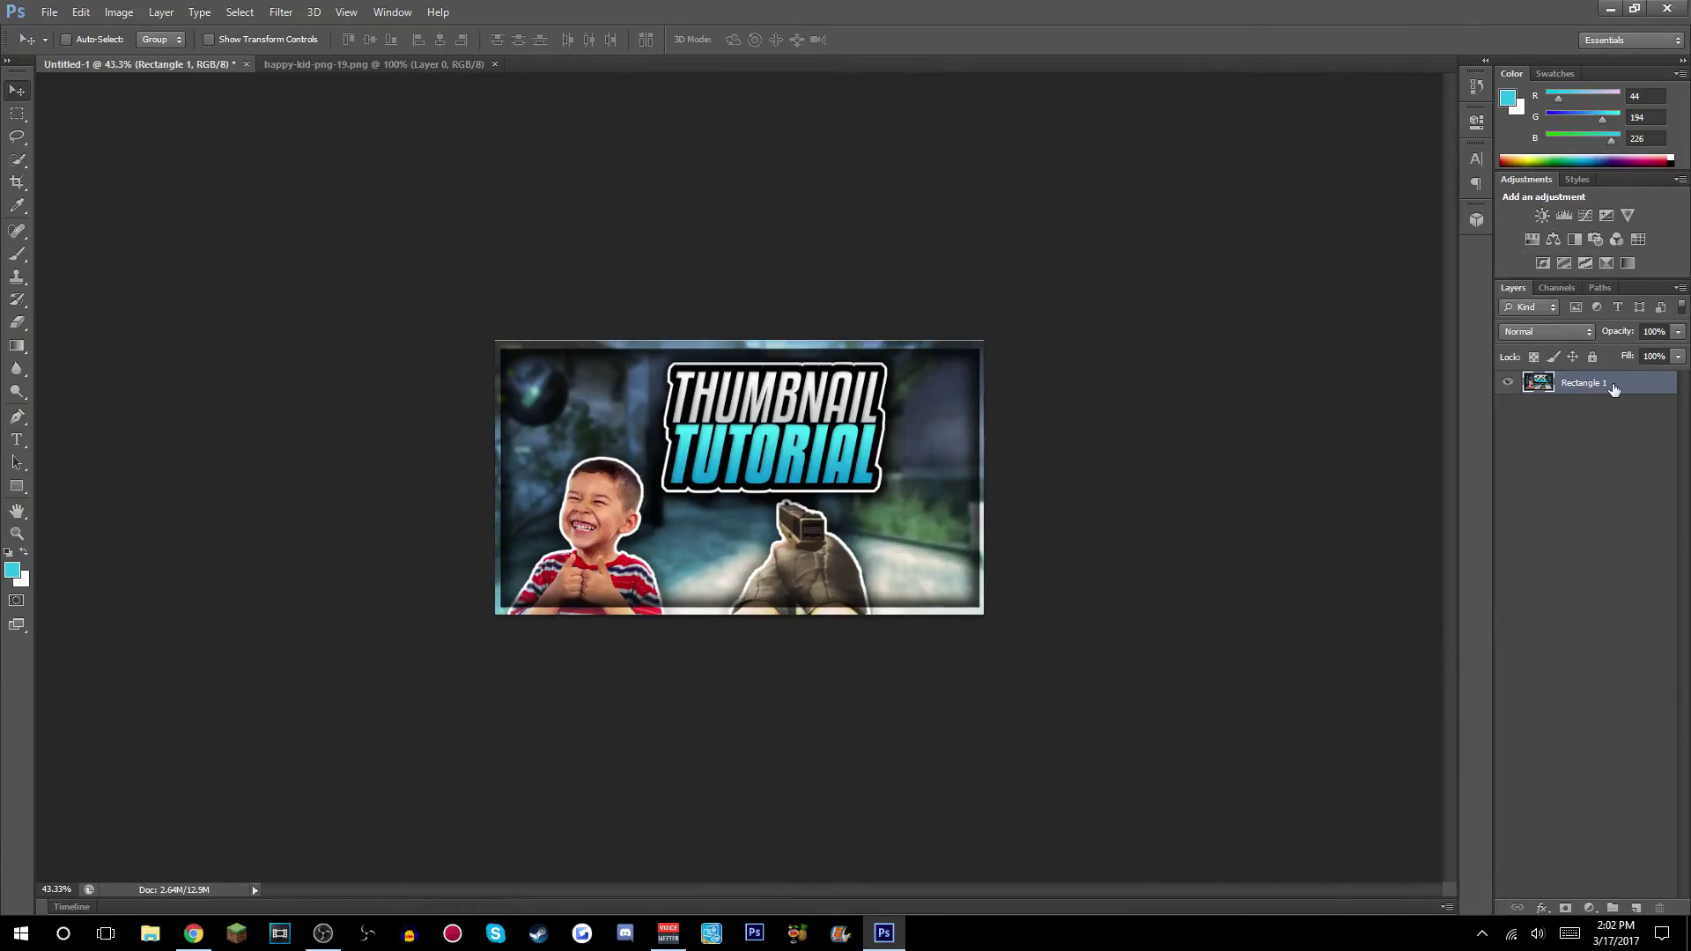
# Duplicate the merged layer and apply a High Pass filter with a 10 px radius to the copy.
pyautogui.rightClick(1631, 380)
pyautogui.click(1446, 305)
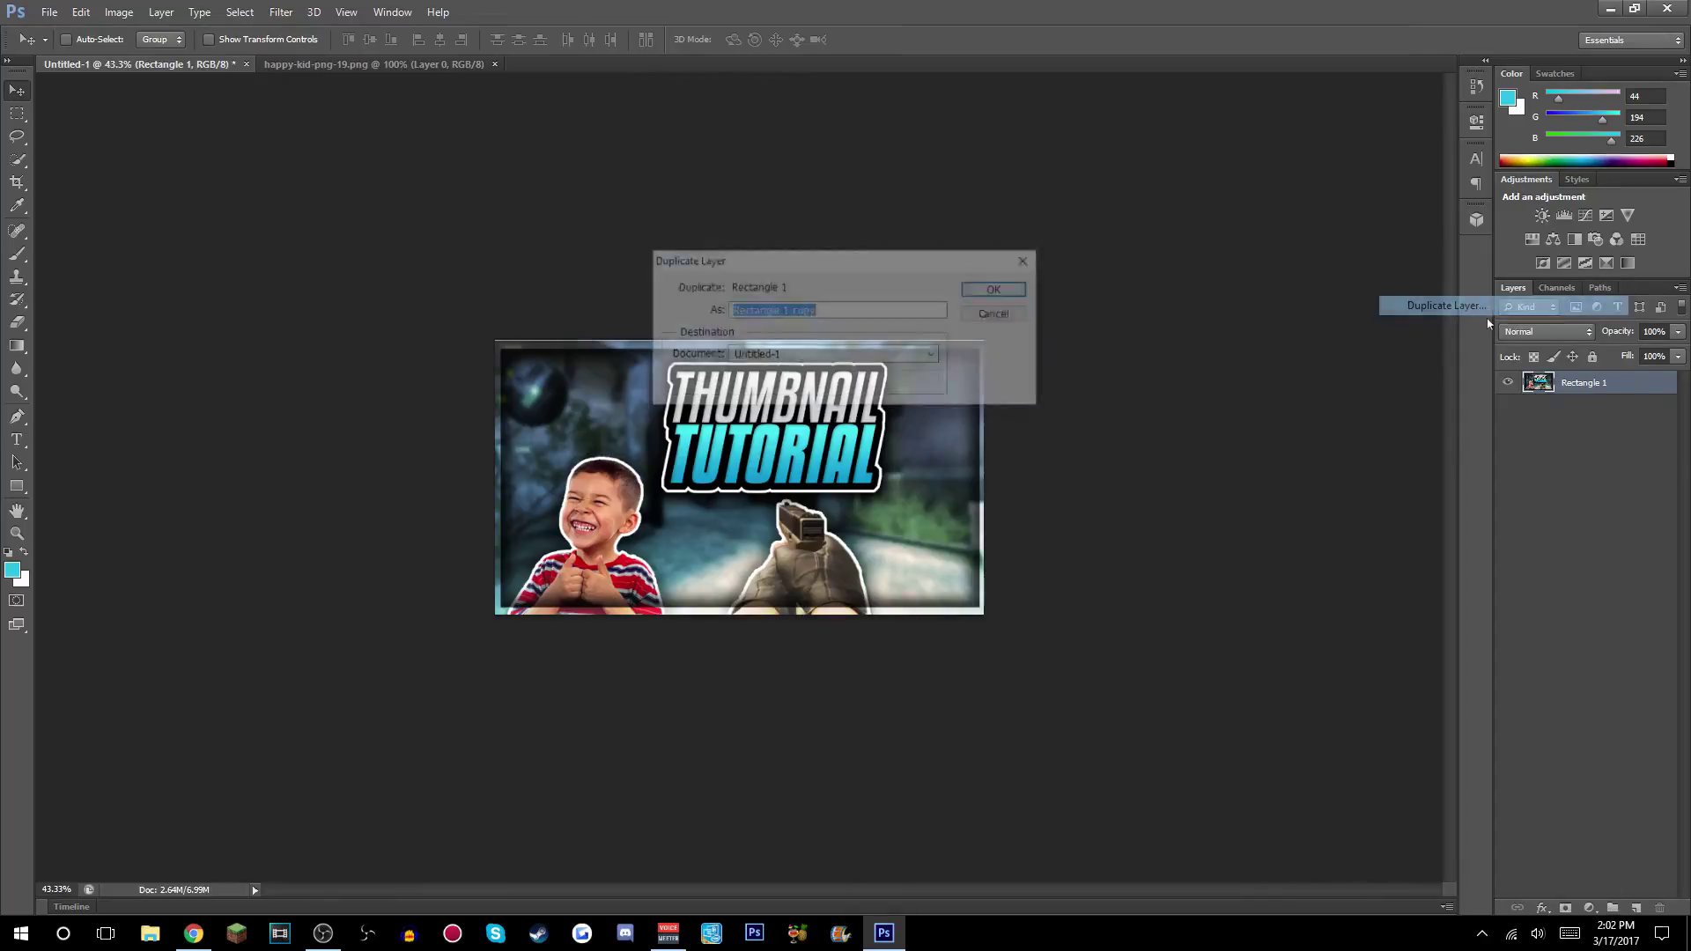
pyautogui.click(993, 289)
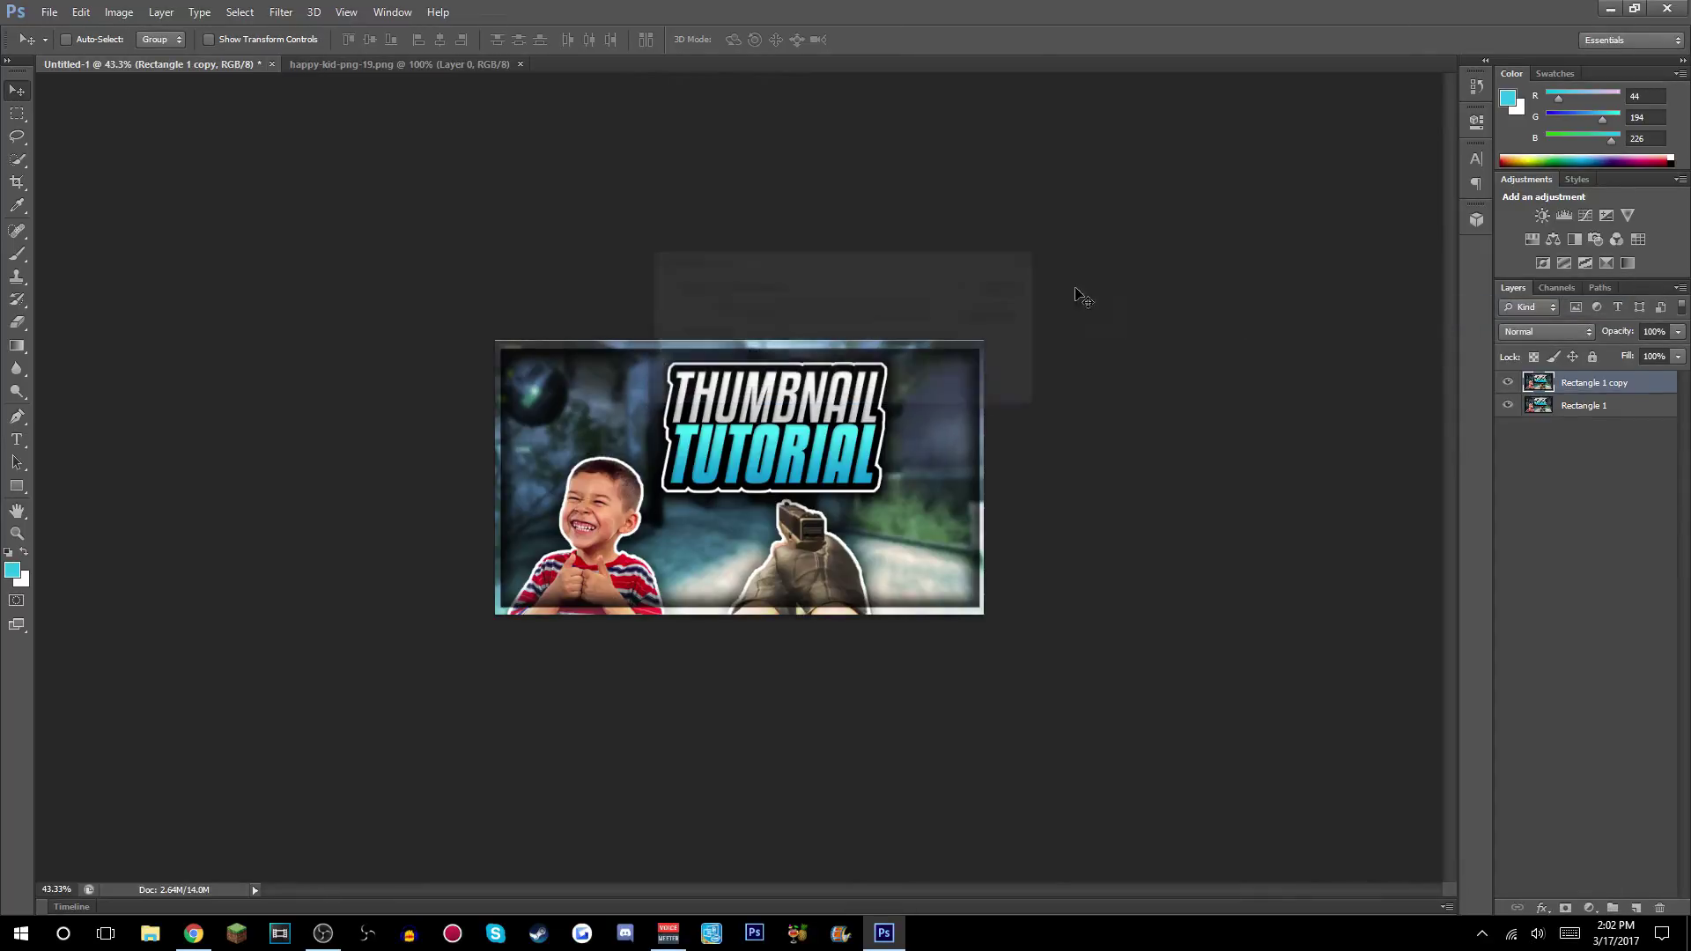
pyautogui.click(282, 12)
pyautogui.moveTo(343, 253)
pyautogui.click(236, 275)
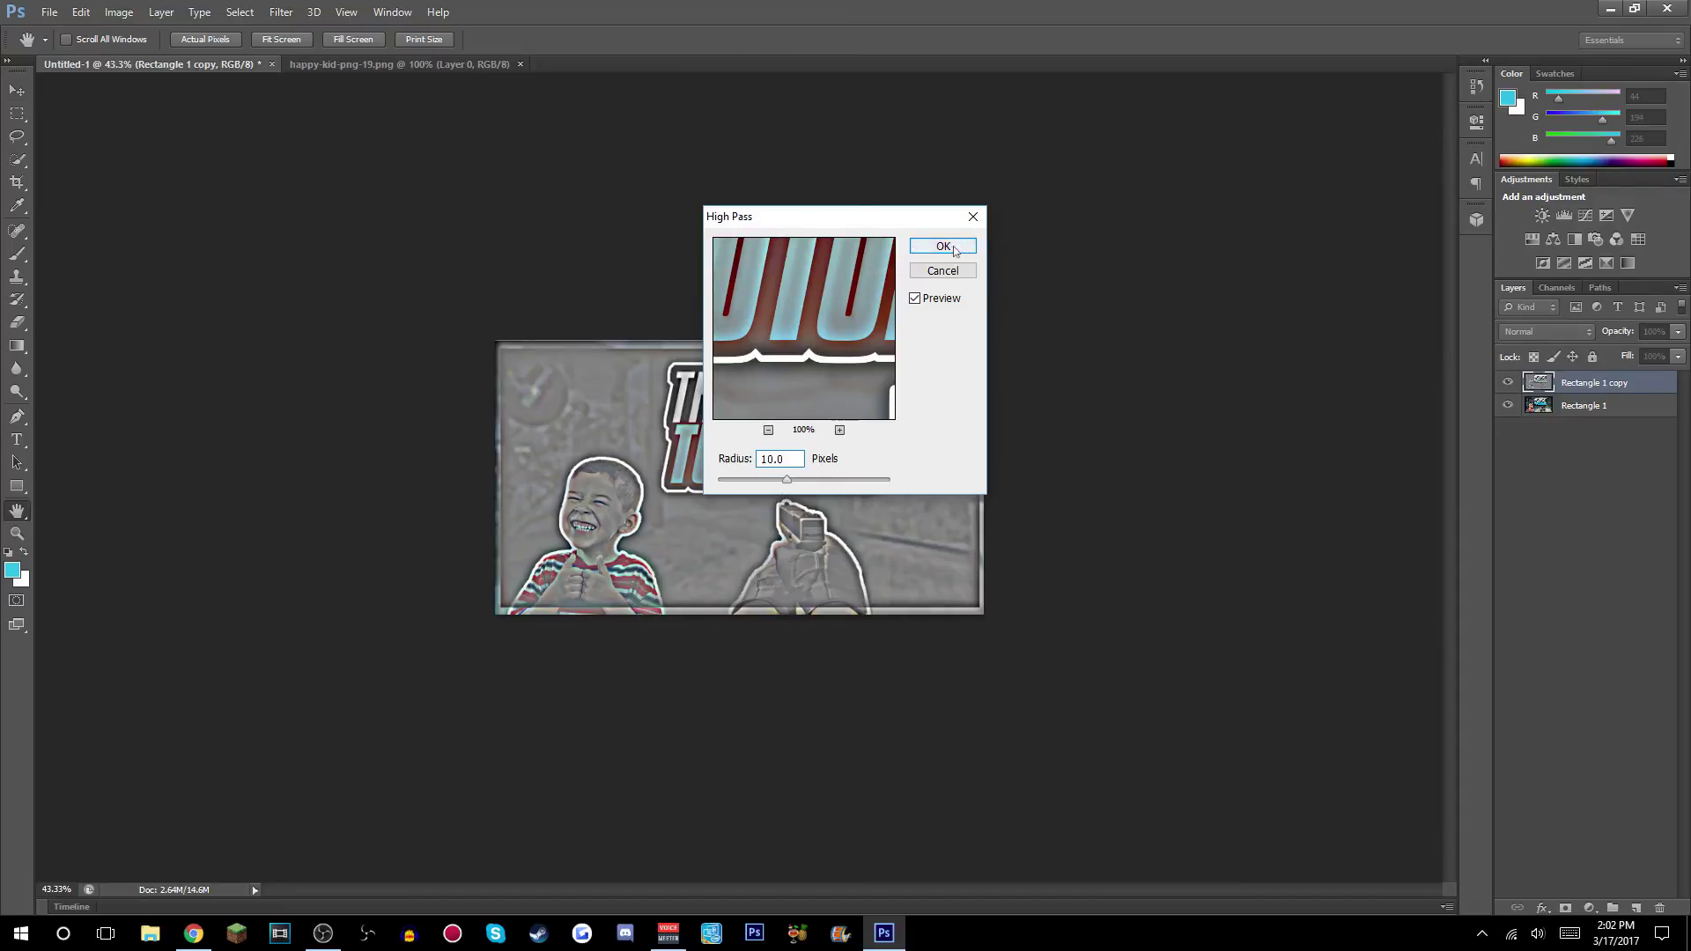
pyautogui.click(942, 245)
# Set the High Pass copy's blend mode to Overlay and deselect the layers.
pyautogui.click(1547, 331)
pyautogui.click(1524, 555)
pyautogui.click(1526, 333)
pyautogui.click(1540, 565)
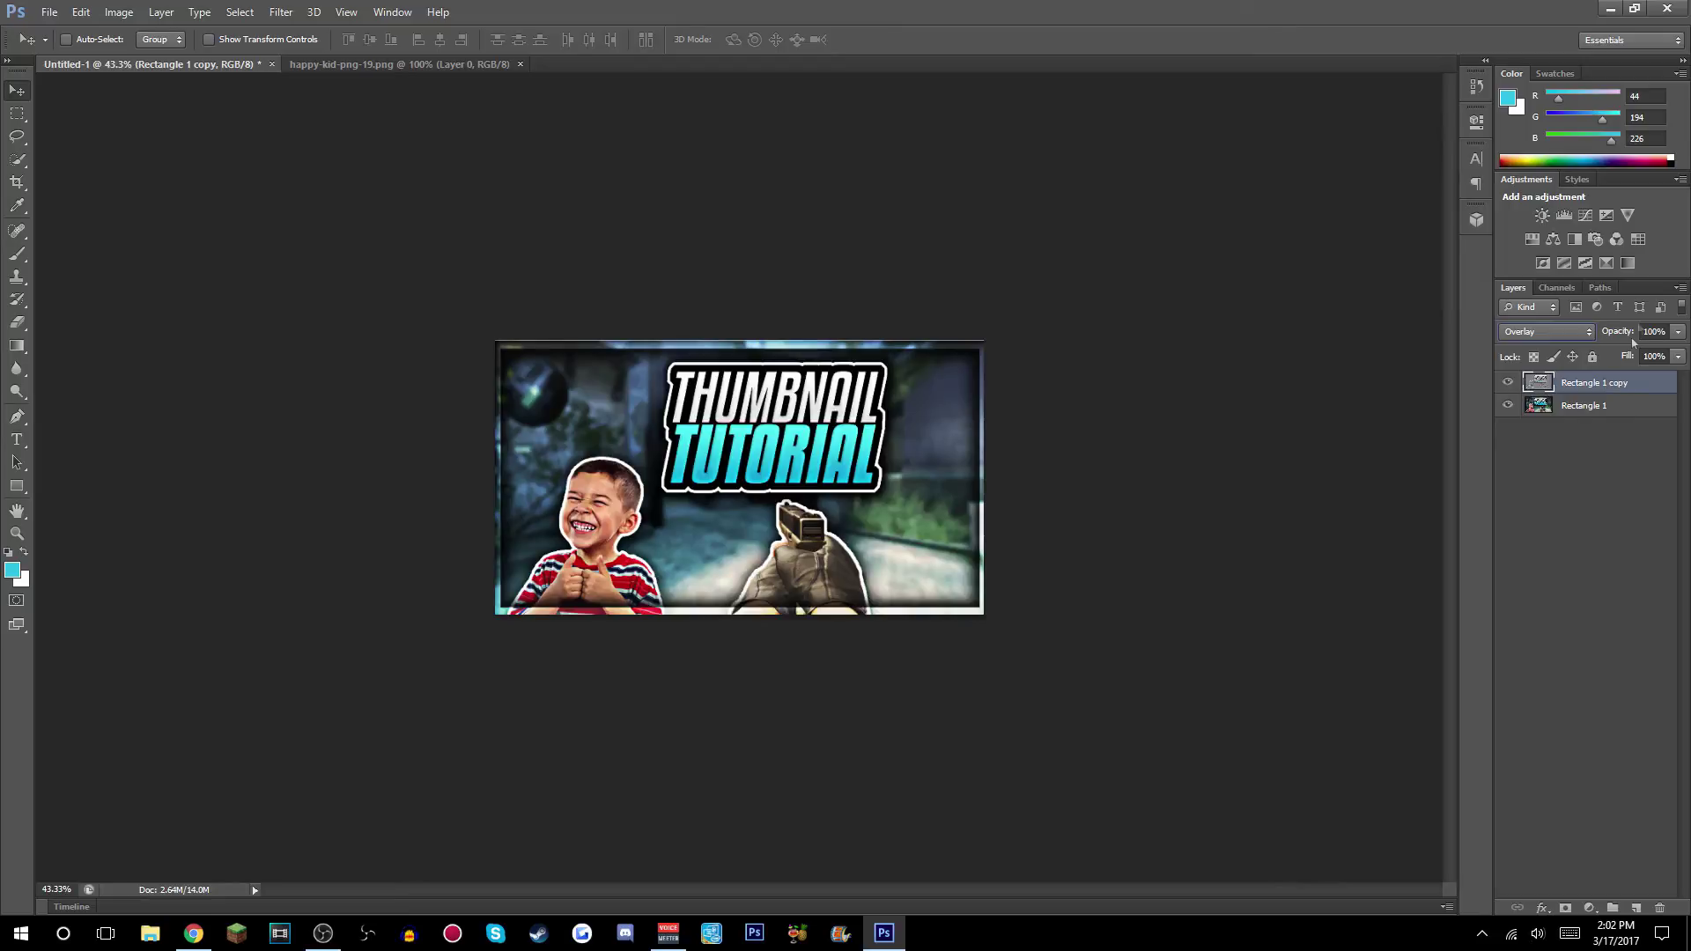
pyautogui.click(1676, 331)
pyautogui.click(1622, 558)
# Inspect the sharpened thumbnail's title, cutouts and border at several zoom levels.
pyautogui.scroll(-3, 907, 401)
pyautogui.scroll(1, 905, 398)
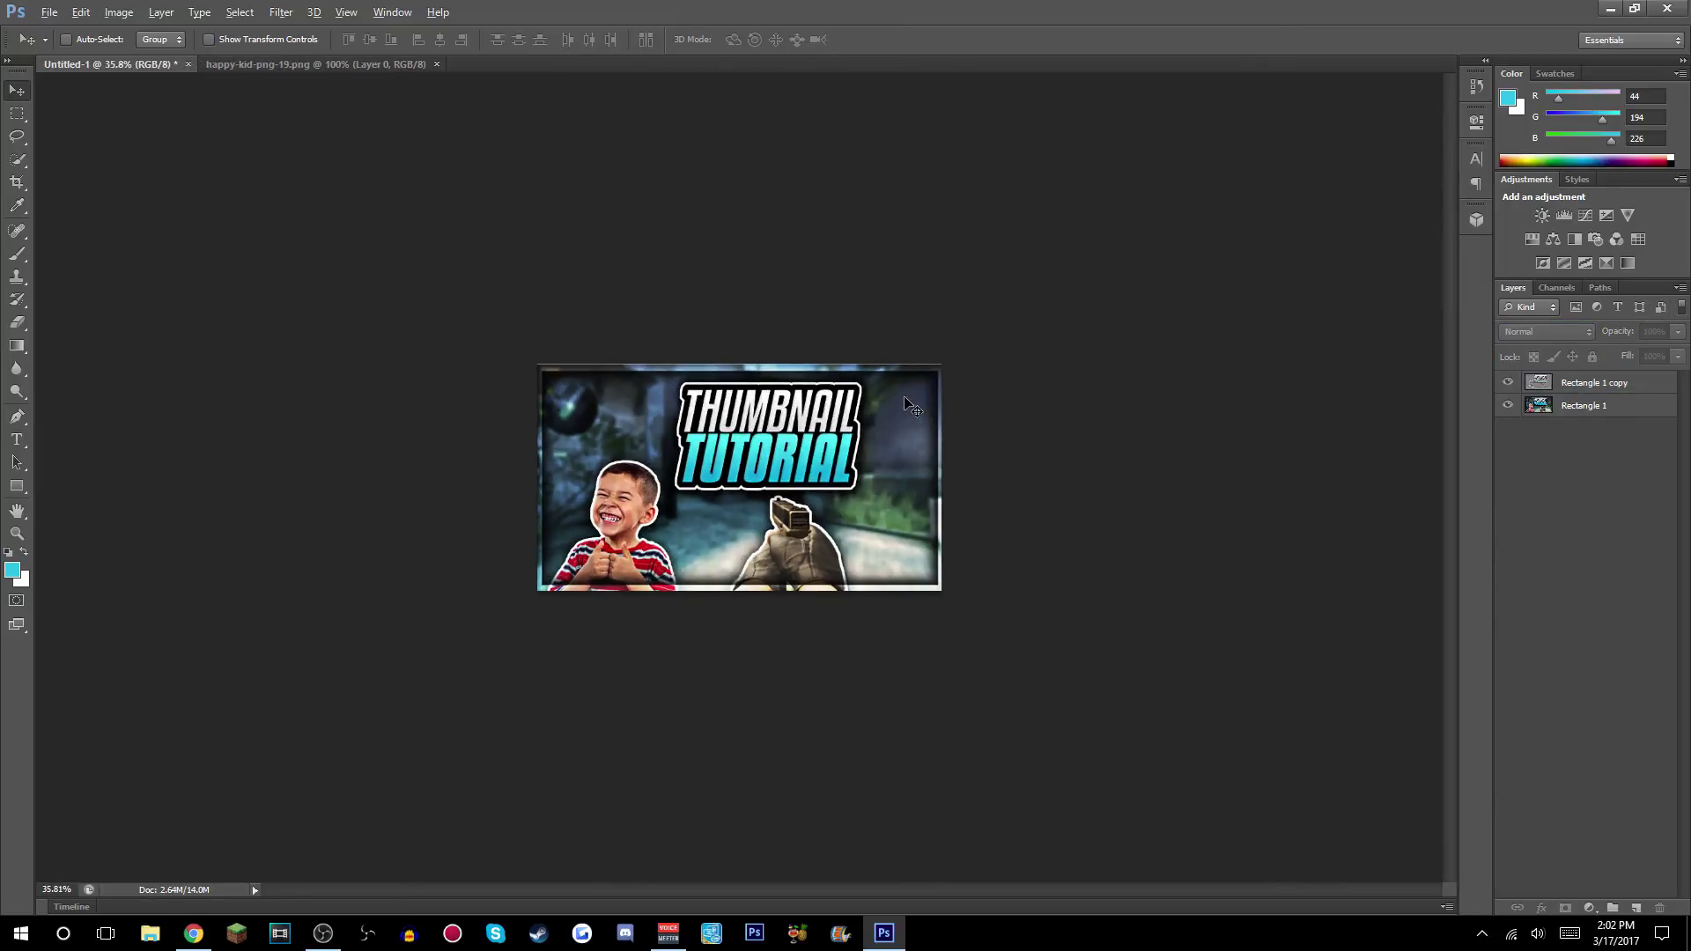
pyautogui.scroll(2, 856, 398)
pyautogui.click(861, 339)
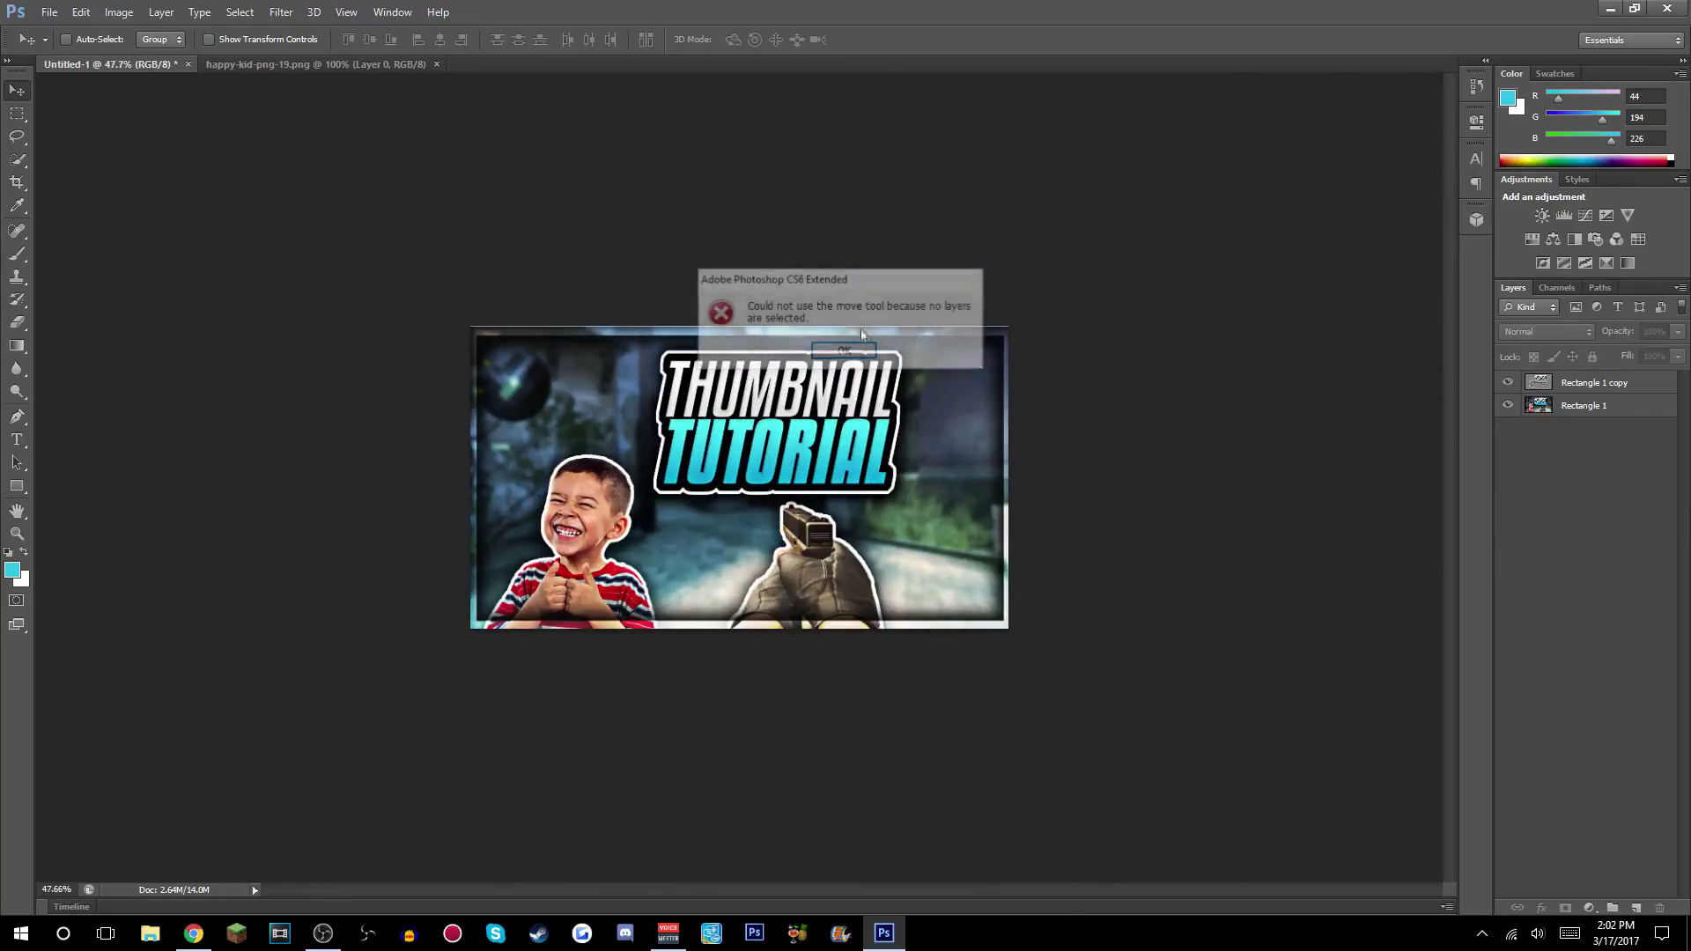
pyautogui.click(843, 351)
pyautogui.scroll(1, 1046, 509)
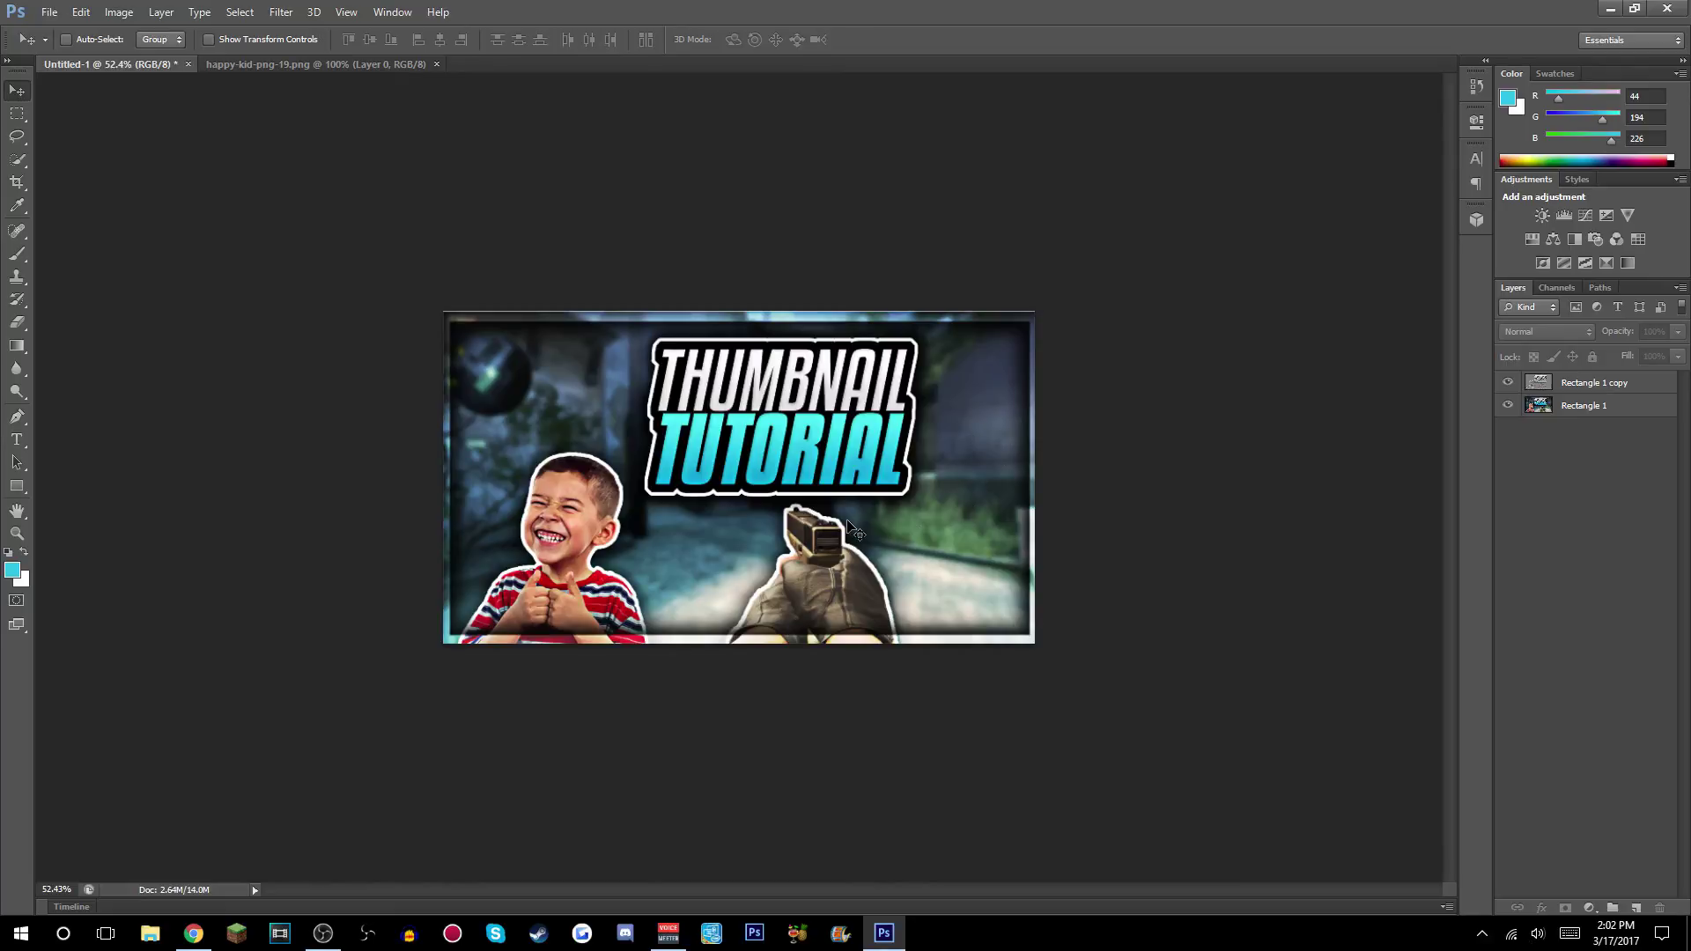
pyautogui.scroll(-1, 849, 526)
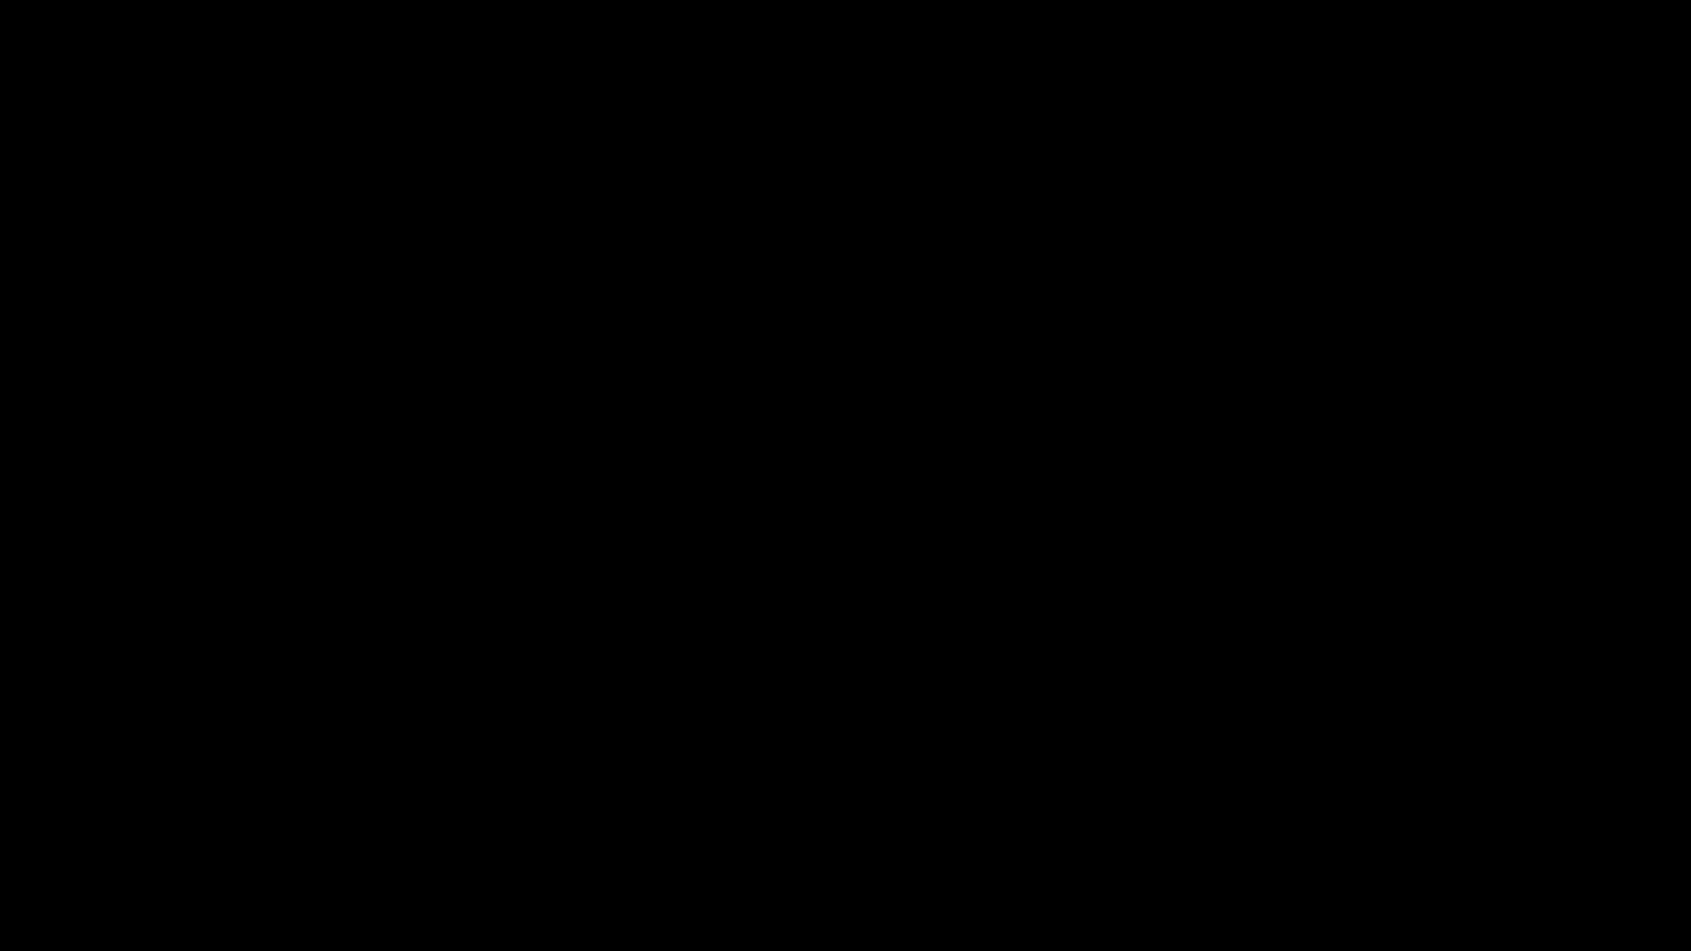